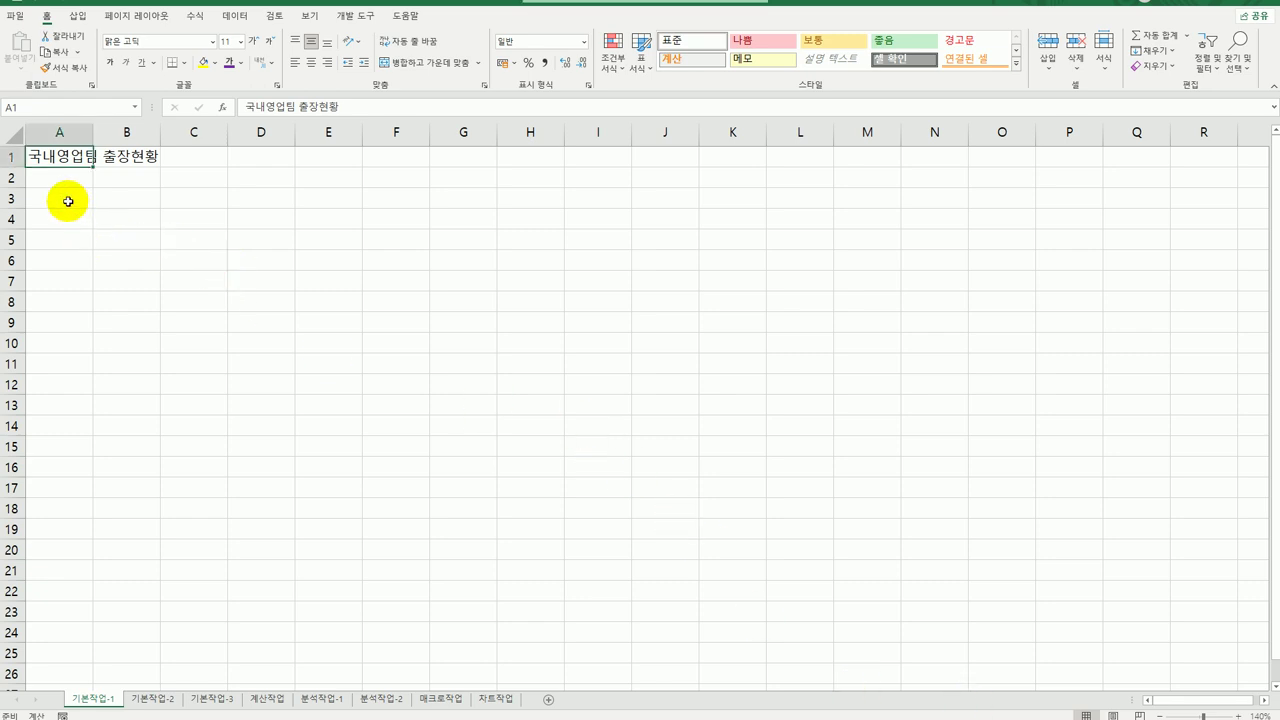
{"action": "left_click_drag", "start_coordinate": [68, 201], "coordinate": [389, 406]}
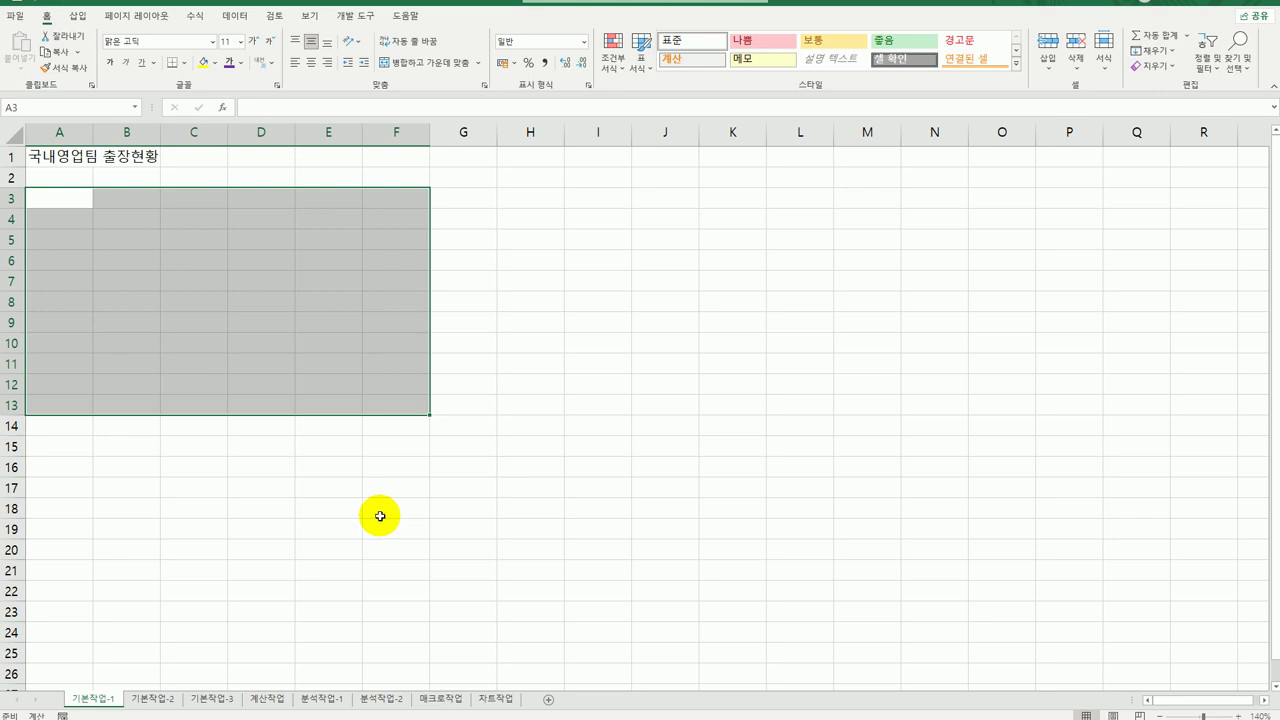
{"action": "left_click", "coordinate": [380, 403]}
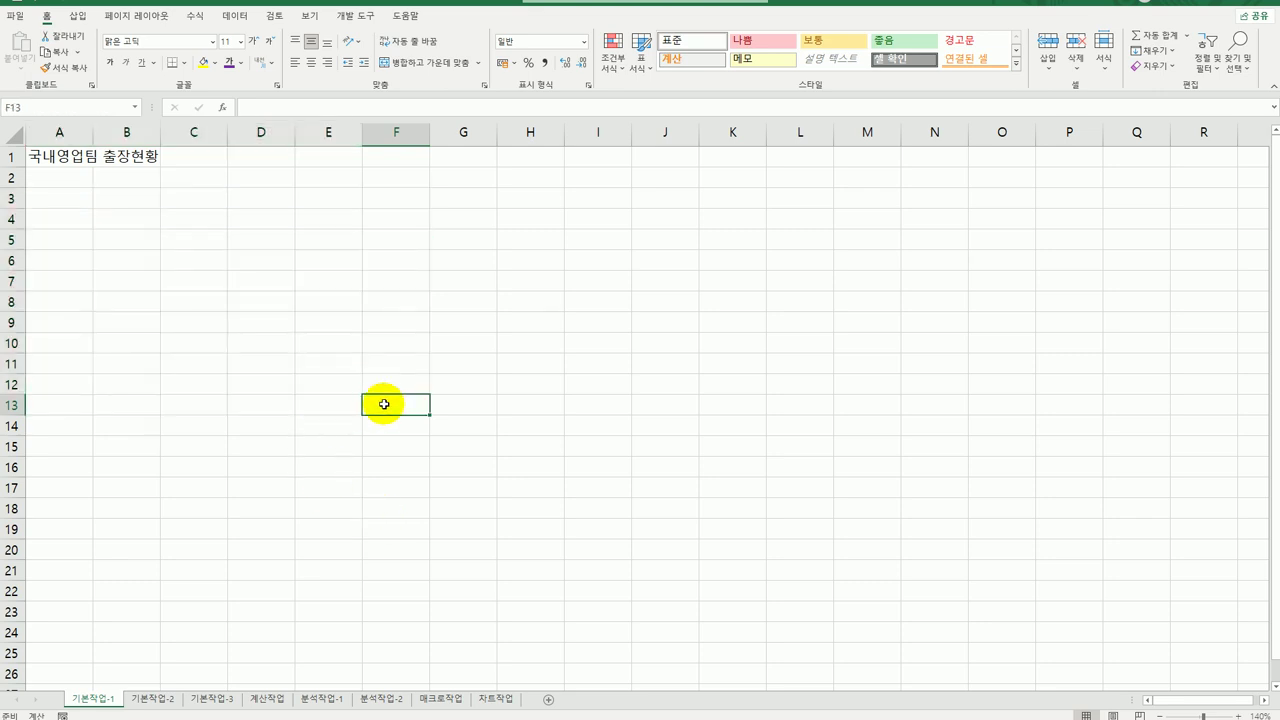
On the 기본작업-2 sheet, merge and center the title across A1:G1
{"action": "left_click", "coordinate": [165, 698]}
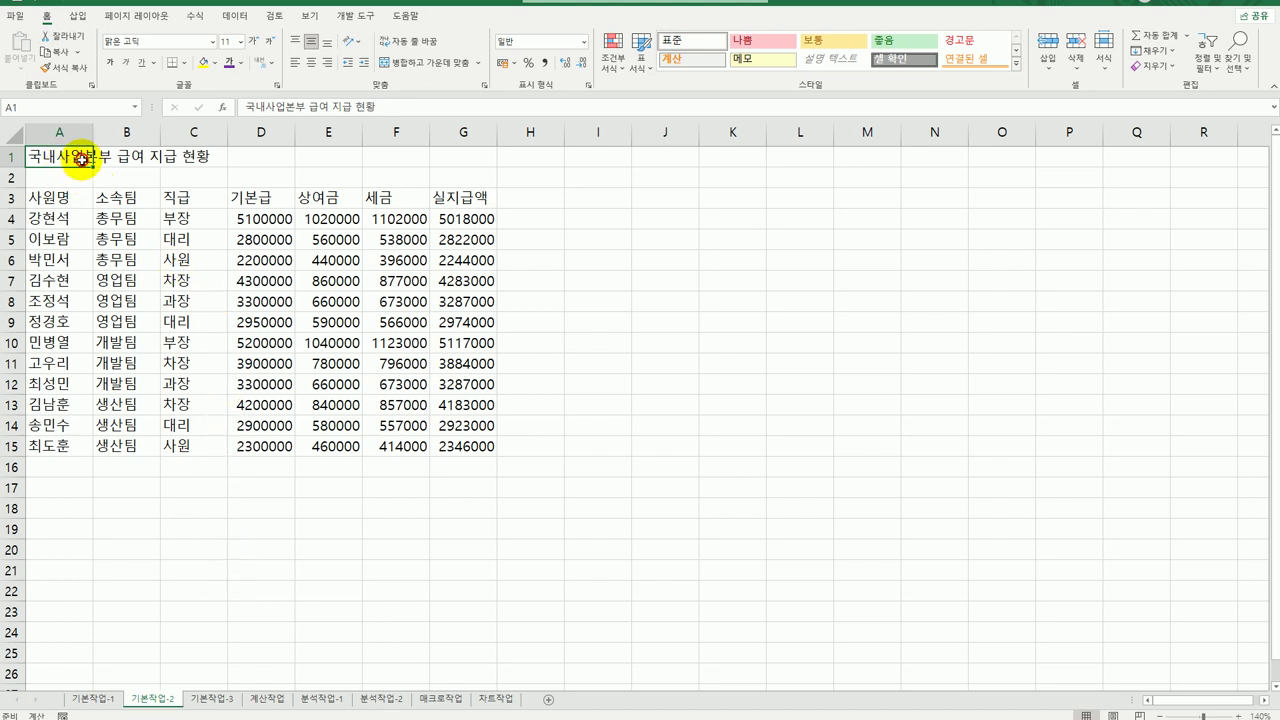
{"action": "left_click_drag", "start_coordinate": [86, 157], "coordinate": [448, 160]}
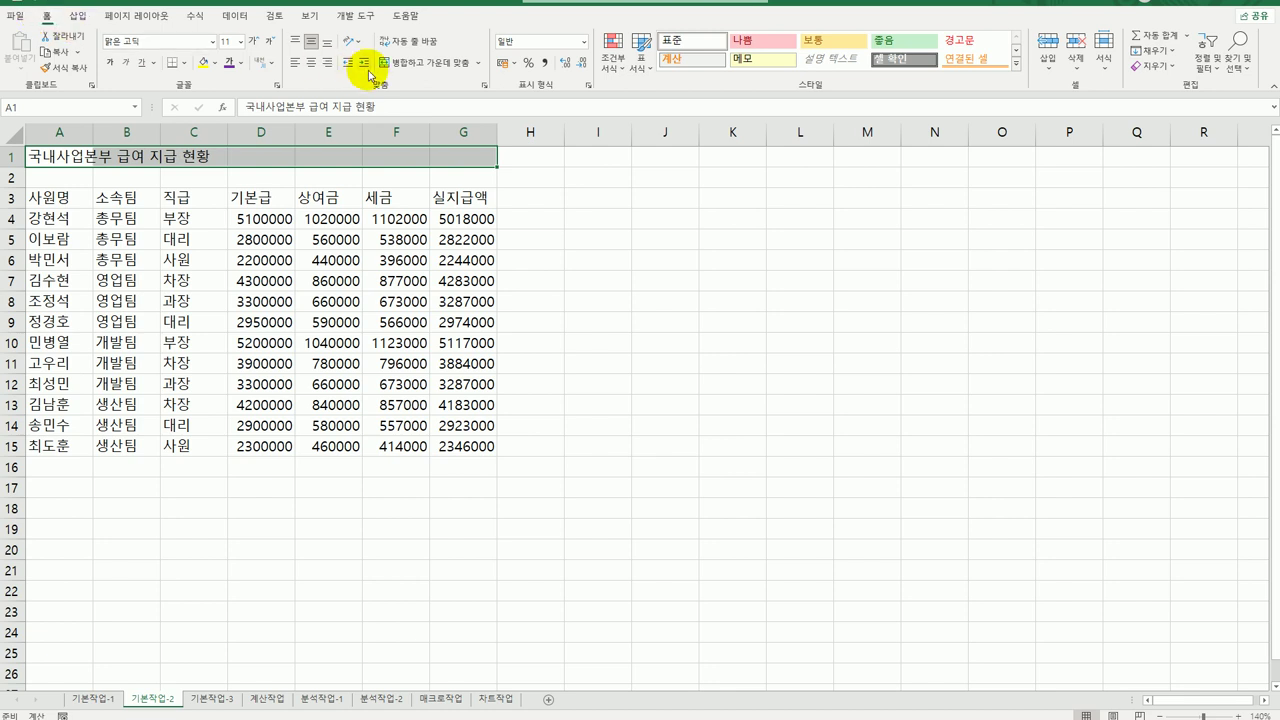
{"action": "left_click", "coordinate": [423, 63]}
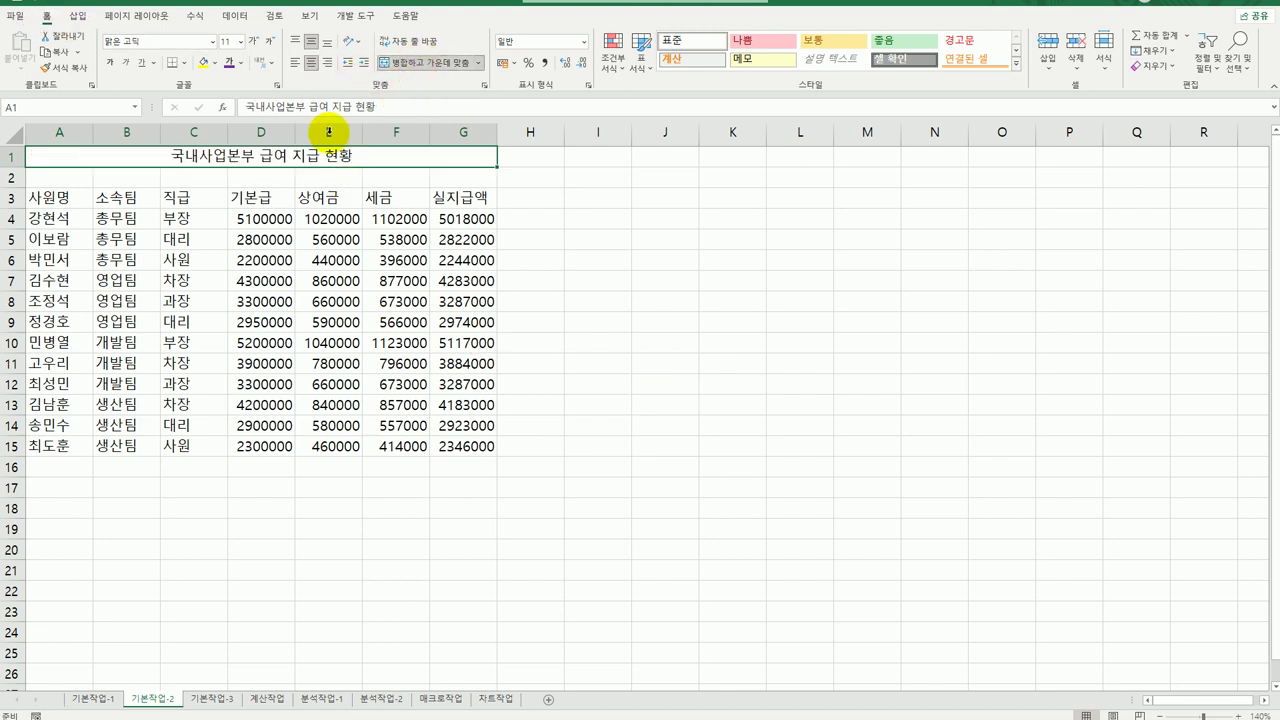
Format the merged title in A1 with the 궁서 font, size 18, bold
{"action": "left_click", "coordinate": [211, 45]}
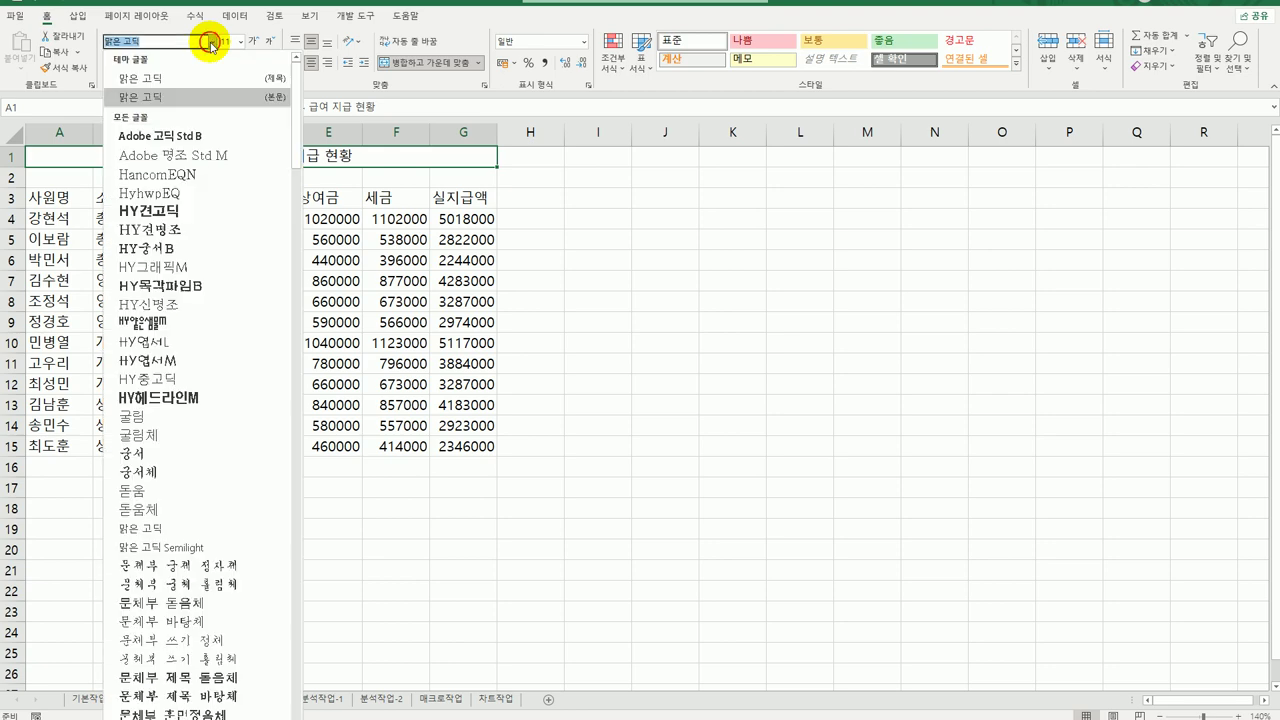
{"action": "left_click", "coordinate": [185, 454]}
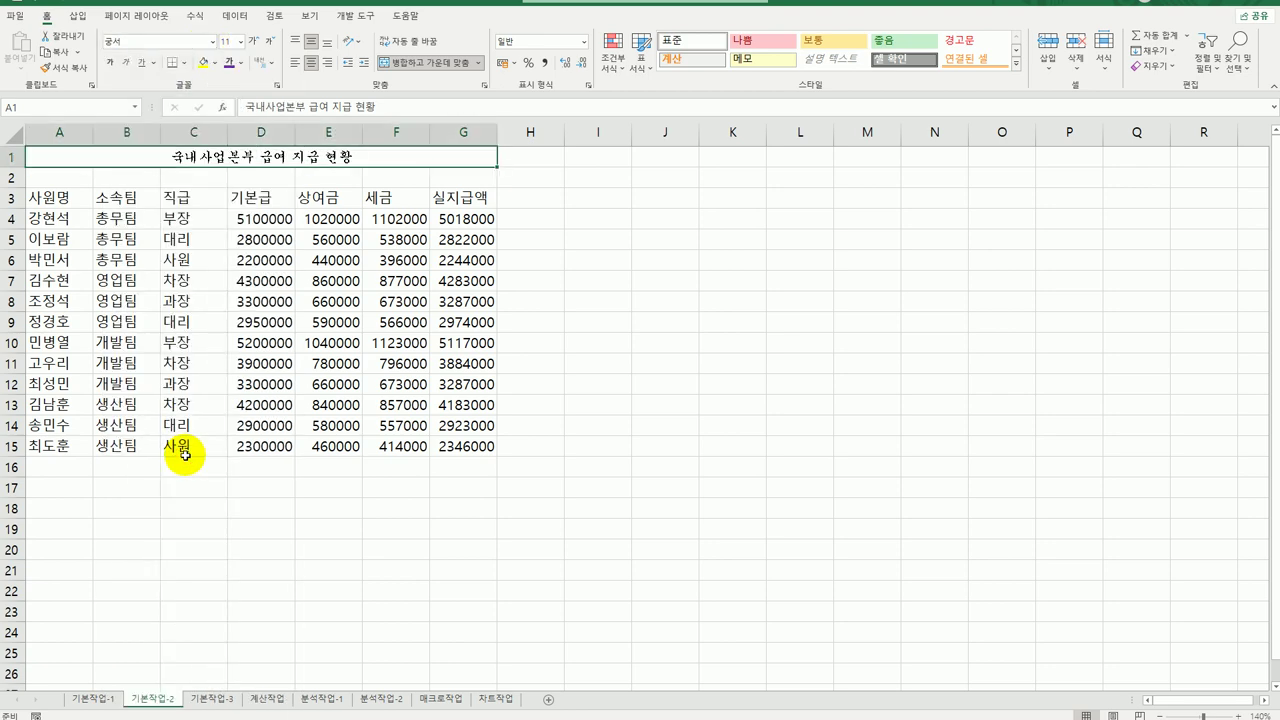
{"action": "left_click", "coordinate": [241, 42]}
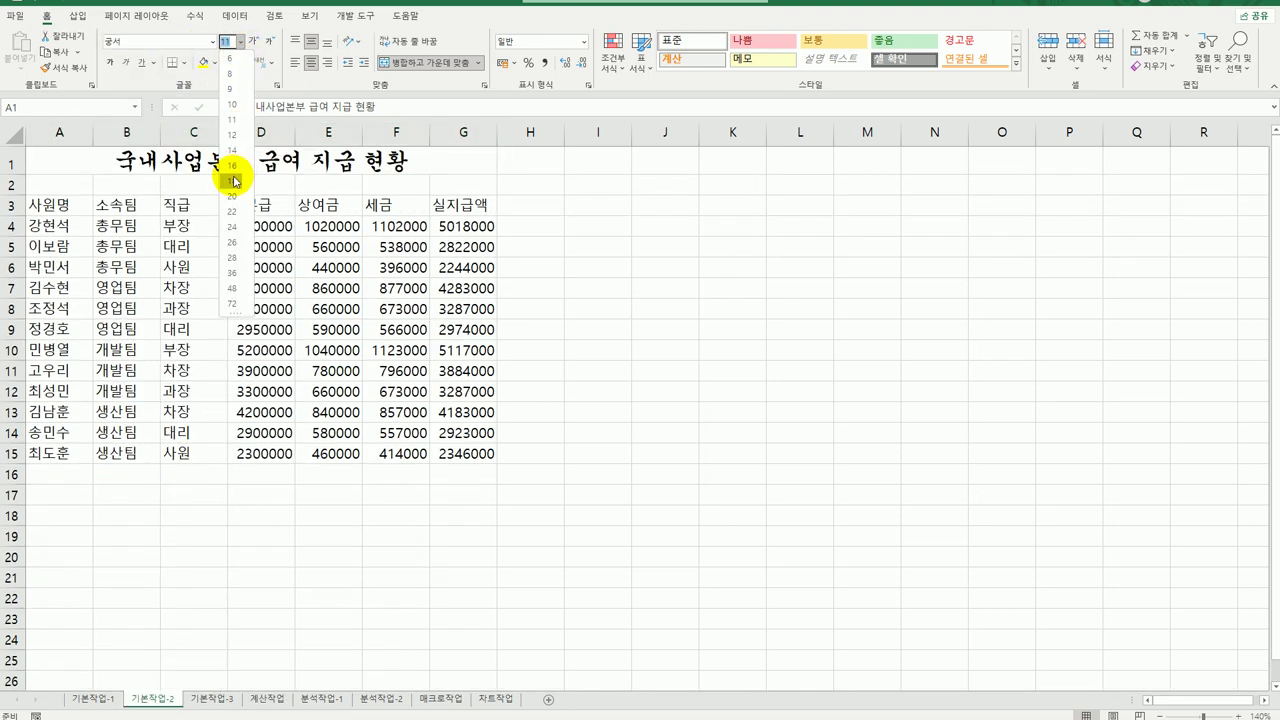
{"action": "left_click", "coordinate": [232, 180]}
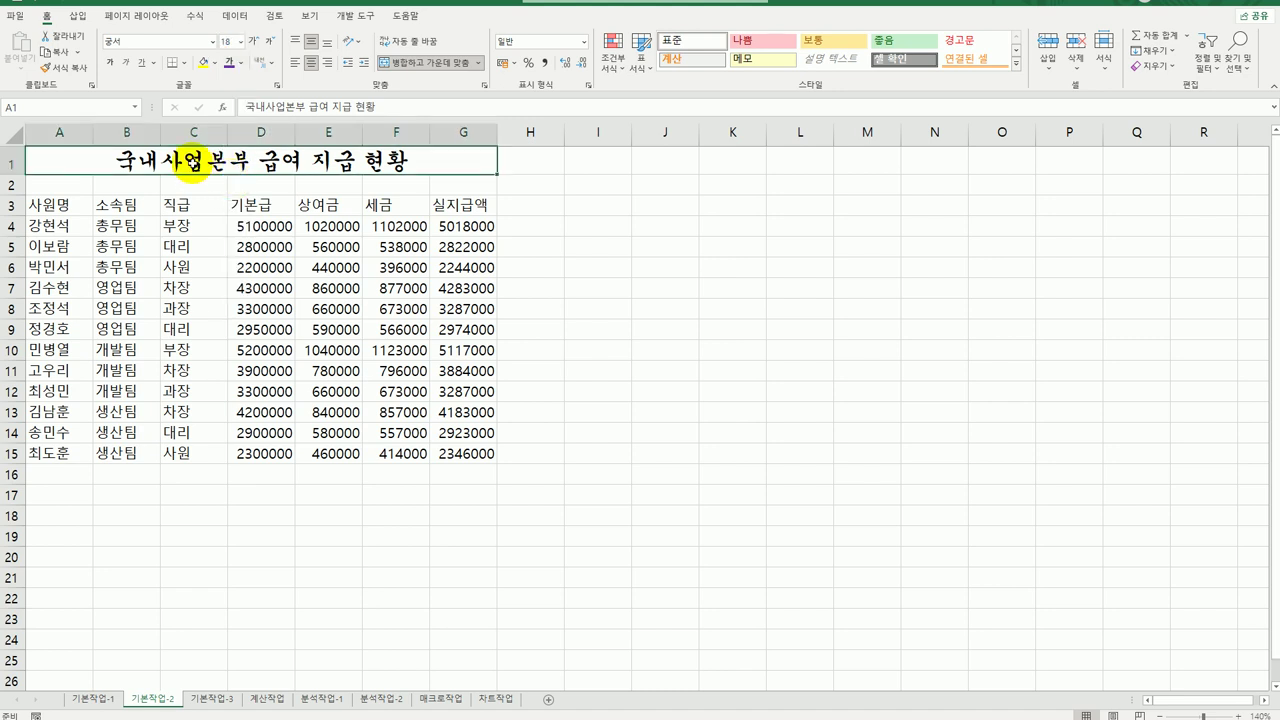
{"action": "left_click", "coordinate": [110, 62]}
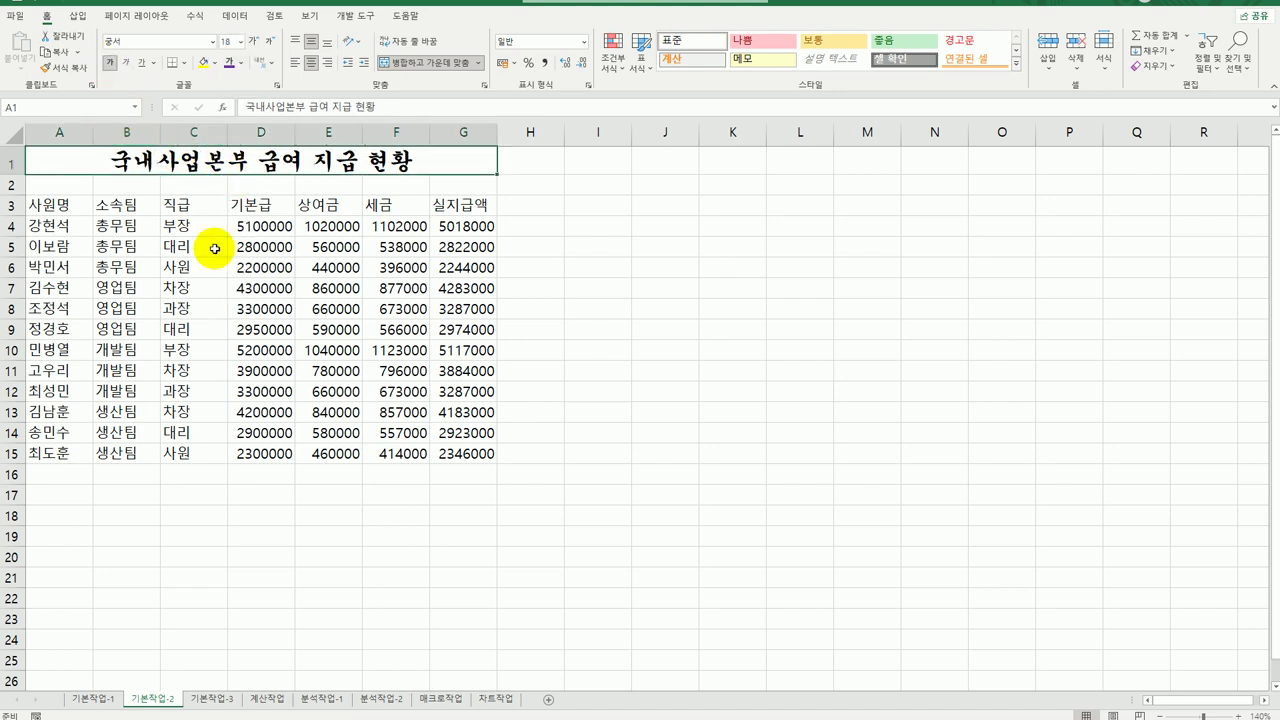
Set the height of row 1 to 28
{"action": "right_click", "coordinate": [12, 163]}
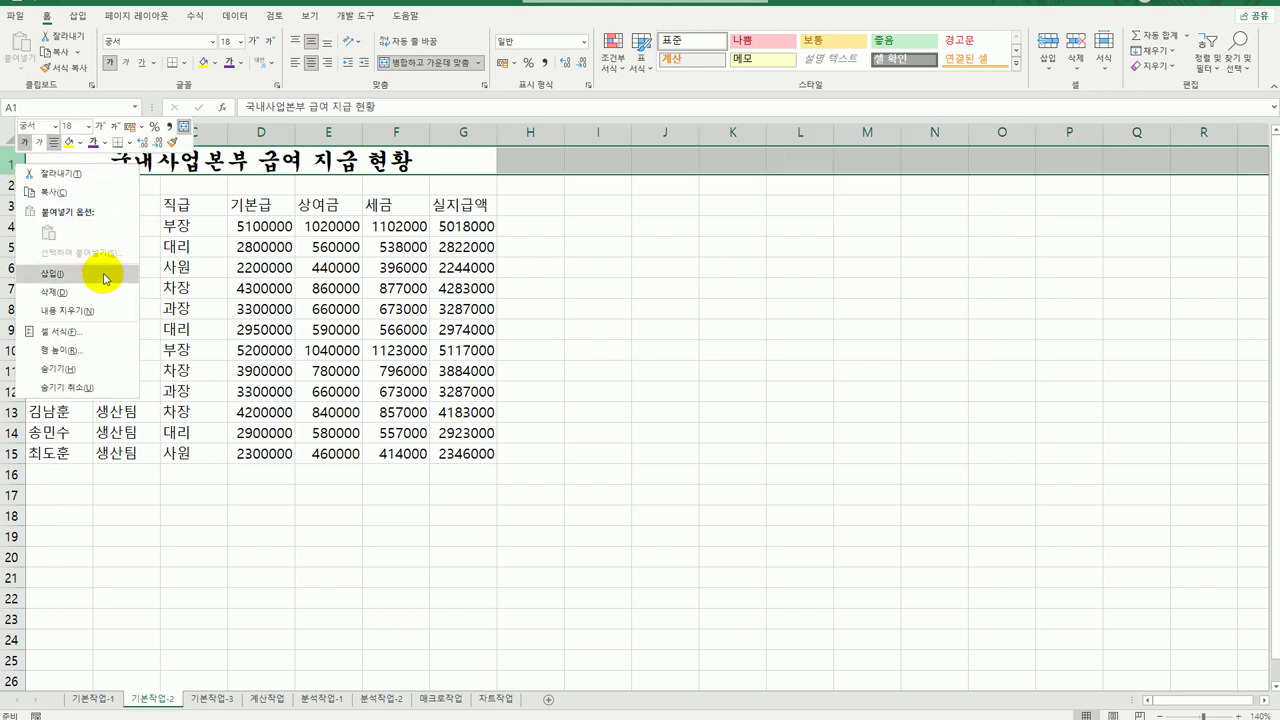
{"action": "left_click", "coordinate": [97, 357]}
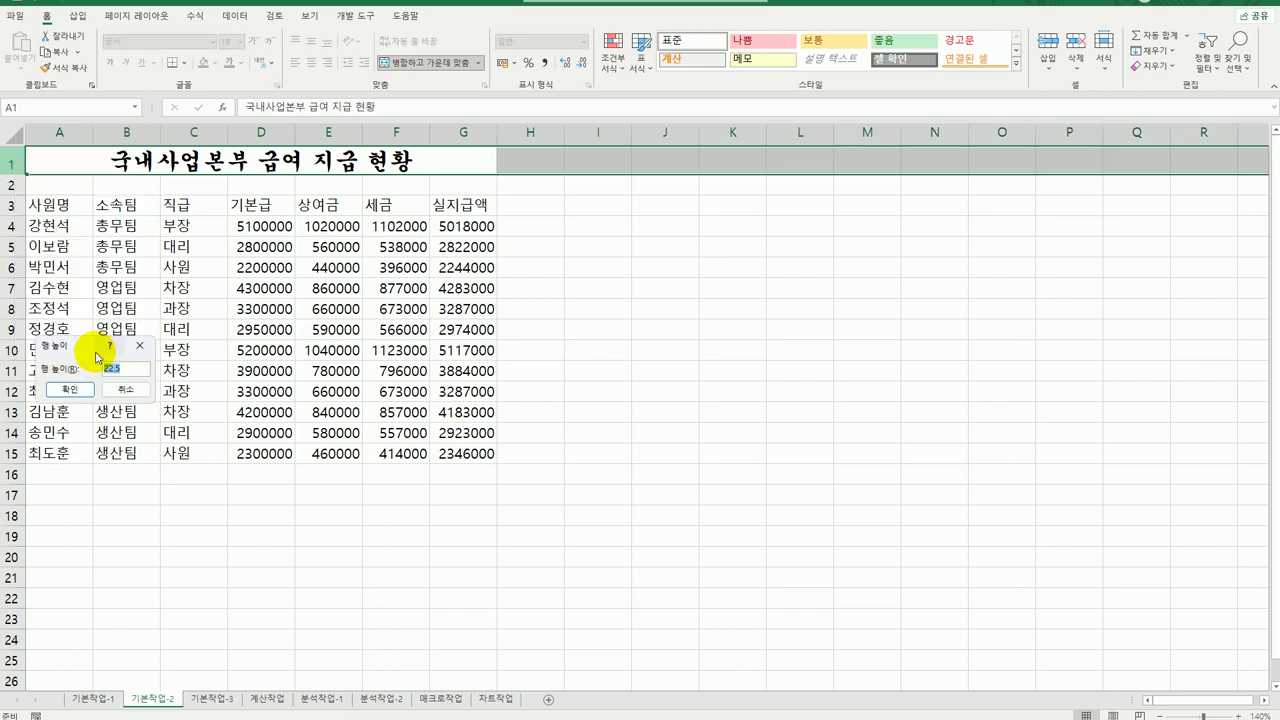
{"action": "left_click_drag", "start_coordinate": [97, 357], "coordinate": [760, 261]}
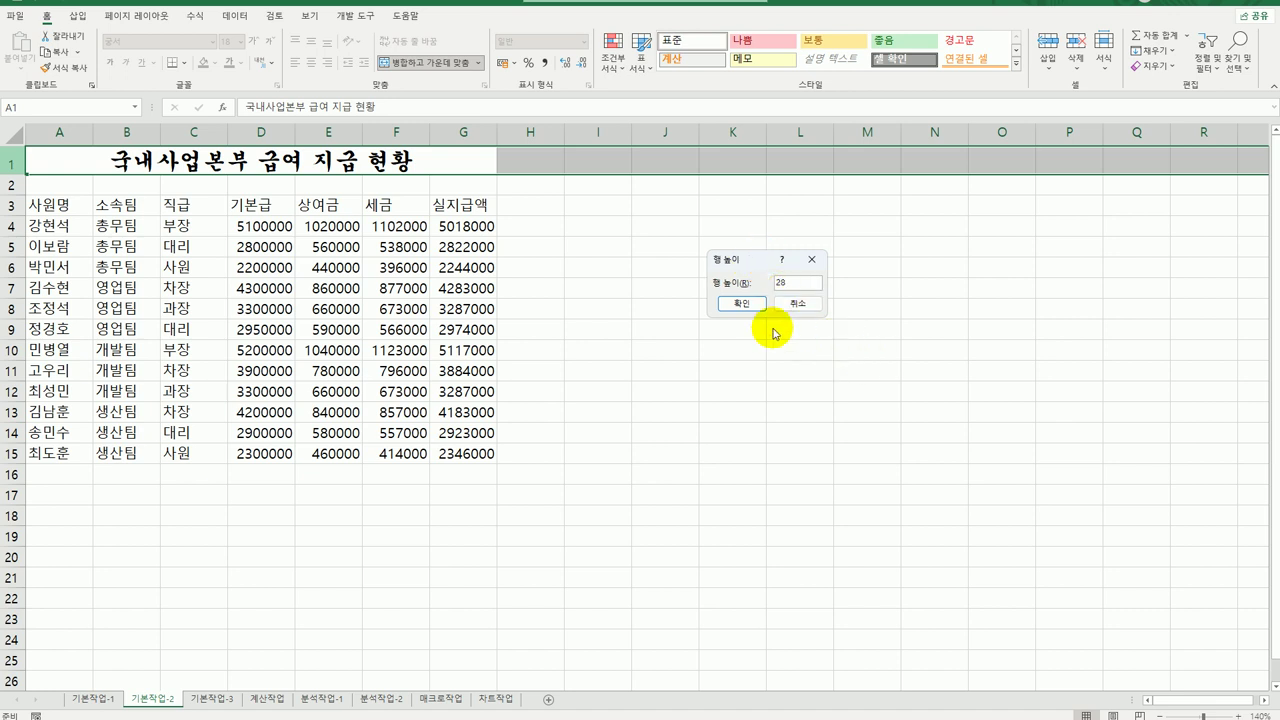
{"action": "left_click", "coordinate": [746, 303]}
{"action": "left_click", "coordinate": [751, 427]}
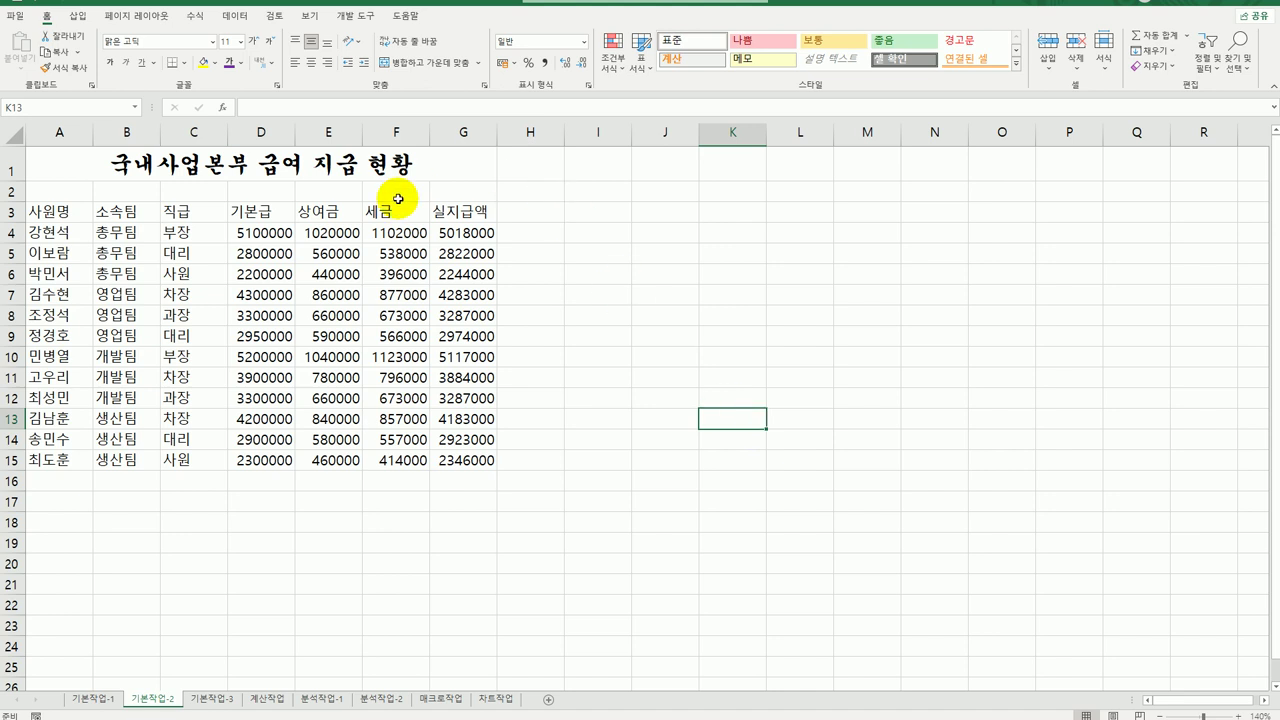
Convert the heading 상여금 in E3 to the Hanja 賞與金
{"action": "left_click", "coordinate": [336, 214]}
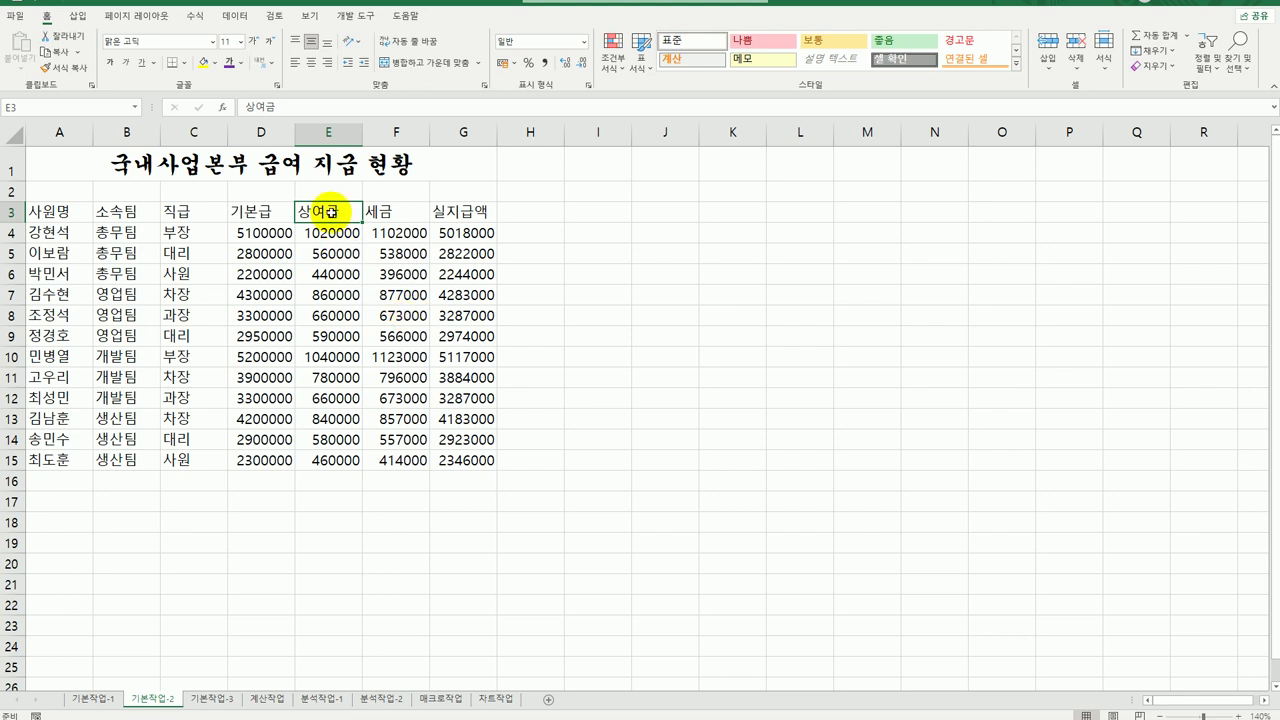
{"action": "double_click", "coordinate": [330, 211]}
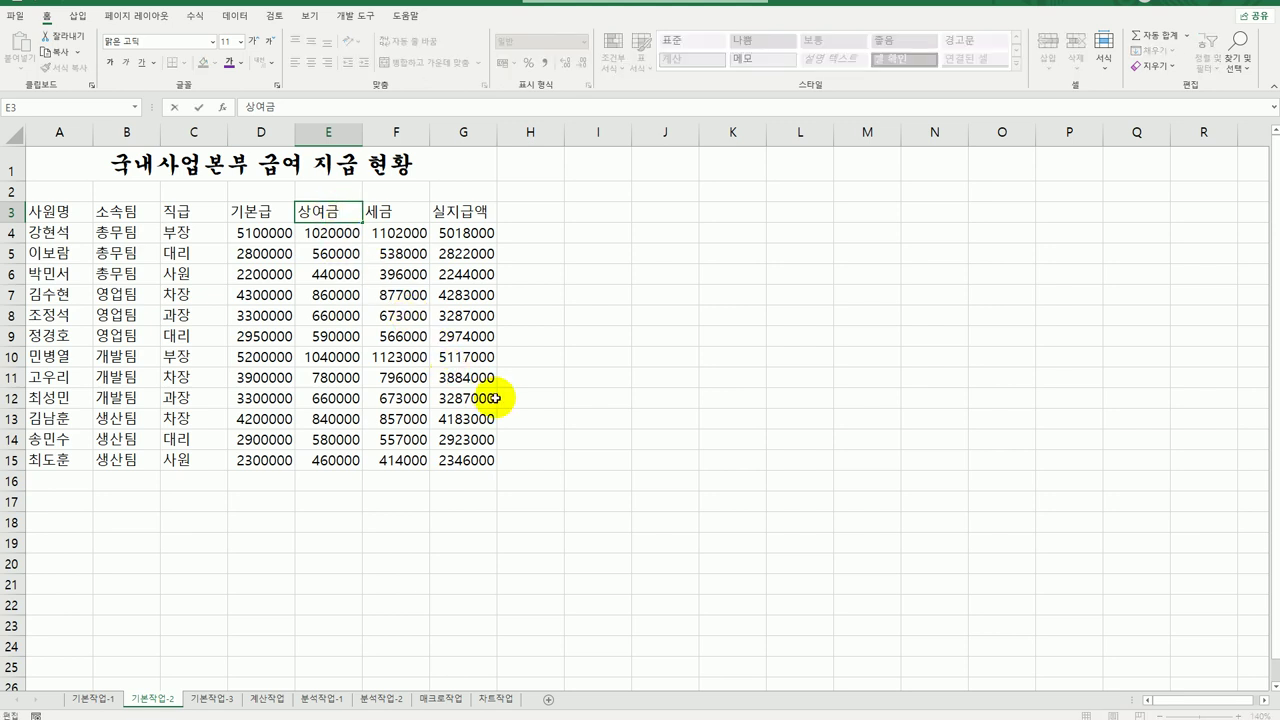
{"action": "key", "text": "Hangul_Hanja"}
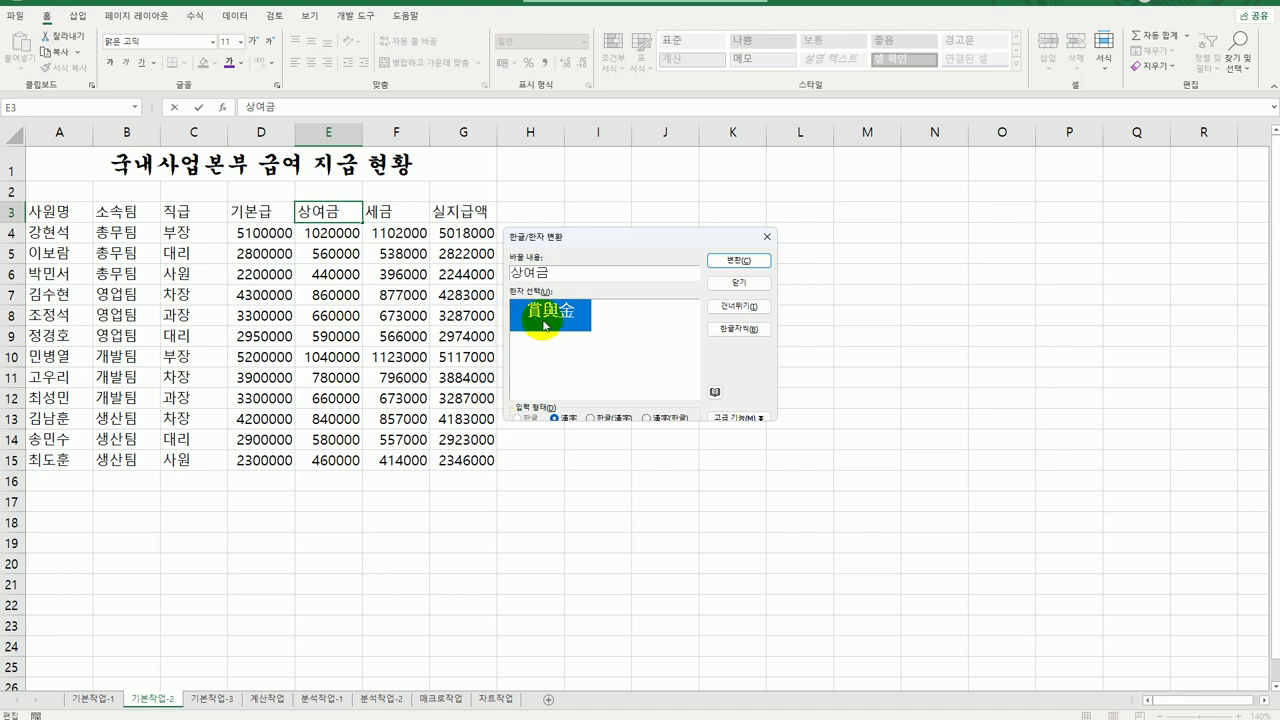
{"action": "left_click", "coordinate": [723, 262]}
{"action": "left_click", "coordinate": [723, 458]}
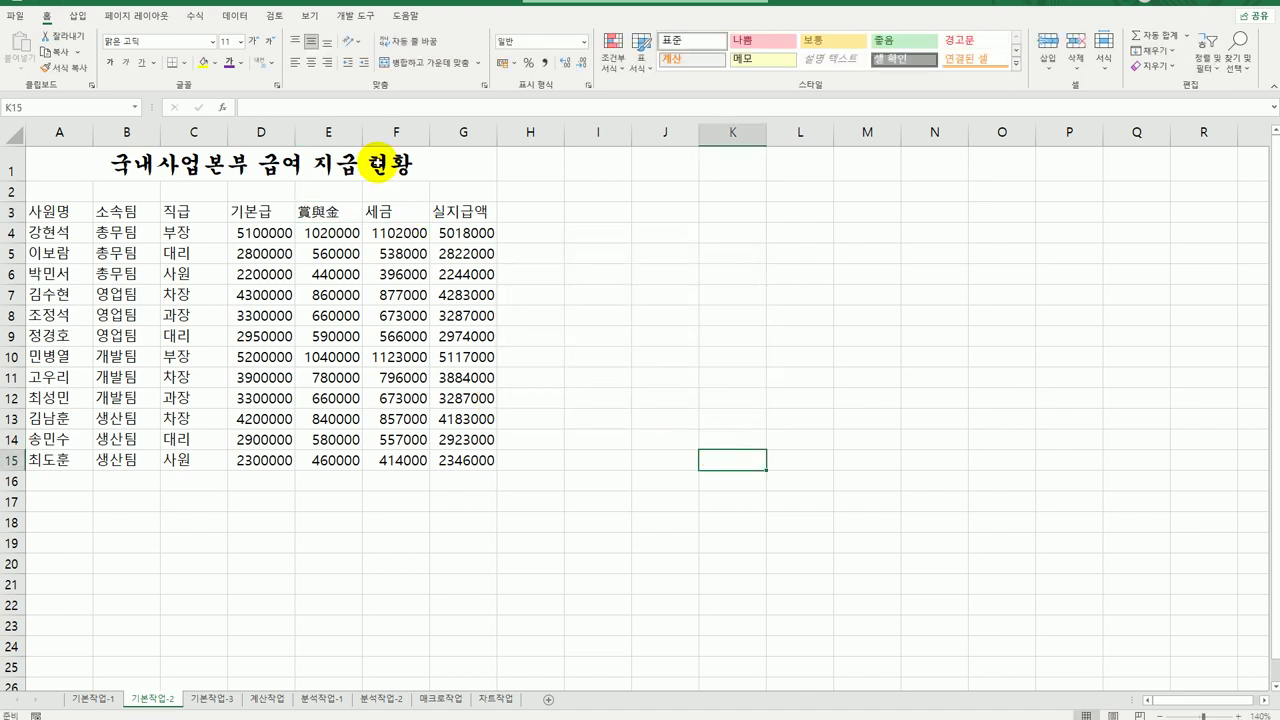
Add a note reading "2025년 5월분" to the title cell A1, replacing the default text, and keep the note always displayed
{"action": "left_click", "coordinate": [378, 165]}
{"action": "right_click", "coordinate": [378, 165]}
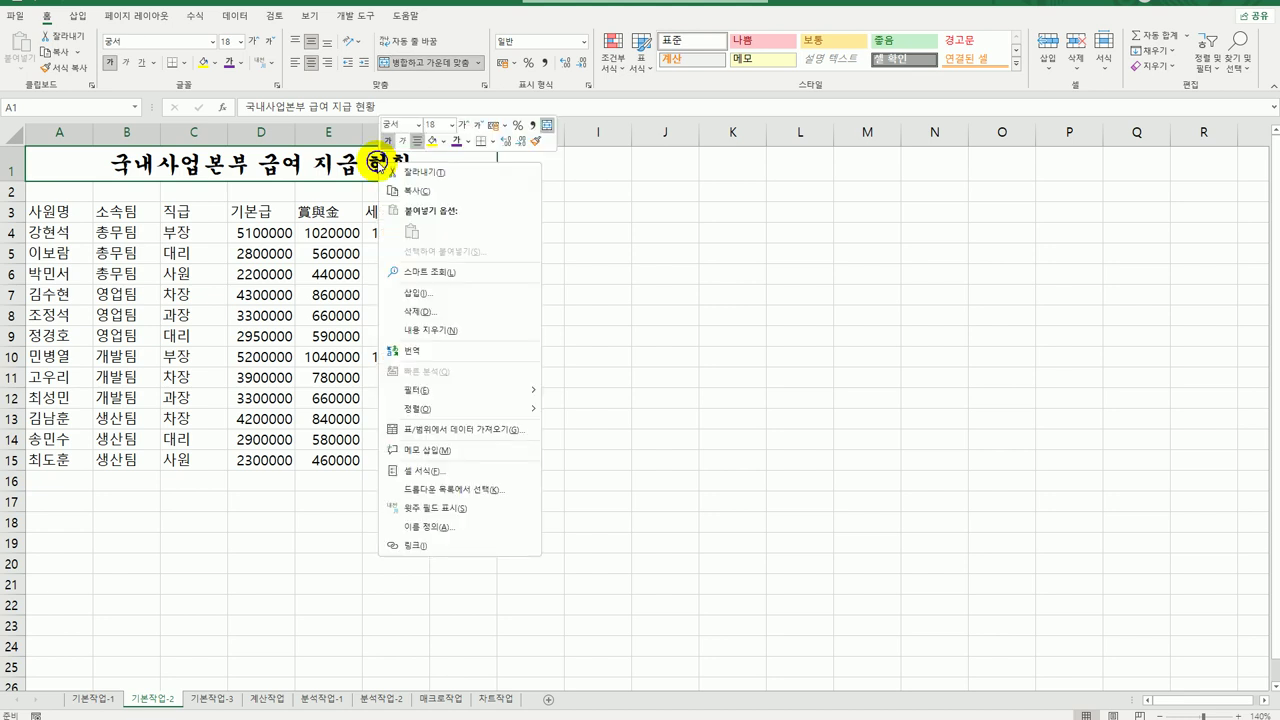
{"action": "left_click", "coordinate": [489, 450]}
{"action": "key", "text": "ctrl+a"}
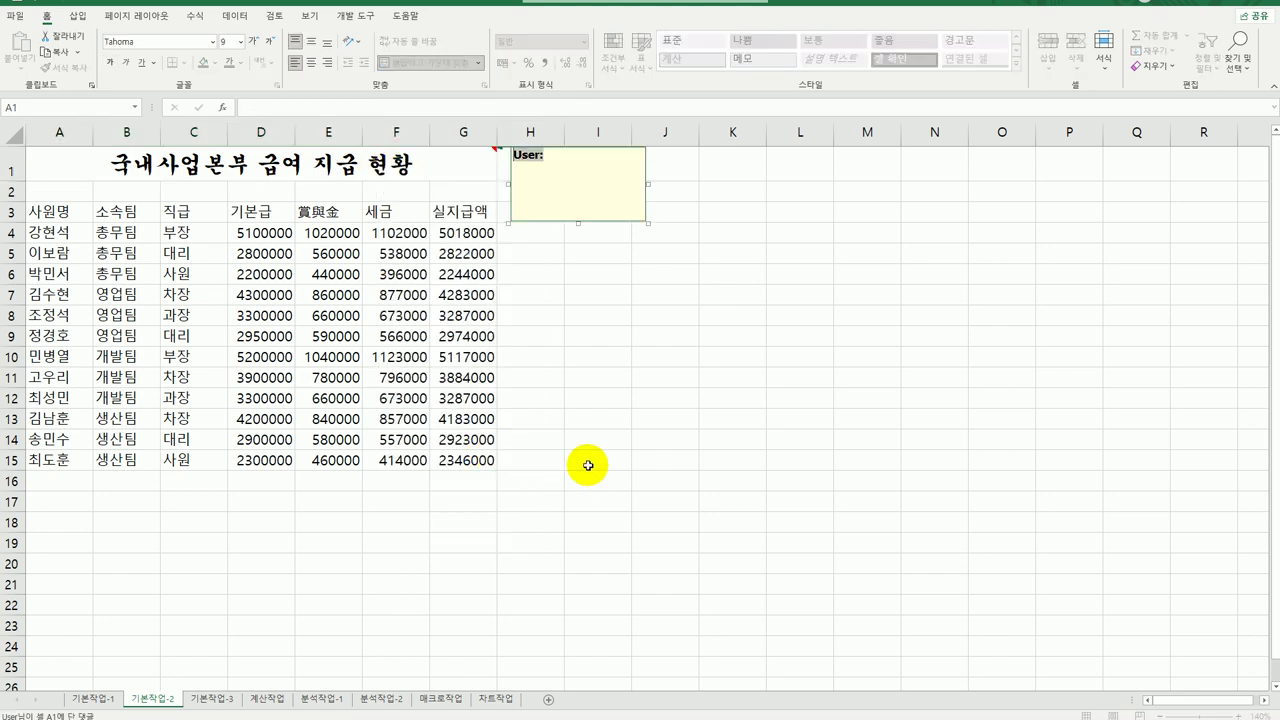
{"action": "type", "text": "2025년 5월부"}
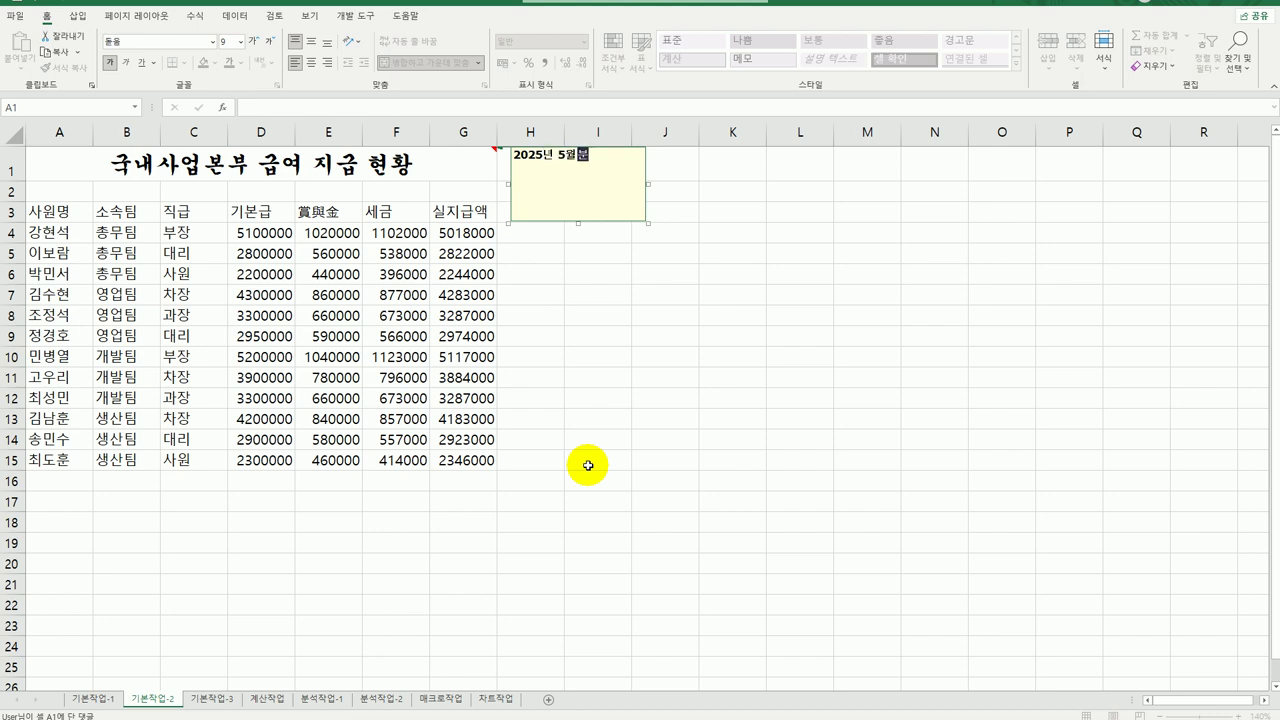
{"action": "right_click", "coordinate": [398, 172]}
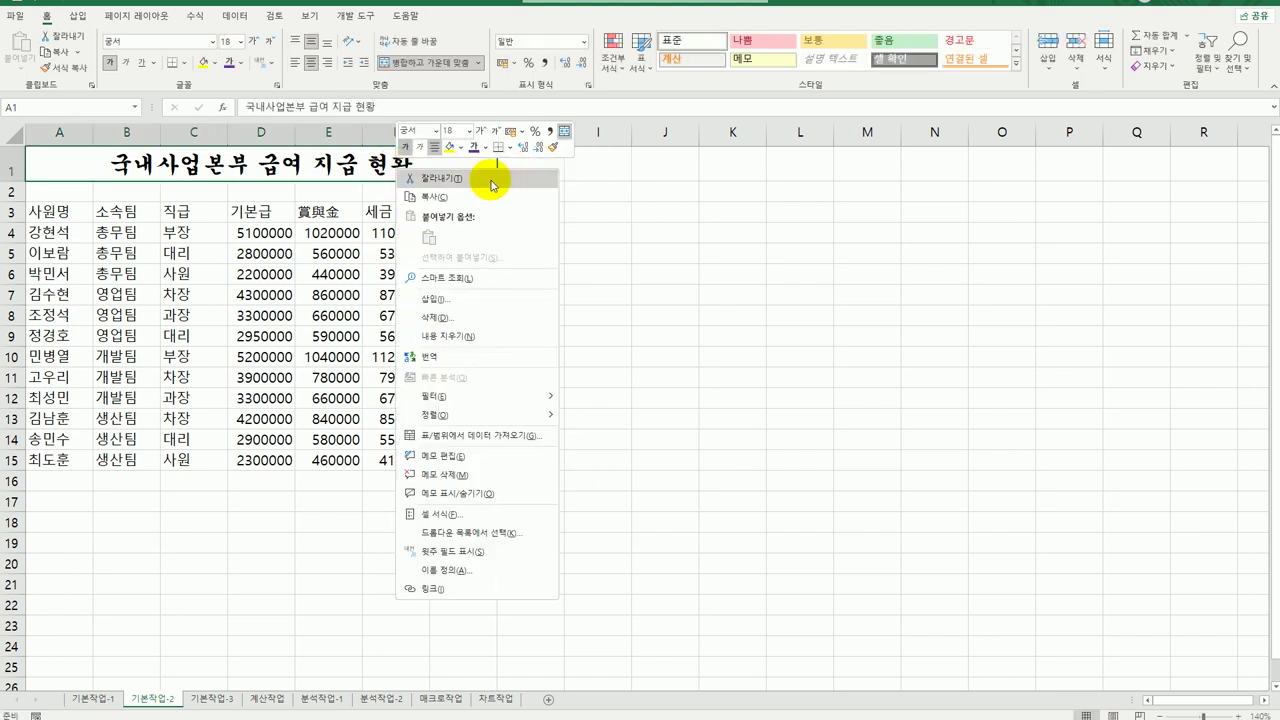
{"action": "left_click", "coordinate": [500, 493]}
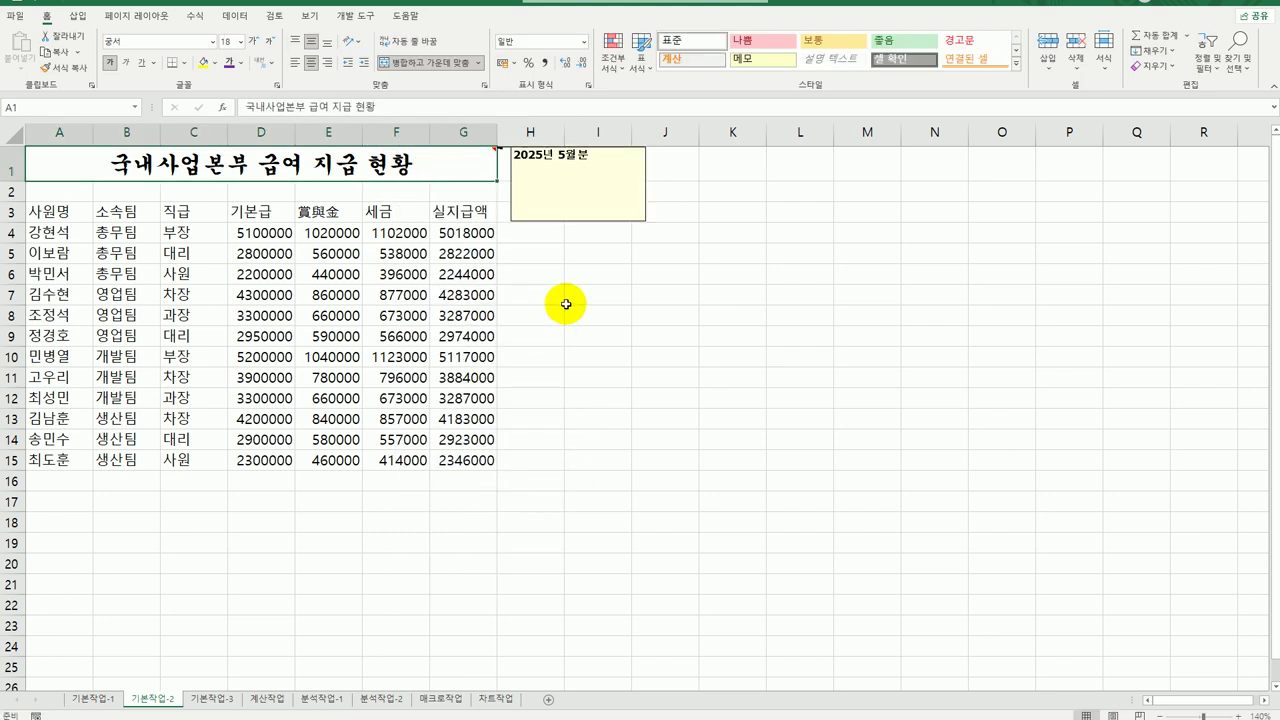
Turn on automatic sizing (자동 크기) in the formatting of the note on A1
{"action": "right_click", "coordinate": [547, 223]}
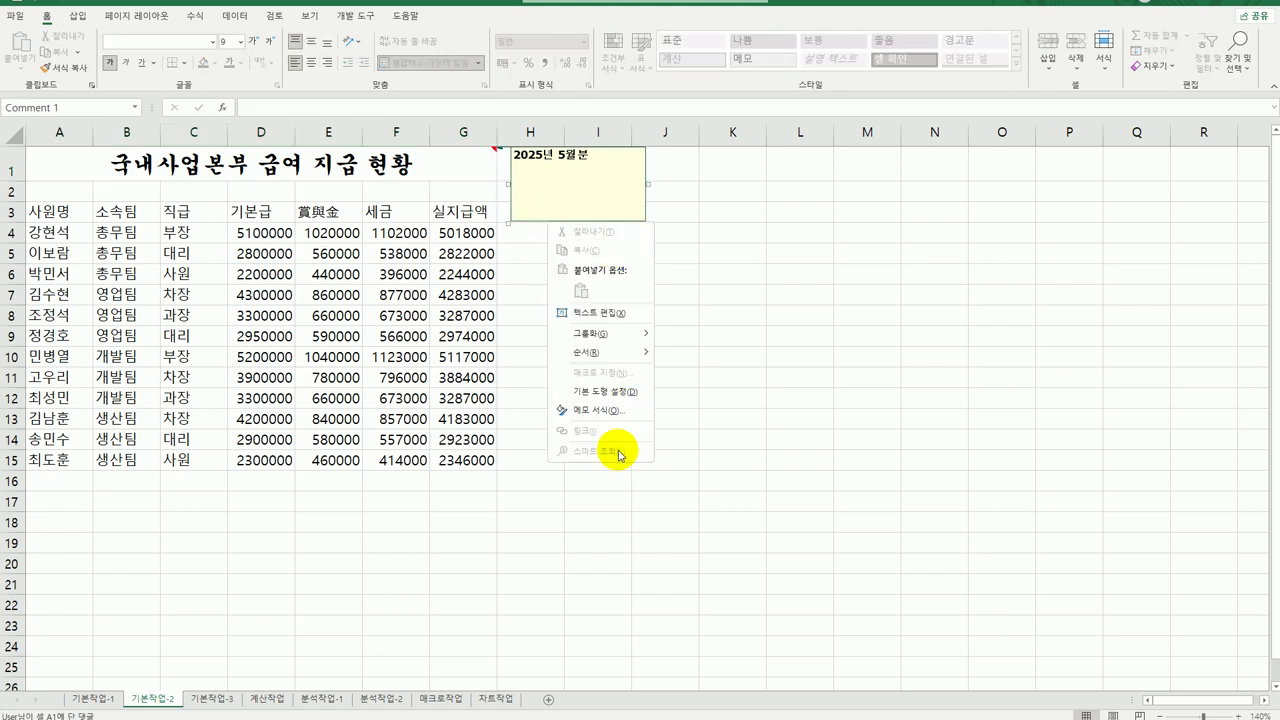
{"action": "left_click", "coordinate": [616, 422]}
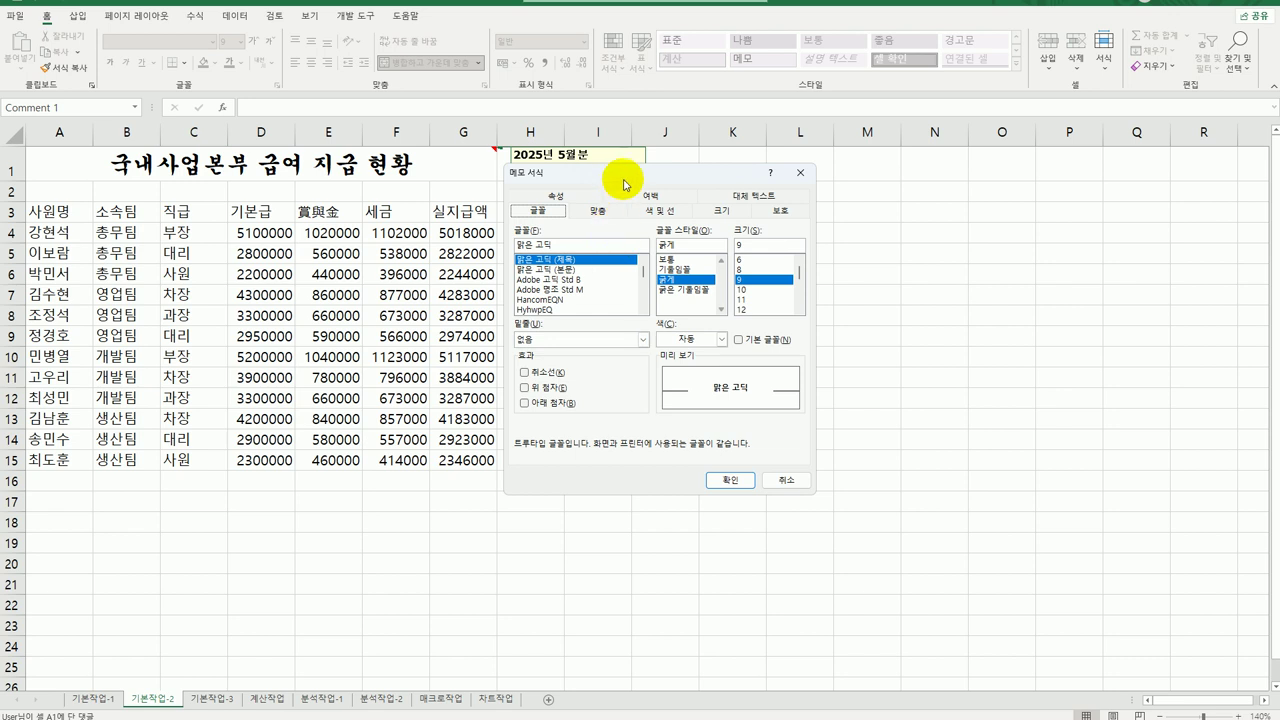
{"action": "left_click_drag", "start_coordinate": [622, 174], "coordinate": [778, 187]}
{"action": "left_click", "coordinate": [750, 214]}
{"action": "left_click", "coordinate": [728, 296]}
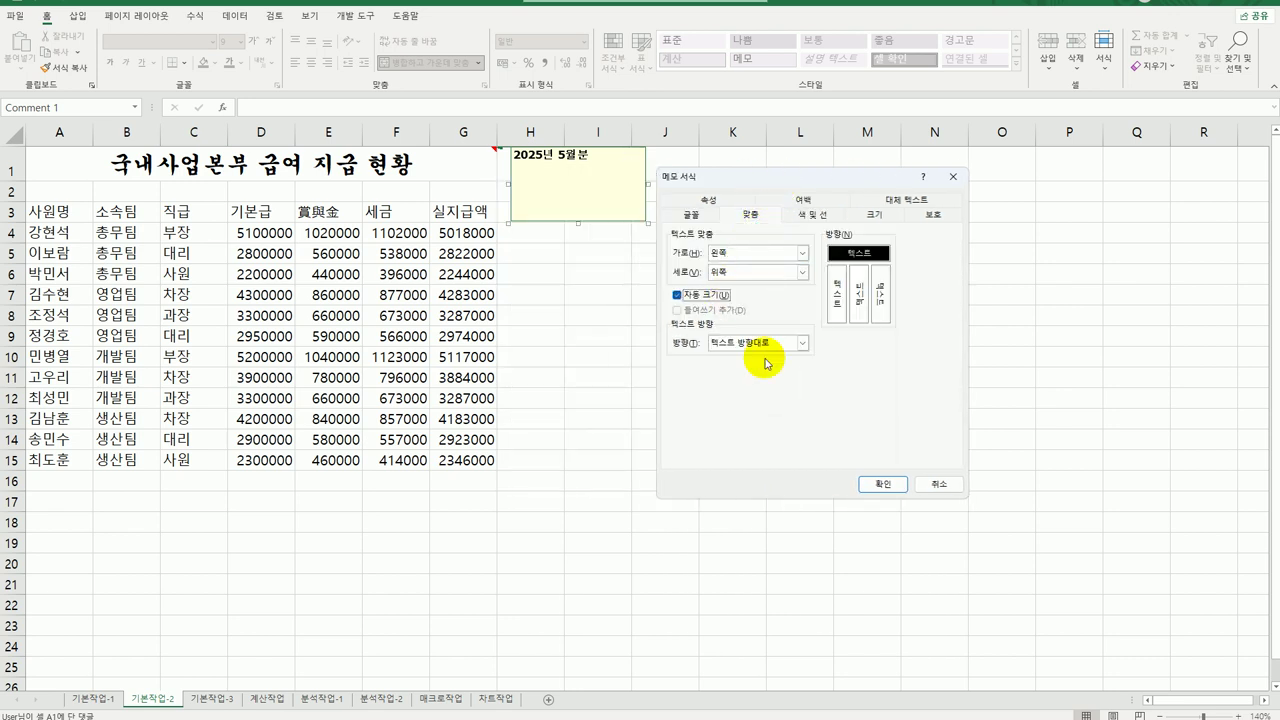
{"action": "left_click", "coordinate": [877, 484]}
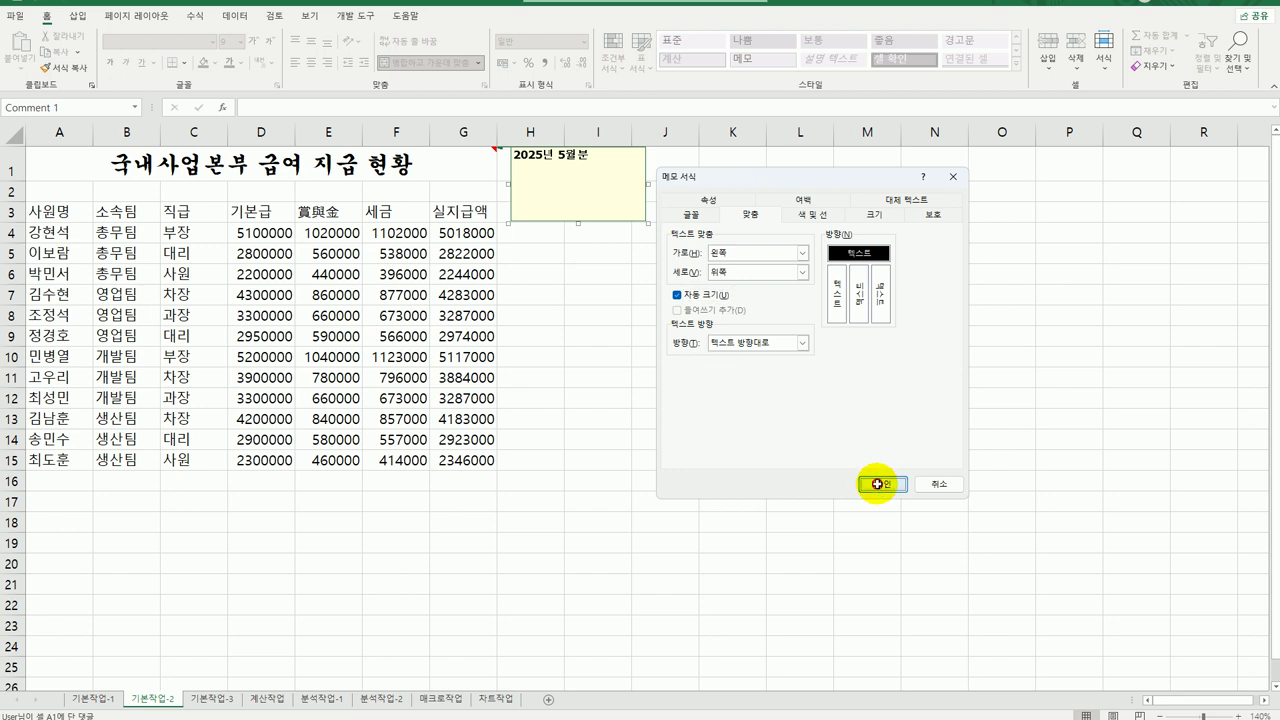
{"action": "left_click", "coordinate": [837, 559]}
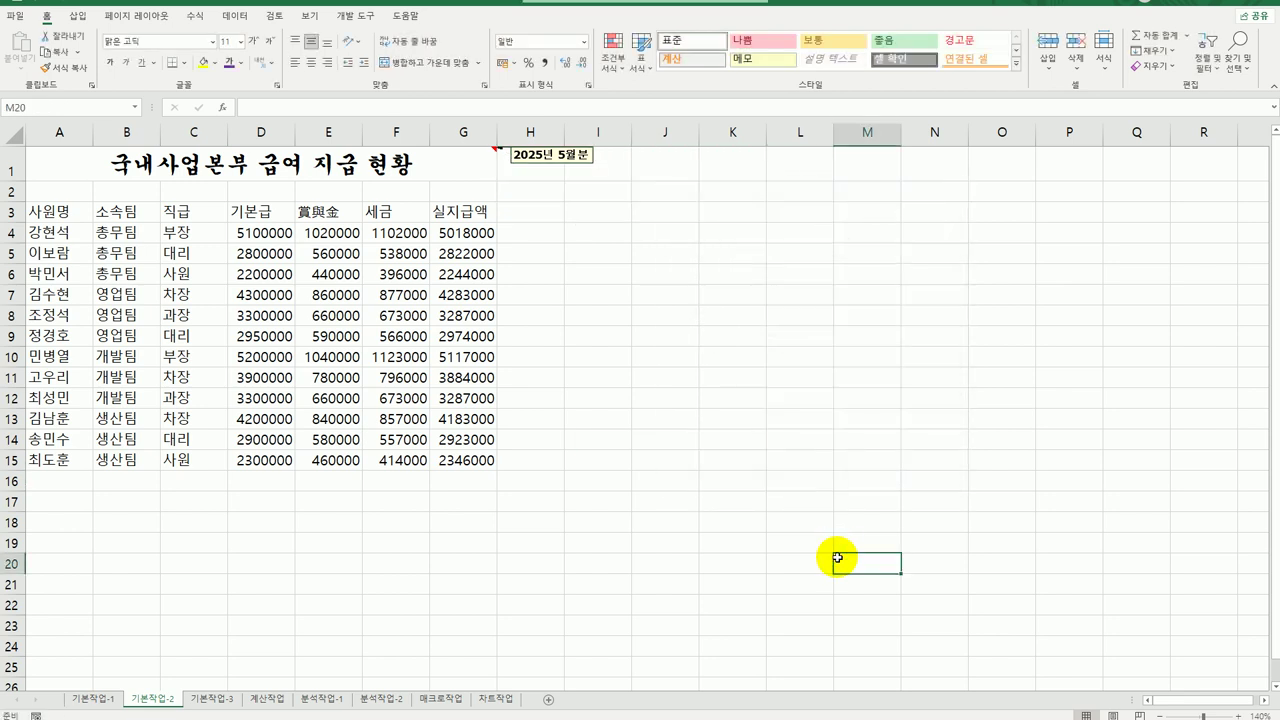
Apply the custom number format #,###원 to the amounts in D4:G15
{"action": "left_click_drag", "start_coordinate": [252, 232], "coordinate": [455, 463]}
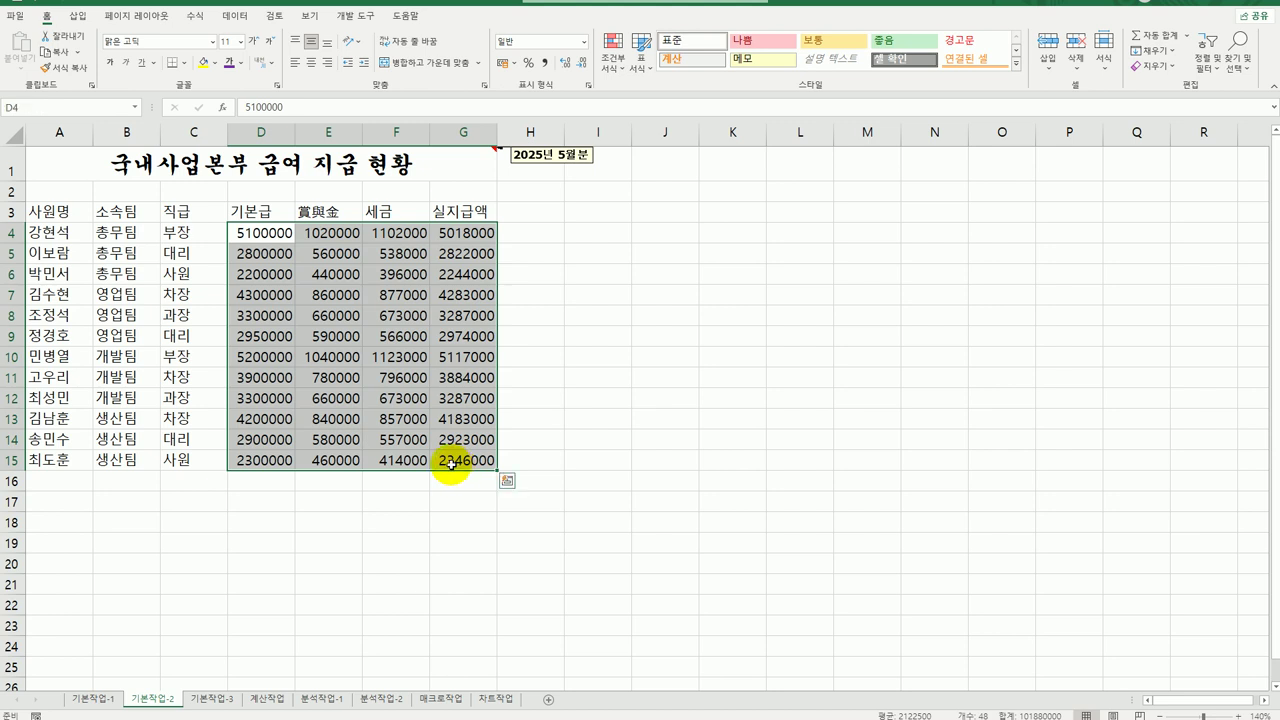
{"action": "right_click", "coordinate": [384, 269]}
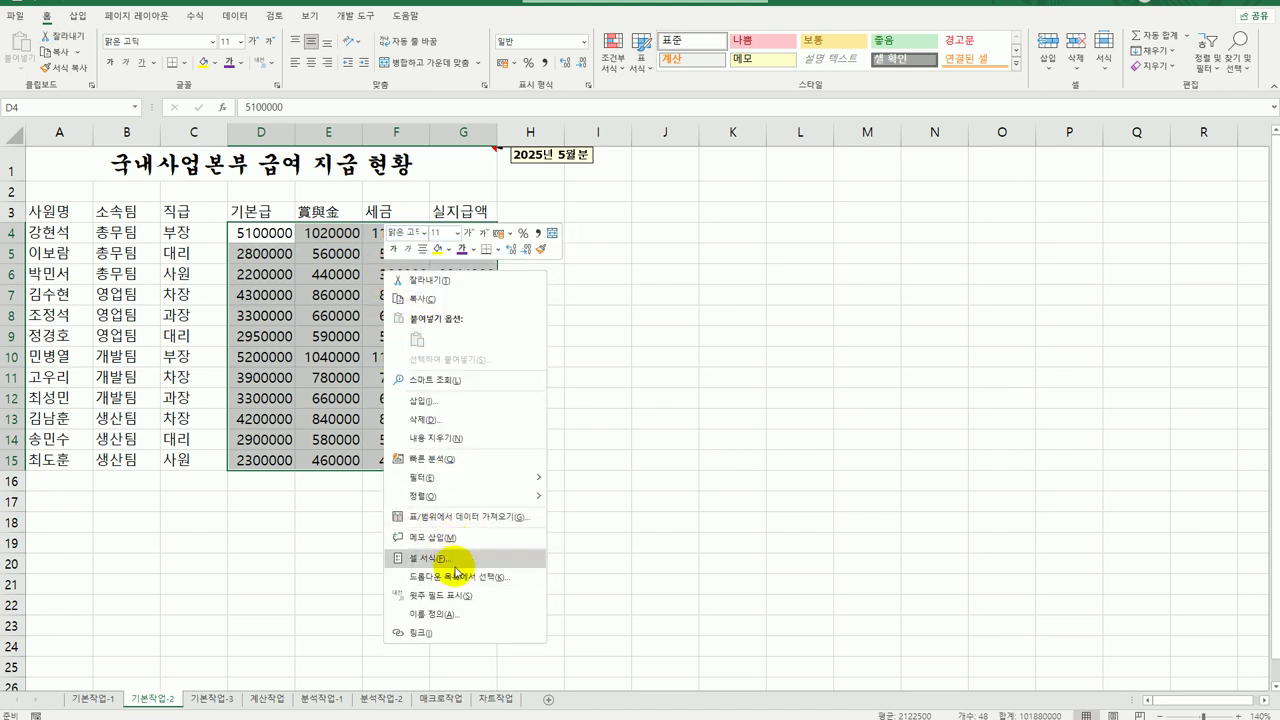
{"action": "left_click", "coordinate": [452, 558]}
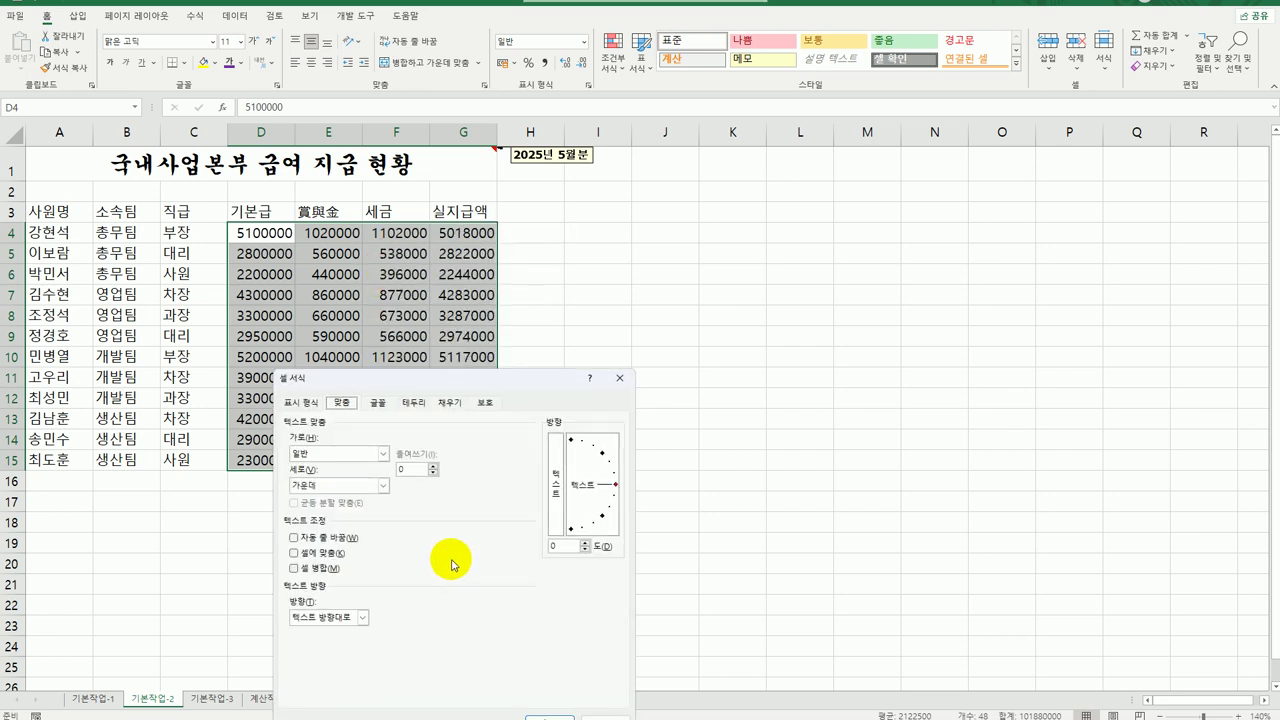
{"action": "left_click_drag", "start_coordinate": [432, 390], "coordinate": [707, 224]}
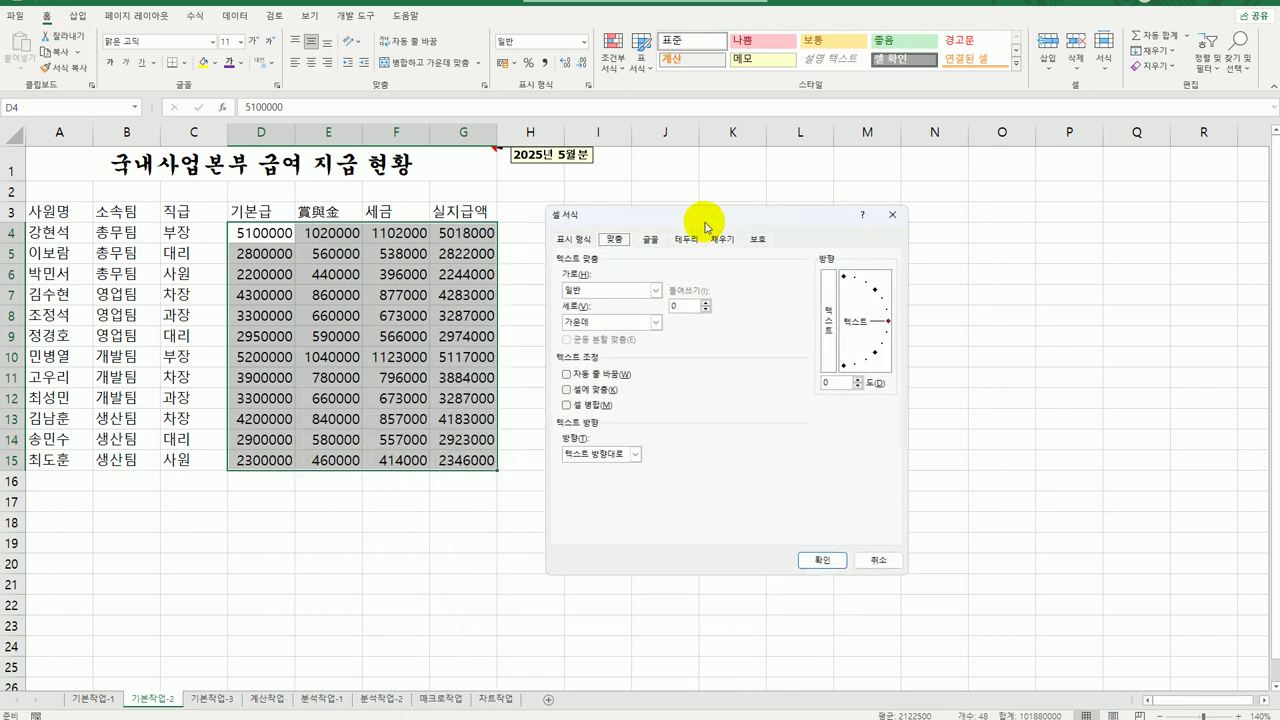
{"action": "left_click", "coordinate": [572, 239]}
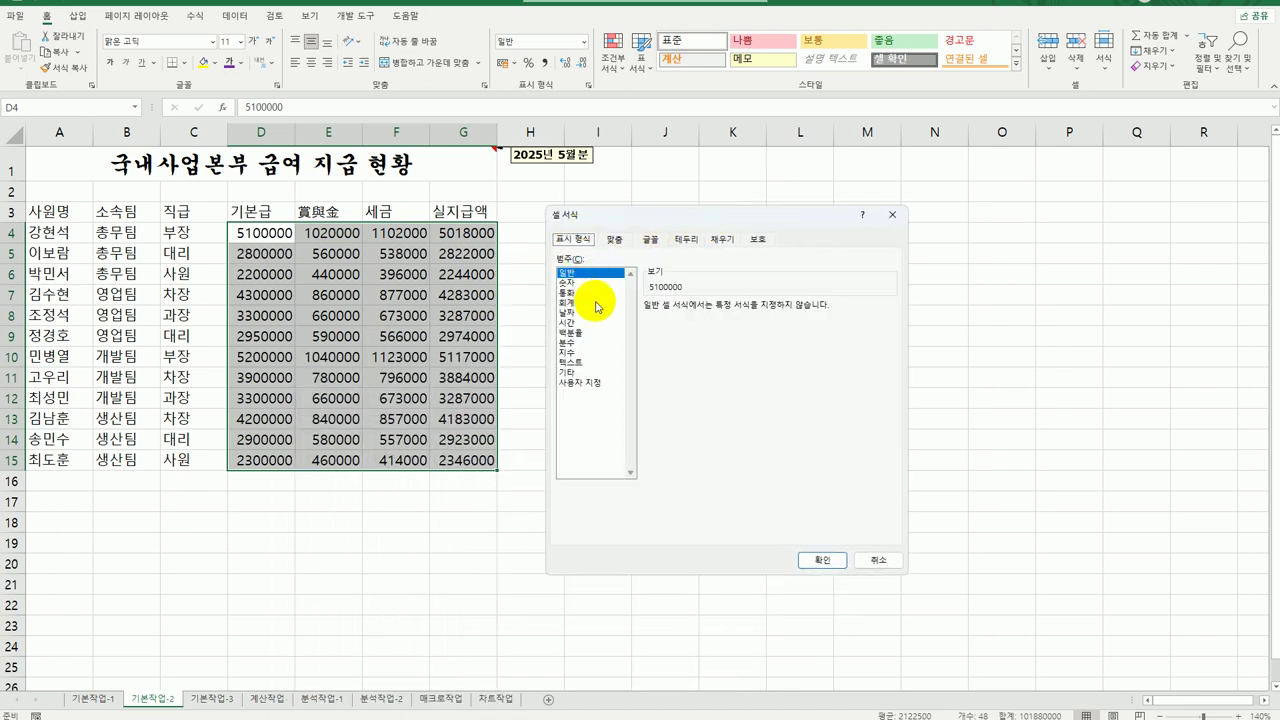
{"action": "left_click", "coordinate": [584, 388]}
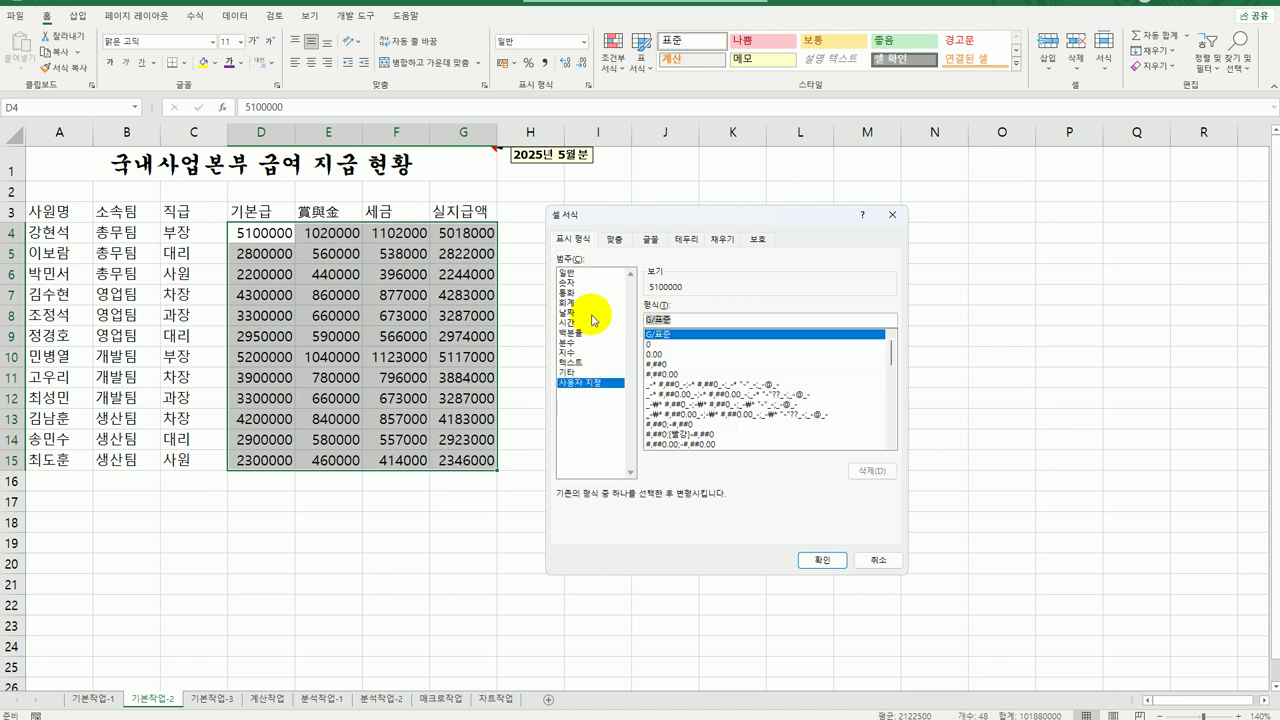
{"action": "type", "text": "#"}
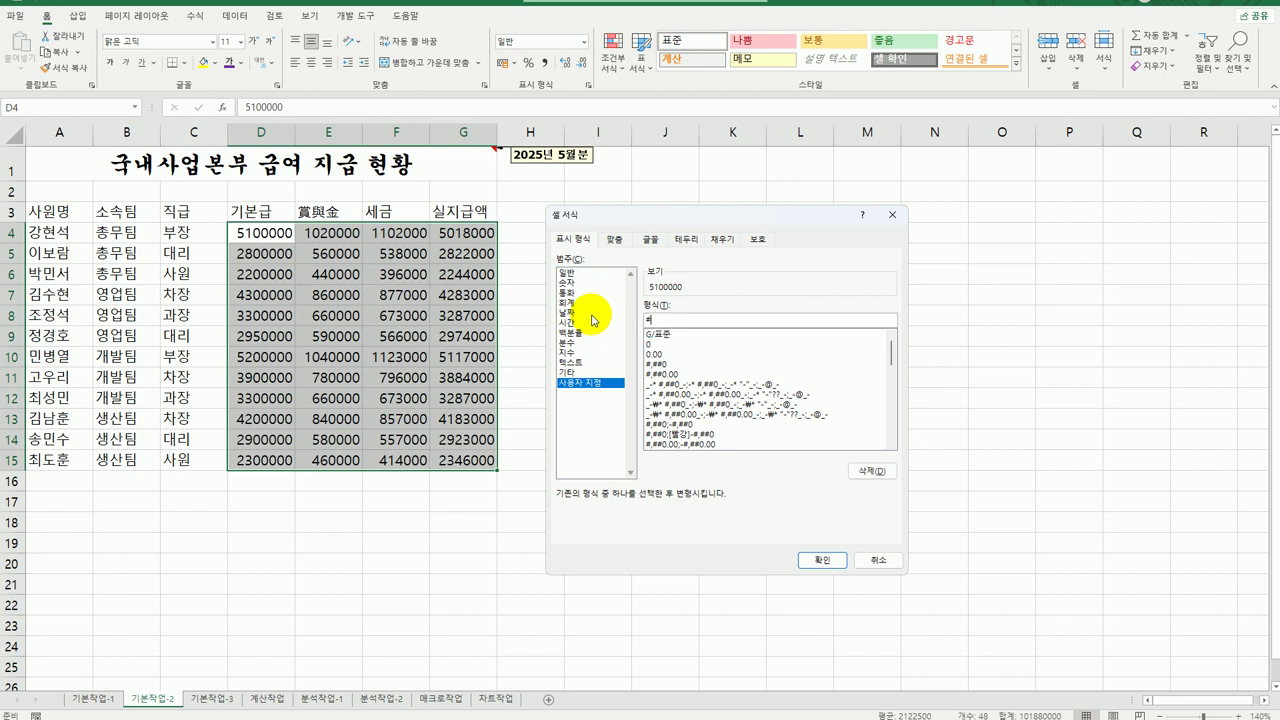
{"action": "type", "text": ",###원"}
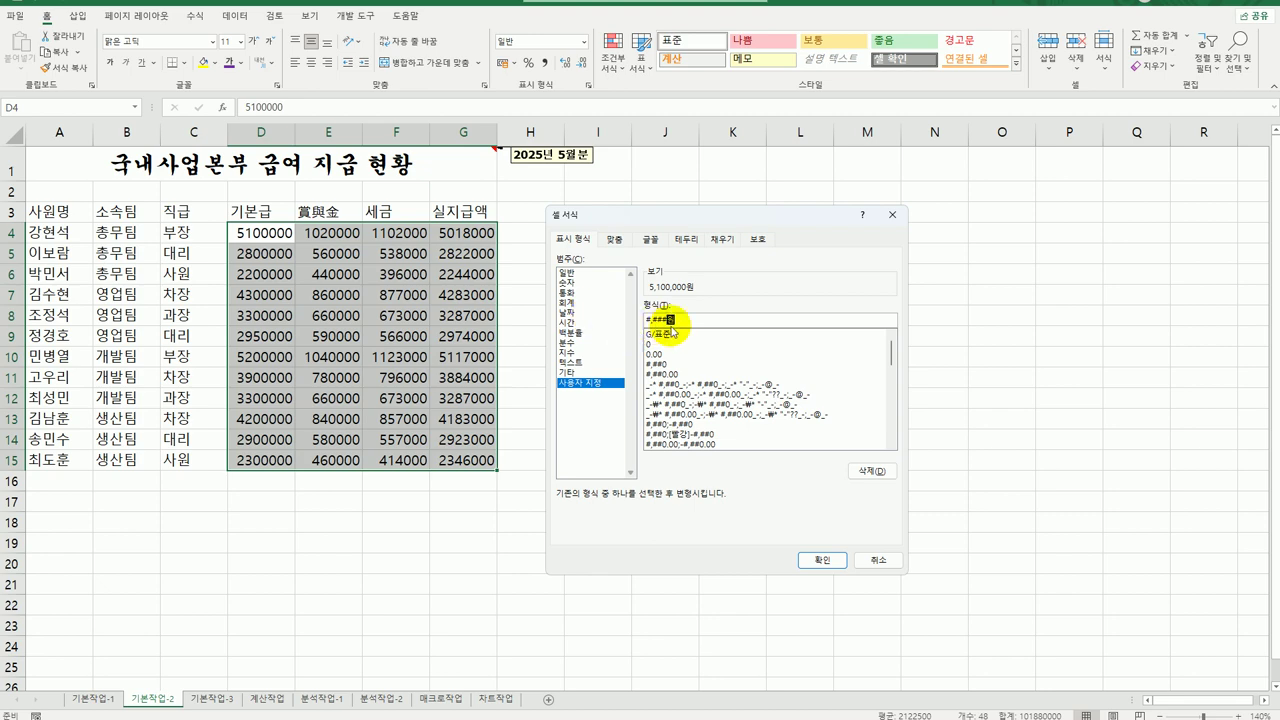
{"action": "left_click", "coordinate": [819, 561]}
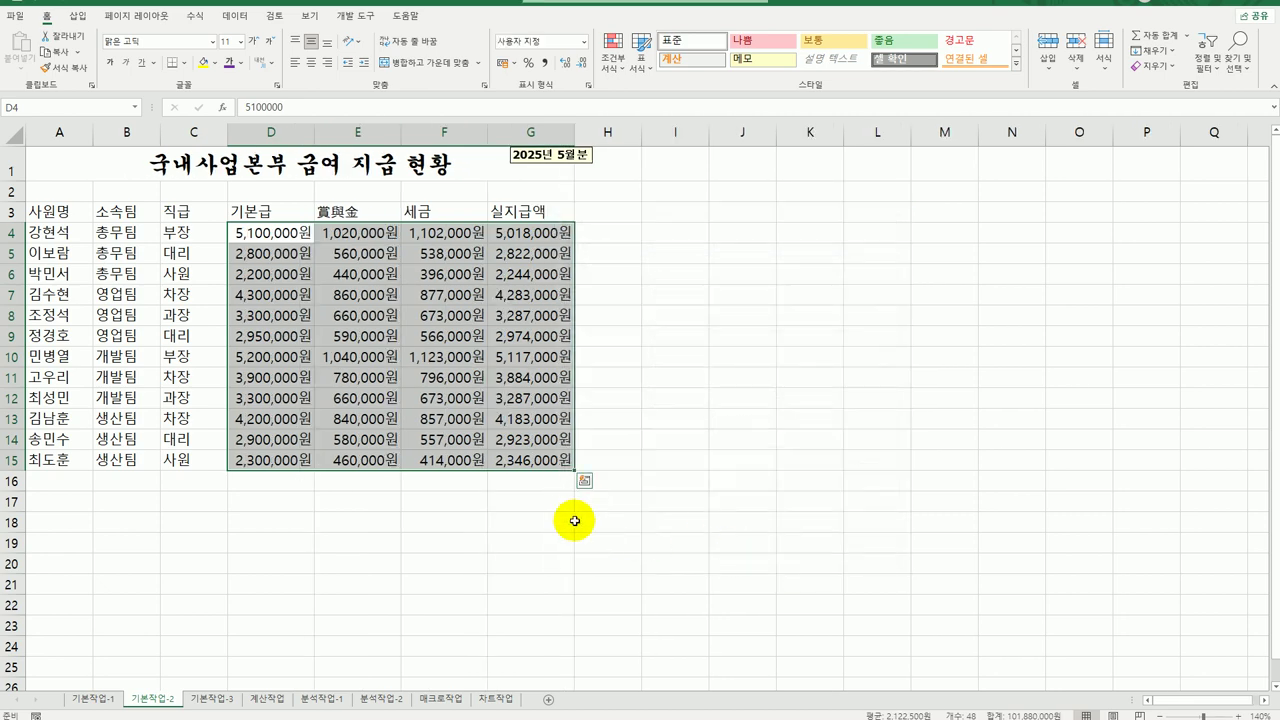
{"action": "left_click", "coordinate": [566, 464]}
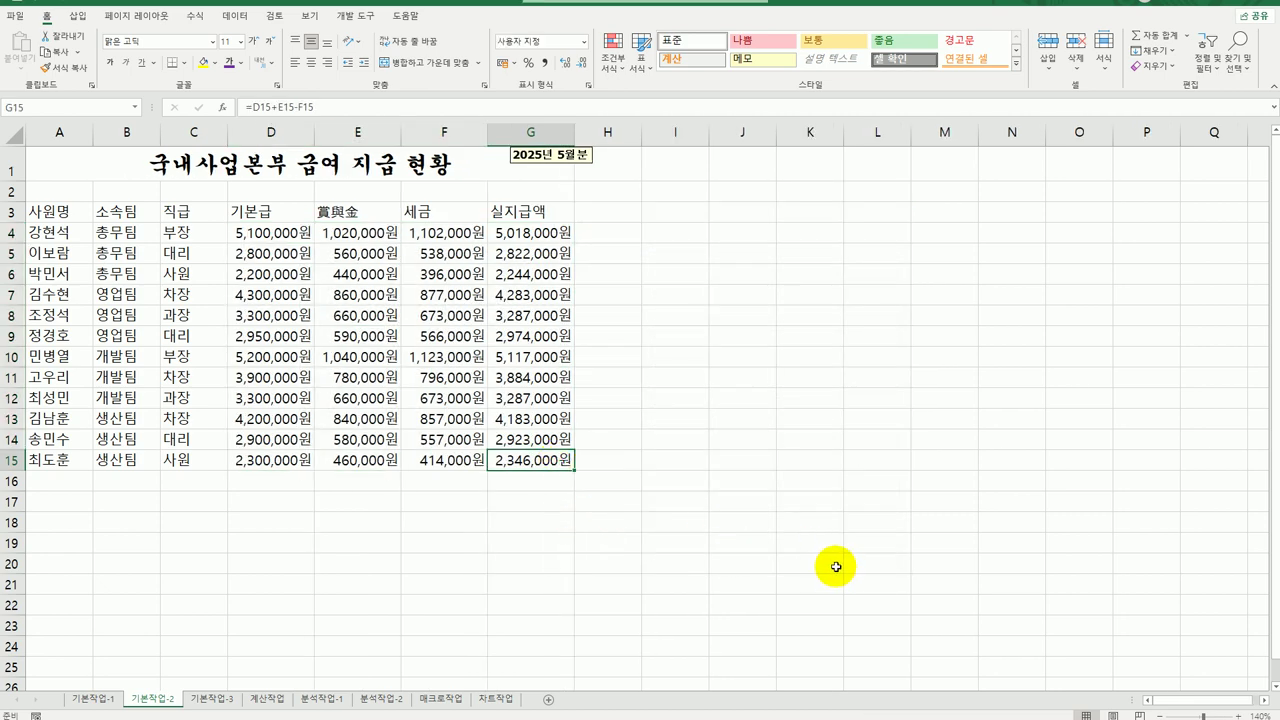
Apply all borders to the table A3:G15 and add a thick outside border around it
{"action": "left_click_drag", "start_coordinate": [47, 216], "coordinate": [525, 460]}
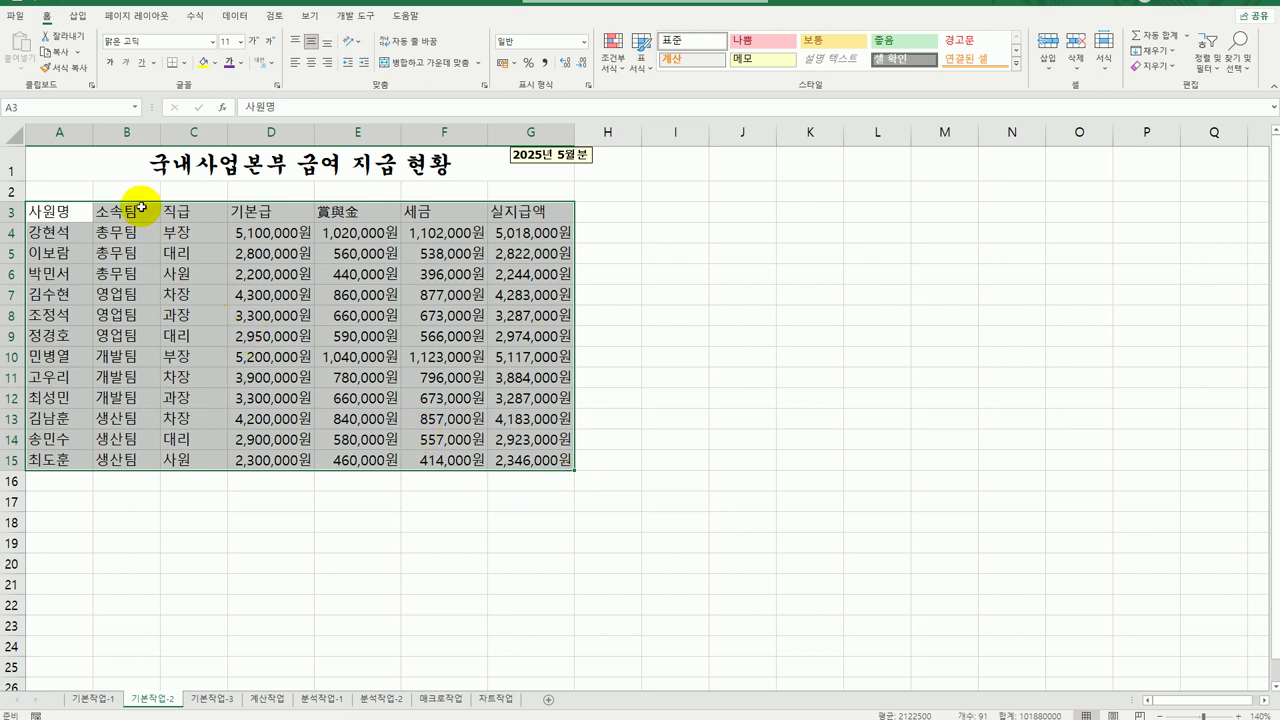
{"action": "left_click", "coordinate": [184, 62]}
{"action": "left_click", "coordinate": [214, 196]}
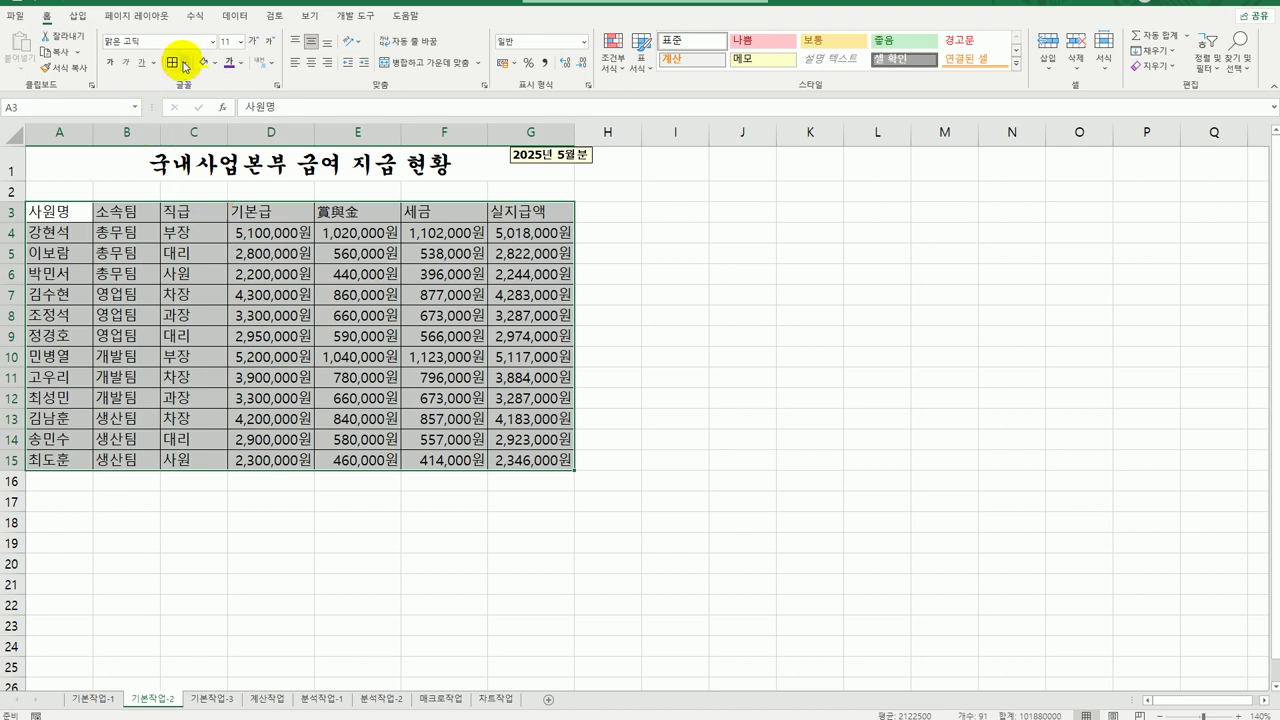
{"action": "left_click", "coordinate": [184, 62]}
{"action": "left_click", "coordinate": [215, 232]}
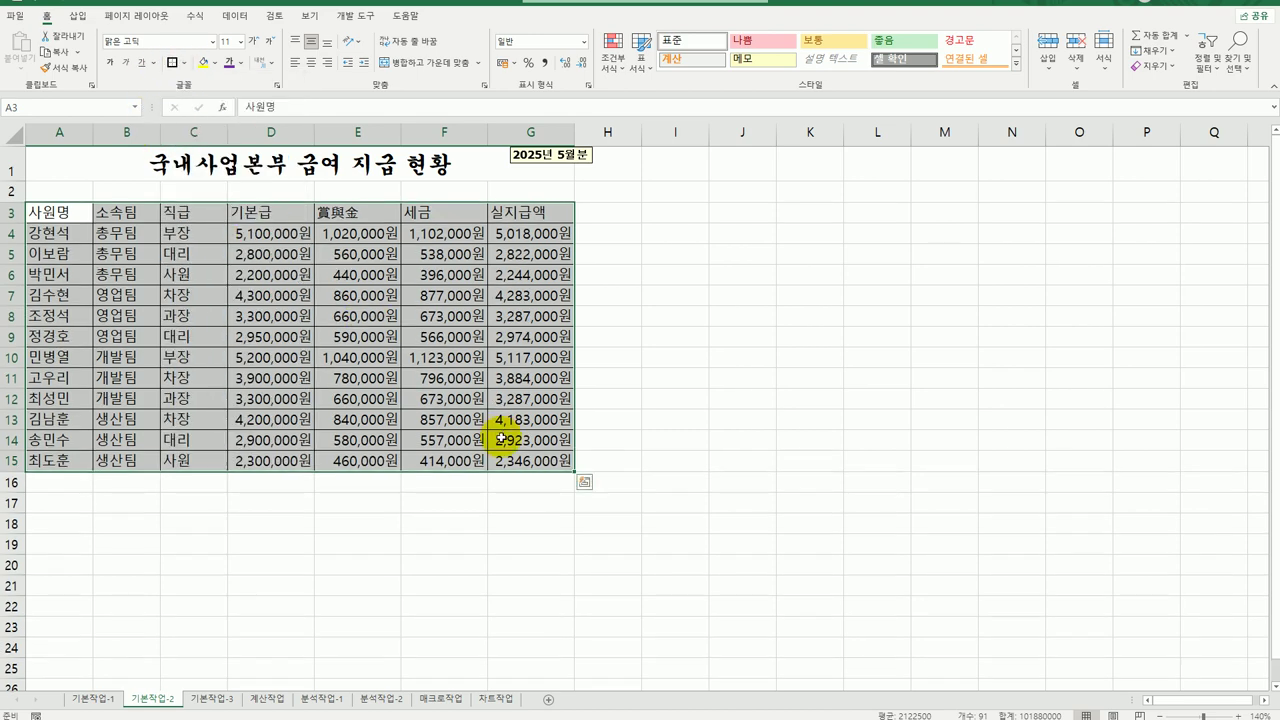
{"action": "left_click", "coordinate": [538, 460]}
{"action": "left_click", "coordinate": [688, 502]}
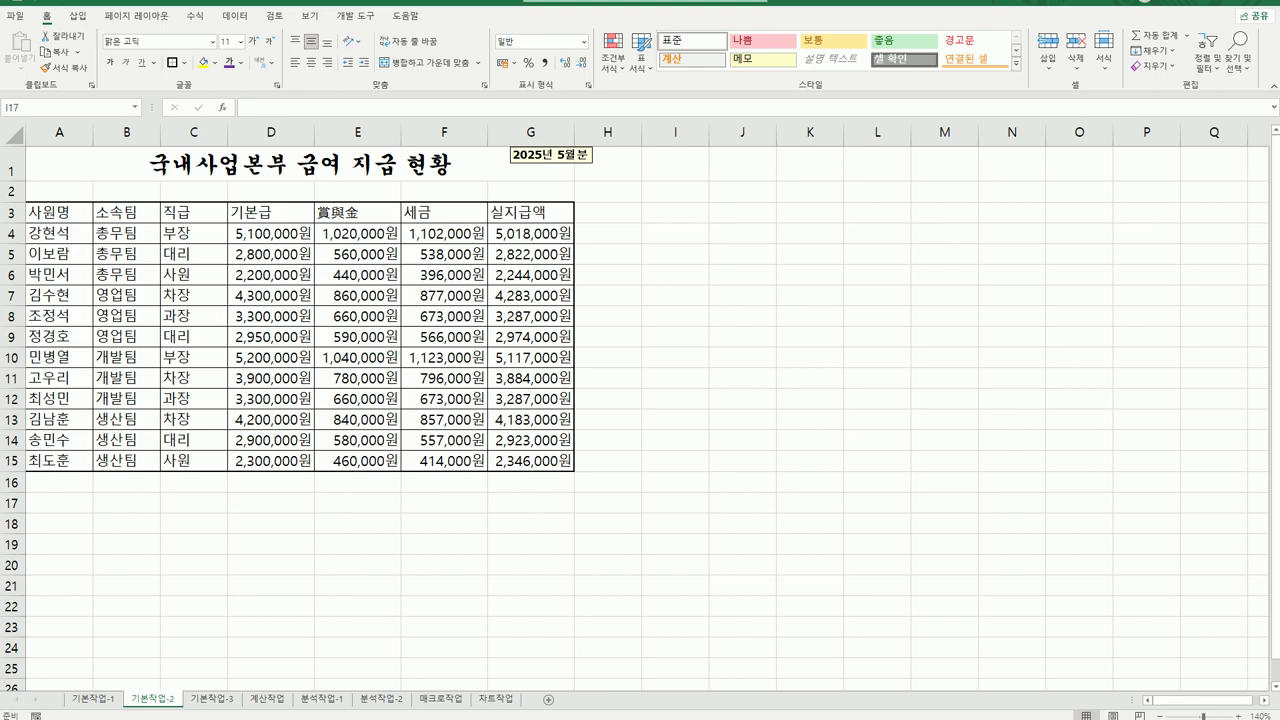
On the 기본작업-3 sheet, create a formula-based conditional formatting rule for A4:G18 with the formula =left($B4,1)="B"
{"action": "left_click", "coordinate": [215, 697]}
{"action": "left_click", "coordinate": [222, 700]}
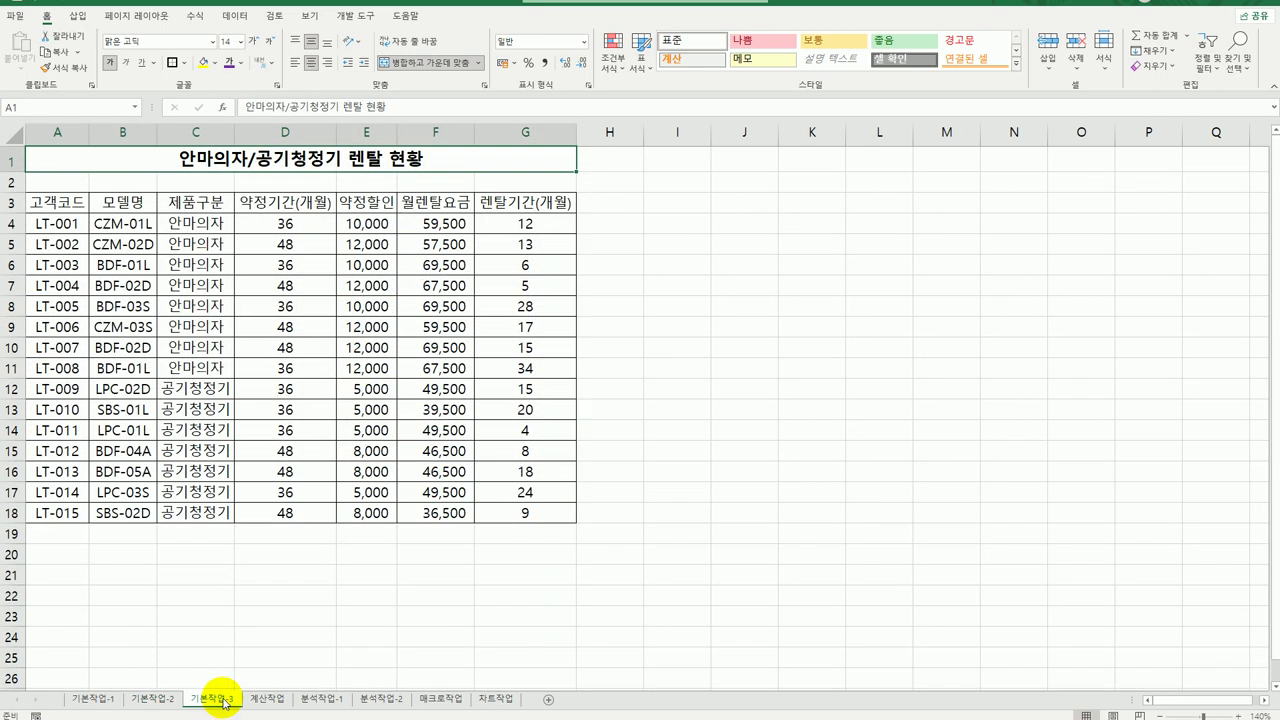
{"action": "left_click_drag", "start_coordinate": [68, 224], "coordinate": [511, 514]}
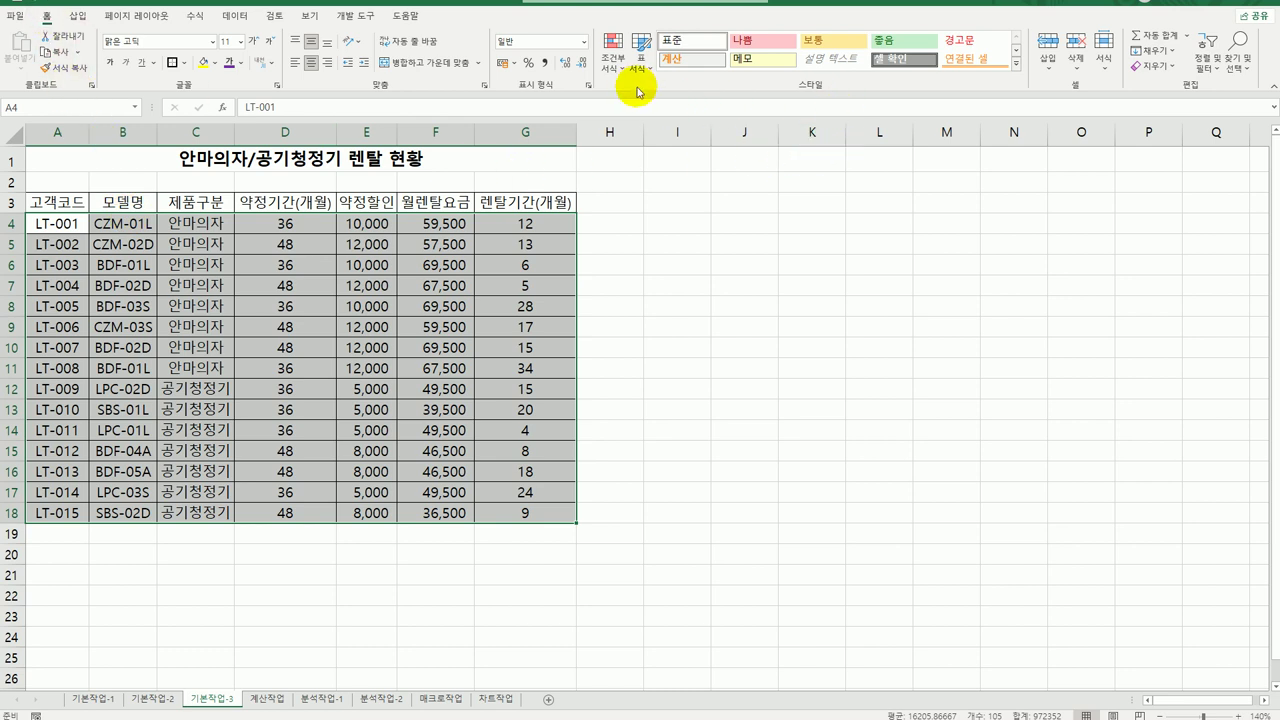
{"action": "left_click", "coordinate": [612, 56]}
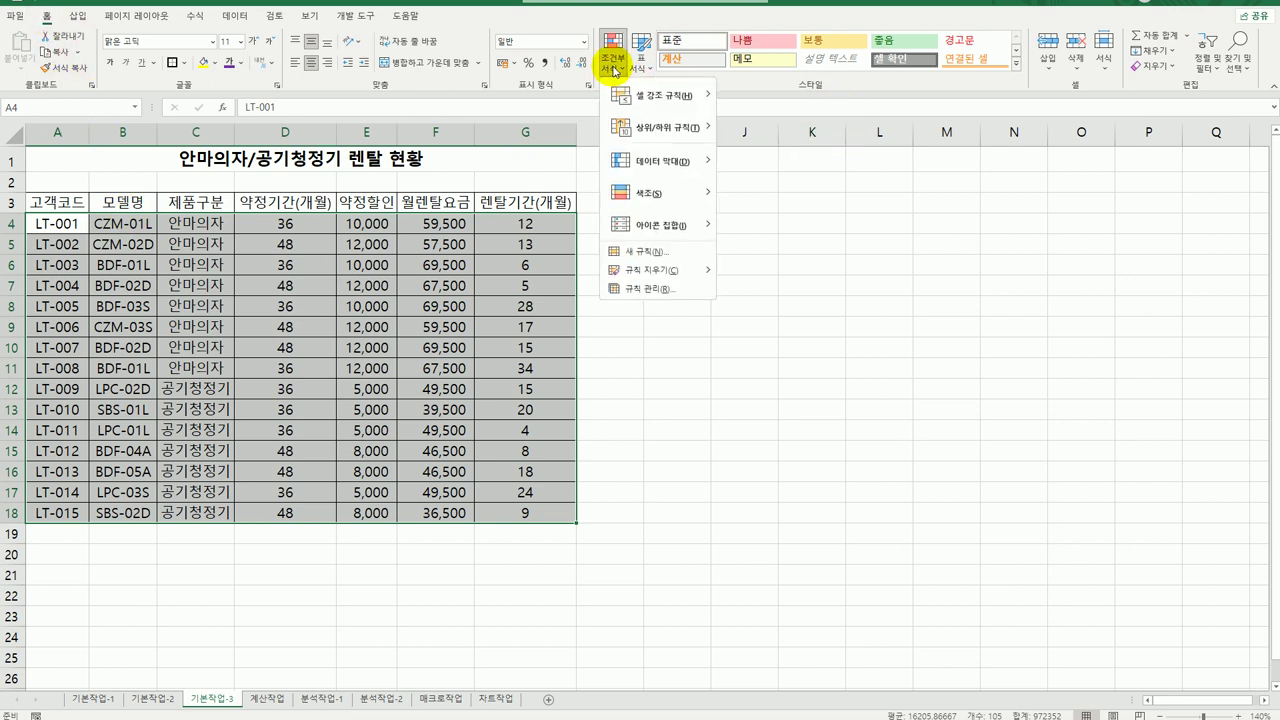
{"action": "left_click", "coordinate": [643, 251]}
{"action": "left_click", "coordinate": [716, 328]}
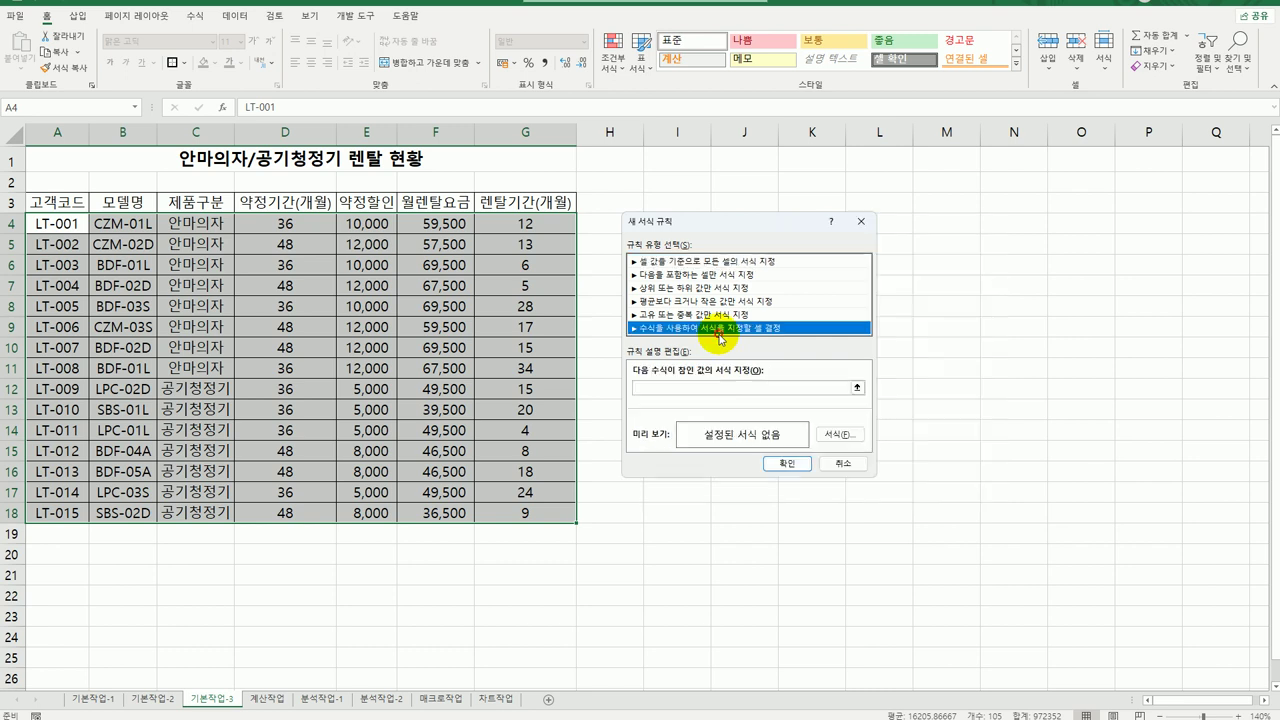
{"action": "left_click", "coordinate": [700, 386]}
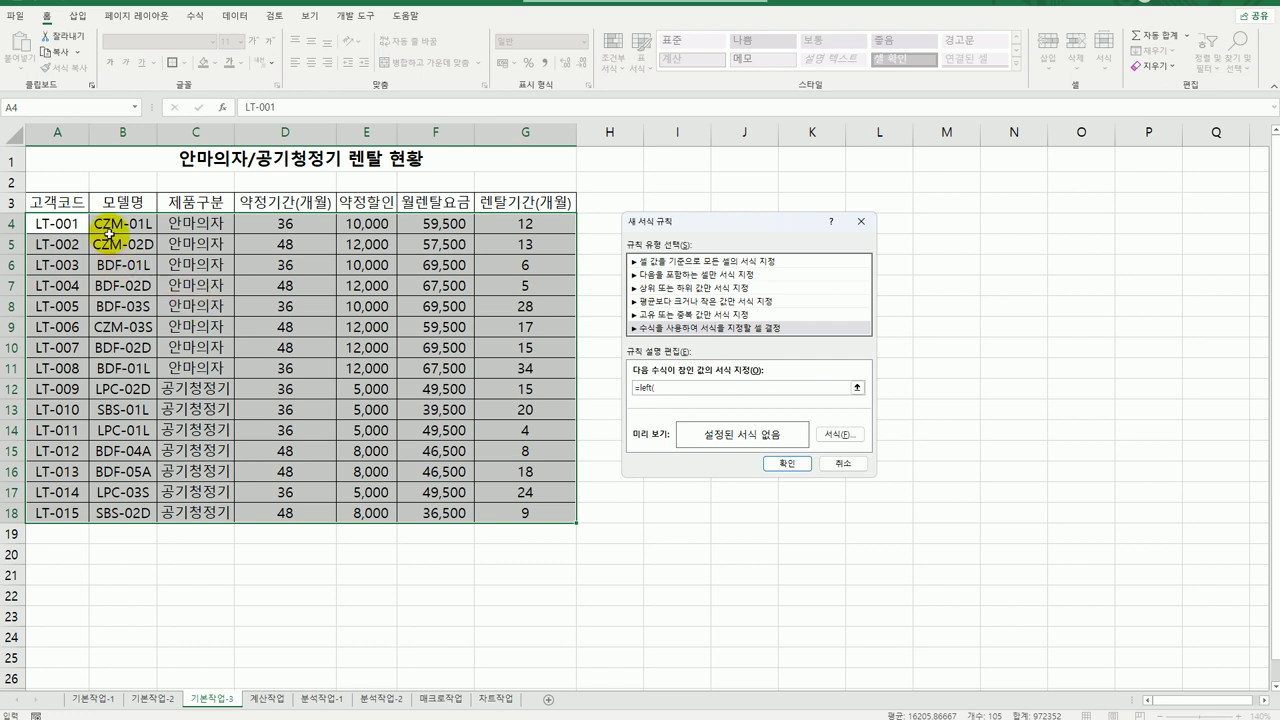
{"action": "left_click", "coordinate": [110, 225]}
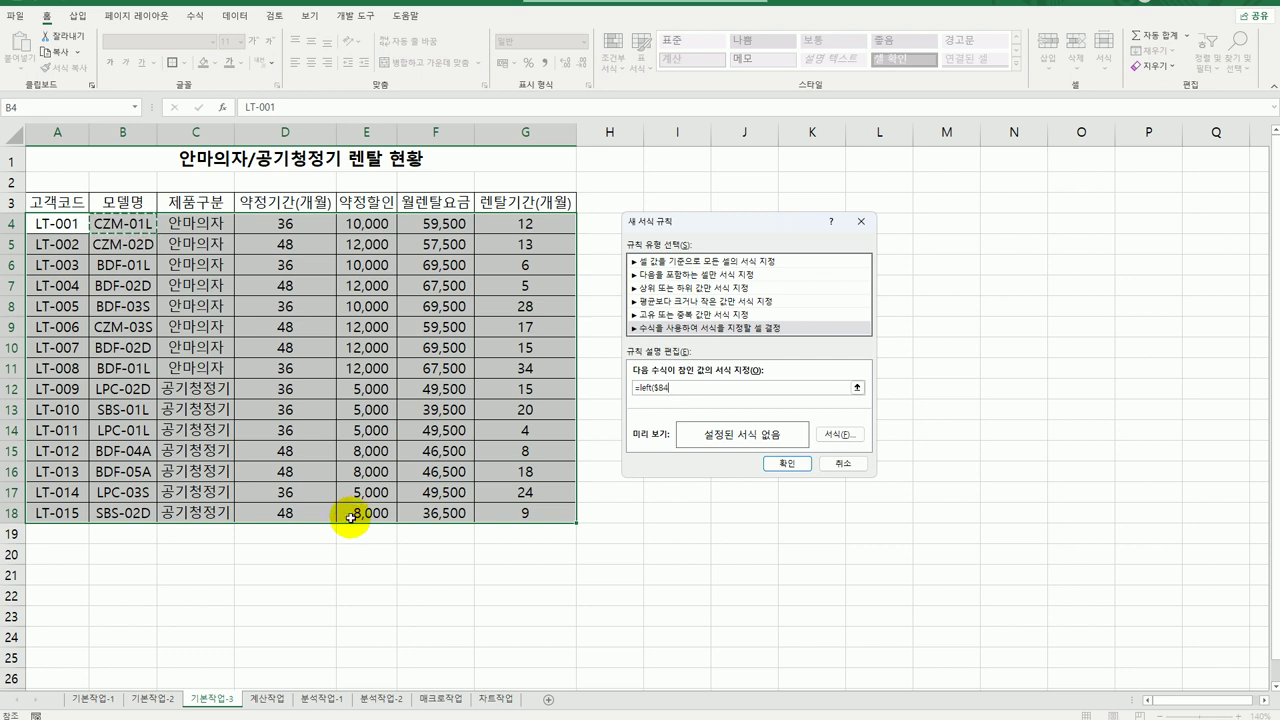
{"action": "type", "text": ",1)=\"B"}
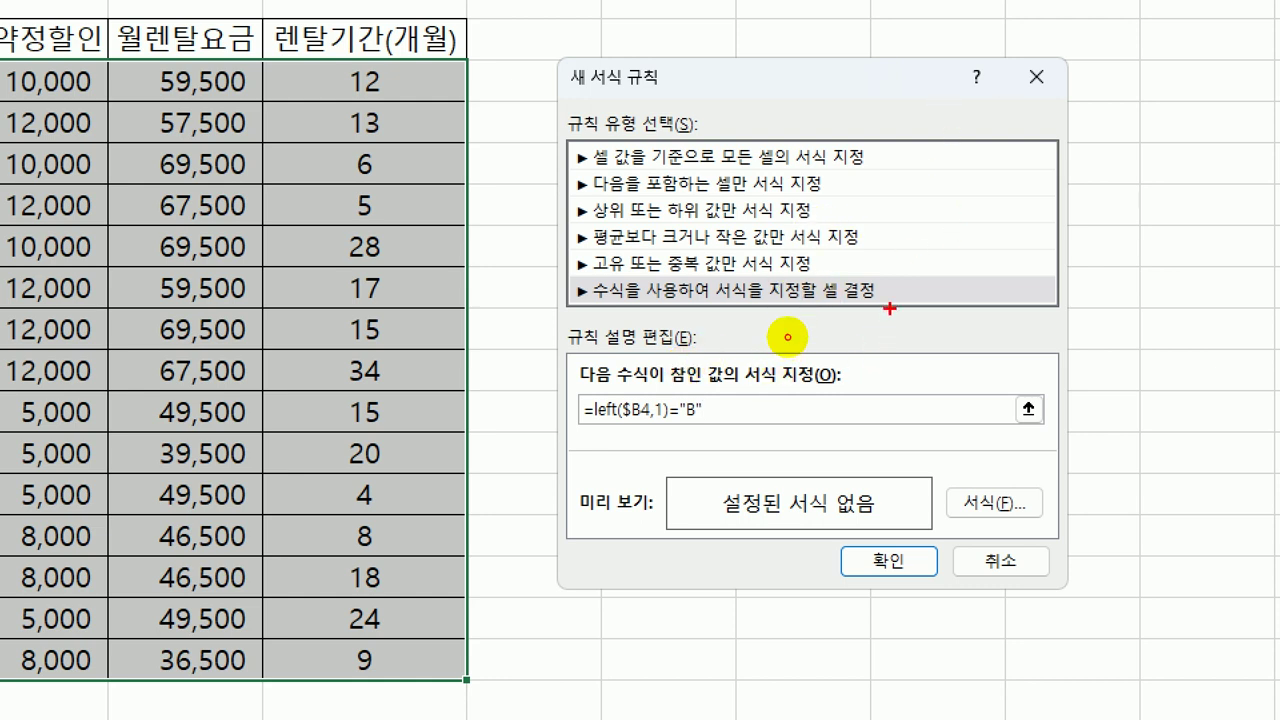
{"action": "left_click_drag", "start_coordinate": [890, 308], "coordinate": [712, 303]}
{"action": "mouse_move", "coordinate": [612, 328]}
{"action": "left_mouse_down"}
{"action": "mouse_move", "coordinate": [890, 265]}
{"action": "mouse_move", "coordinate": [766, 312]}
{"action": "left_mouse_up"}
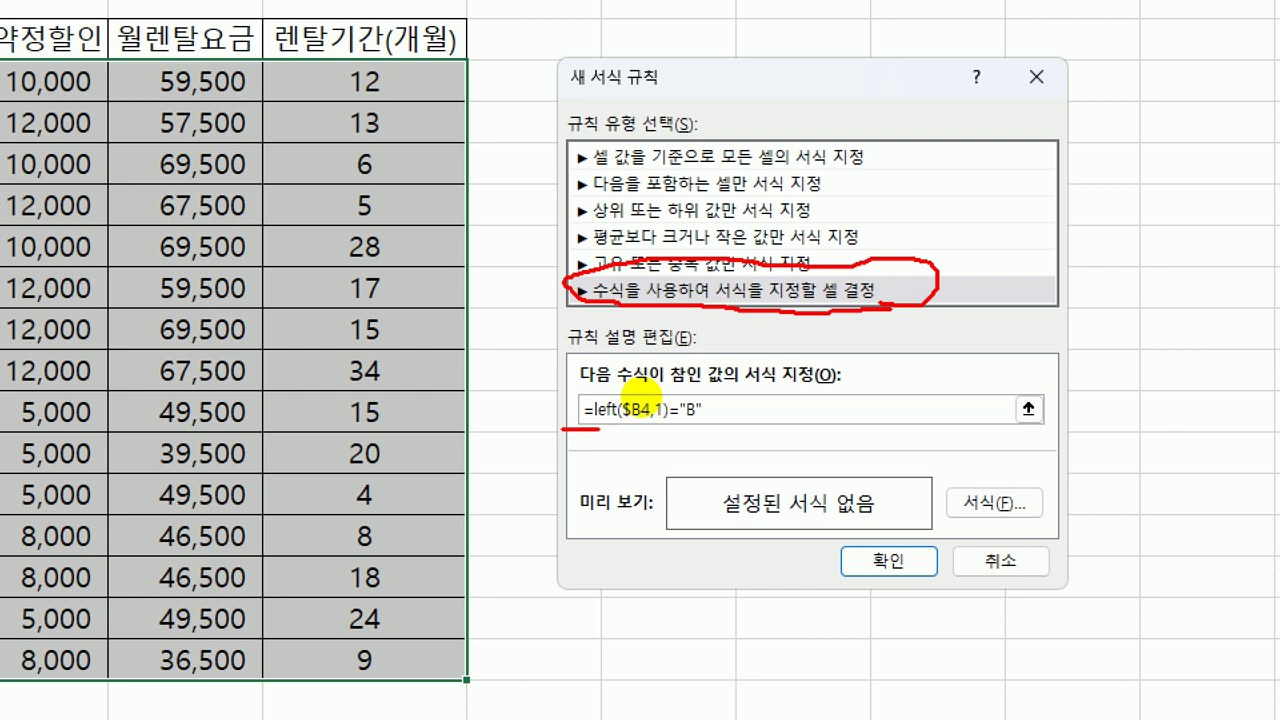
{"action": "left_click_drag", "start_coordinate": [562, 428], "coordinate": [718, 428]}
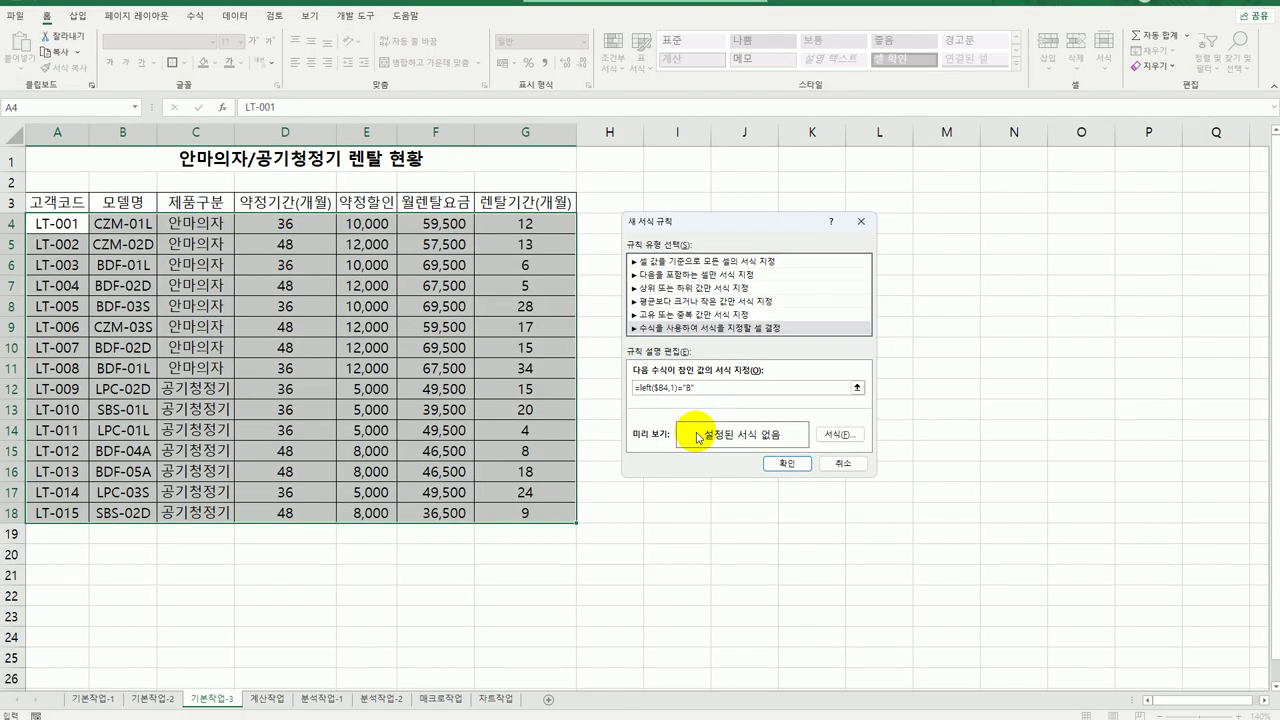
Set the font color of the new conditional formatting rule to the standard orange
{"action": "left_click", "coordinate": [993, 503]}
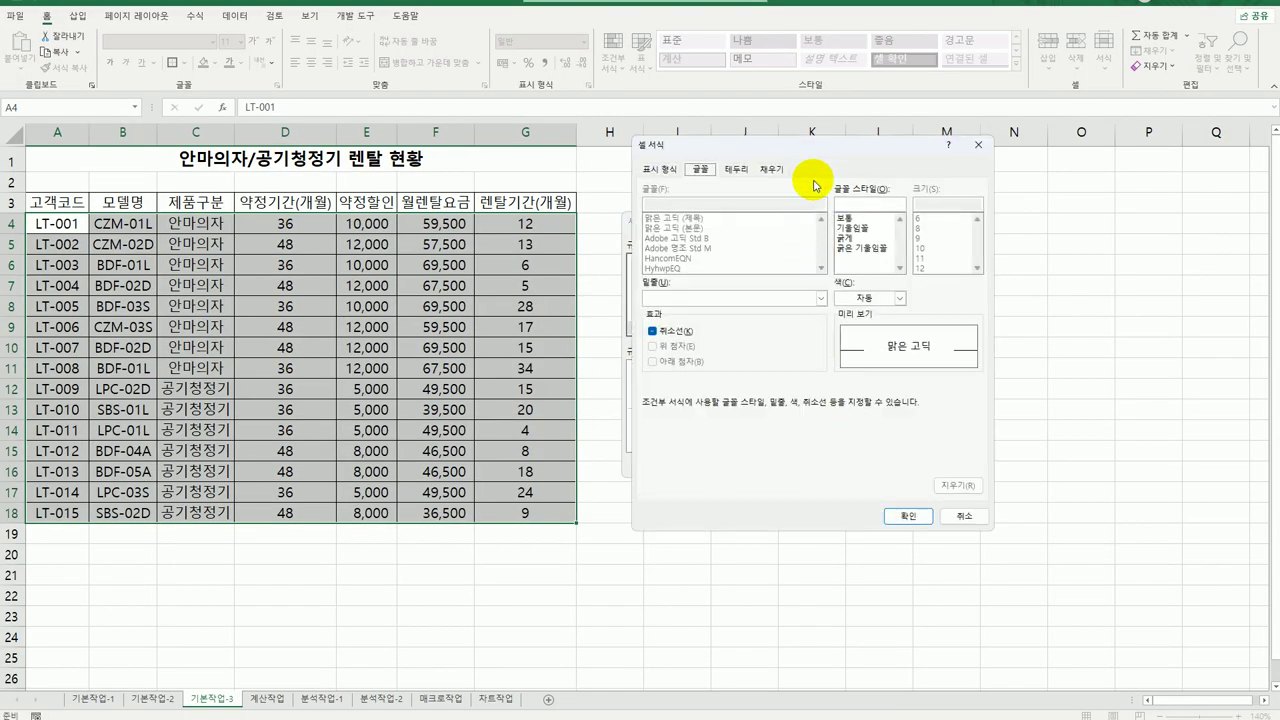
{"action": "left_click_drag", "start_coordinate": [814, 152], "coordinate": [914, 179]}
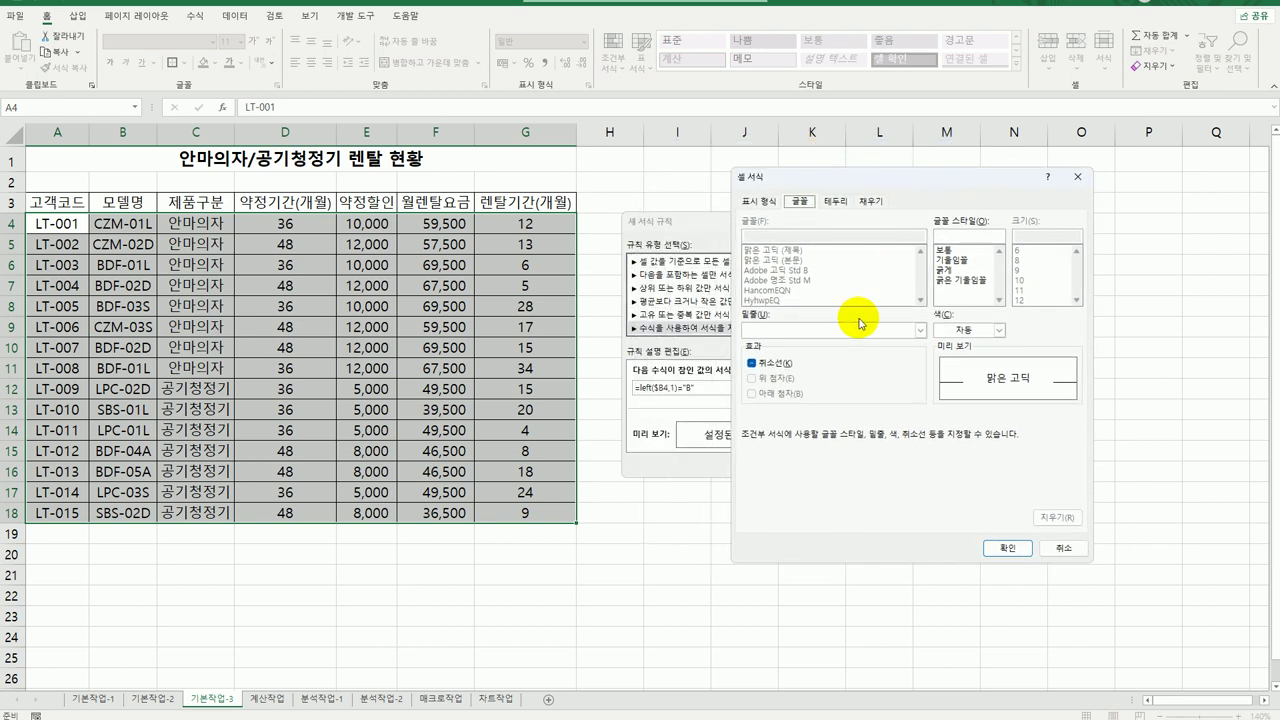
{"action": "left_click", "coordinate": [998, 330]}
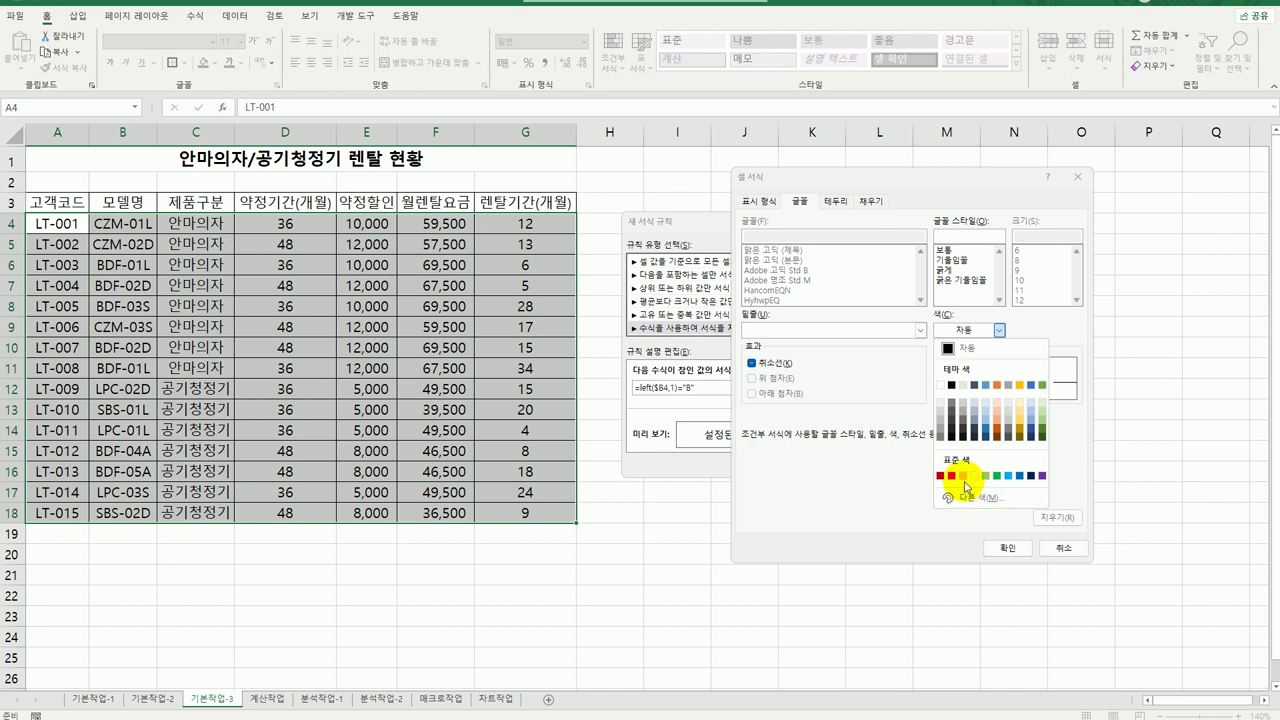
{"action": "left_click", "coordinate": [964, 476]}
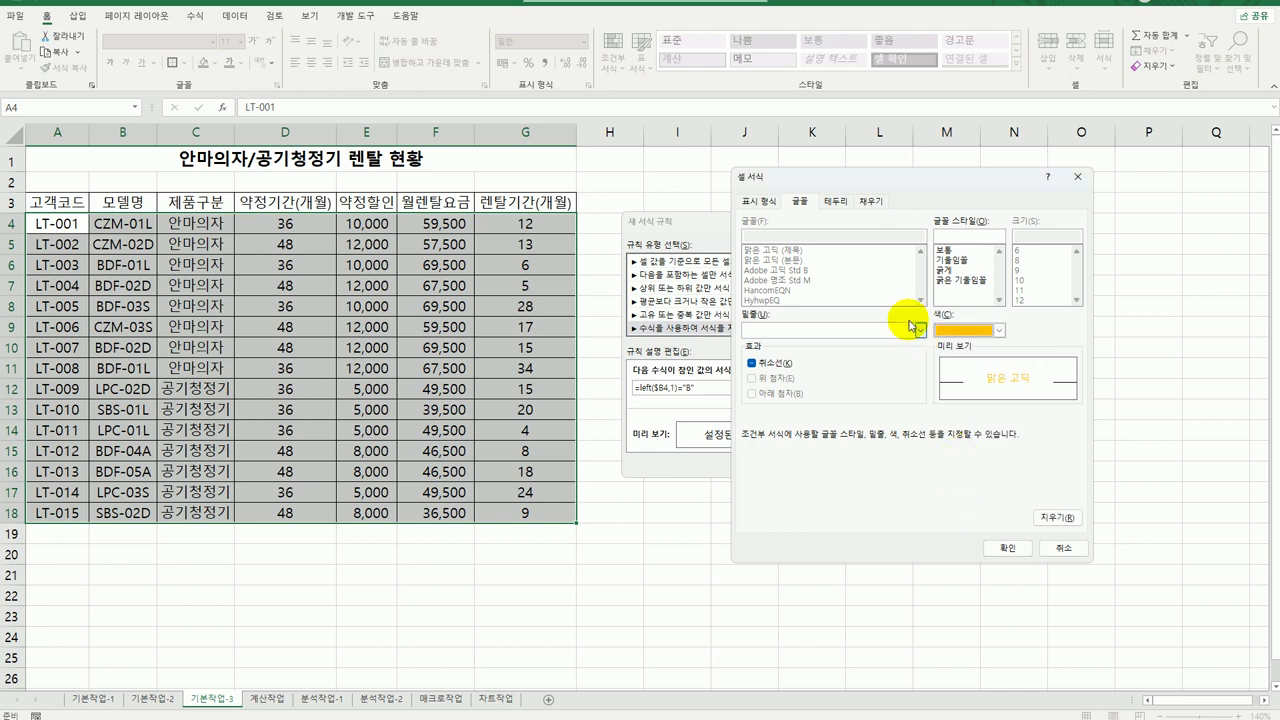
Set the rule's fill to the standard purple and apply the conditional formatting rule to the rental table
{"action": "left_click", "coordinate": [878, 203]}
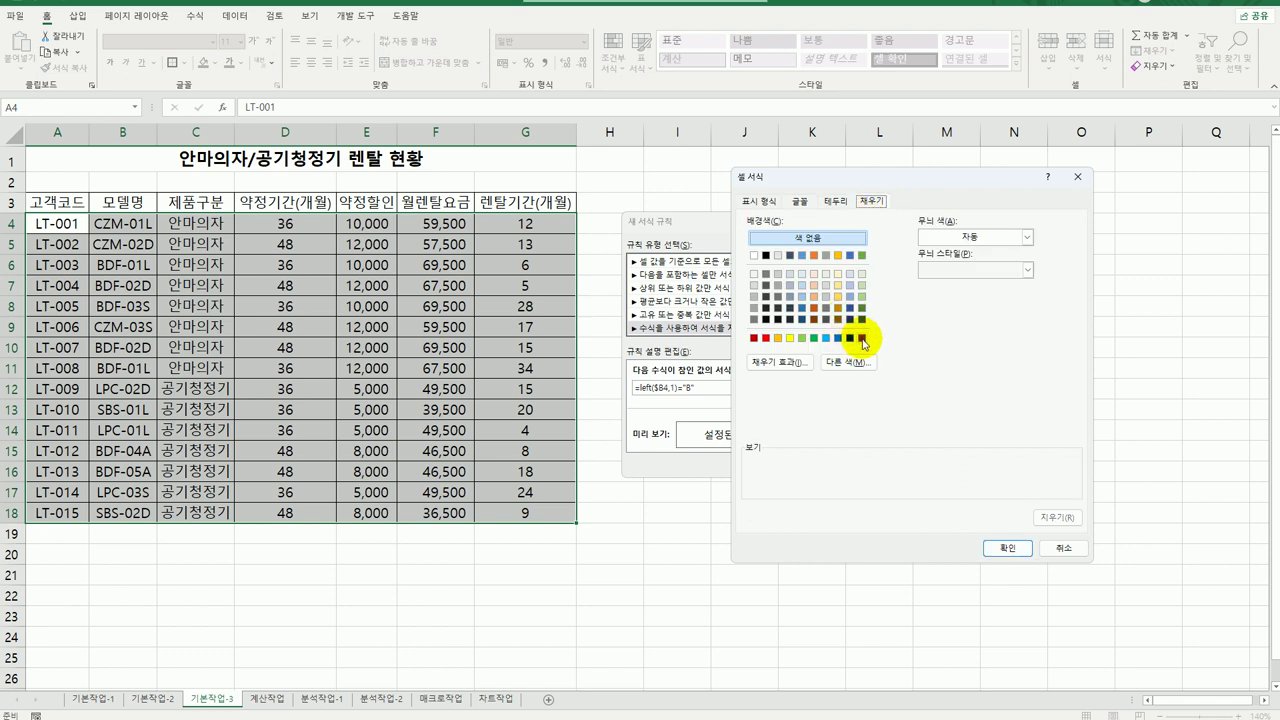
{"action": "left_click", "coordinate": [862, 340]}
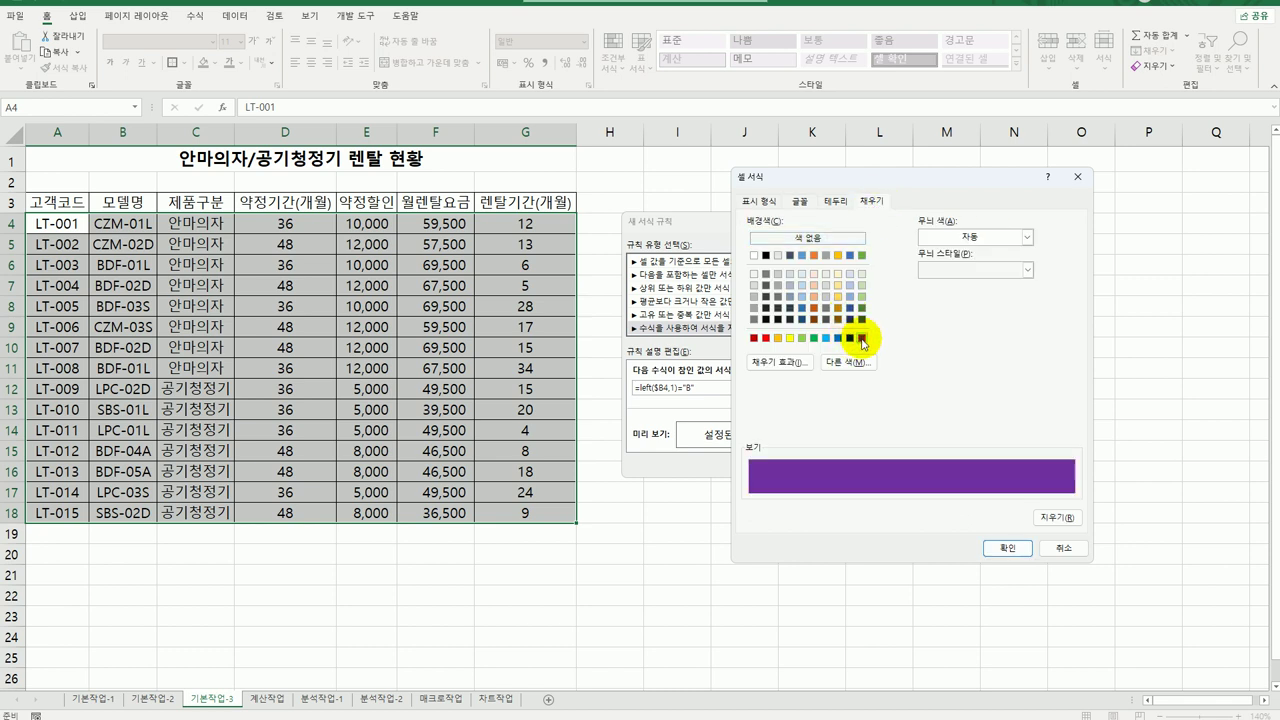
{"action": "left_click", "coordinate": [1027, 238]}
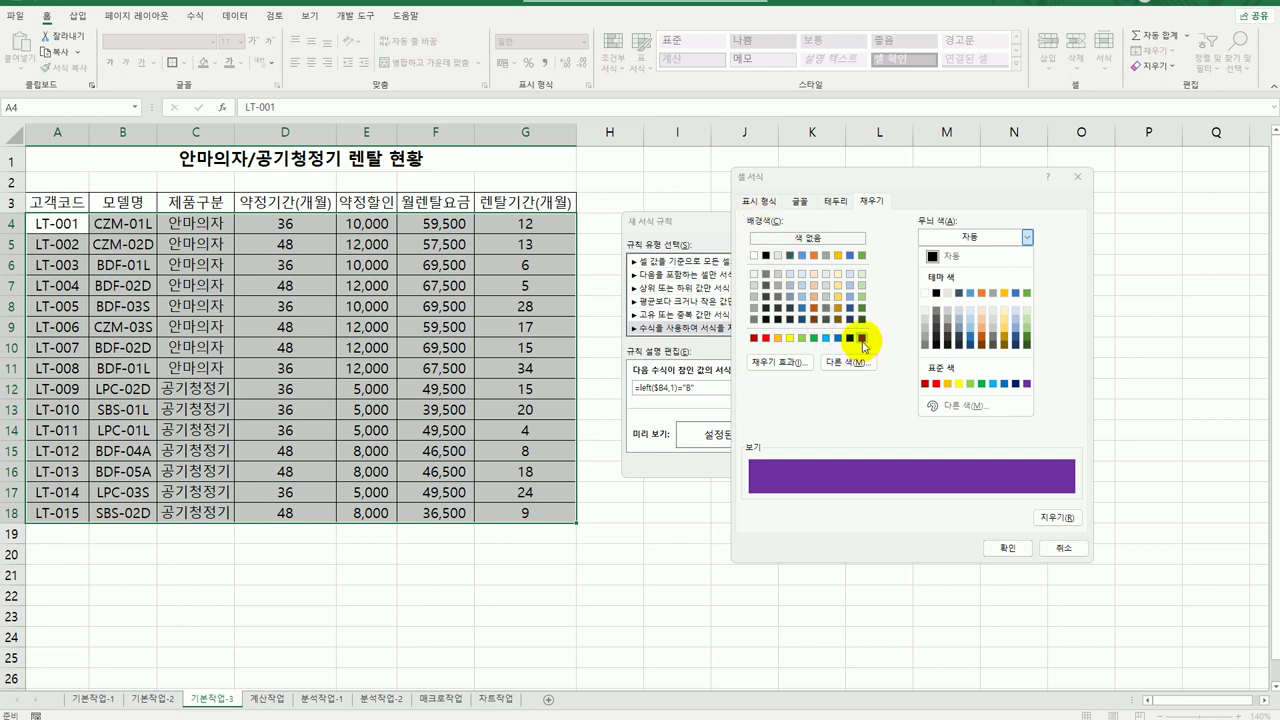
{"action": "left_click", "coordinate": [997, 549]}
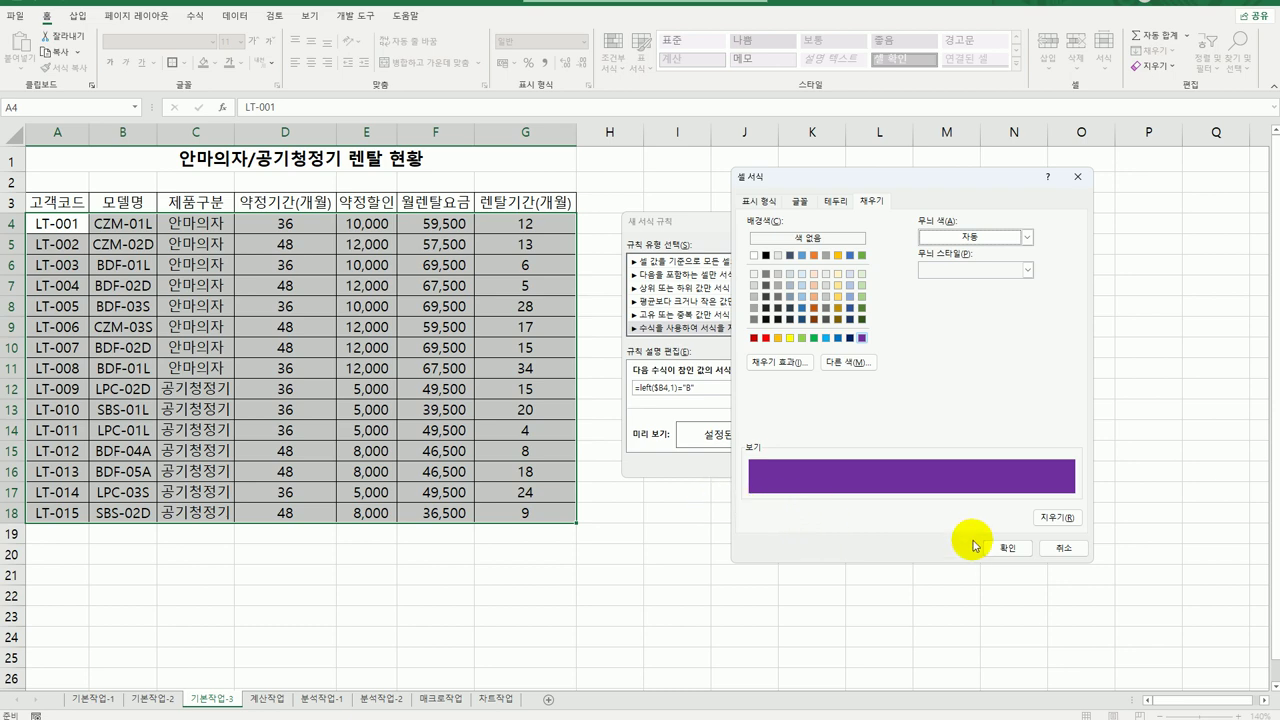
{"action": "left_click", "coordinate": [990, 549]}
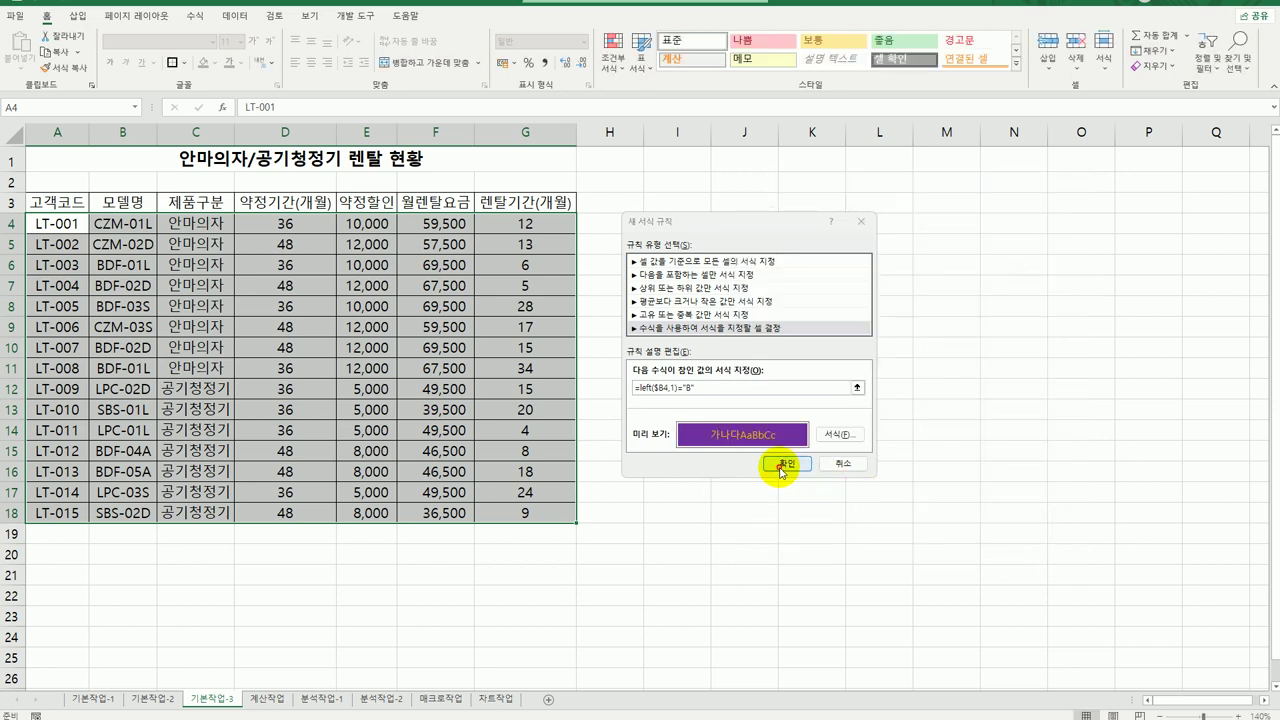
{"action": "left_click", "coordinate": [782, 465]}
{"action": "left_click", "coordinate": [783, 516]}
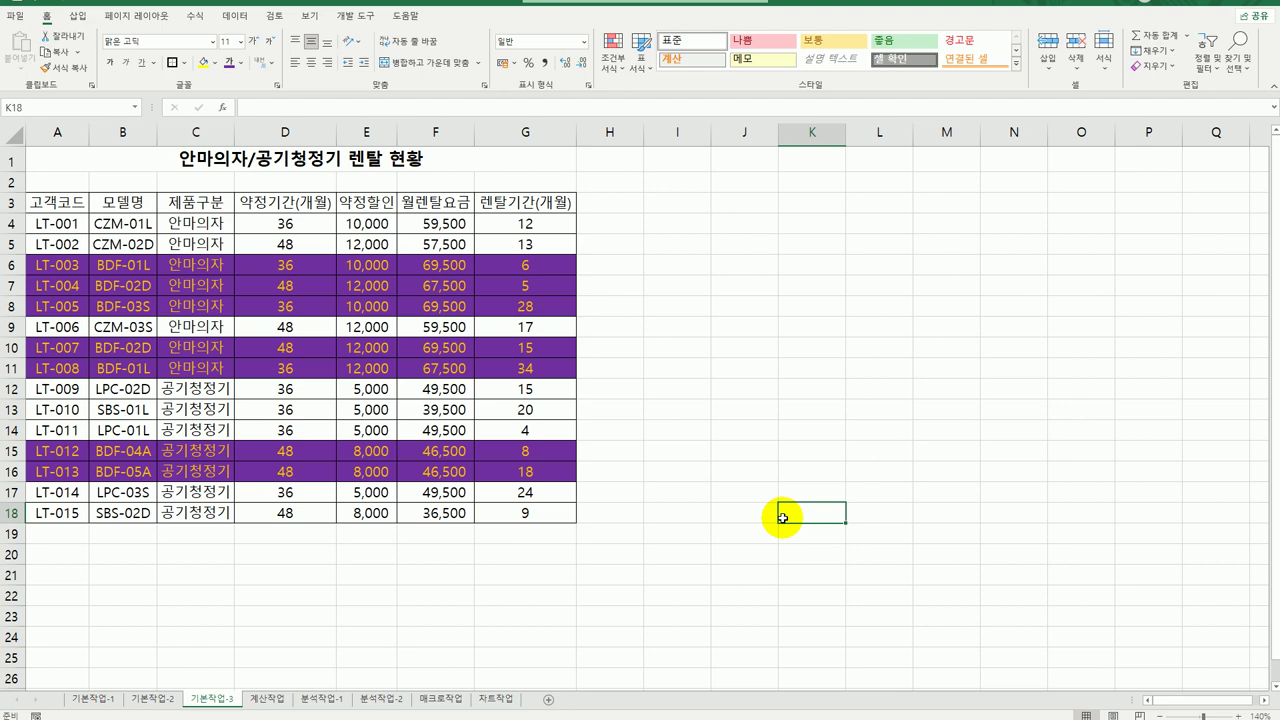
On the 계산작업 sheet, start a DSUM formula in D12 for the 영업팀 payment total and open its function arguments
{"action": "left_click", "coordinate": [283, 698]}
{"action": "scroll", "coordinate": [303, 351], "scroll_direction": "up", "scroll_amount": 2}
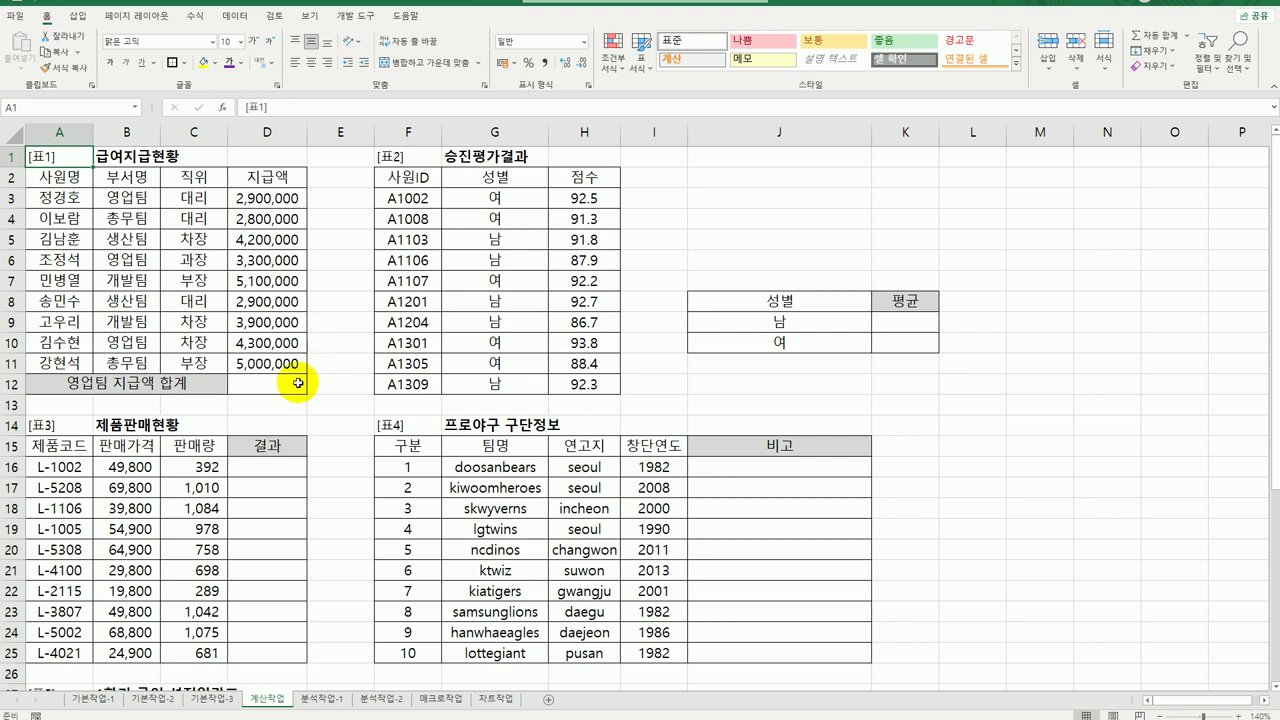
{"action": "left_click", "coordinate": [296, 383]}
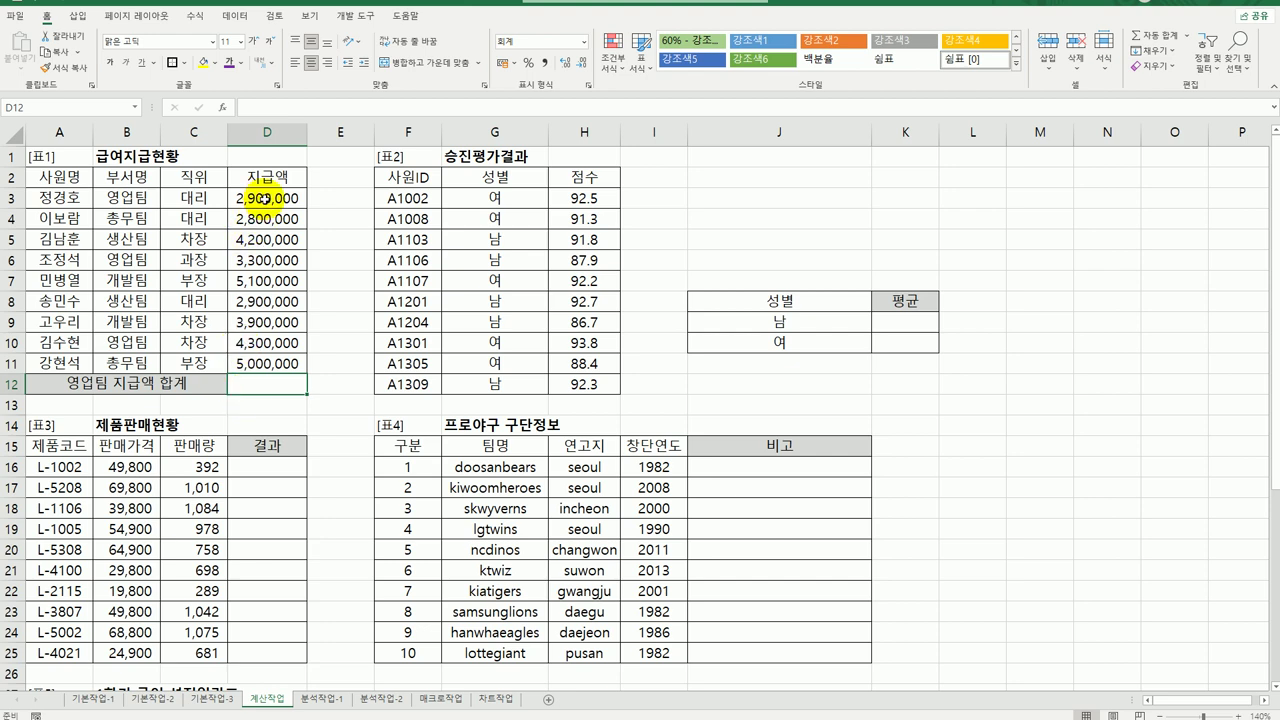
{"action": "left_click_drag", "start_coordinate": [266, 198], "coordinate": [266, 370]}
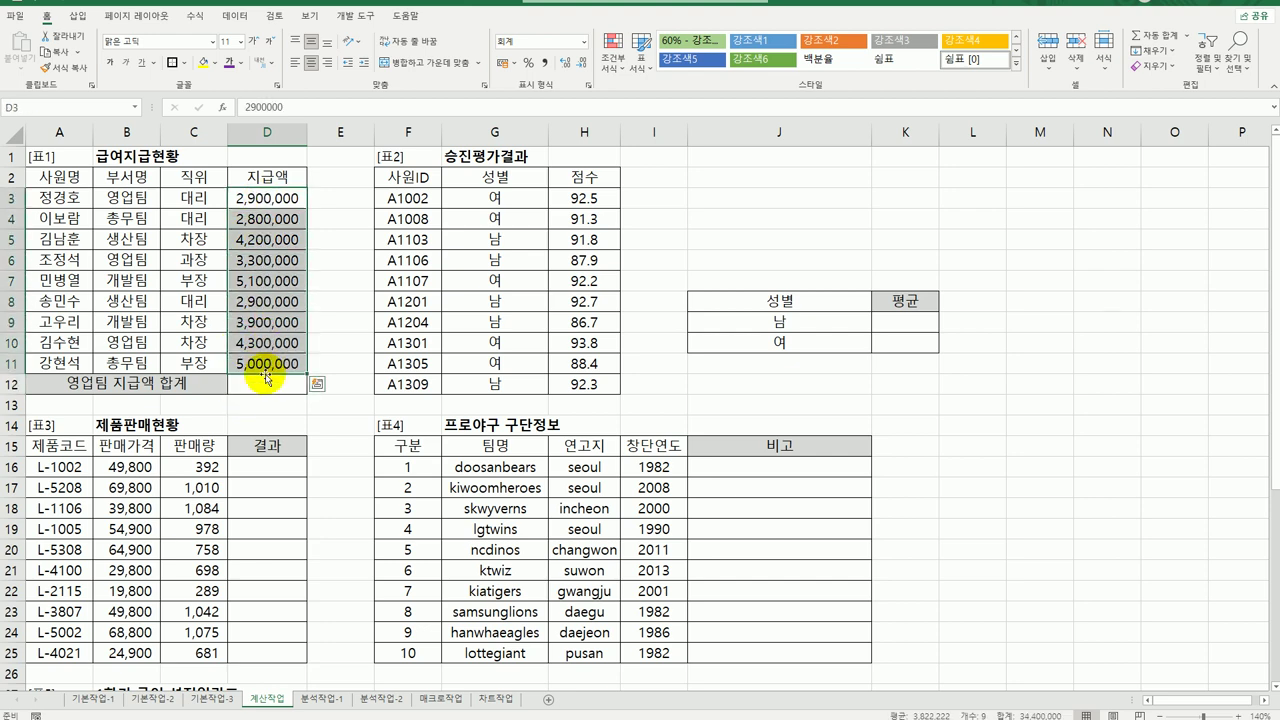
{"action": "left_click", "coordinate": [266, 384]}
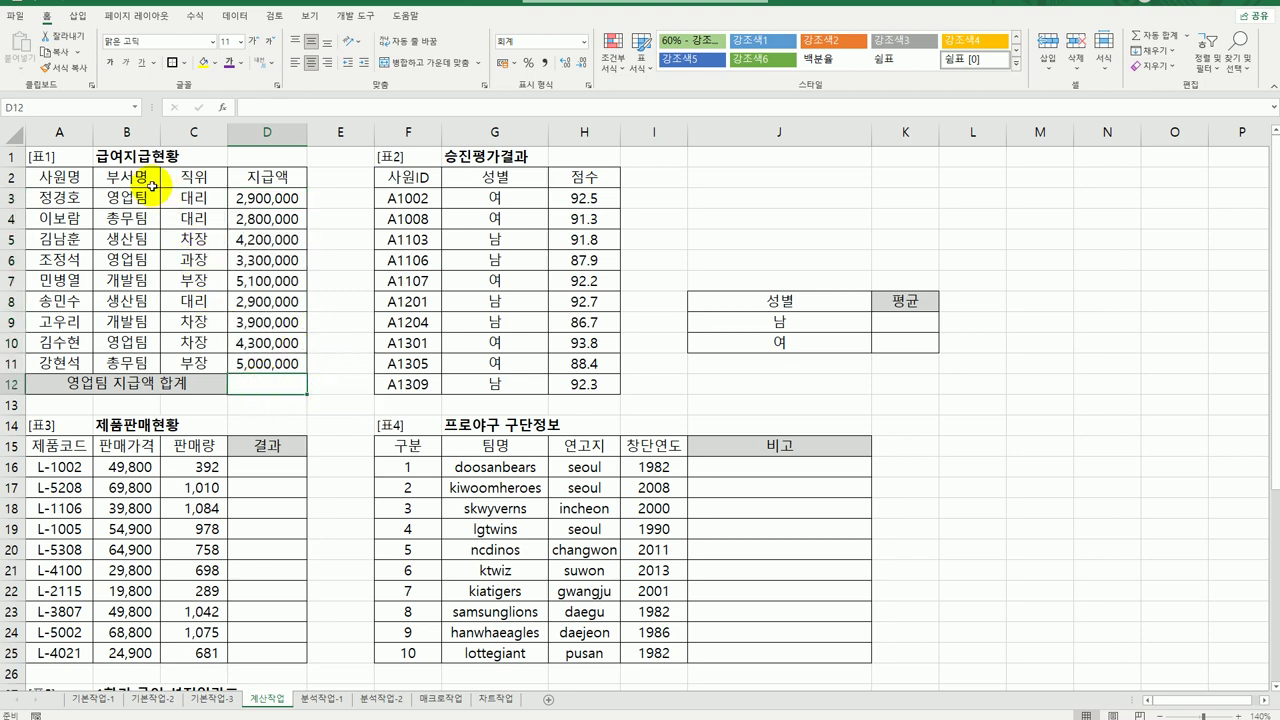
{"action": "left_click_drag", "start_coordinate": [151, 186], "coordinate": [142, 199]}
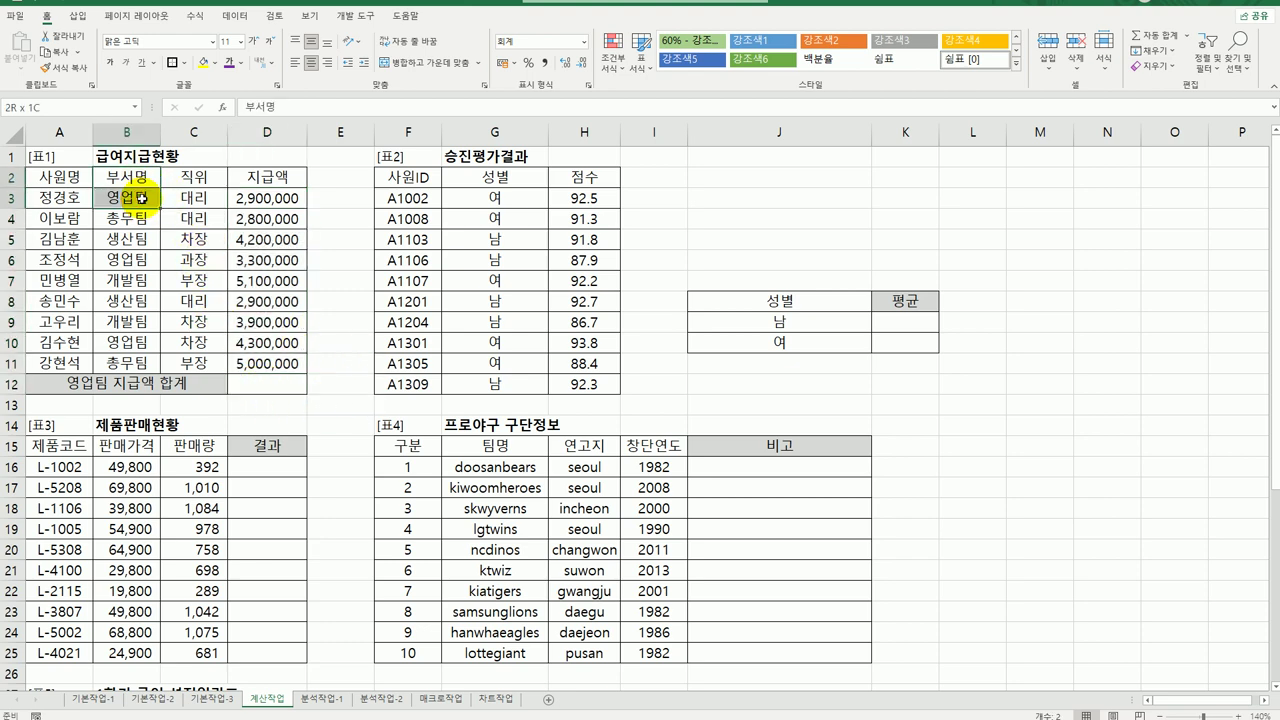
{"action": "left_click", "coordinate": [270, 386]}
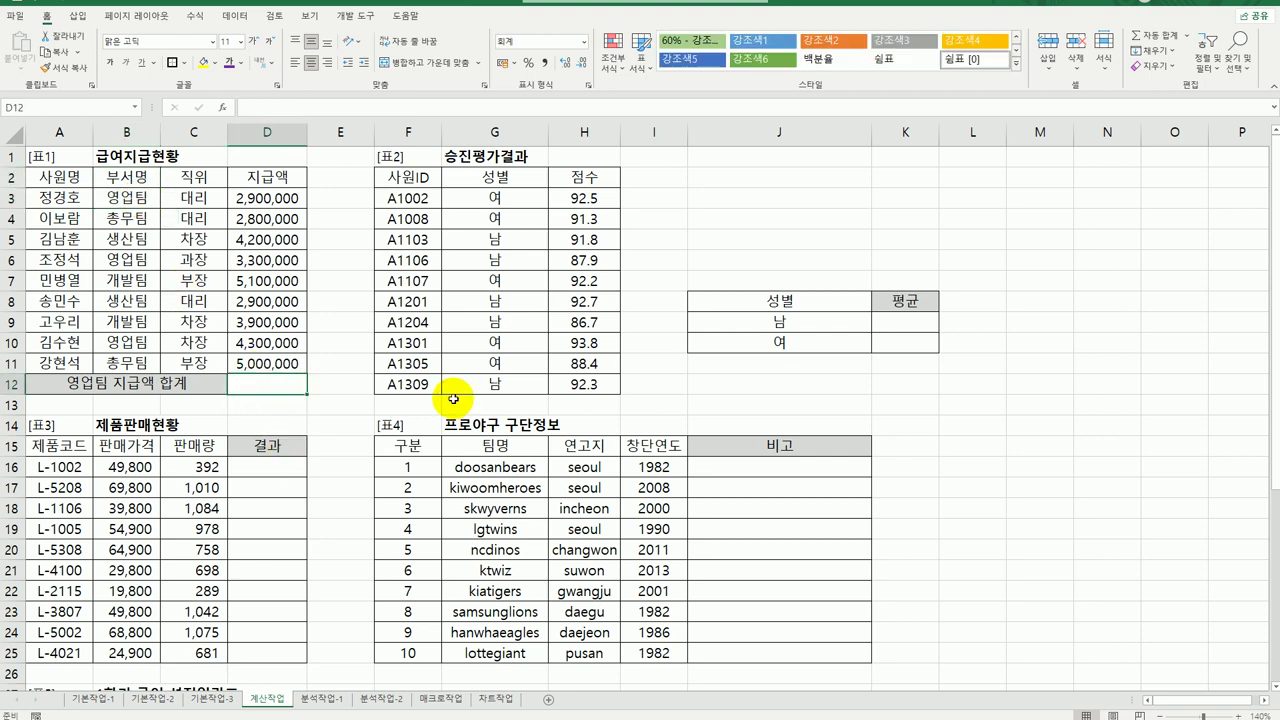
{"action": "type", "text": "="}
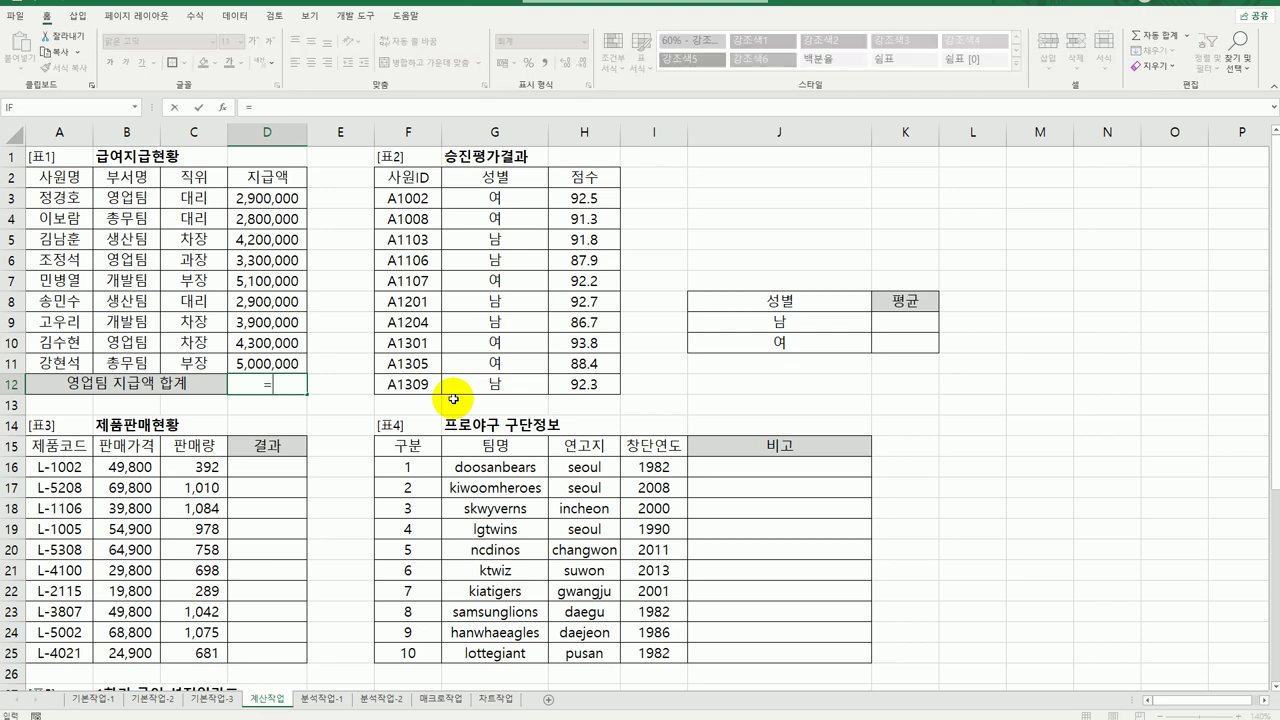
{"action": "type", "text": "d"}
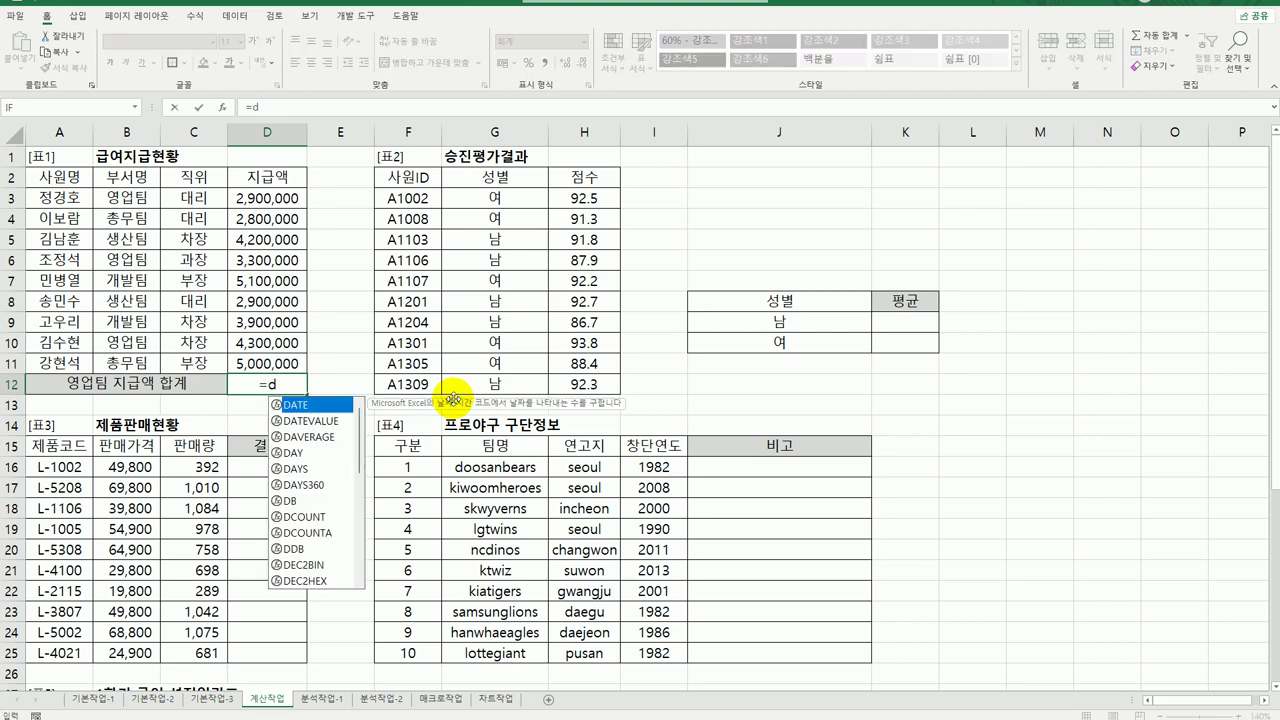
{"action": "type", "text": "su"}
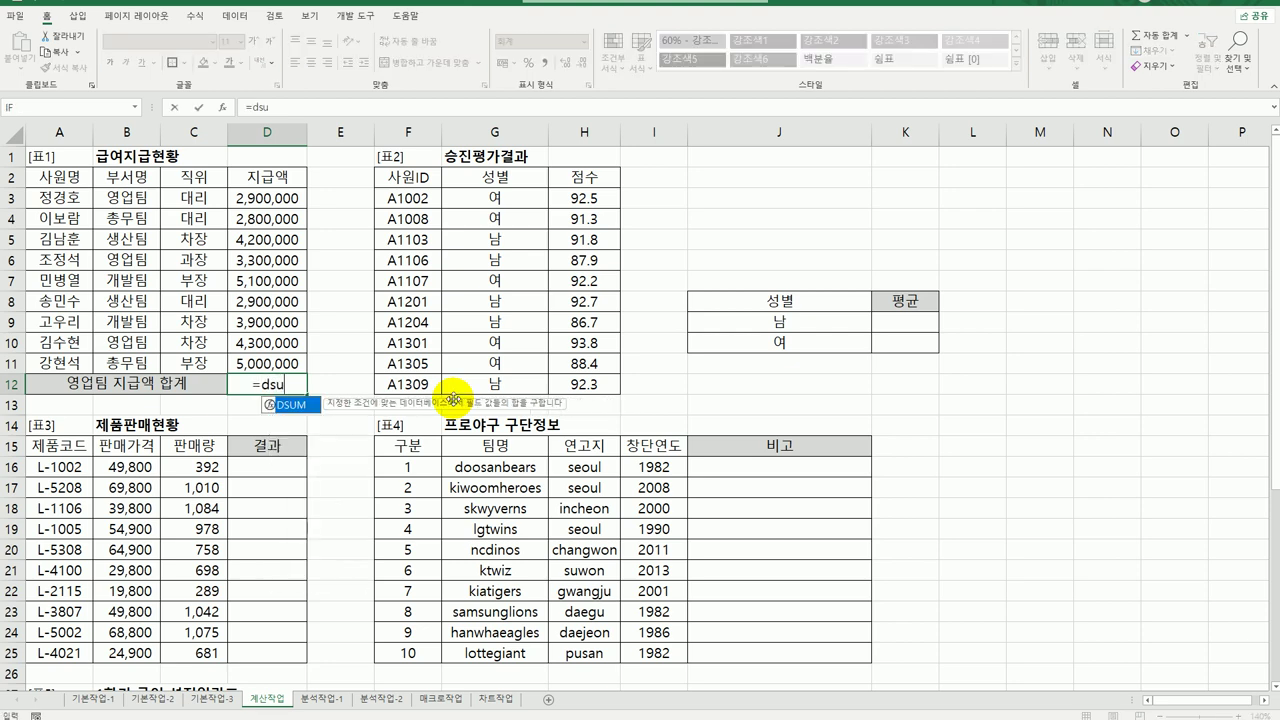
{"action": "double_click", "coordinate": [285, 408]}
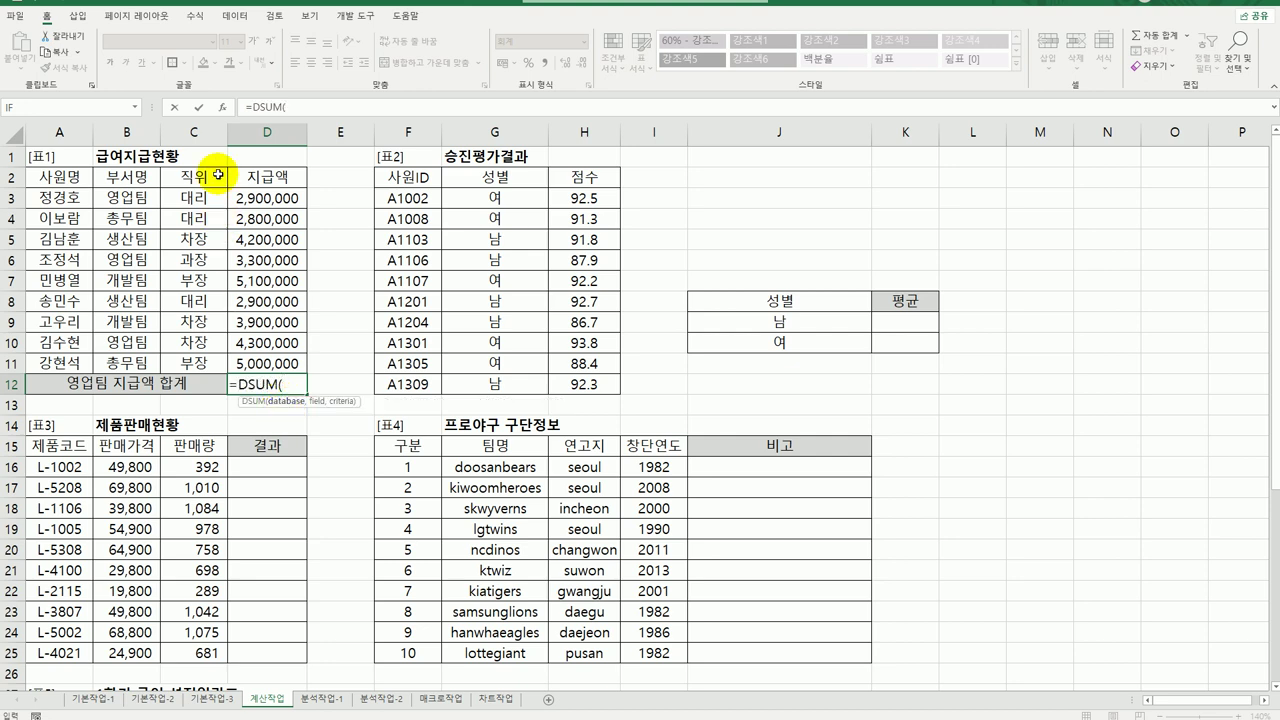
{"action": "left_click", "coordinate": [222, 107]}
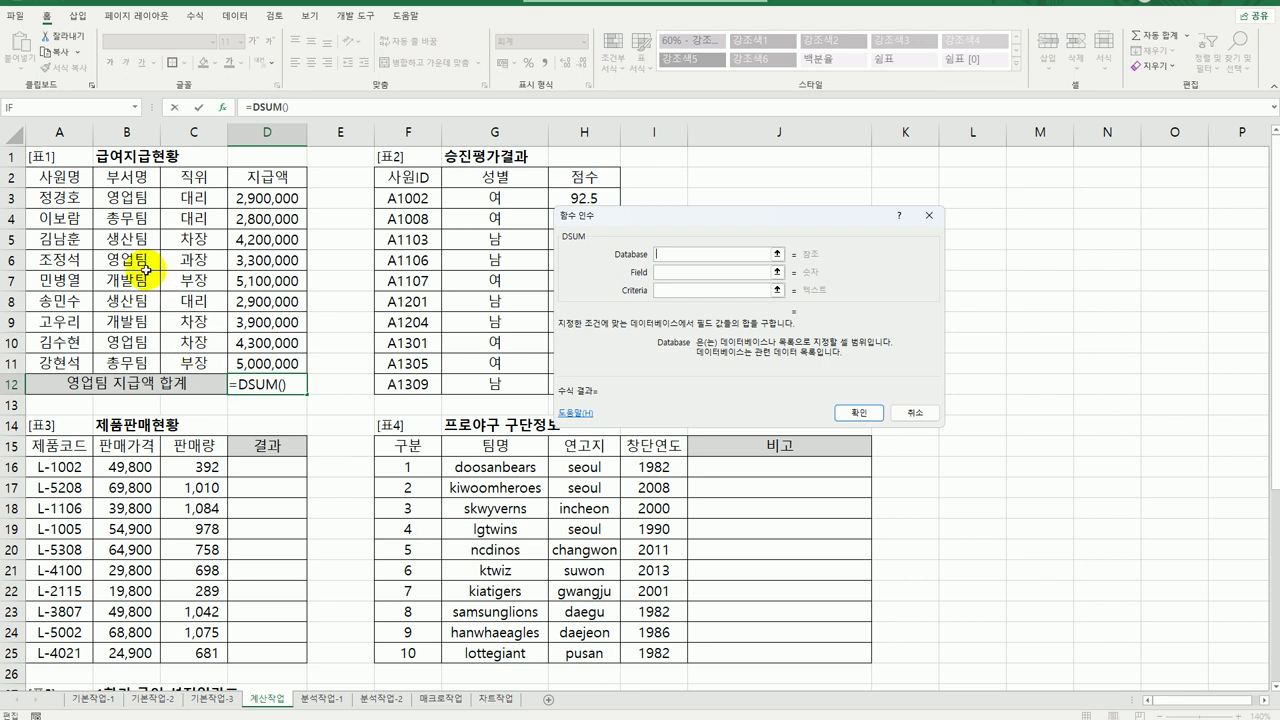
Complete the DSUM formula in D12 with database A2:D11, field D2 and criteria B2:B3
{"action": "left_click_drag", "start_coordinate": [62, 177], "coordinate": [266, 360]}
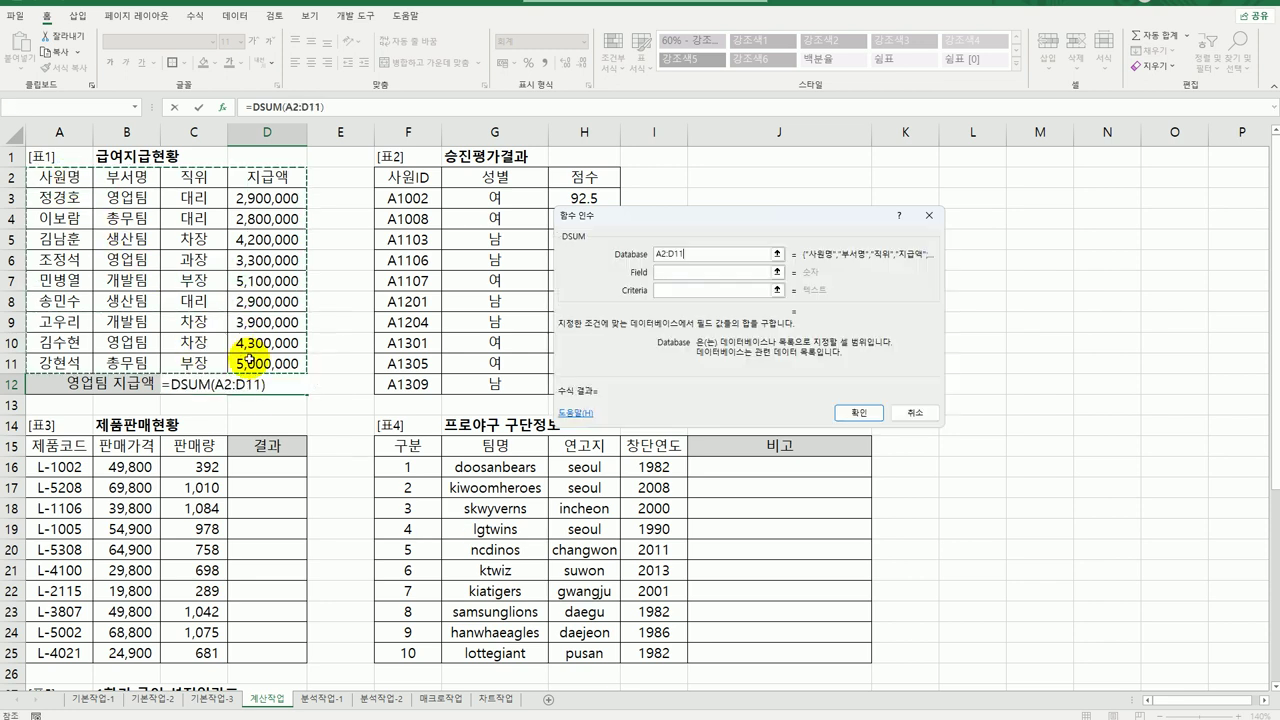
{"action": "left_click", "coordinate": [668, 272]}
{"action": "left_click", "coordinate": [277, 184]}
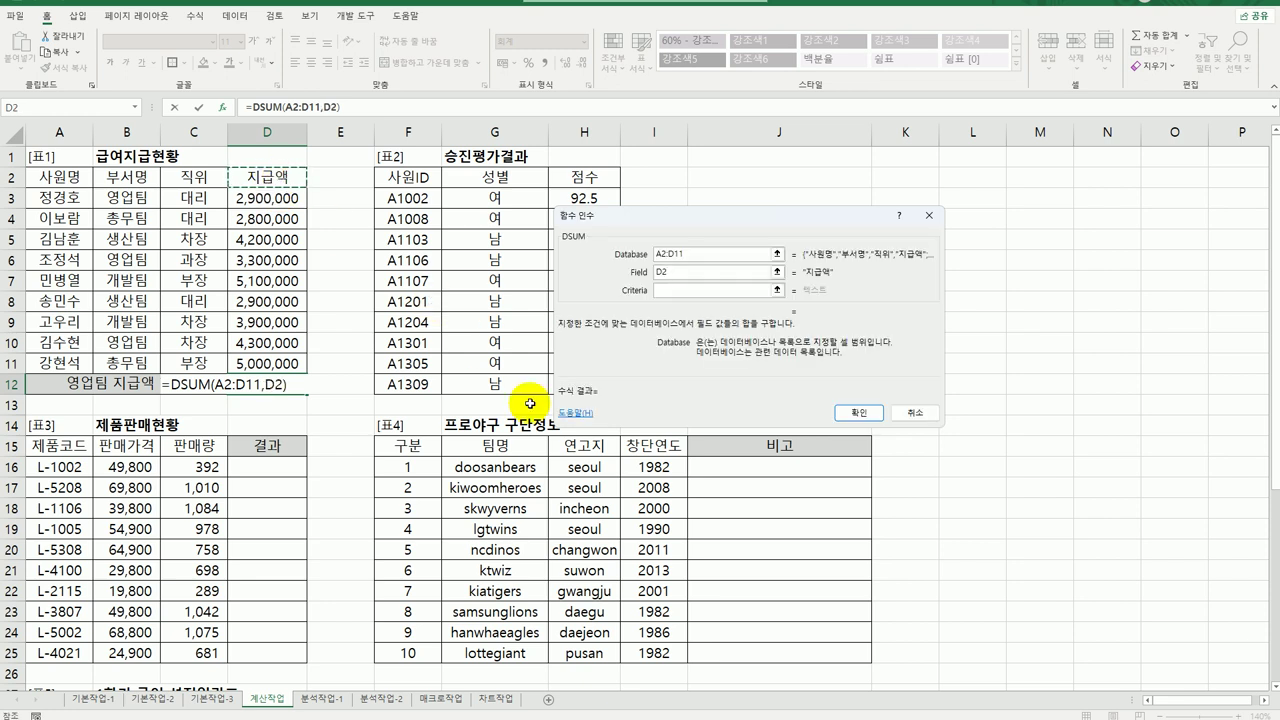
{"action": "left_click", "coordinate": [704, 289]}
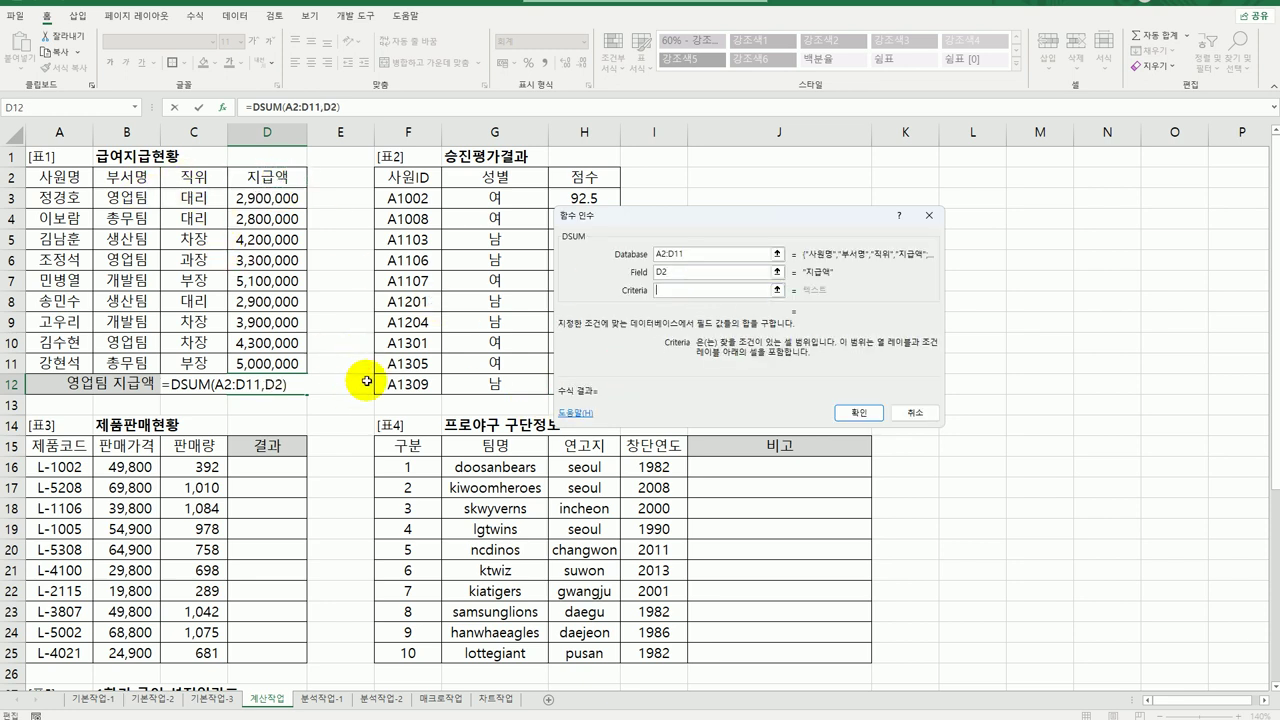
{"action": "left_click_drag", "start_coordinate": [133, 180], "coordinate": [131, 199]}
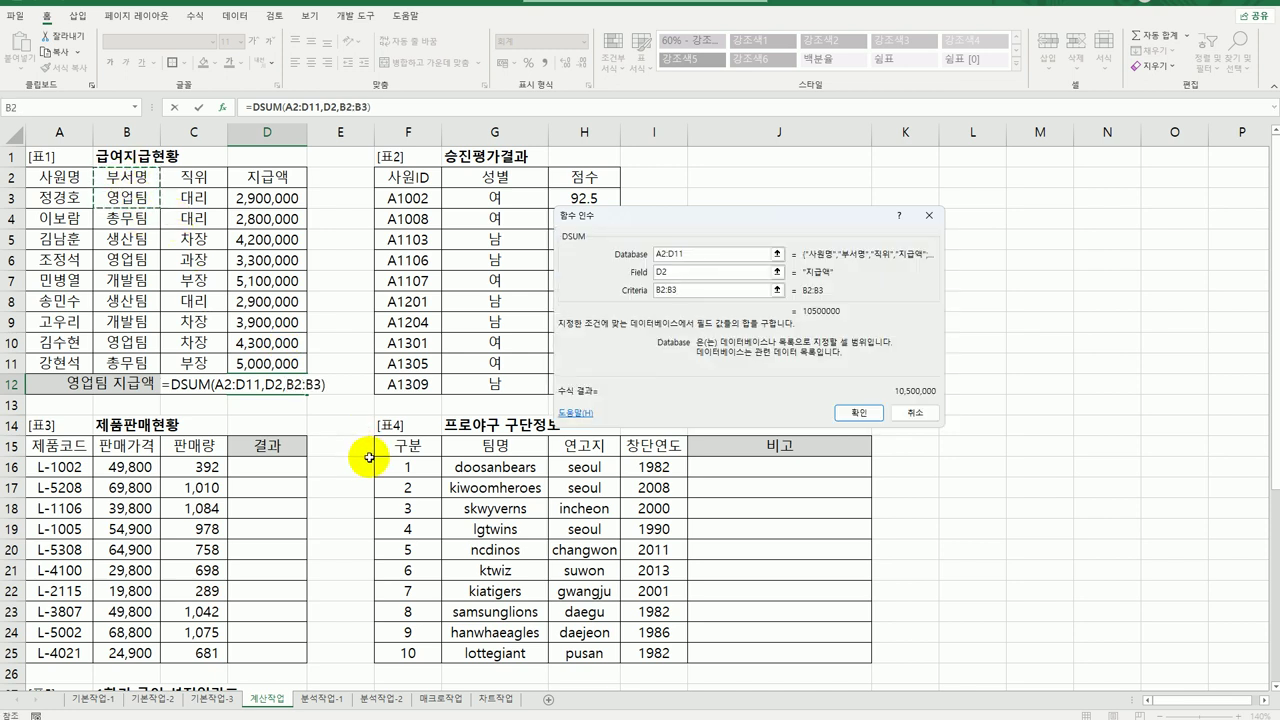
{"action": "left_click", "coordinate": [857, 413]}
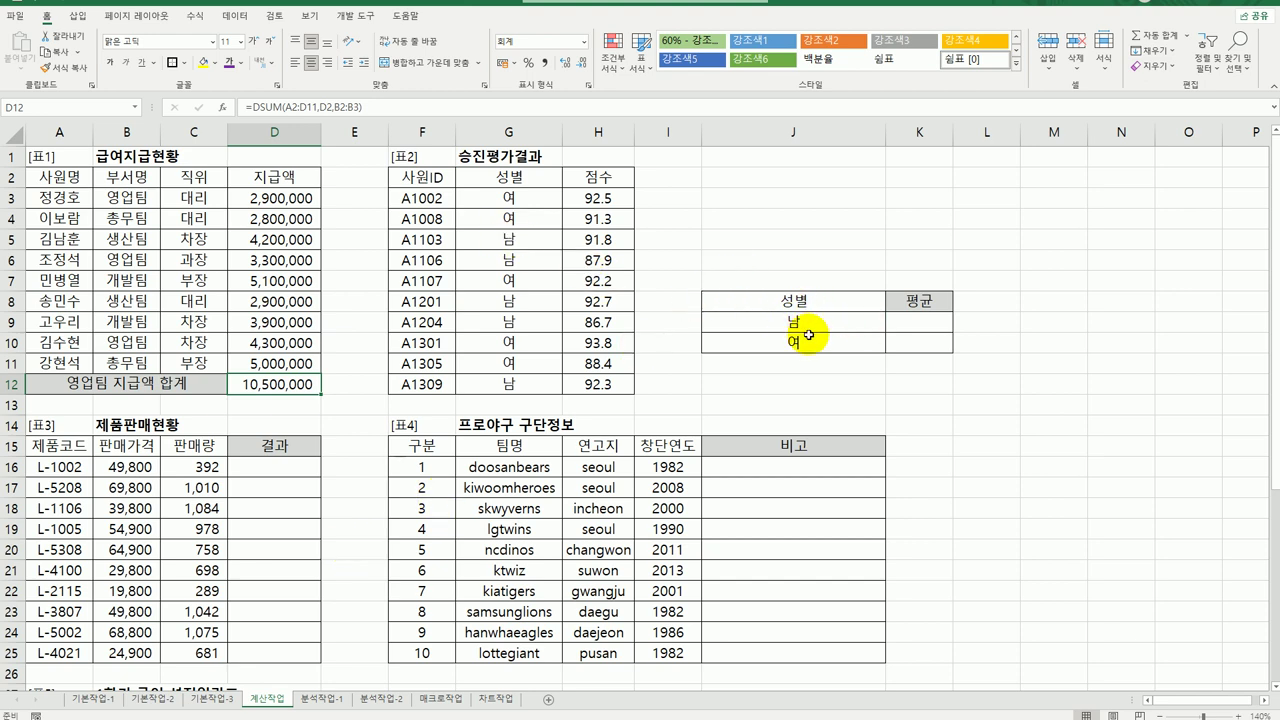
Start an AVERAGEIF formula in K9 for the 남 average and open its function arguments clear of the tables
{"action": "left_click", "coordinate": [936, 330]}
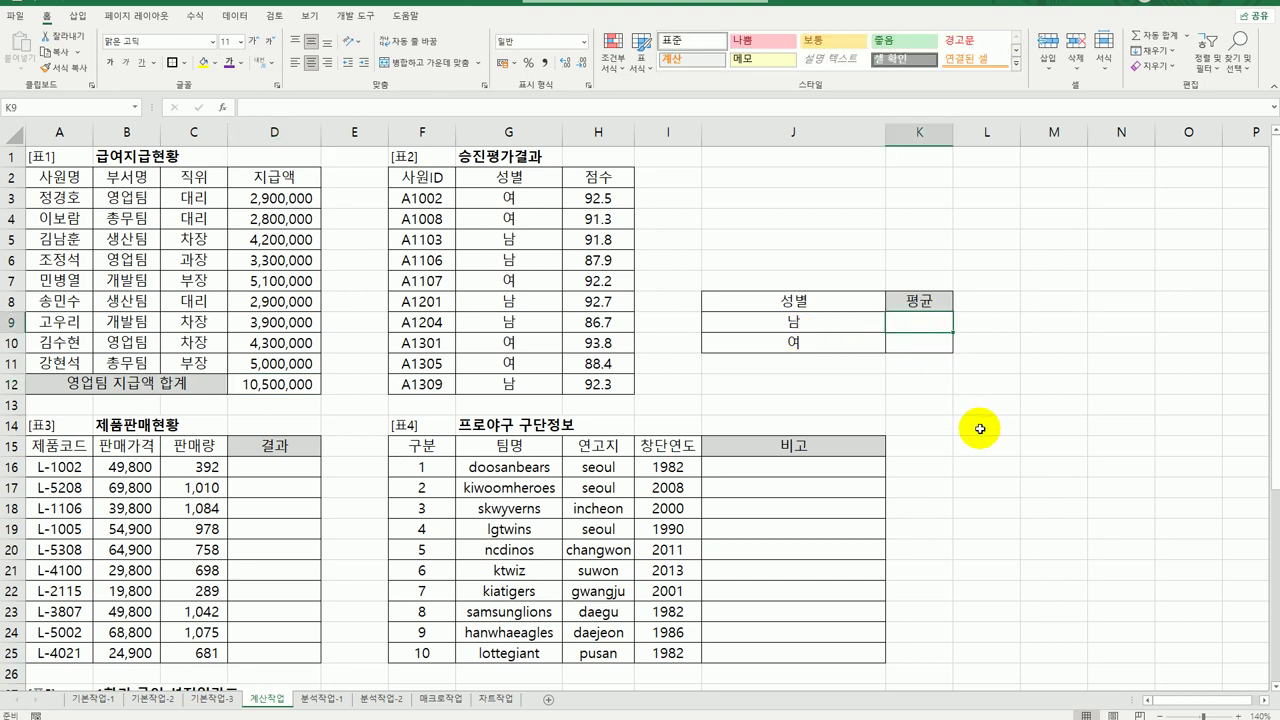
{"action": "left_click", "coordinate": [826, 300]}
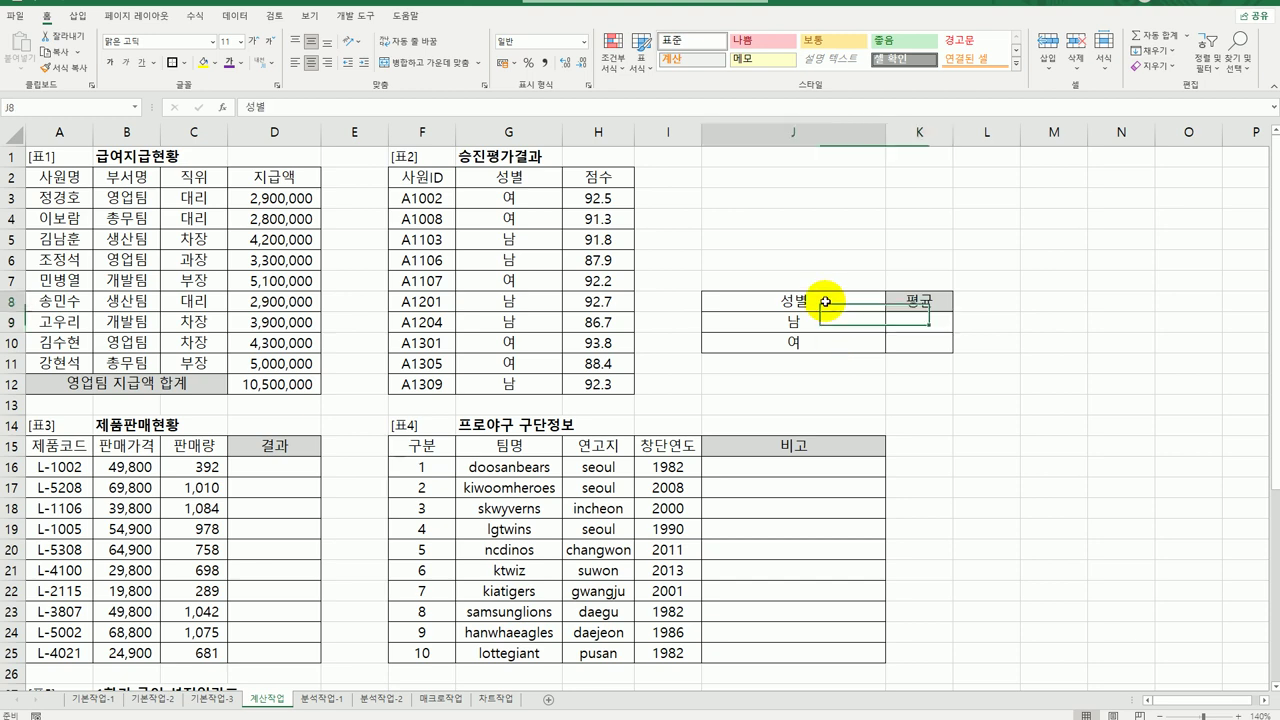
{"action": "left_click", "coordinate": [820, 322]}
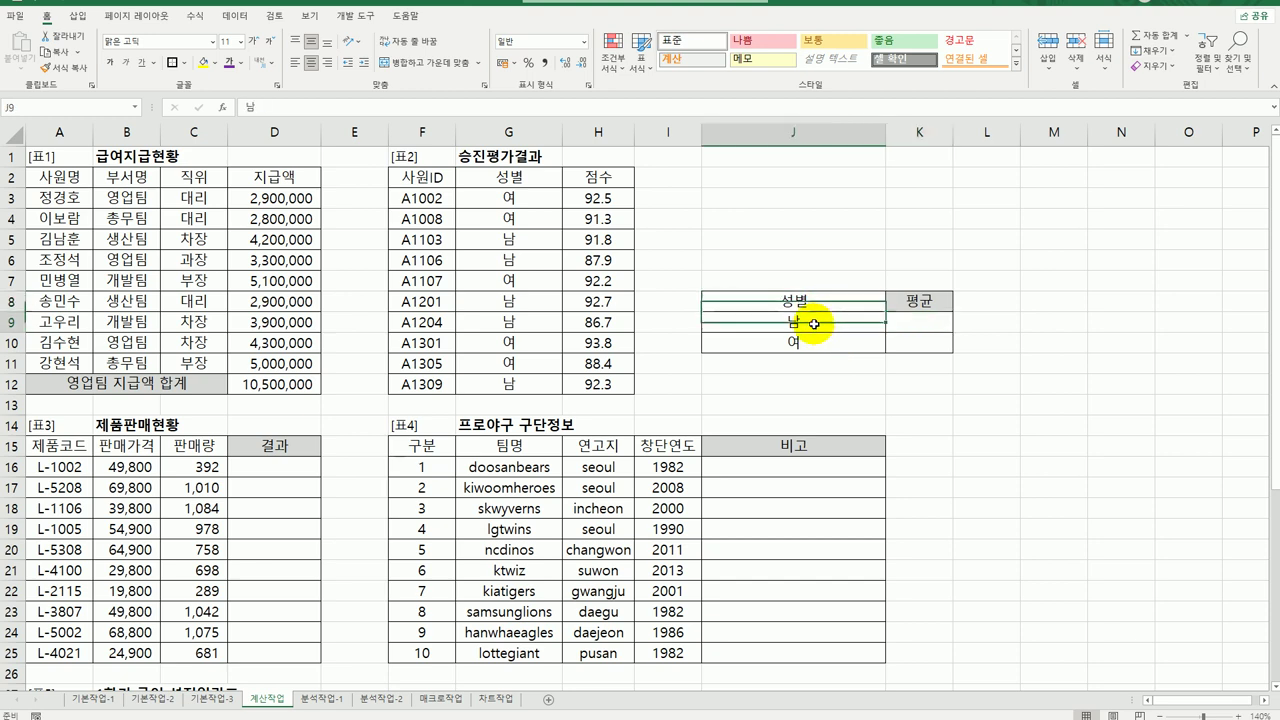
{"action": "left_click", "coordinate": [934, 328]}
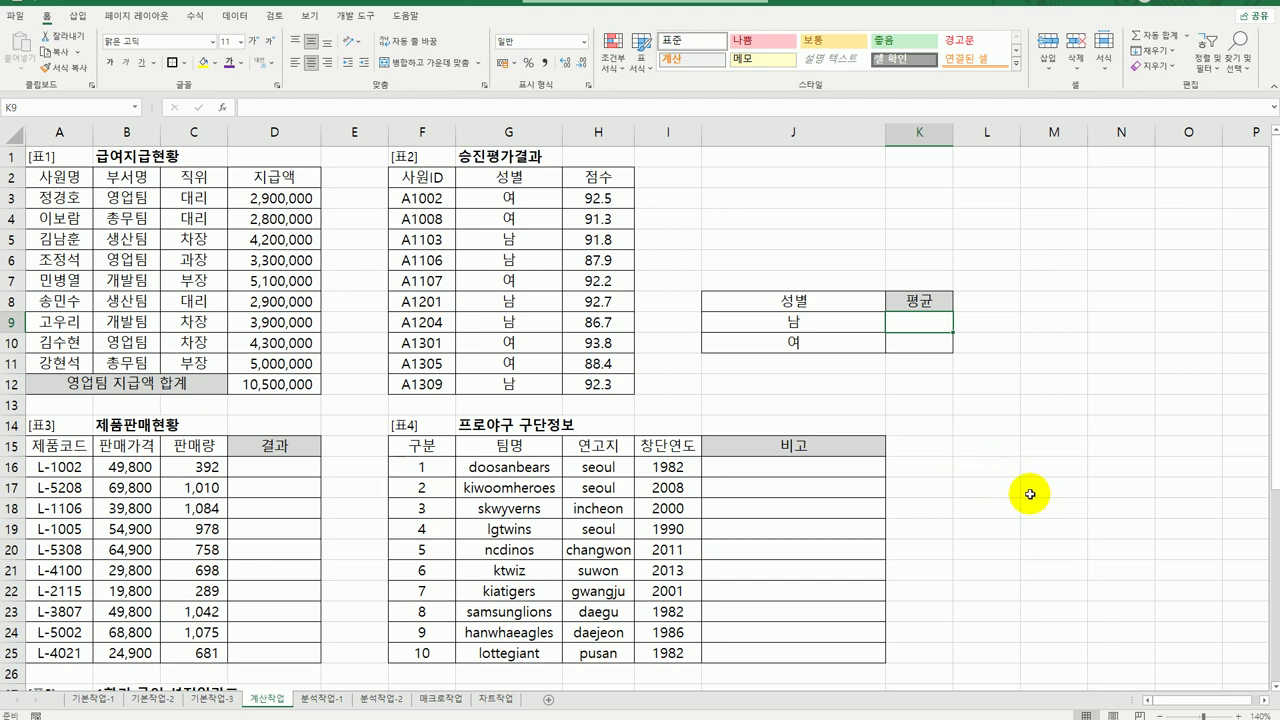
{"action": "type", "text": "="}
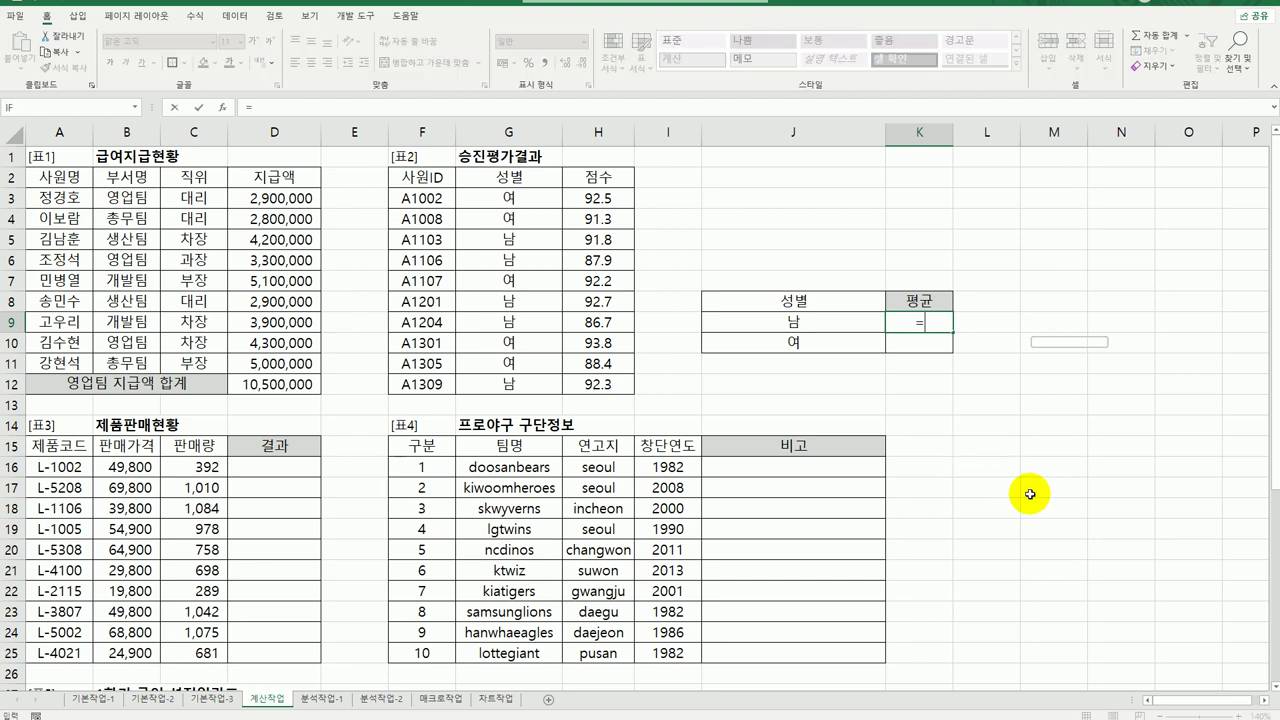
{"action": "type", "text": "av"}
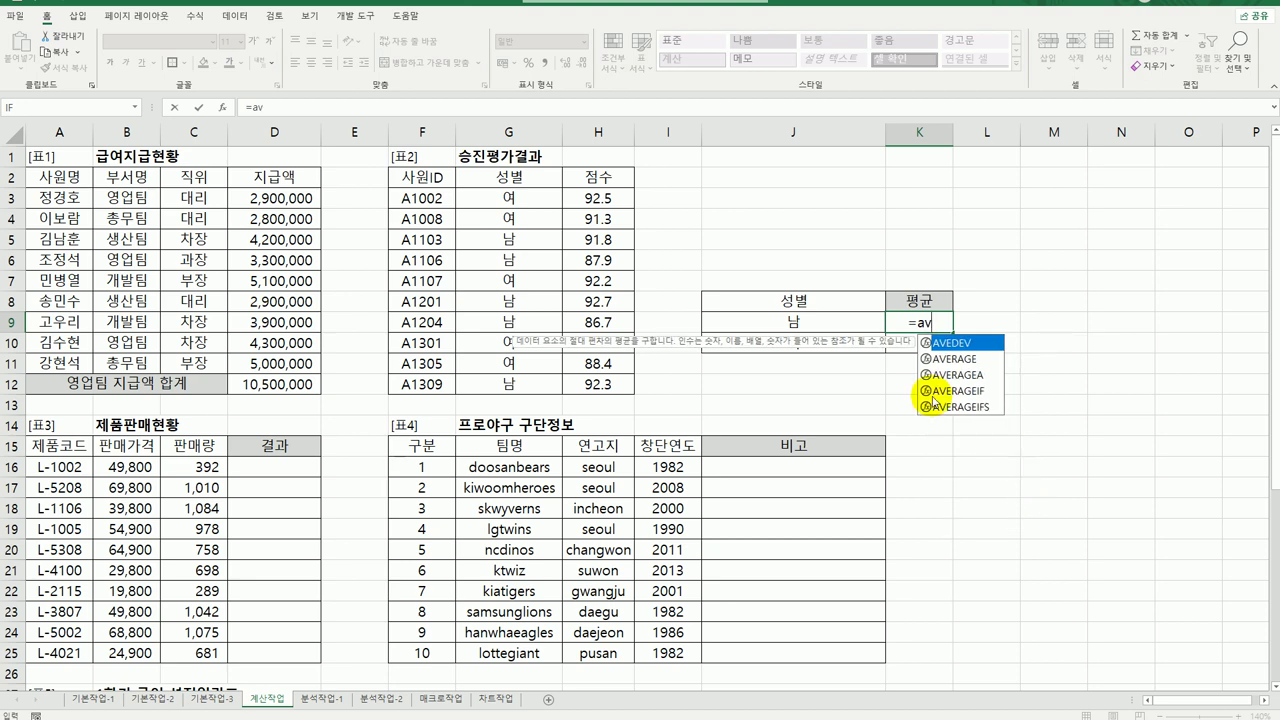
{"action": "double_click", "coordinate": [960, 391]}
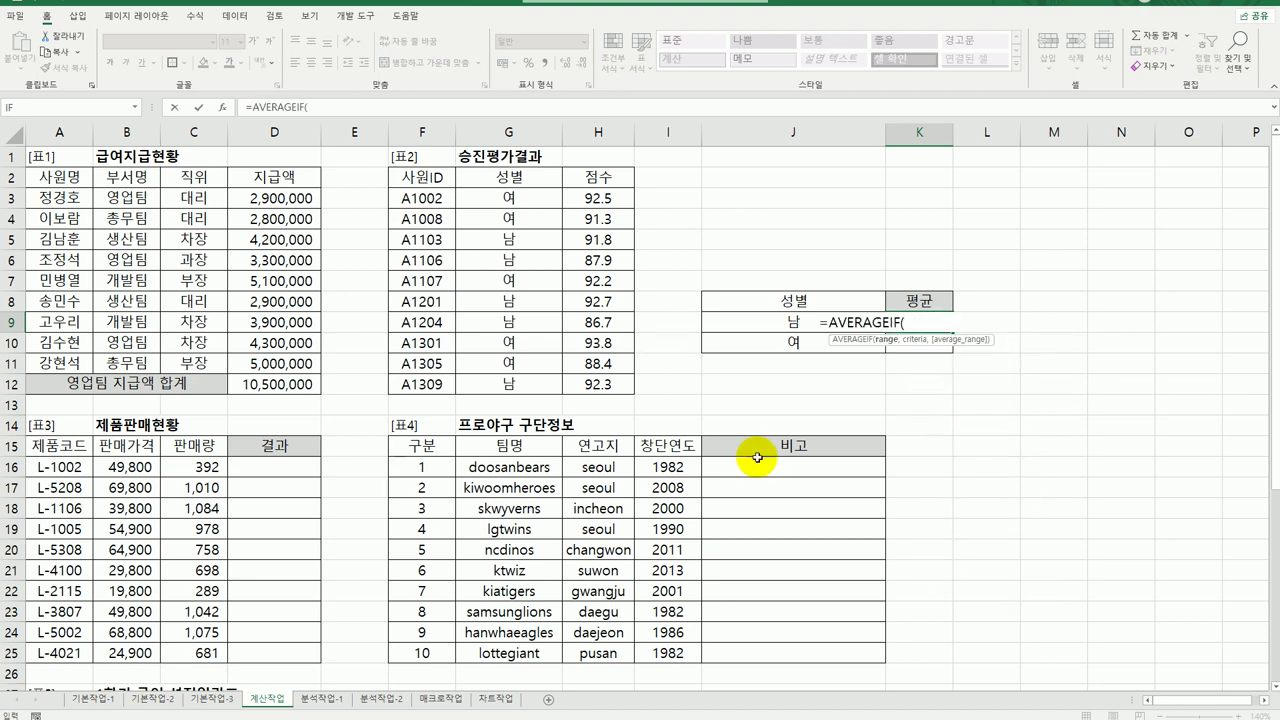
{"action": "left_click", "coordinate": [222, 107]}
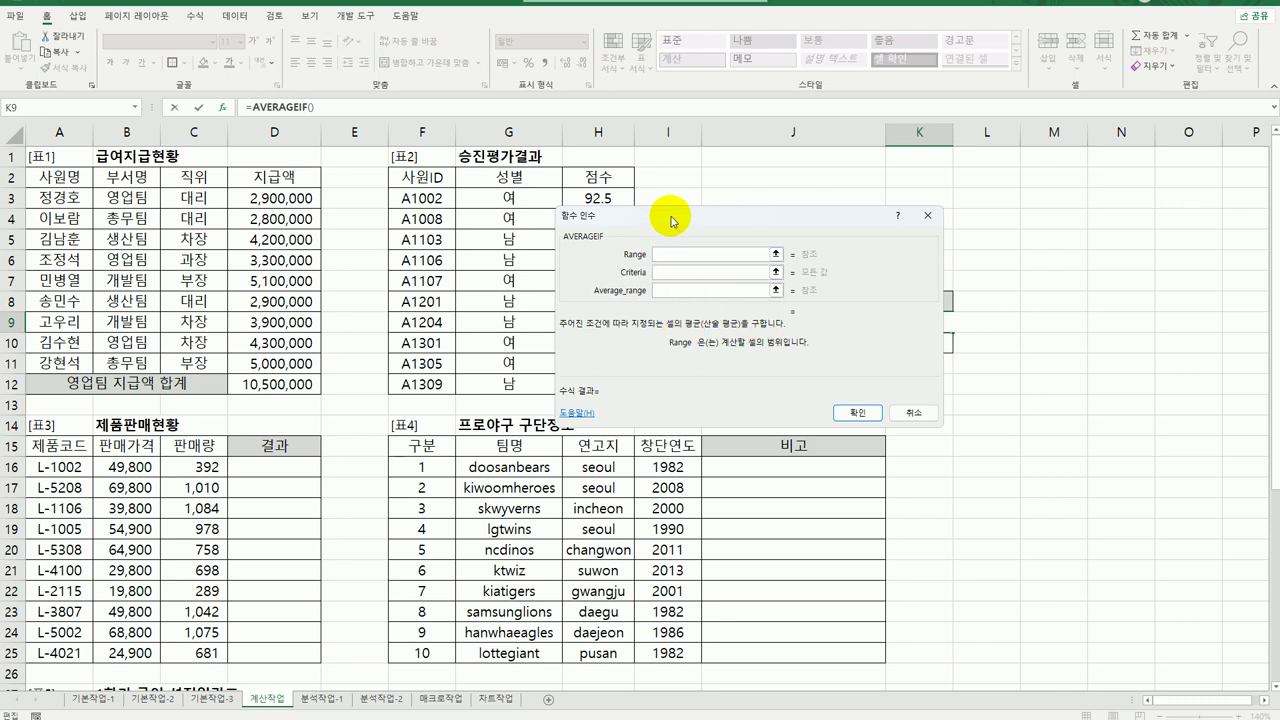
{"action": "left_click_drag", "start_coordinate": [672, 221], "coordinate": [824, 431]}
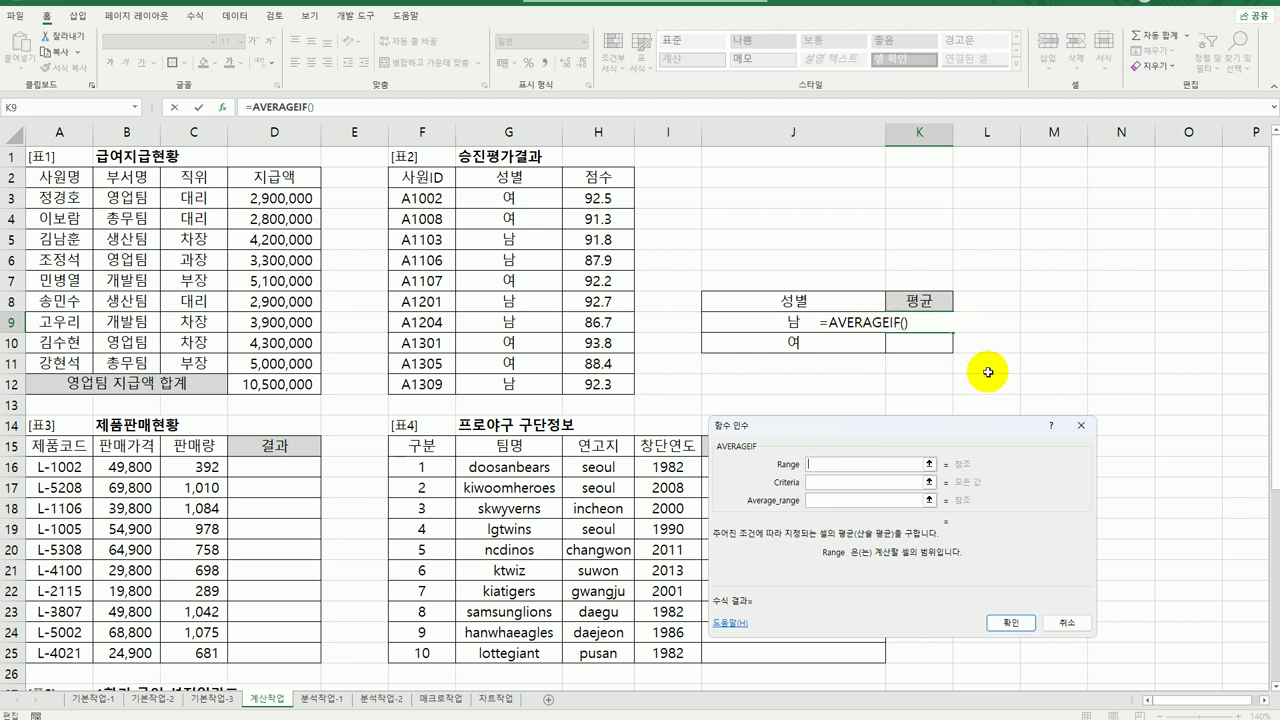
Set the AVERAGEIF range to the absolute reference $G$3:$G$12 and the criteria to J9
{"action": "left_click", "coordinate": [549, 200]}
{"action": "left_click_drag", "start_coordinate": [549, 200], "coordinate": [526, 394]}
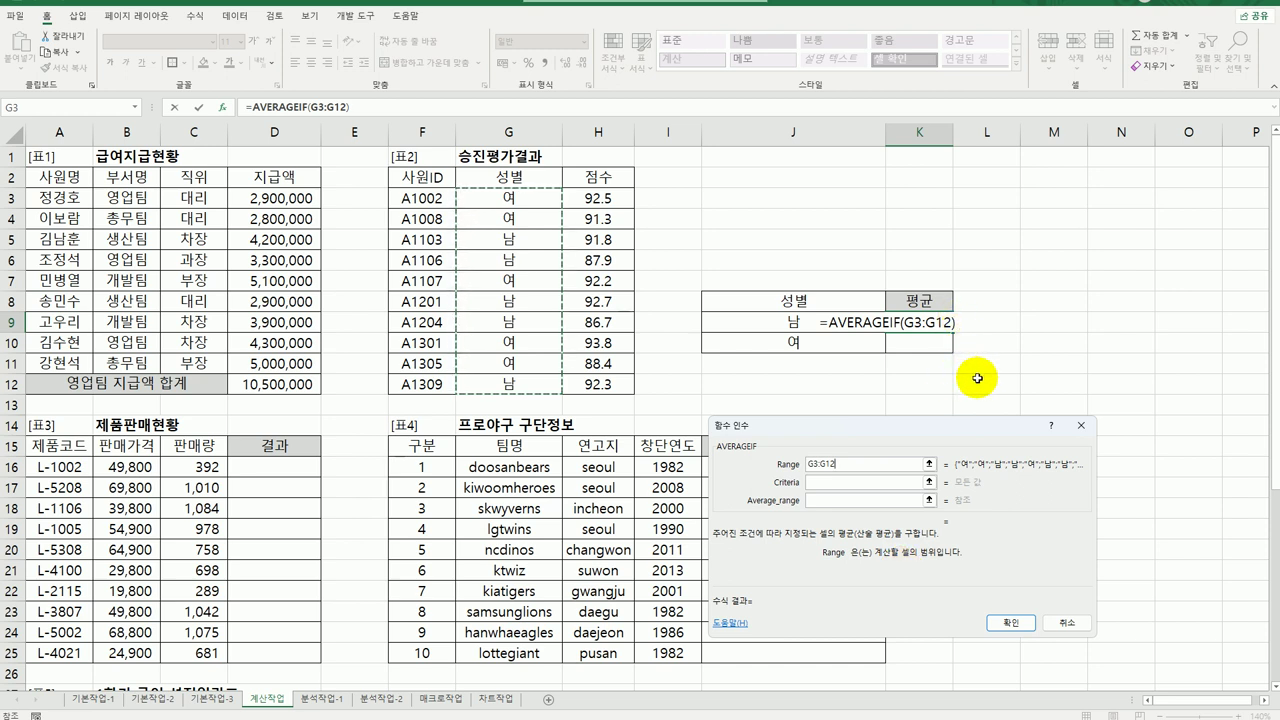
{"action": "key", "text": "F4"}
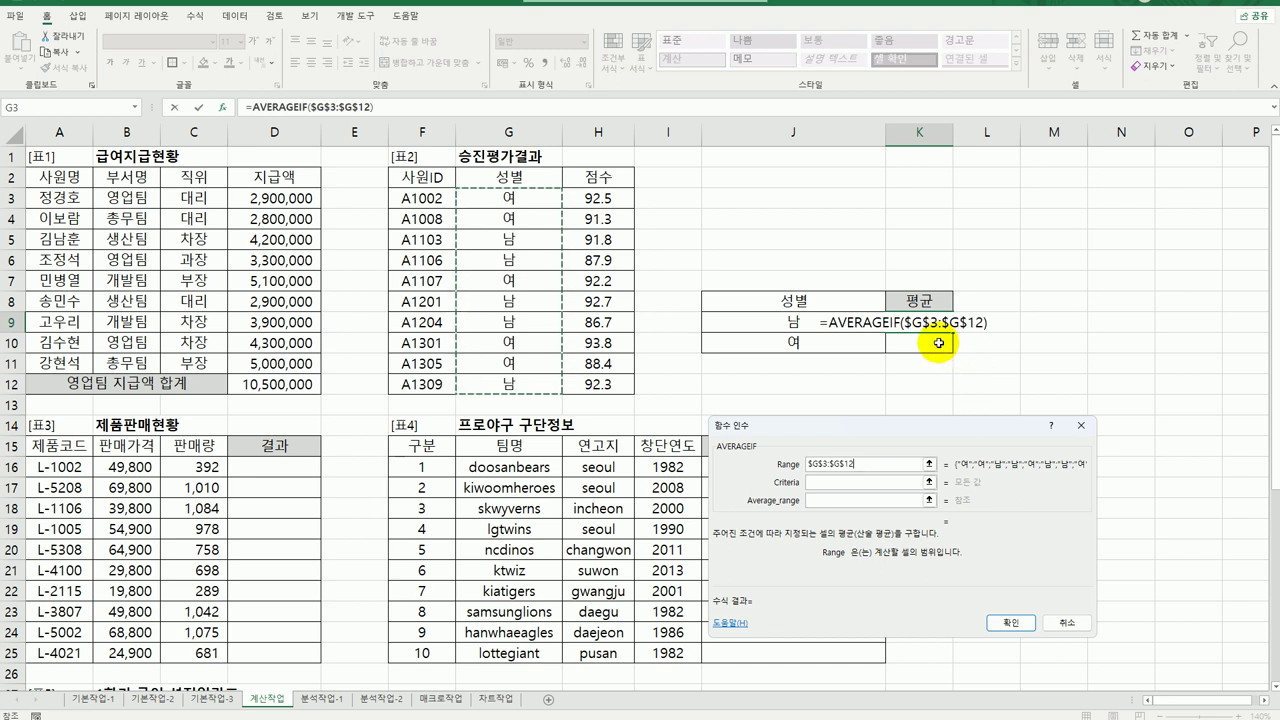
{"action": "left_click", "coordinate": [861, 481]}
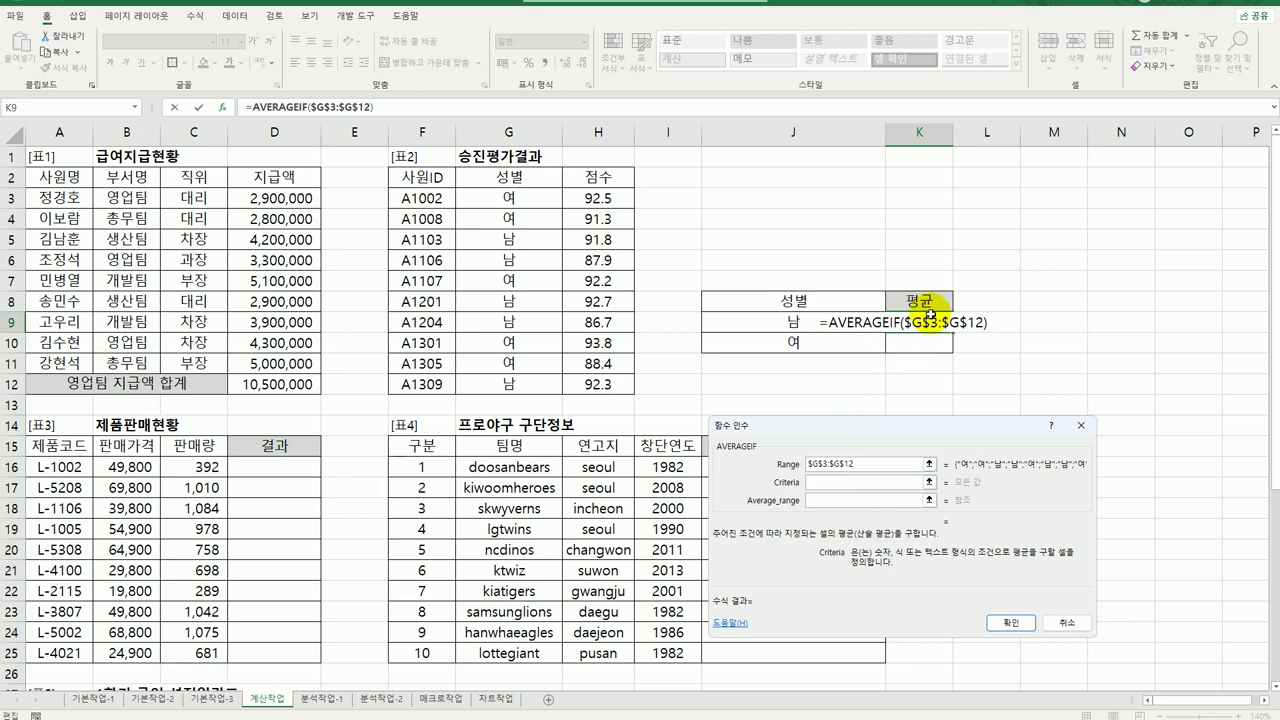
{"action": "left_click", "coordinate": [791, 322]}
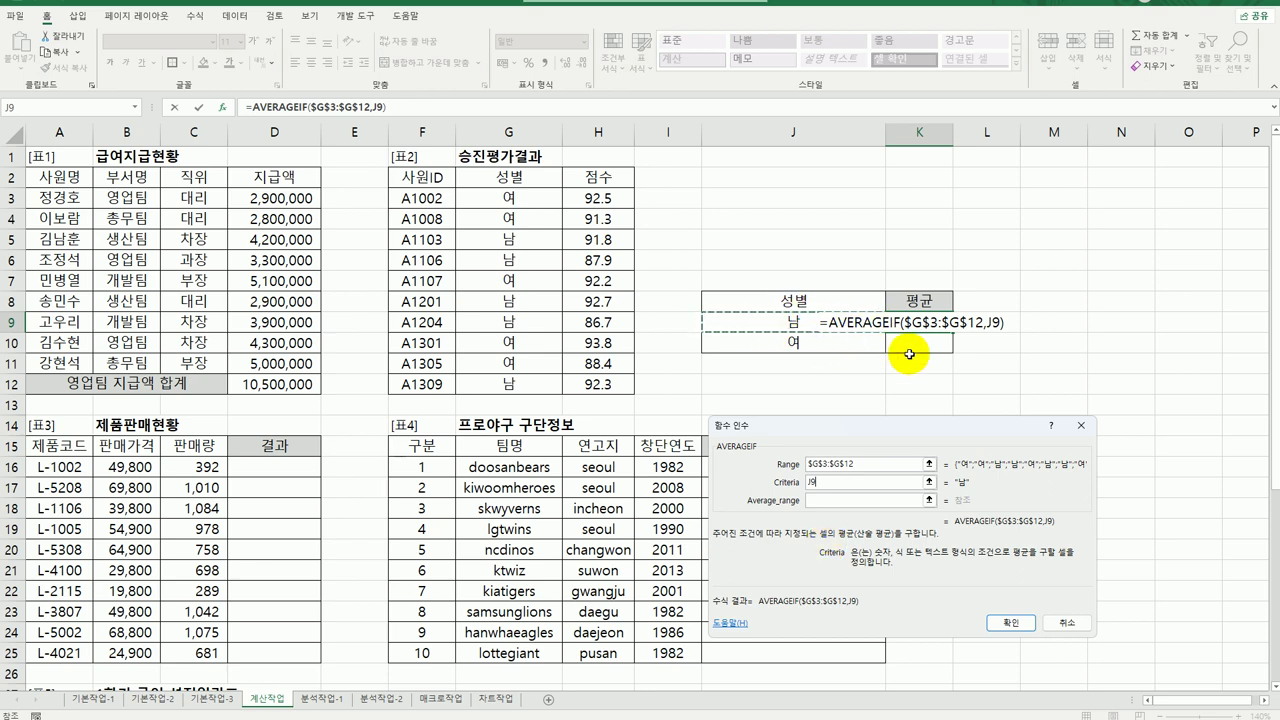
Finish the AVERAGEIF formula with the absolute average range $H$3:$H$12 and fill it down from K9 to K10
{"action": "left_click", "coordinate": [850, 500]}
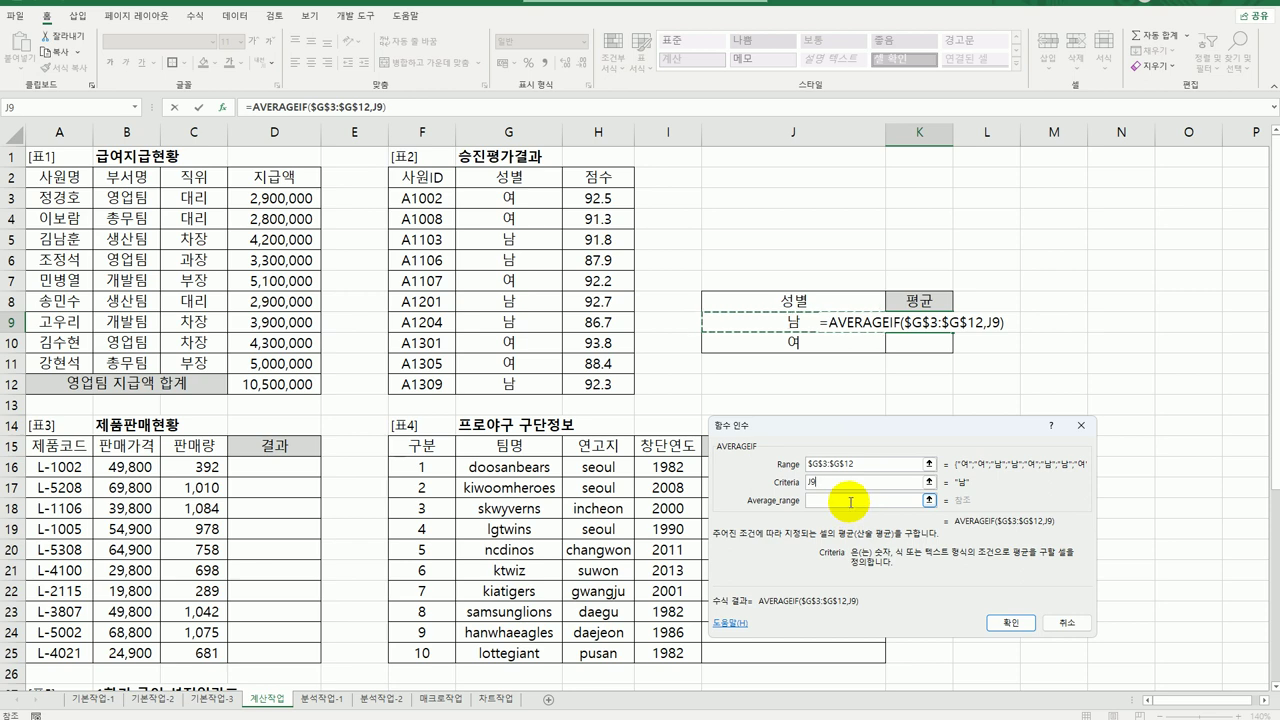
{"action": "left_click", "coordinate": [850, 502]}
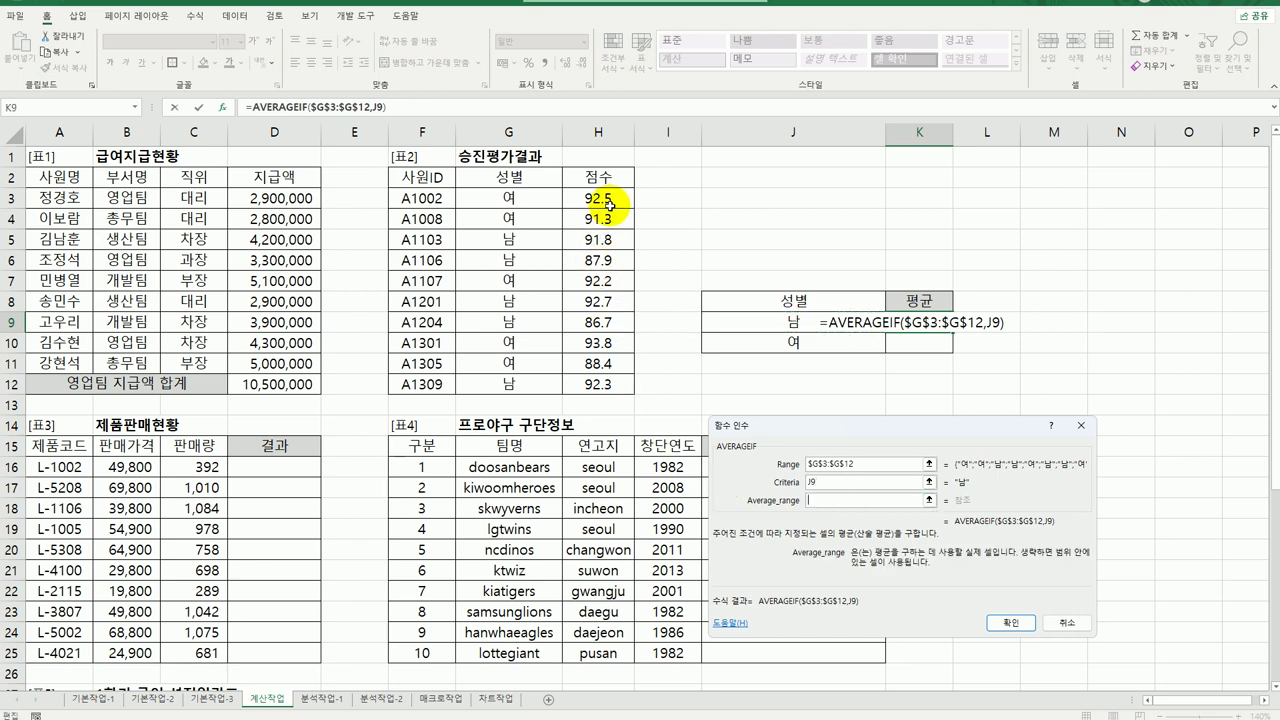
{"action": "left_click_drag", "start_coordinate": [610, 202], "coordinate": [604, 384]}
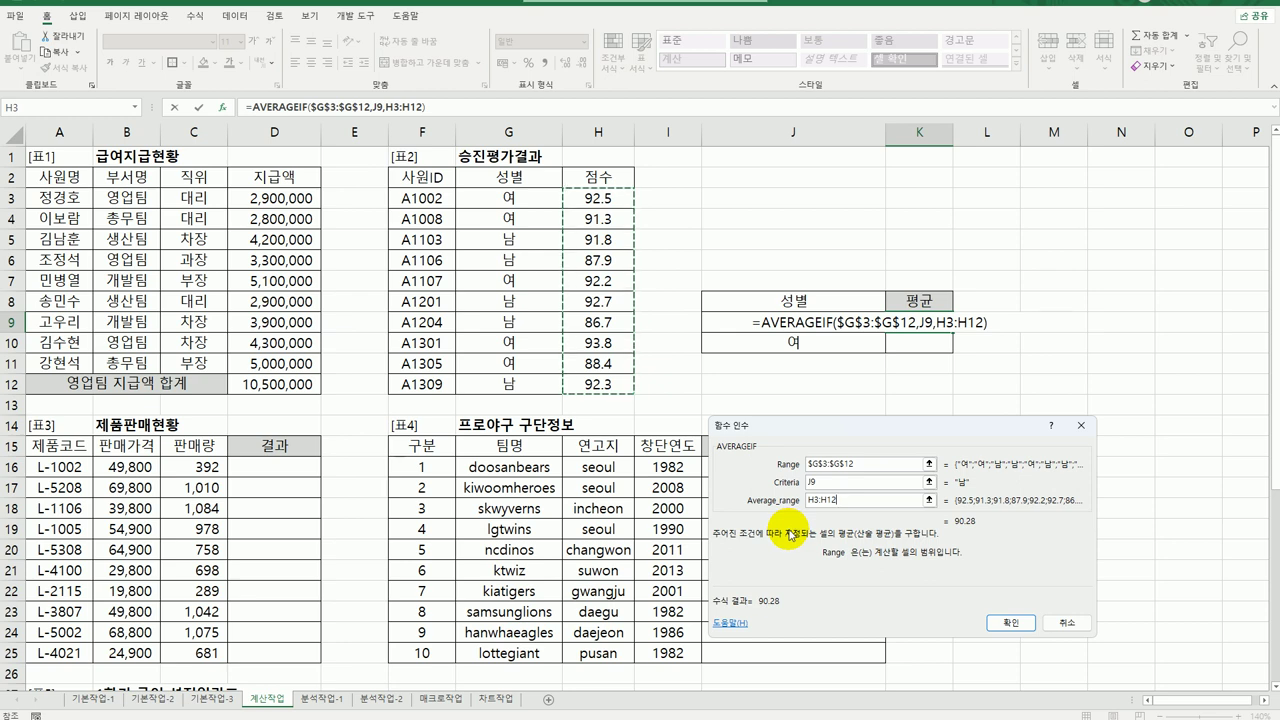
{"action": "key", "text": "F4"}
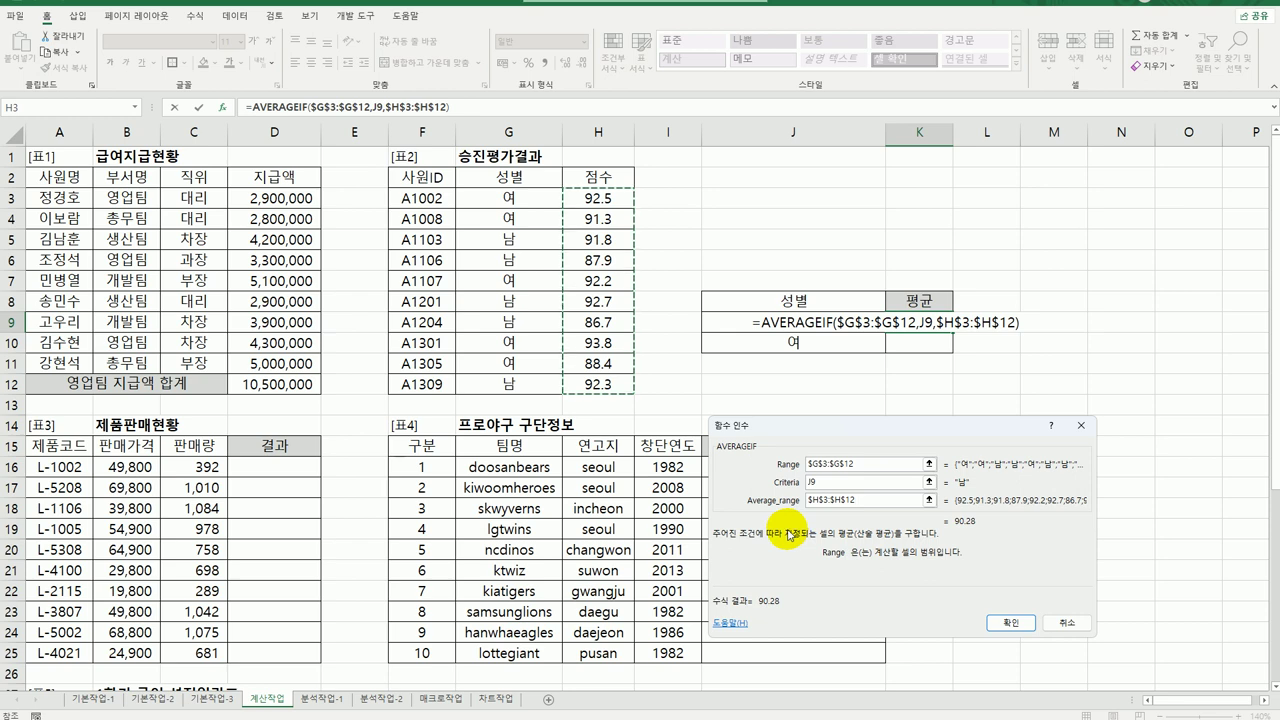
{"action": "left_click", "coordinate": [1005, 620]}
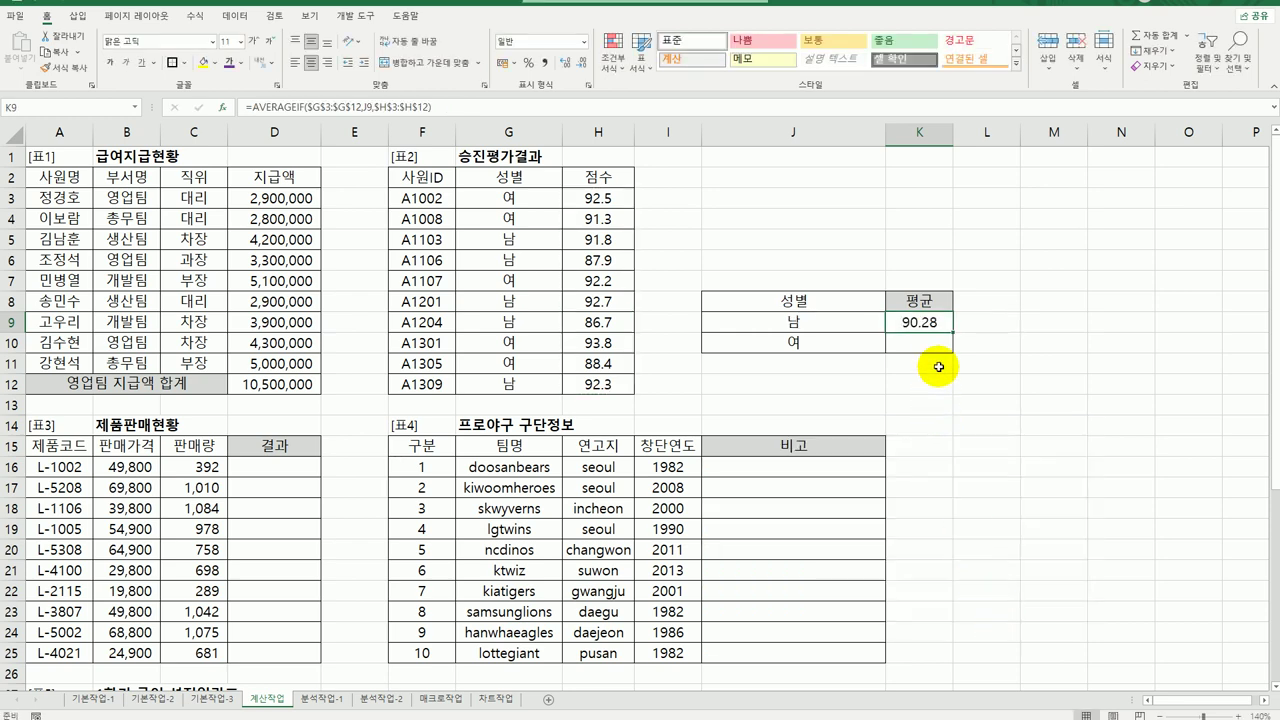
{"action": "left_click_drag", "start_coordinate": [954, 336], "coordinate": [952, 354]}
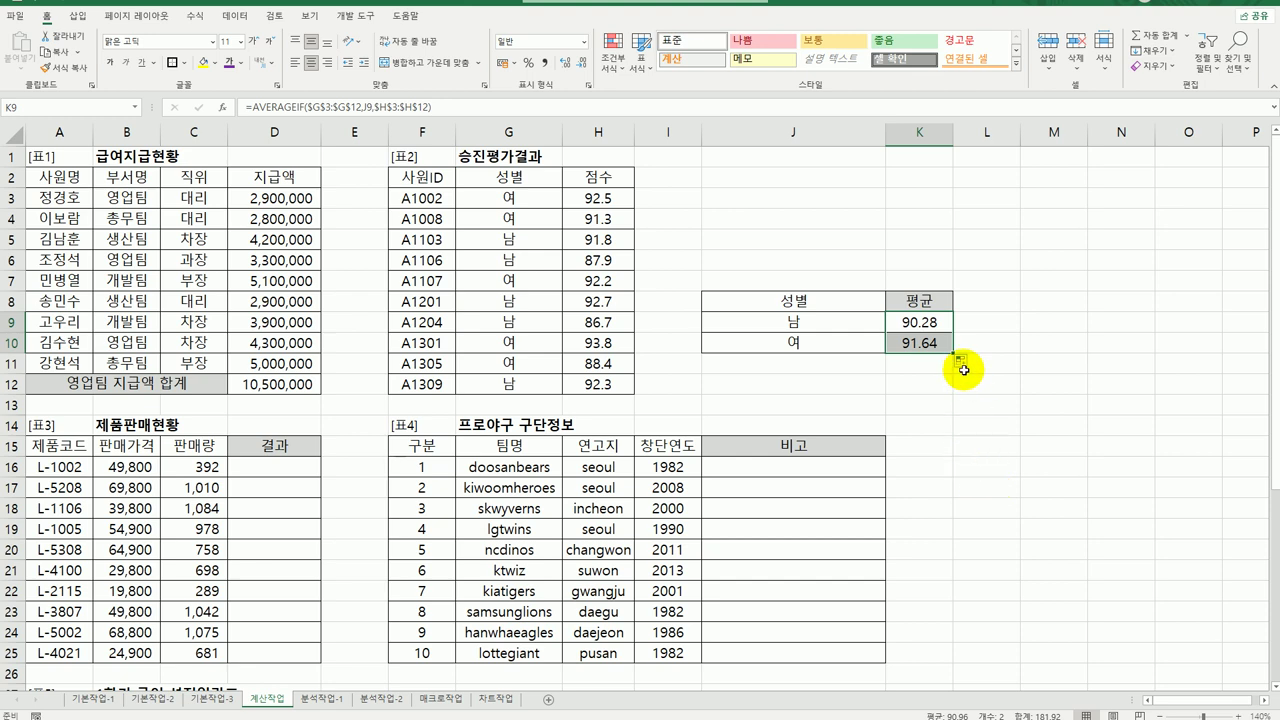
Wrap the AVERAGEIF formula in K9 in a ROUNDUP function
{"action": "double_click", "coordinate": [919, 322]}
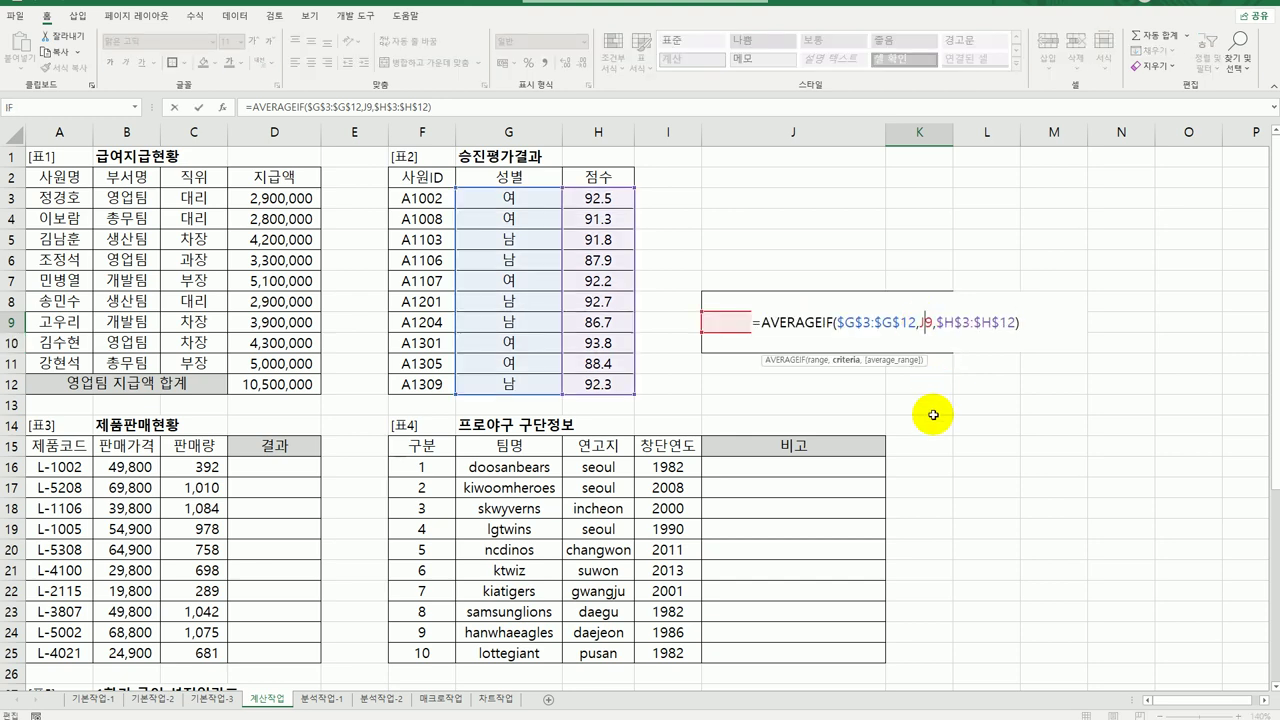
{"action": "left_click", "coordinate": [757, 322]}
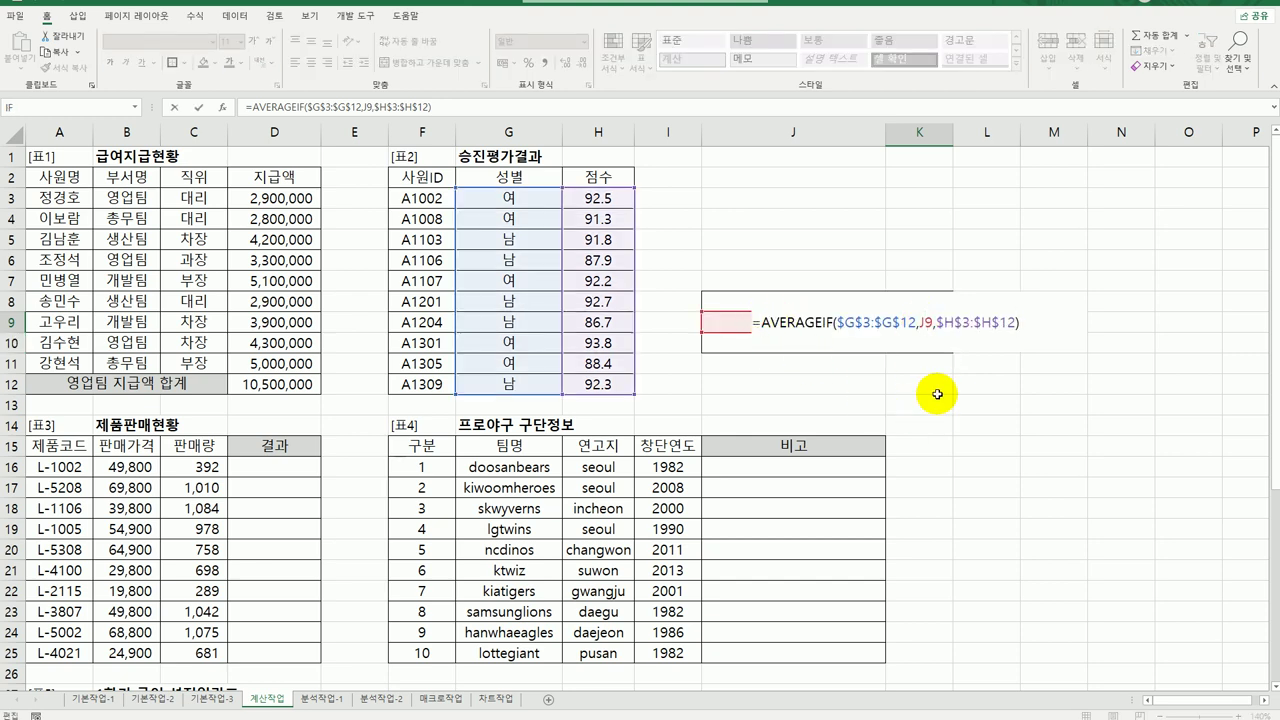
{"action": "type", "text": "rou"}
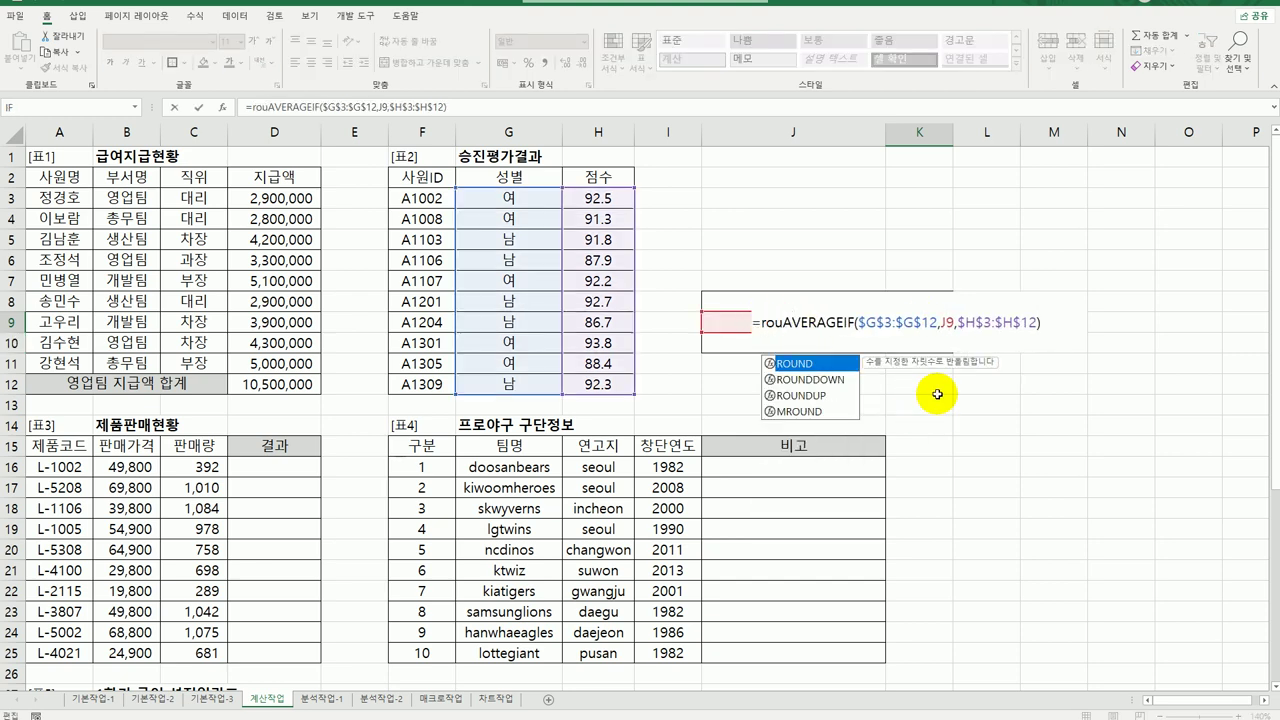
{"action": "double_click", "coordinate": [812, 395]}
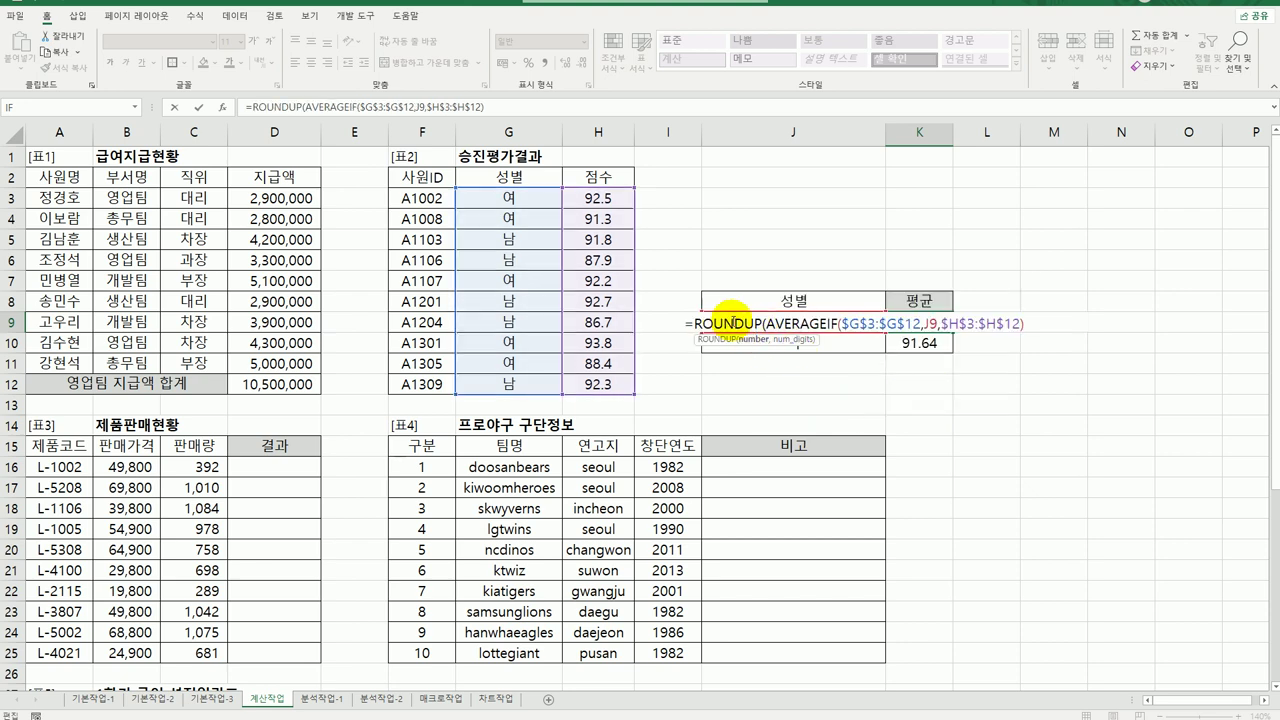
Set the ROUNDUP Num_digits argument to 1 and fill the formula down from K9 to K10
{"action": "left_click", "coordinate": [218, 115]}
{"action": "left_click", "coordinate": [826, 493]}
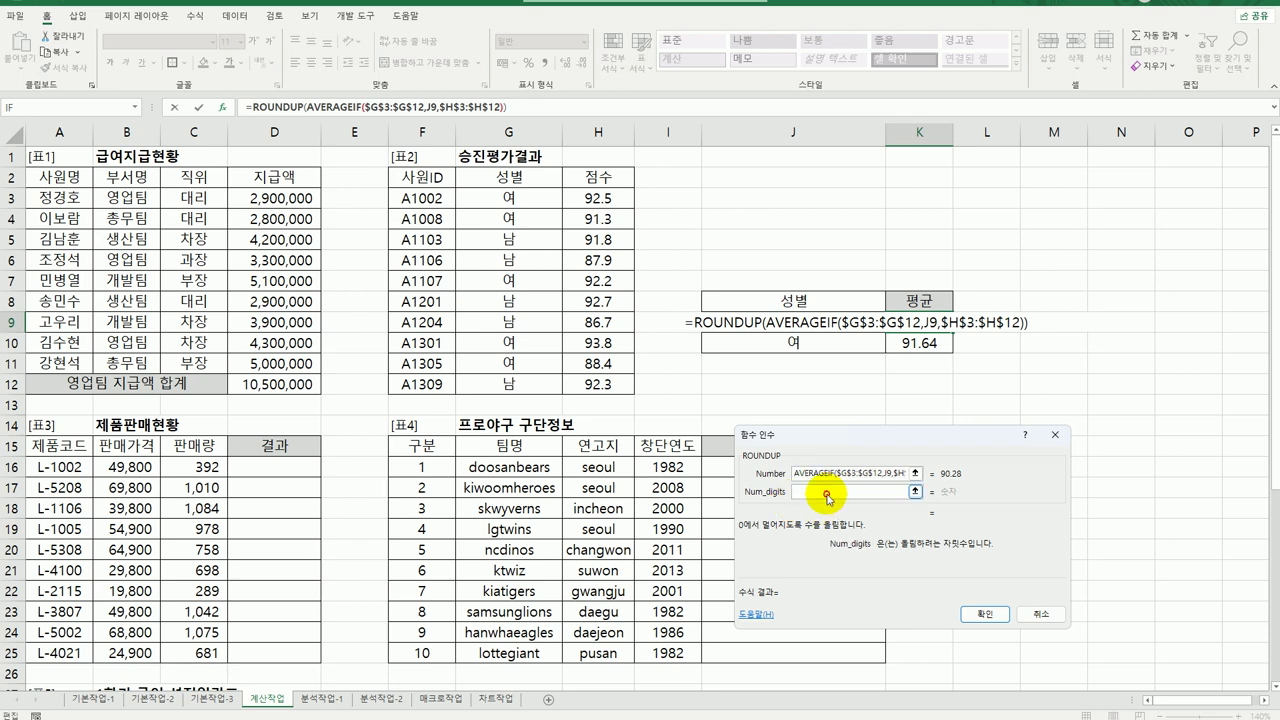
{"action": "type", "text": "1"}
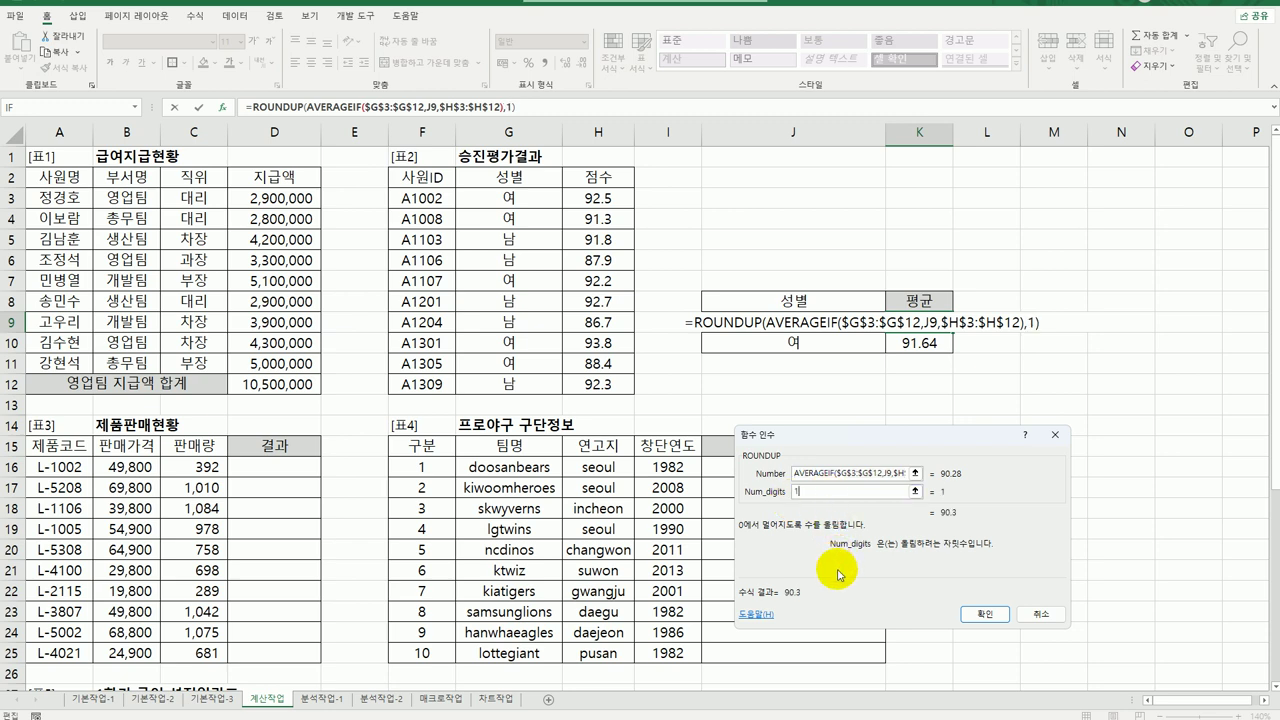
{"action": "left_click", "coordinate": [985, 614]}
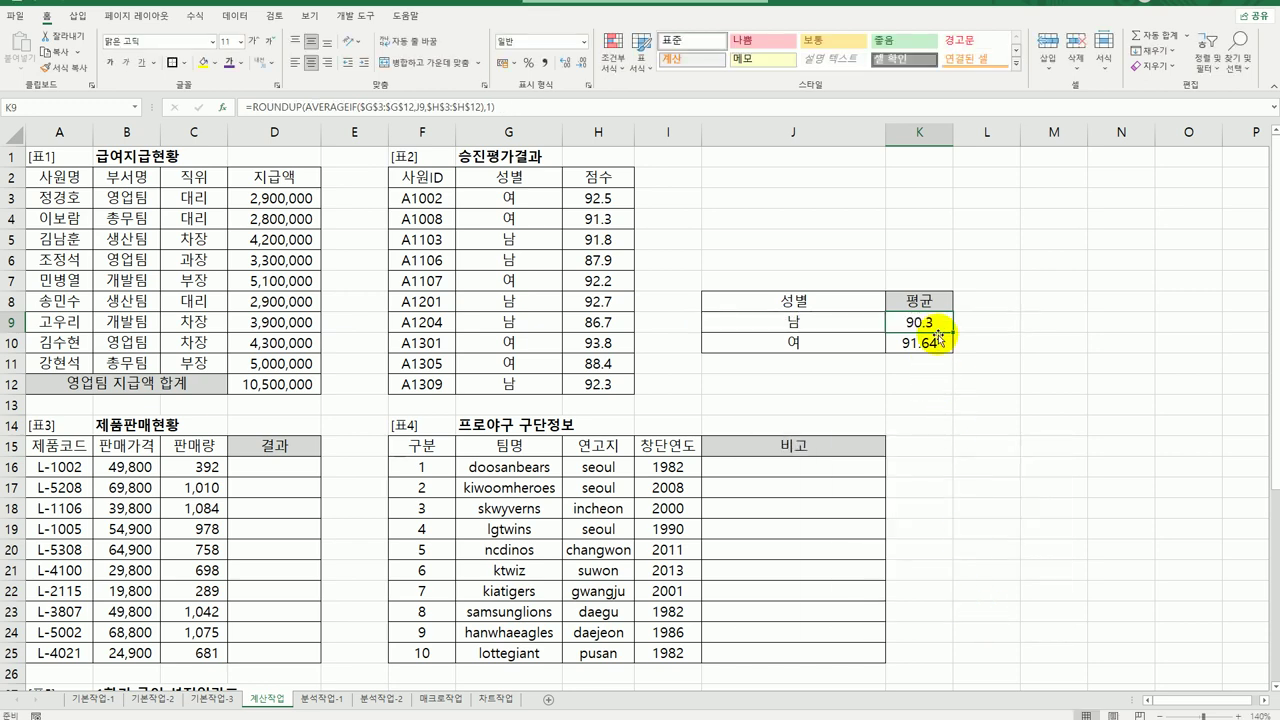
{"action": "left_click_drag", "start_coordinate": [951, 332], "coordinate": [947, 350]}
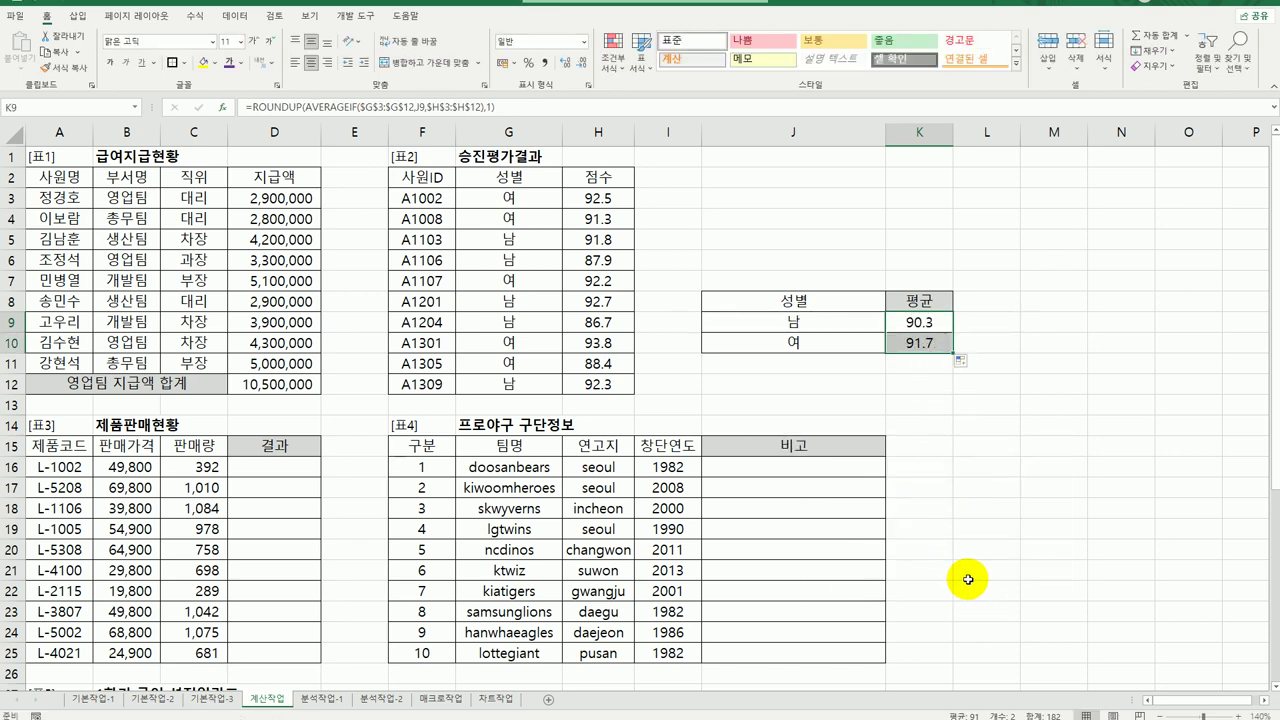
Enter a MAX formula in D16 of the 제품판매현황 table over the 판매량 range C16:C25
{"action": "scroll", "coordinate": [968, 579], "scroll_direction": "down", "scroll_amount": 1}
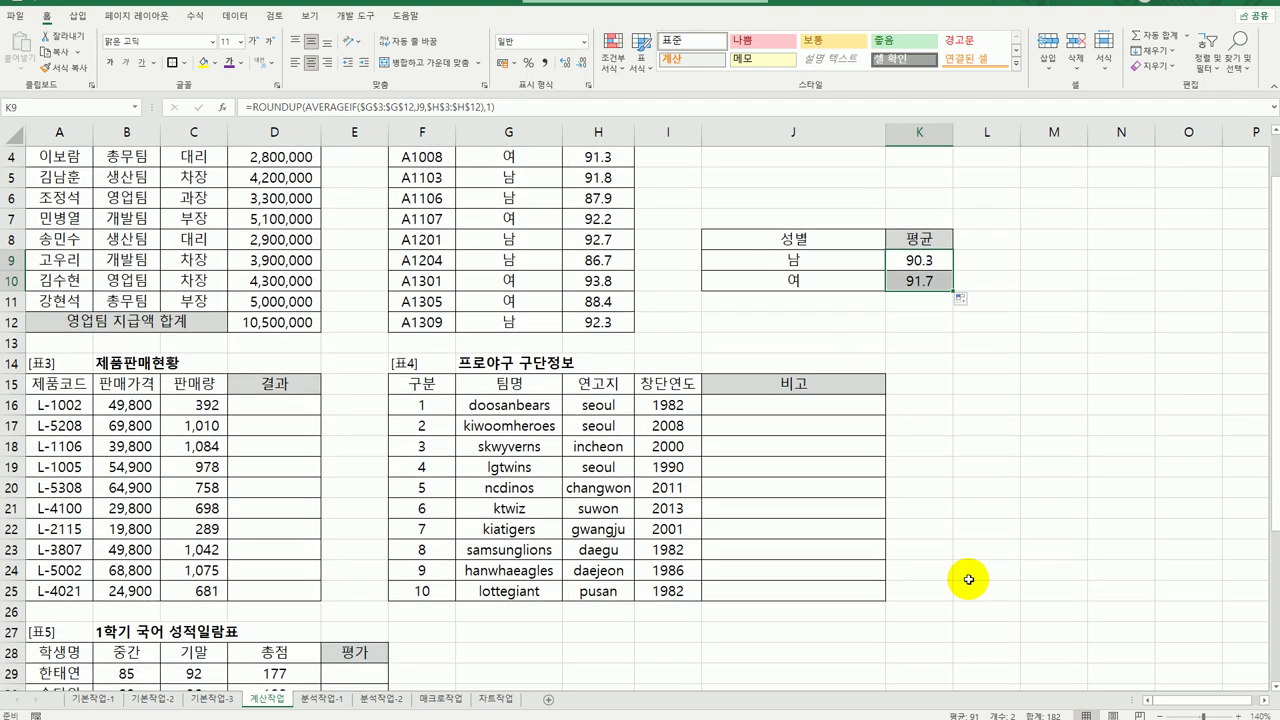
{"action": "scroll", "coordinate": [968, 579], "scroll_direction": "down", "scroll_amount": 3}
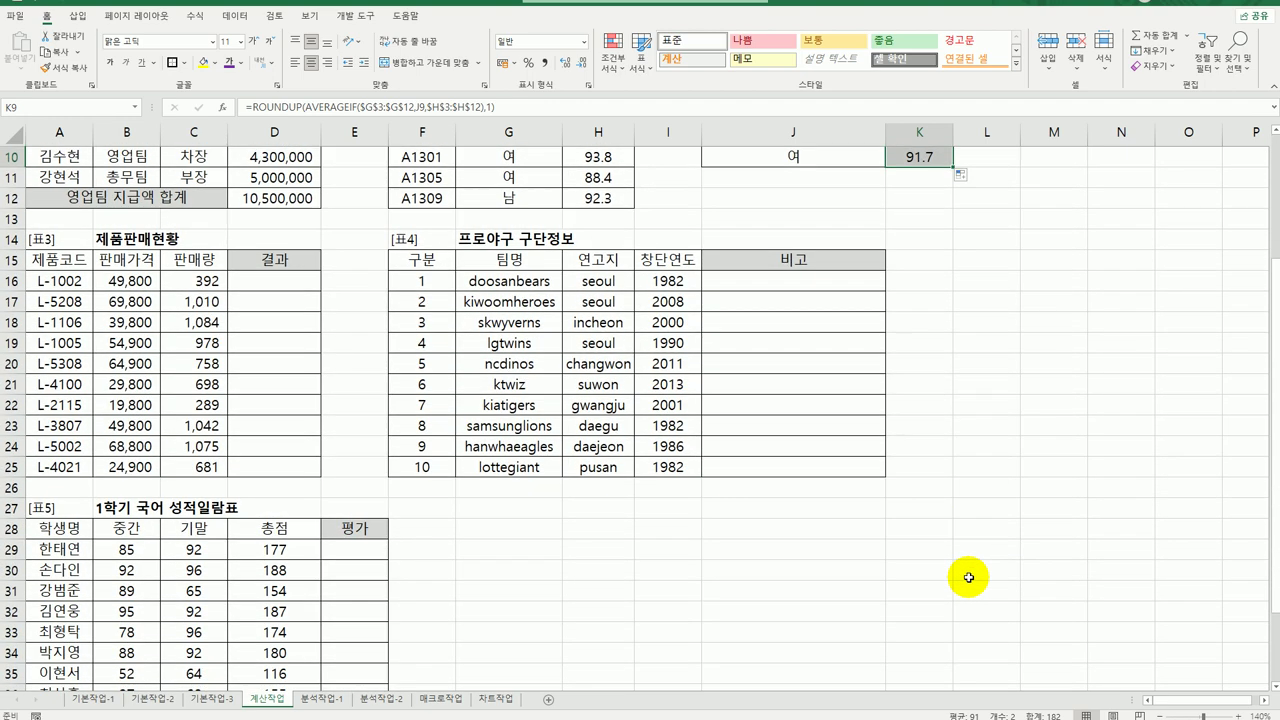
{"action": "left_click", "coordinate": [296, 220]}
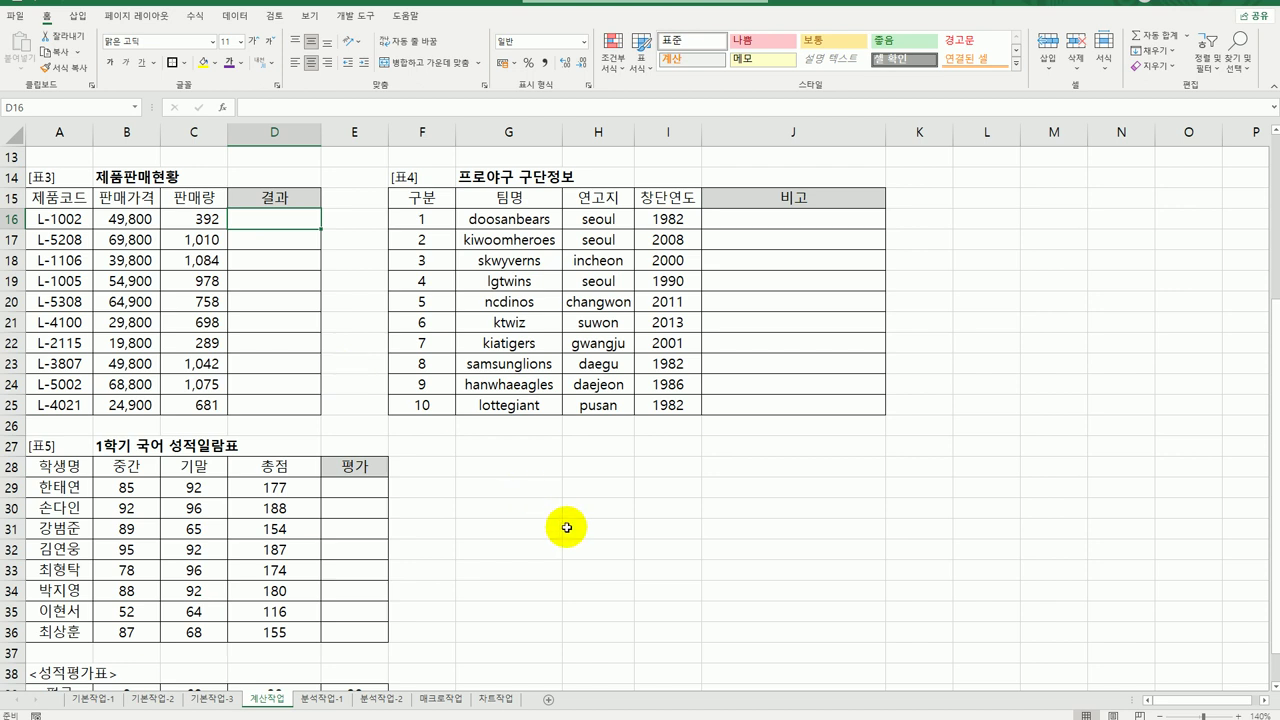
{"action": "type", "text": "="}
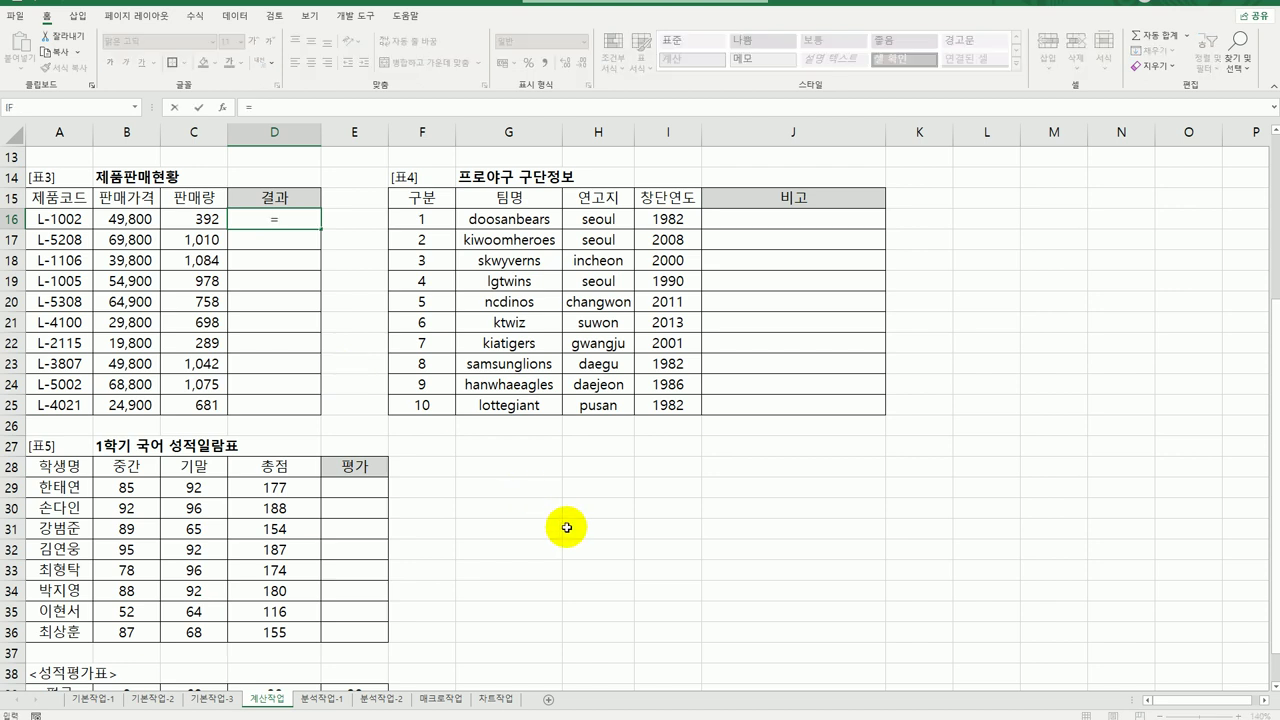
{"action": "type", "text": "ma"}
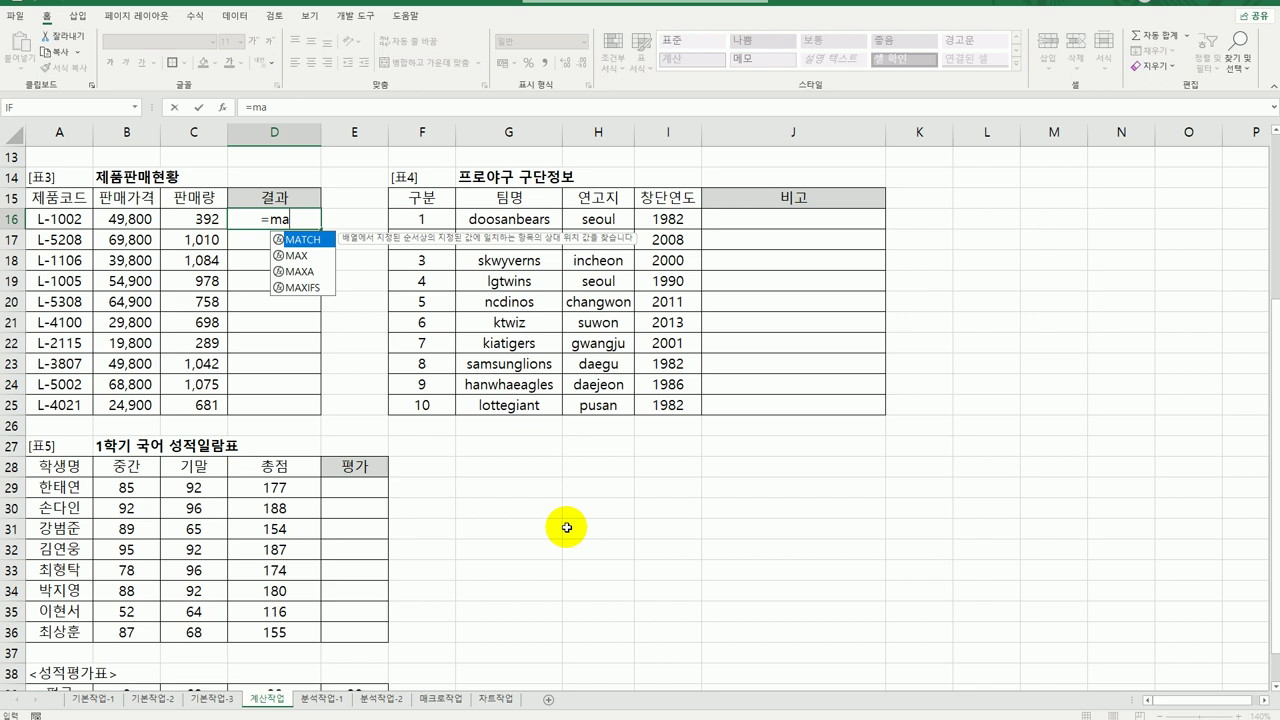
{"action": "double_click", "coordinate": [315, 259]}
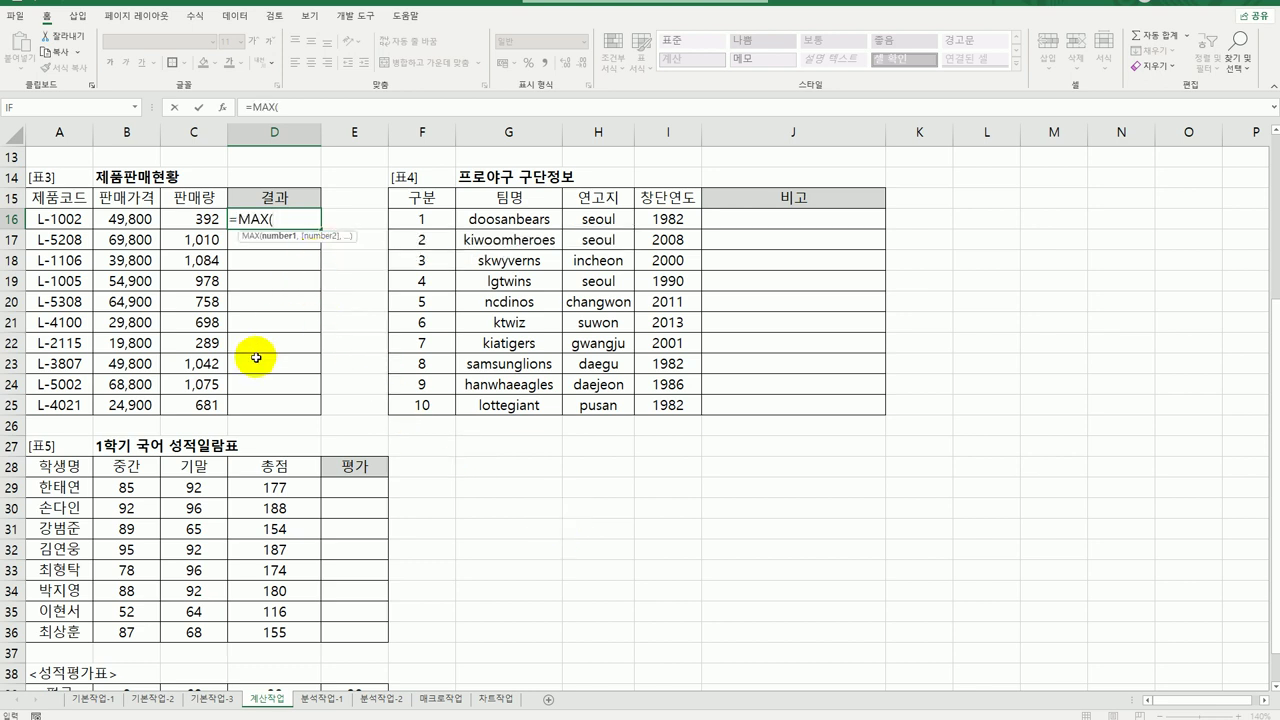
{"action": "left_click_drag", "start_coordinate": [188, 220], "coordinate": [191, 411]}
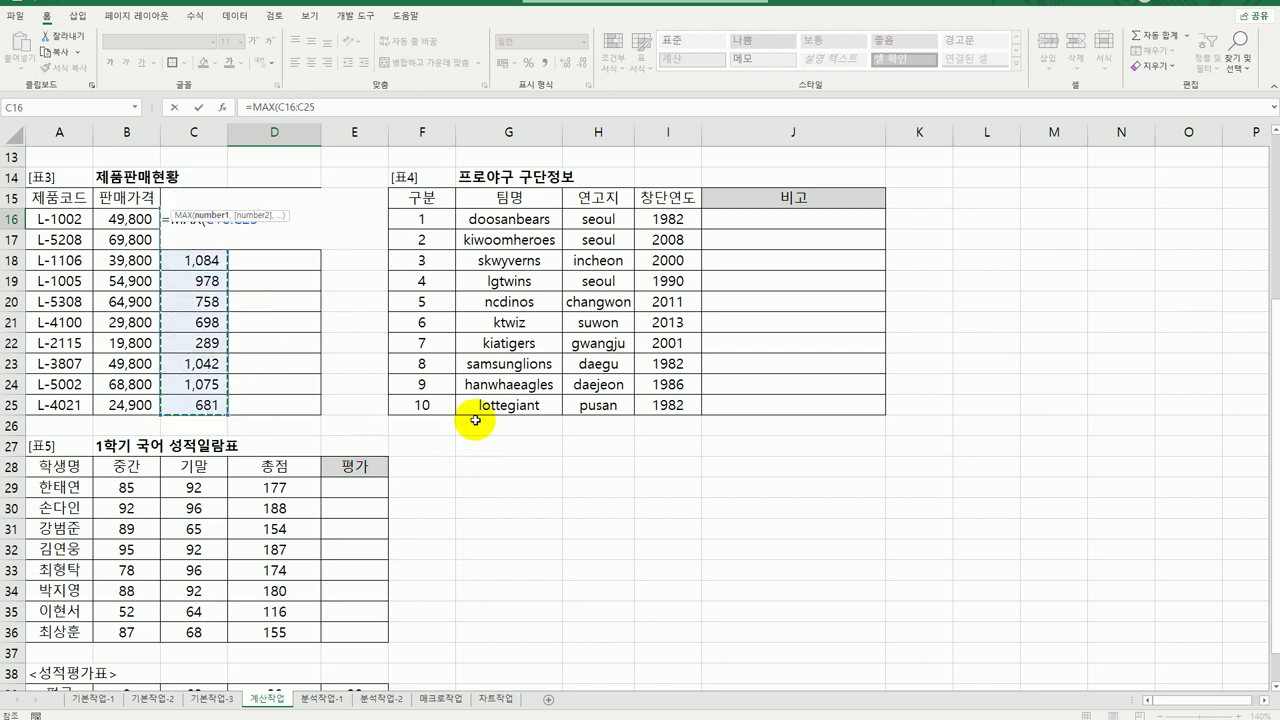
{"action": "type", "text": ")"}
{"action": "key", "text": "Return"}
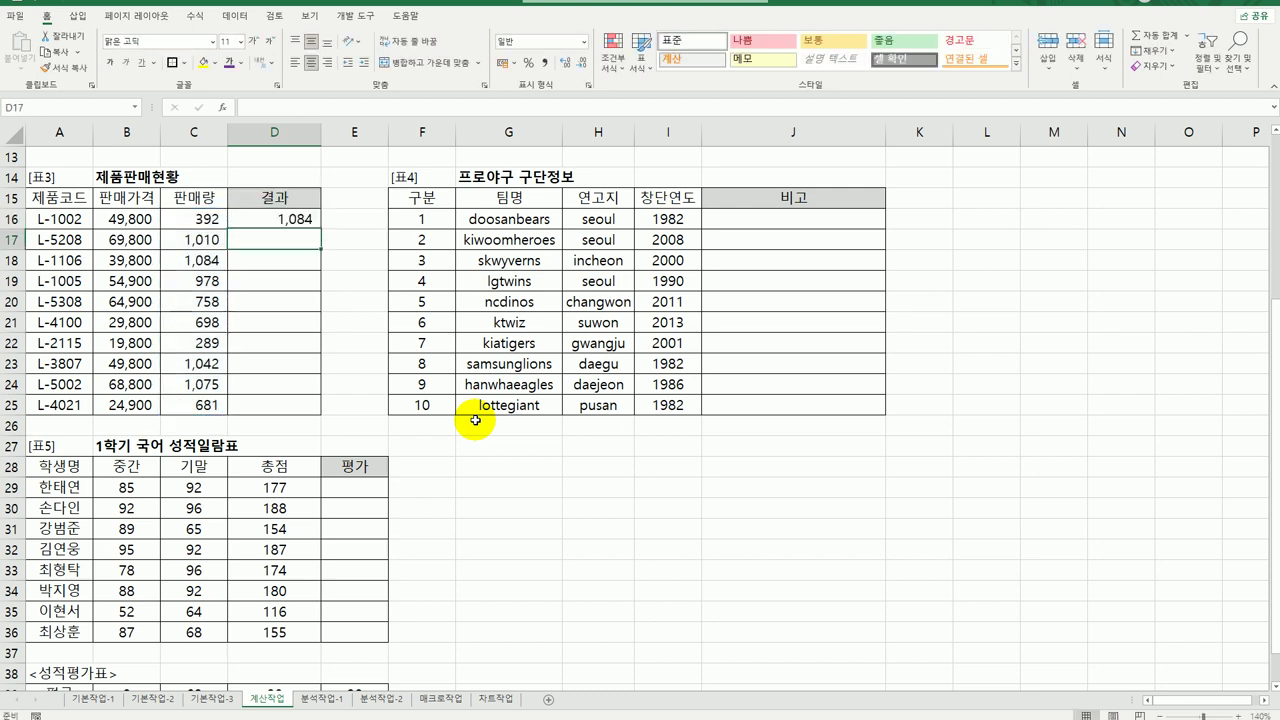
Fill the MAX formula down from D16 to D25 and compare the formulas in the first and last cells
{"action": "left_click", "coordinate": [288, 216]}
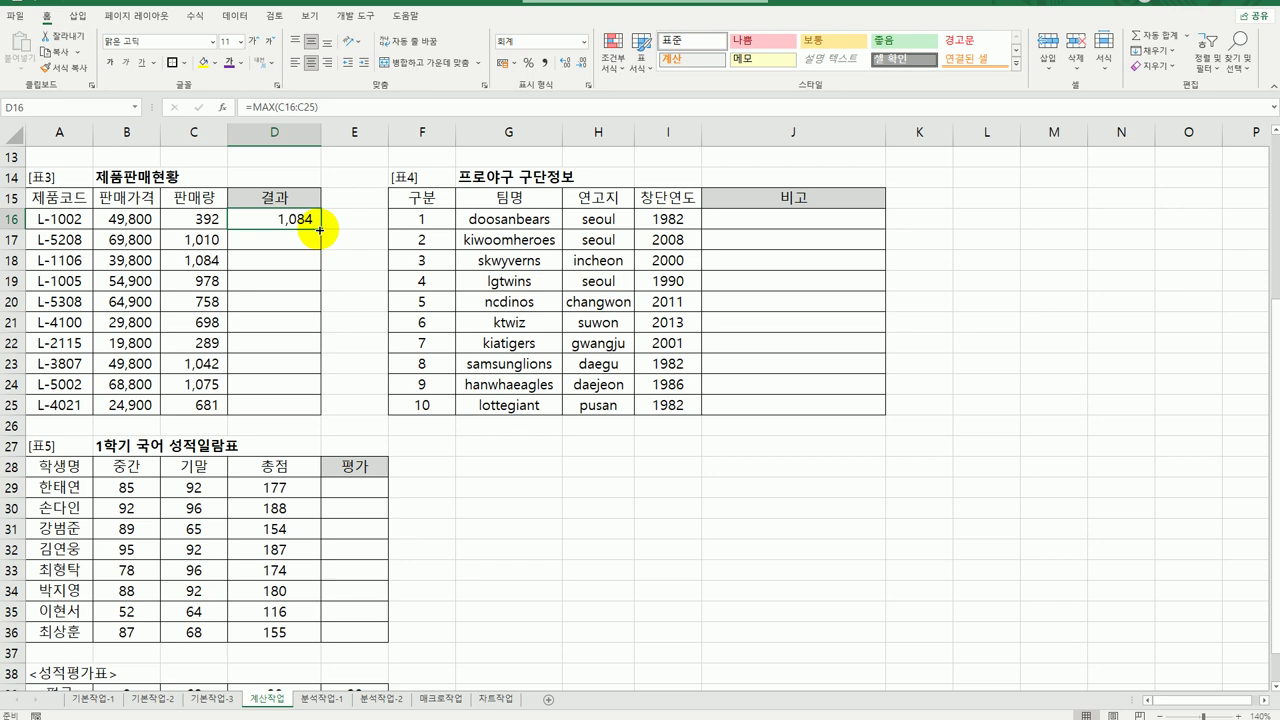
{"action": "left_click_drag", "start_coordinate": [319, 230], "coordinate": [313, 418]}
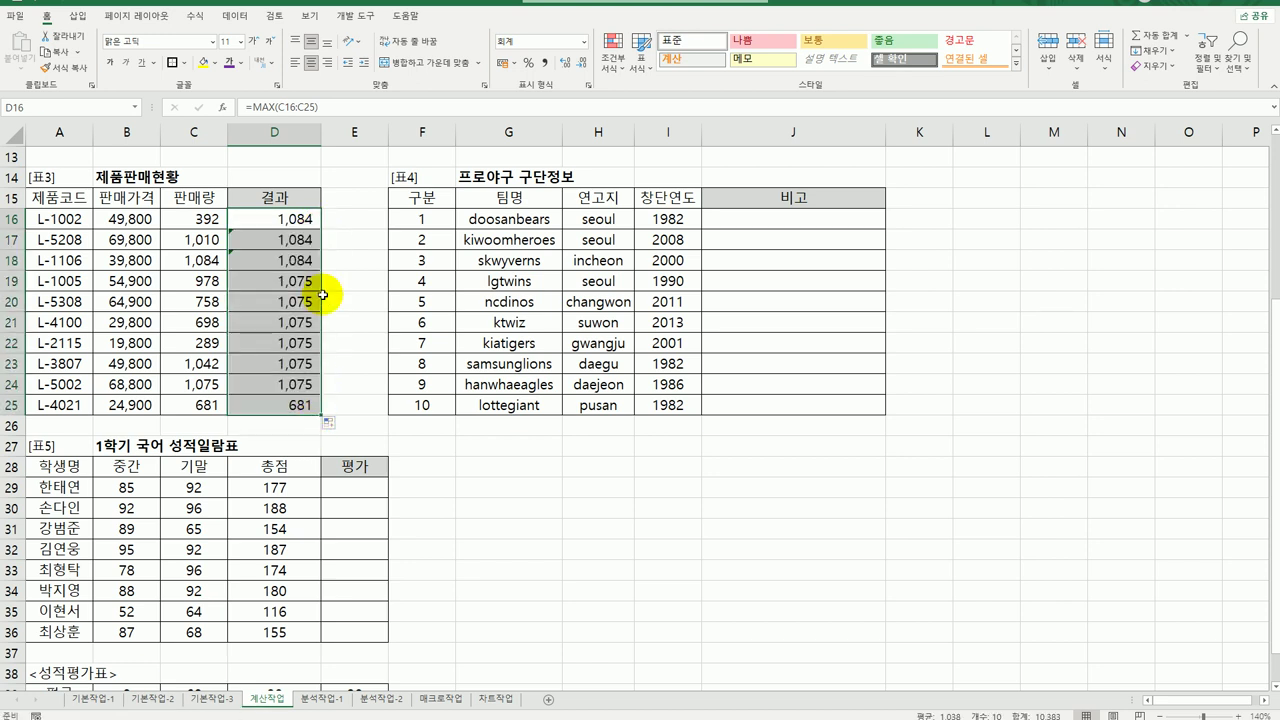
{"action": "left_click", "coordinate": [307, 225]}
{"action": "left_click", "coordinate": [300, 403]}
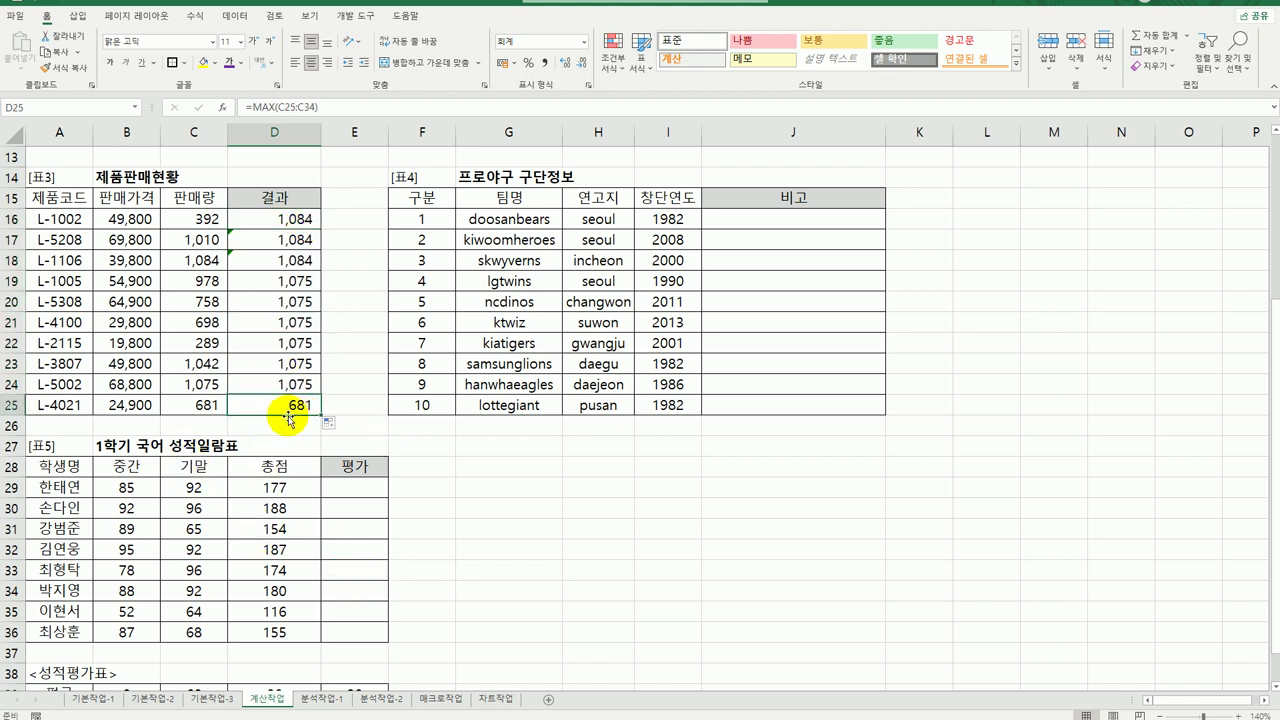
{"action": "left_click", "coordinate": [305, 220]}
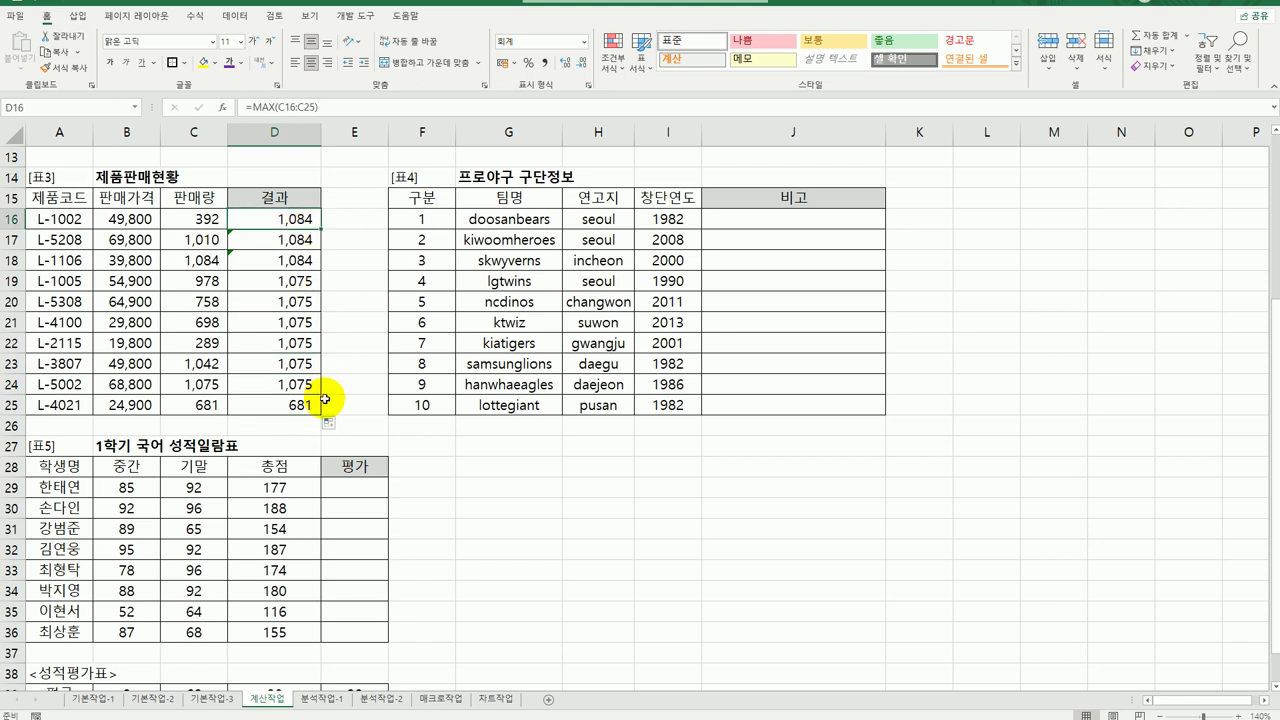
Change the MAX range in D16 to the absolute reference $C$16:$C$25 and refill the formula down to D25
{"action": "double_click", "coordinate": [285, 219]}
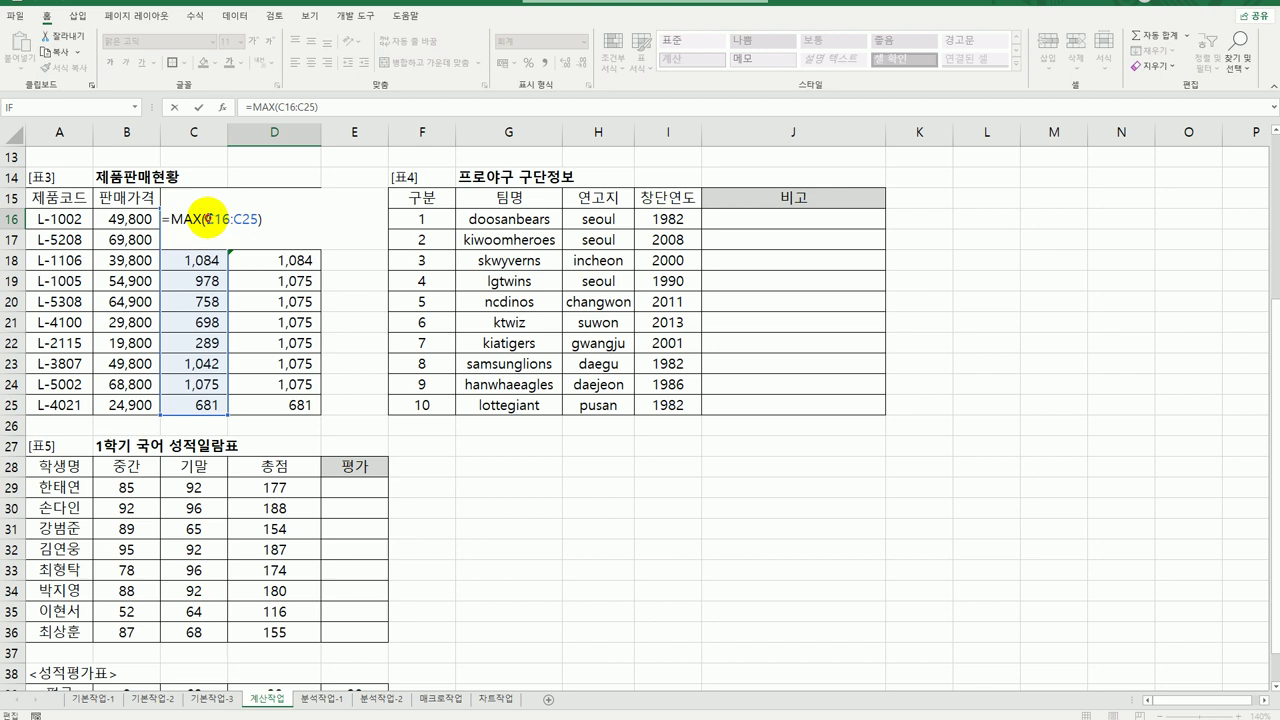
{"action": "left_click_drag", "start_coordinate": [206, 220], "coordinate": [258, 222]}
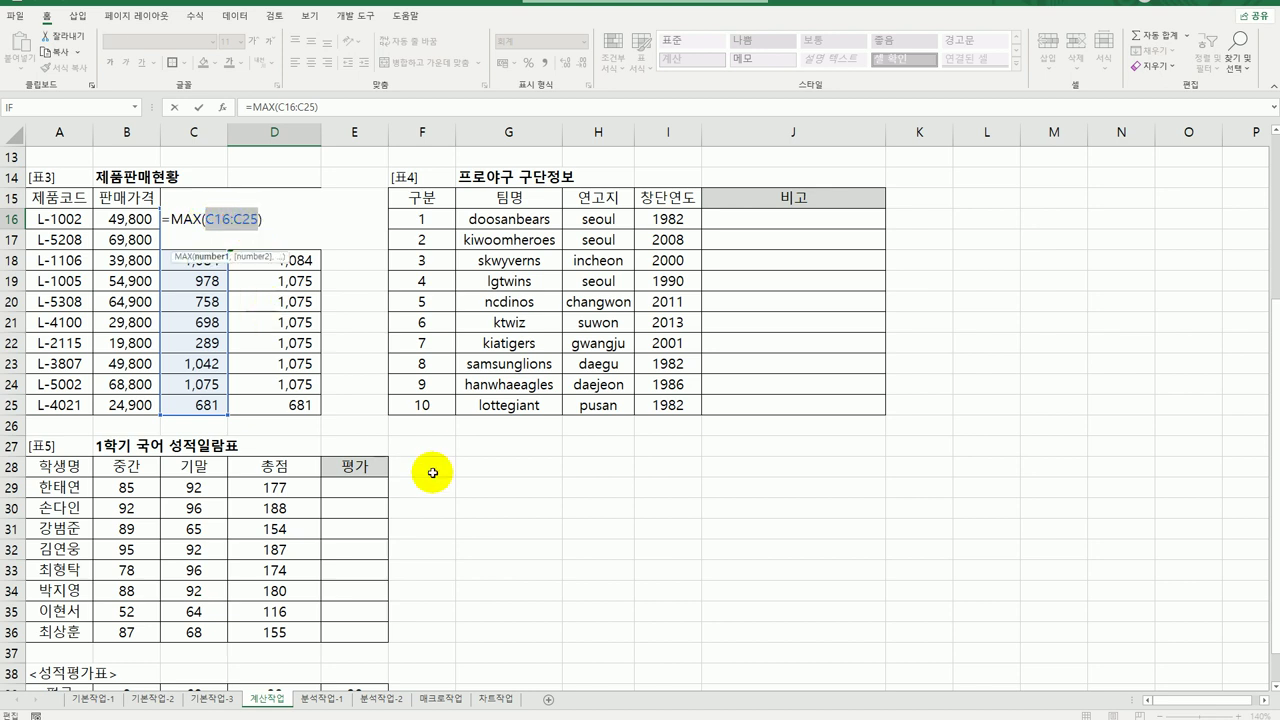
{"action": "key", "text": "F4"}
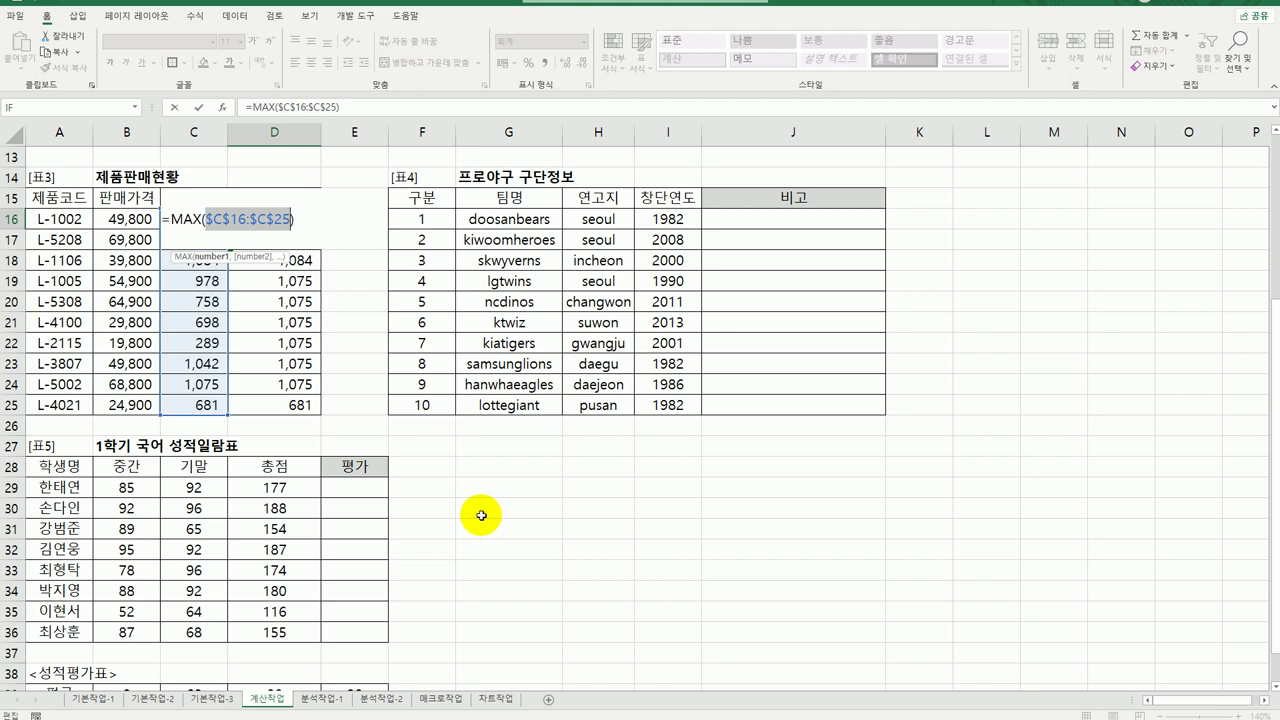
{"action": "key", "text": "Return"}
{"action": "left_click", "coordinate": [300, 216]}
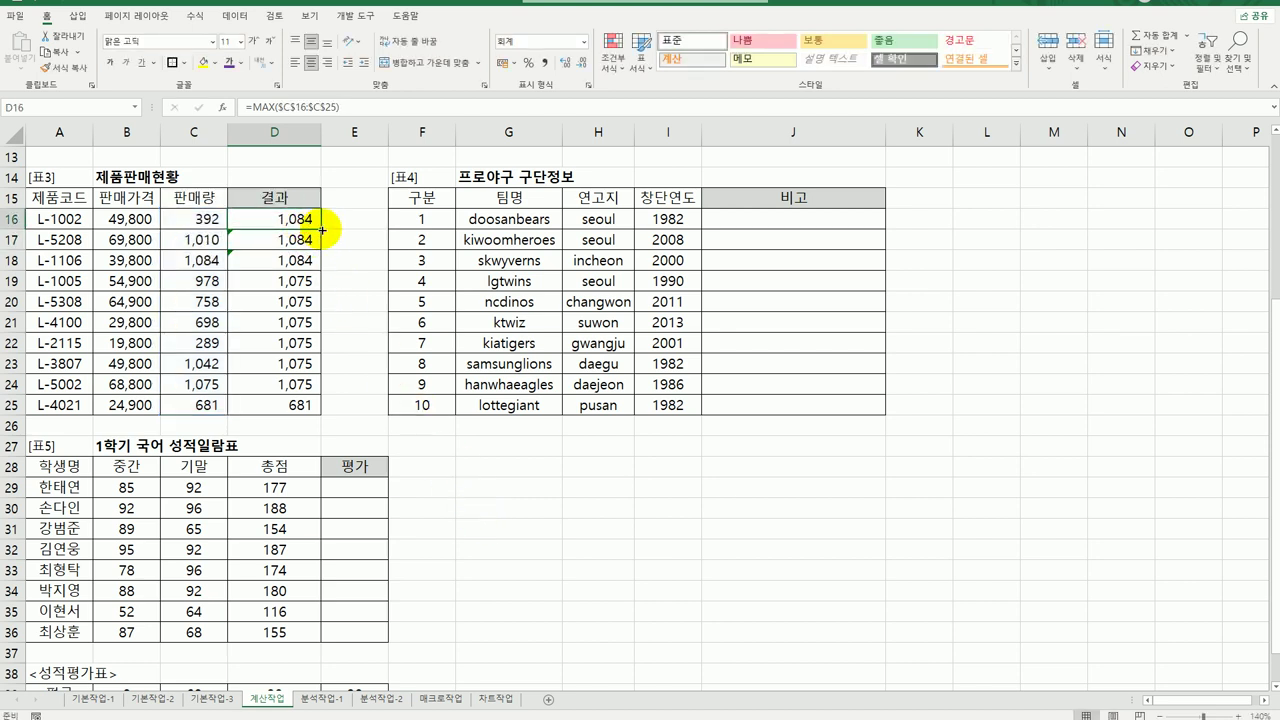
{"action": "left_click_drag", "start_coordinate": [322, 230], "coordinate": [334, 410]}
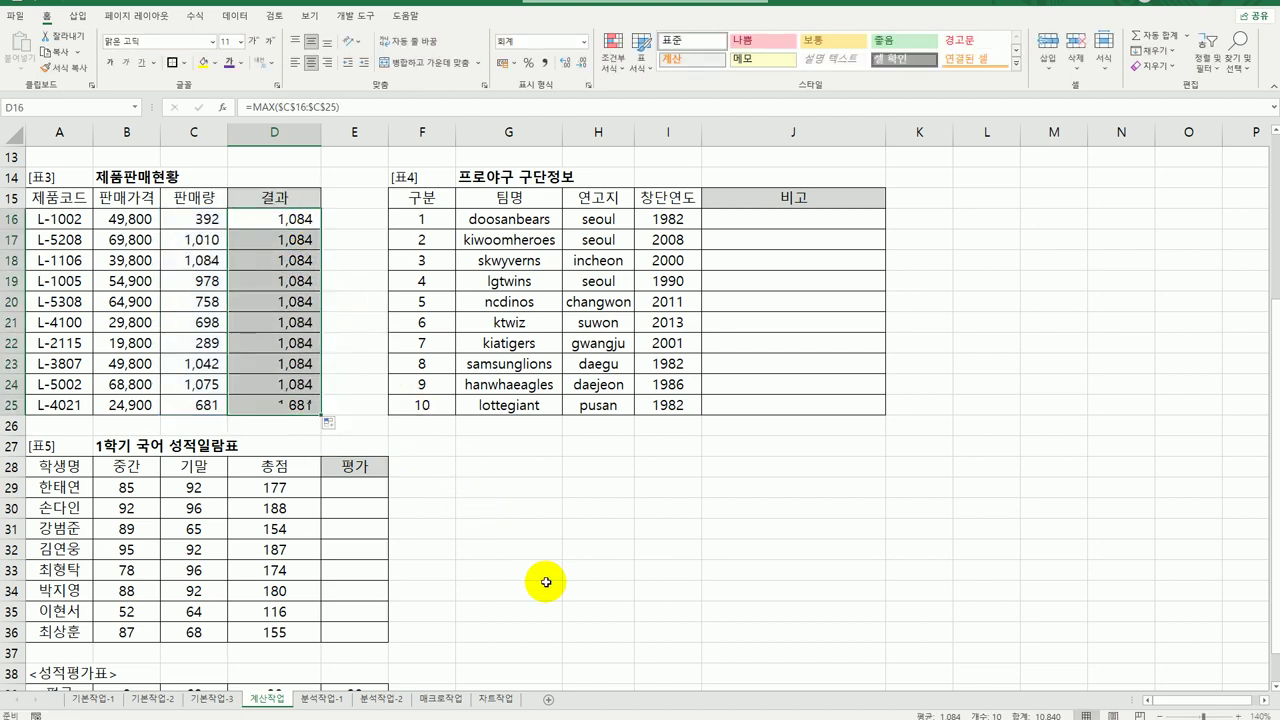
Wrap the MAX formula in D16 in an IF function and open its function arguments closer to the table
{"action": "double_click", "coordinate": [272, 222]}
{"action": "left_click", "coordinate": [170, 218]}
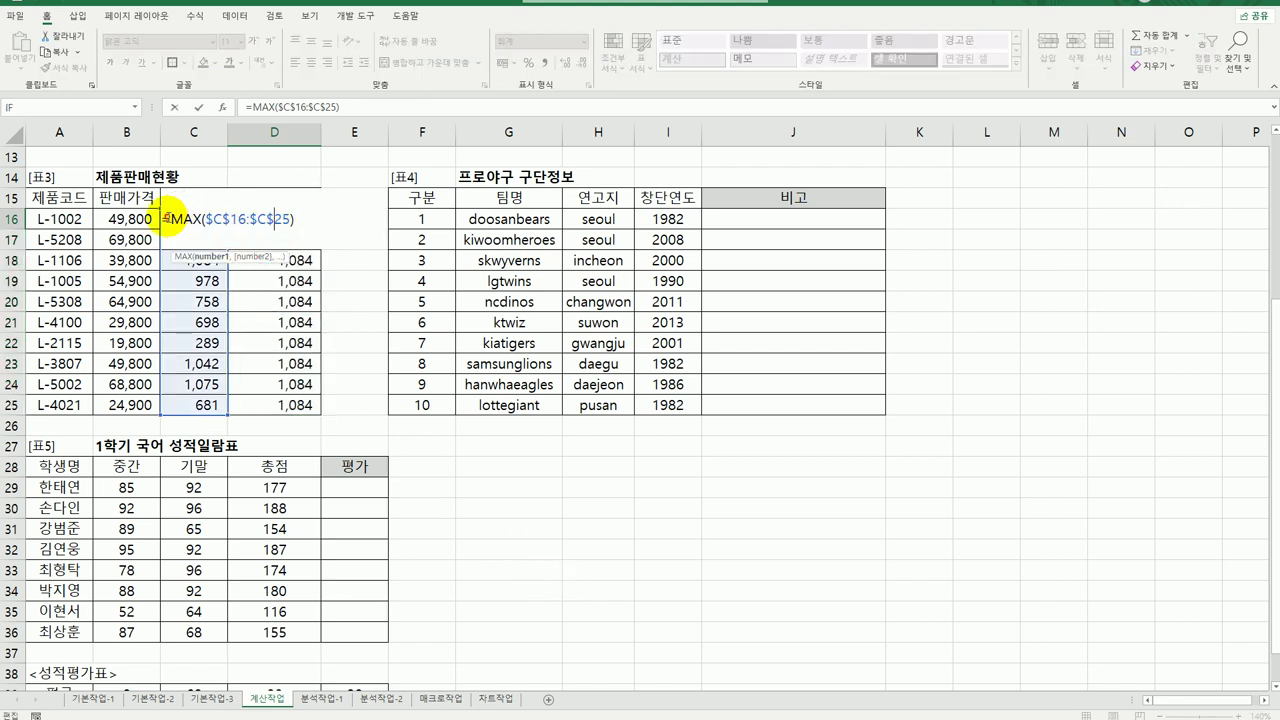
{"action": "type", "text": "if"}
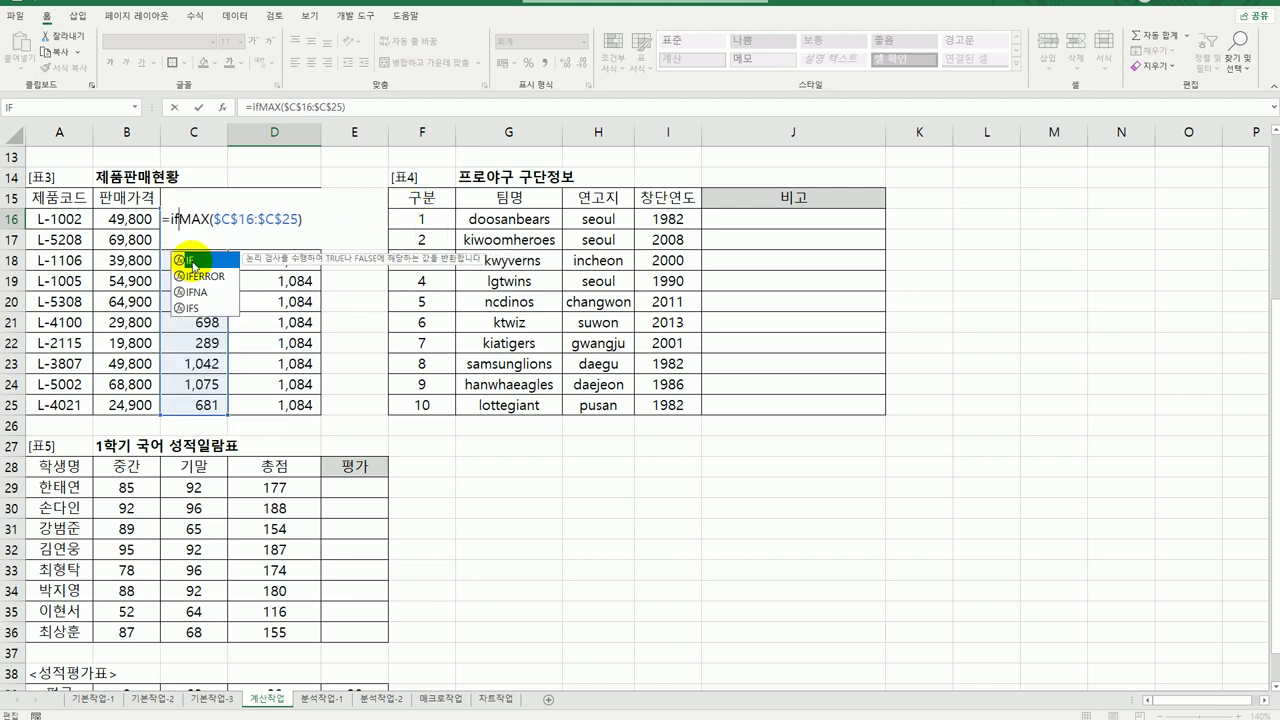
{"action": "double_click", "coordinate": [188, 262]}
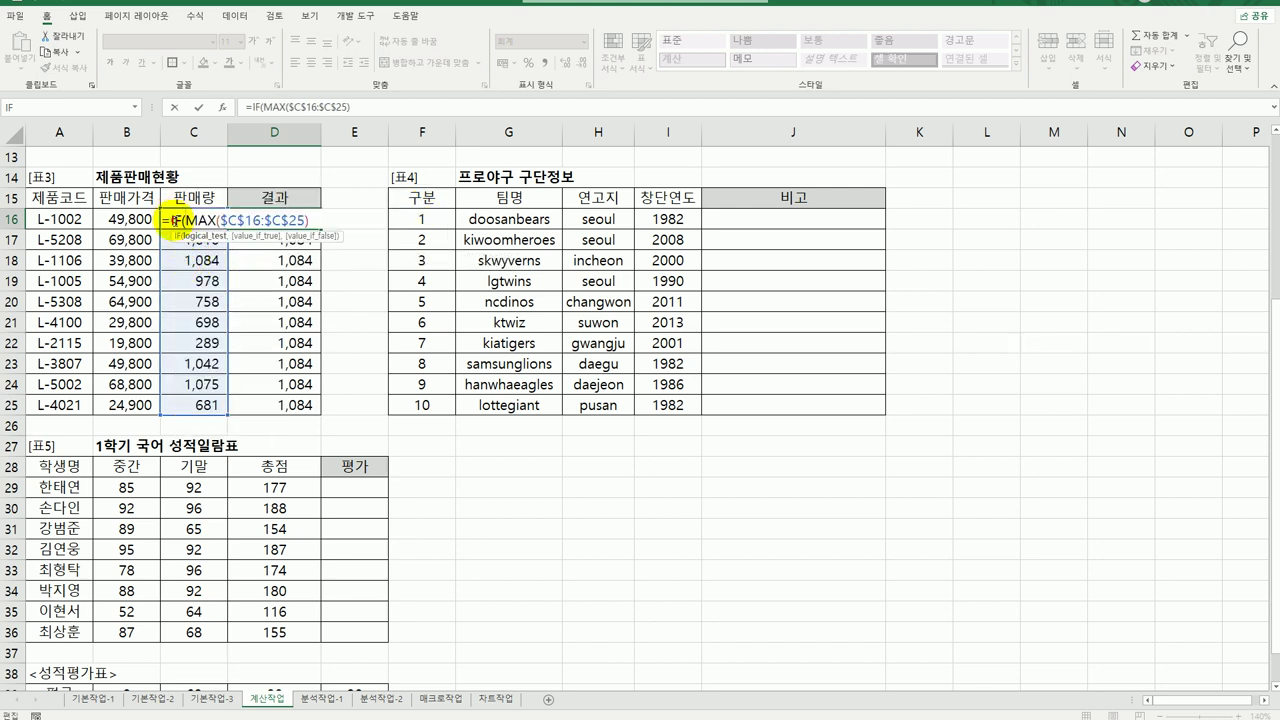
{"action": "left_click", "coordinate": [223, 110]}
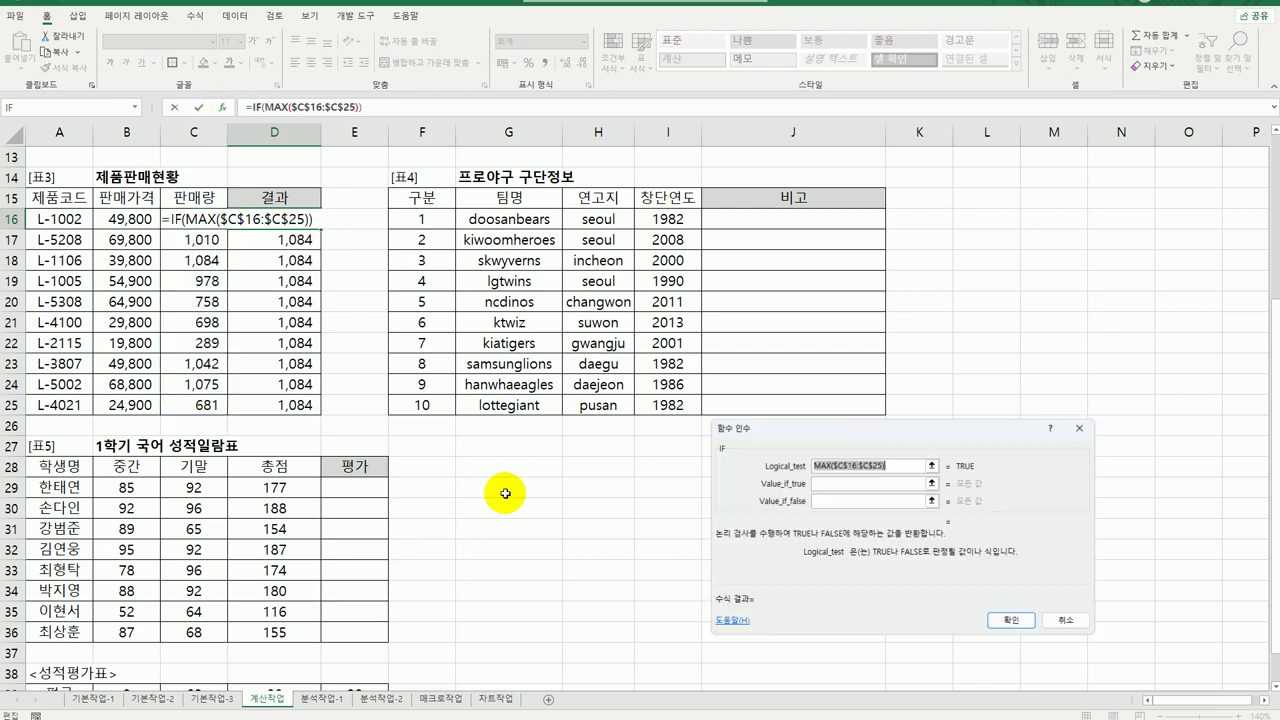
{"action": "left_click_drag", "start_coordinate": [884, 432], "coordinate": [741, 302]}
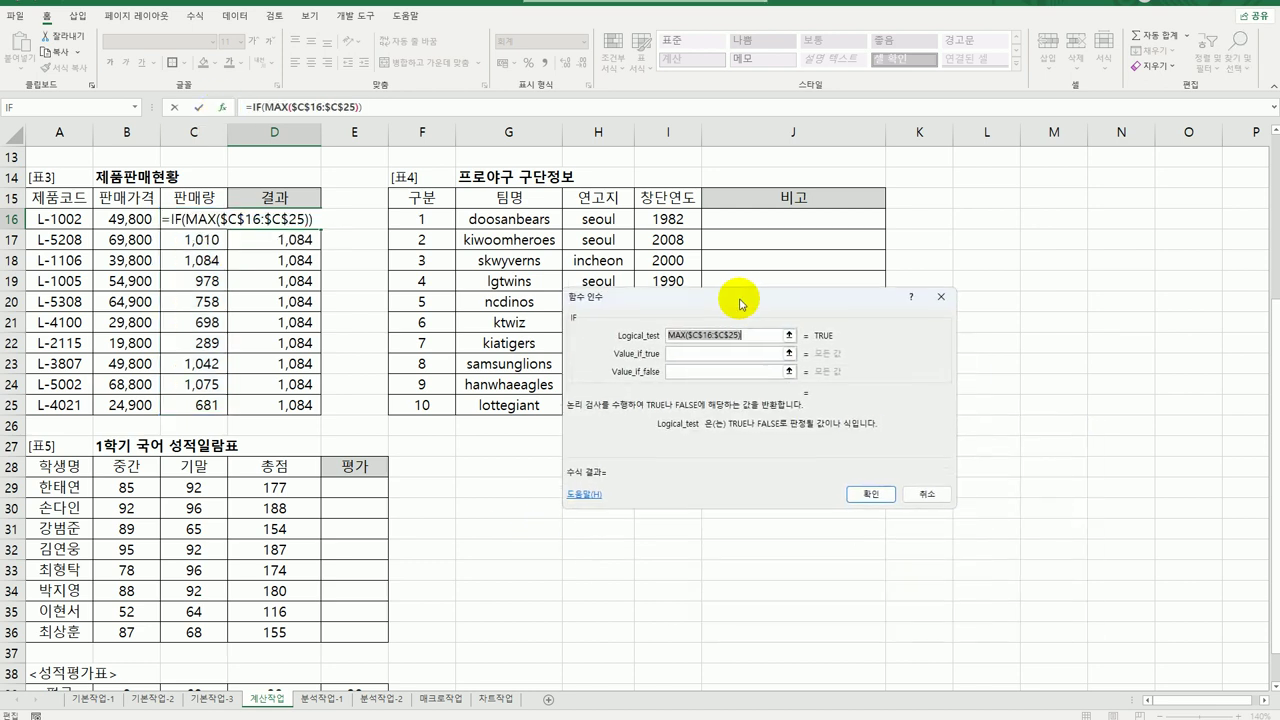
Complete the IF logical test as MAX($C$16:$C$25)=C16
{"action": "left_click", "coordinate": [748, 334]}
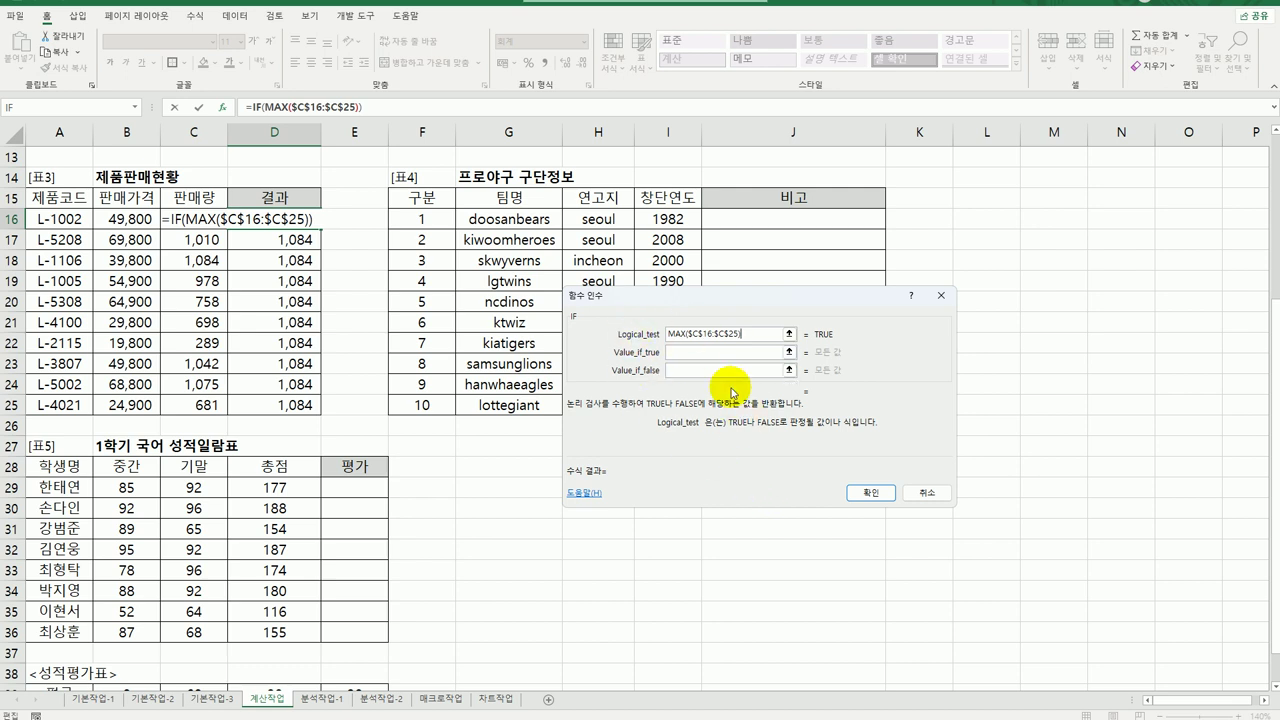
{"action": "type", "text": "="}
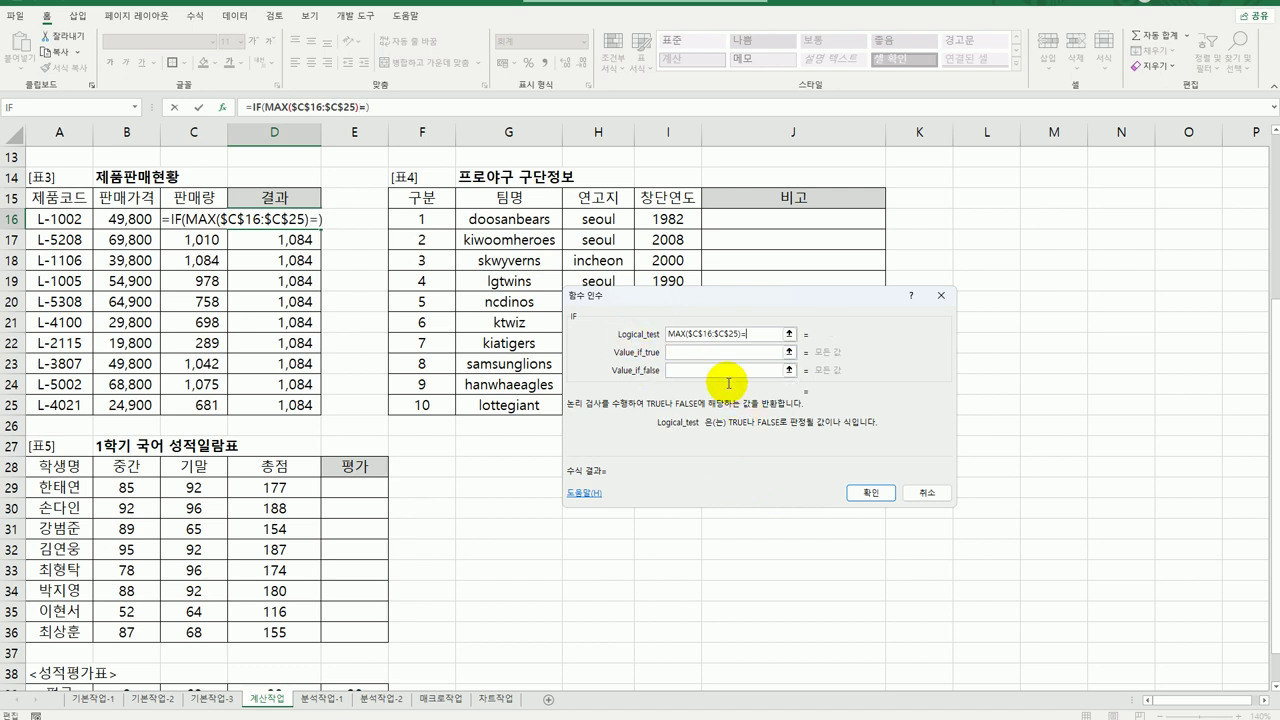
{"action": "left_click", "coordinate": [175, 223]}
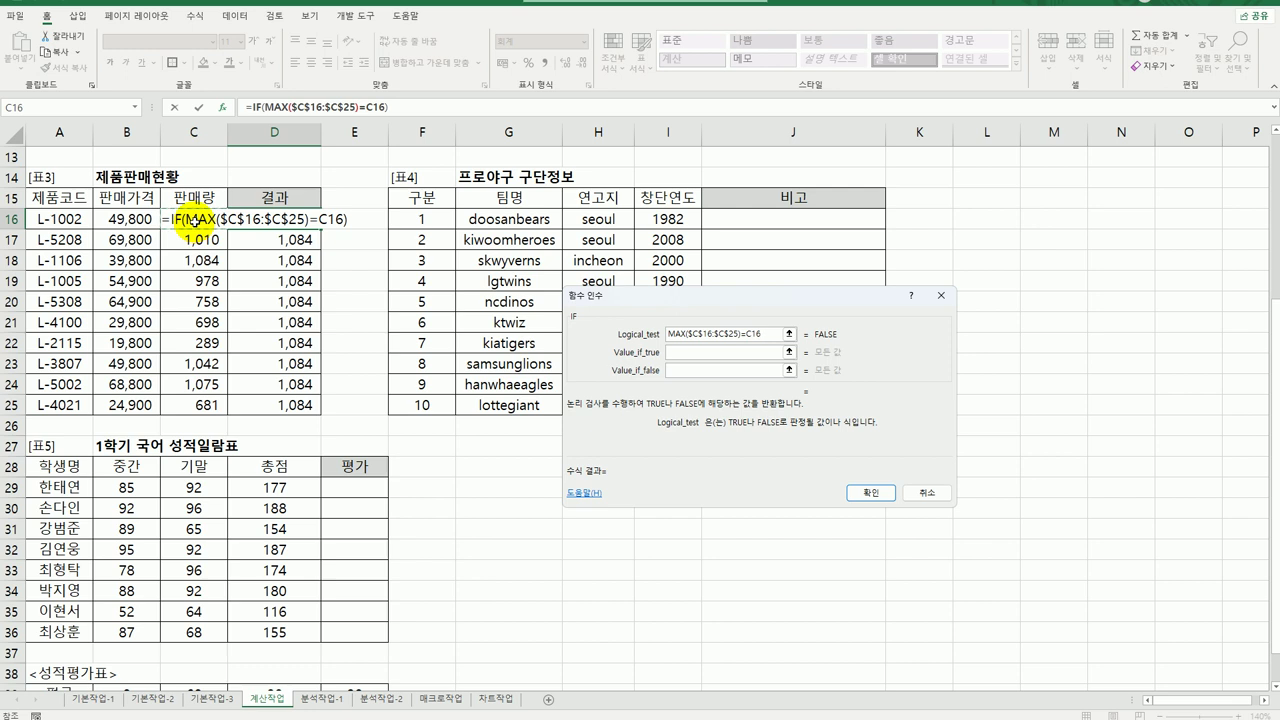
Set the IF function's Value_if_true argument to 최대판매
{"action": "left_click", "coordinate": [689, 352]}
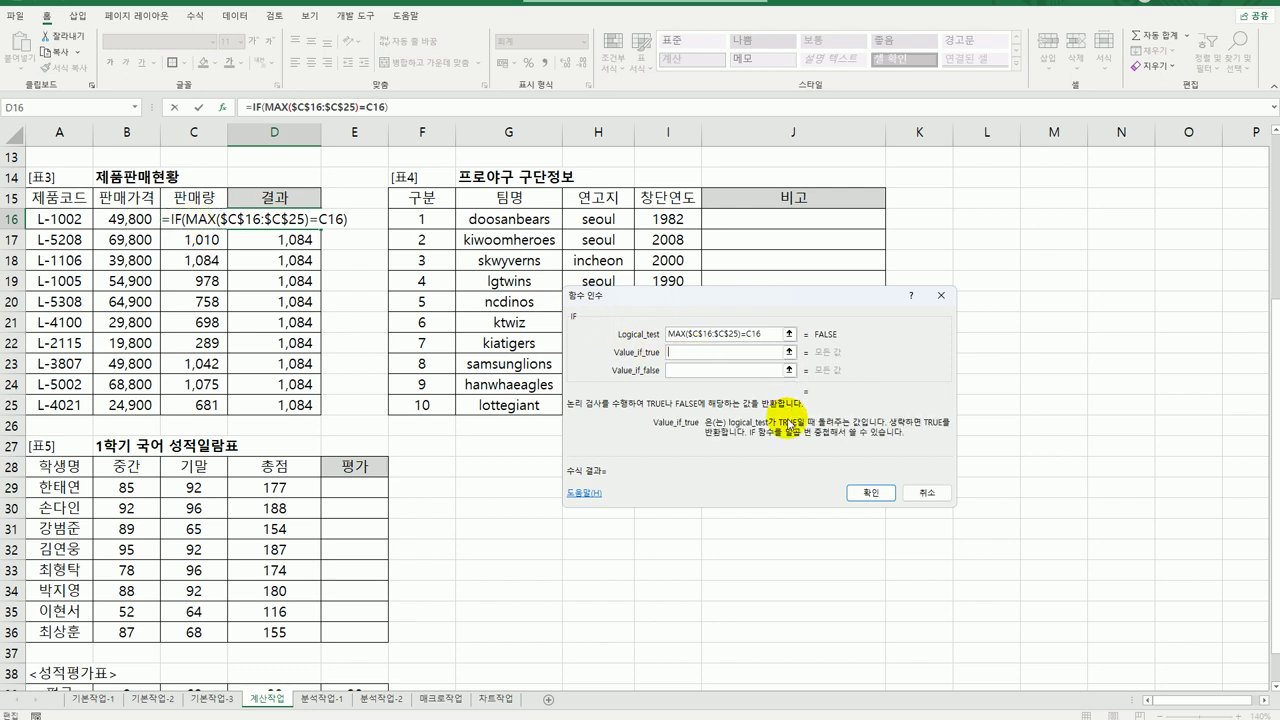
{"action": "type", "text": "ch"}
{"action": "key", "text": "BackSpace"}
{"action": "key", "text": "BackSpace"}
{"action": "key", "text": "BackSpace"}
{"action": "type", "text": "최대판매"}
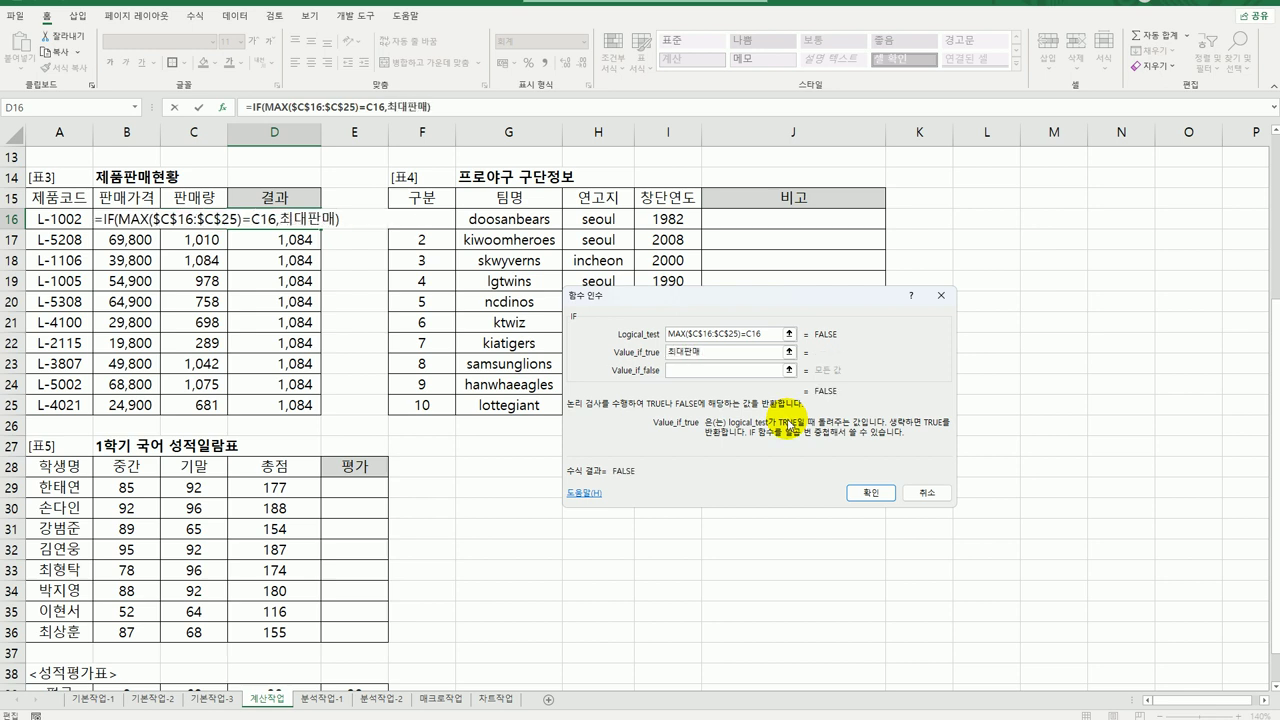
Copy the logical test MAX($C$16:$C$25)=C16 and nest a second IF function in the Value_if_false argument
{"action": "left_click", "coordinate": [731, 371]}
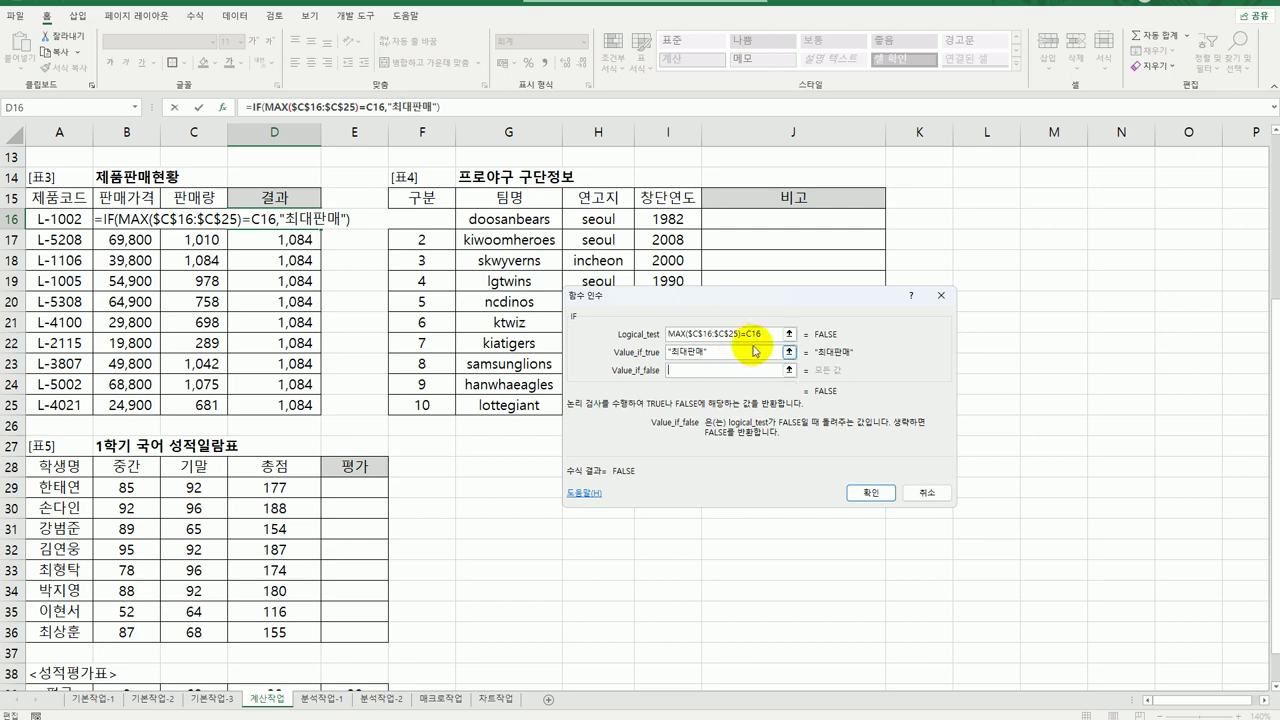
{"action": "left_click", "coordinate": [761, 337]}
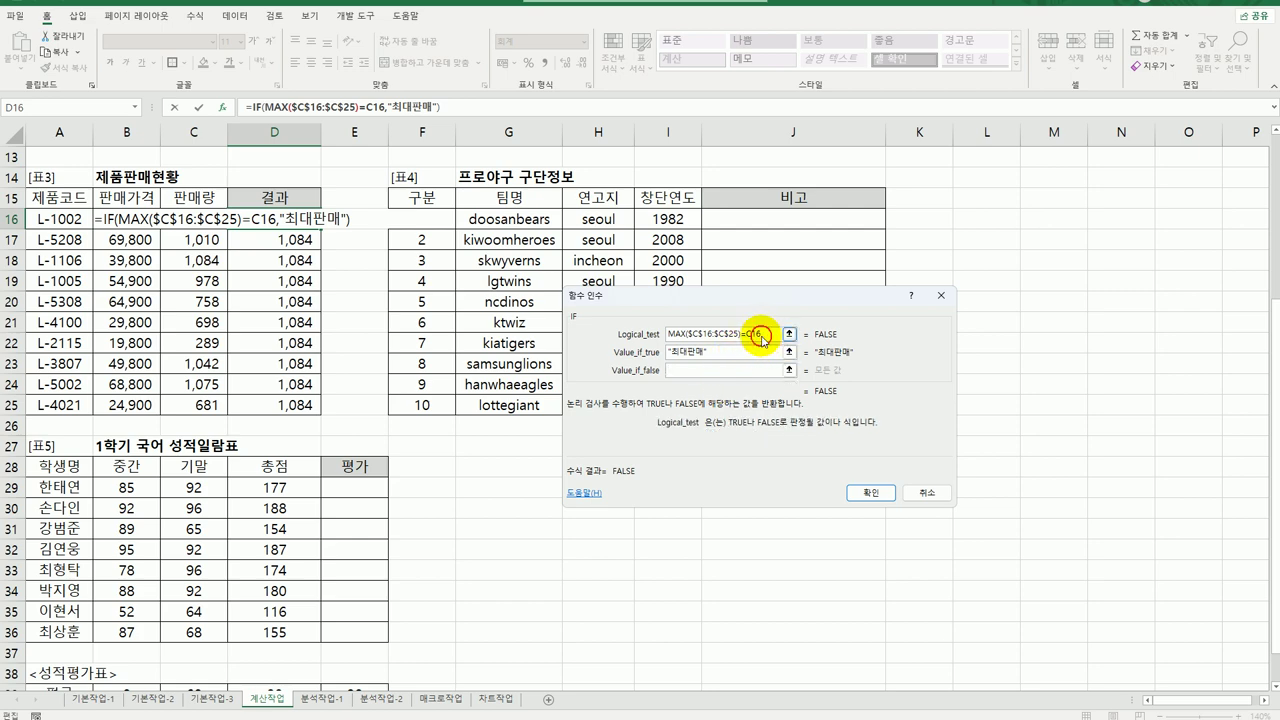
{"action": "double_click", "coordinate": [649, 337]}
{"action": "key", "text": "ctrl+c"}
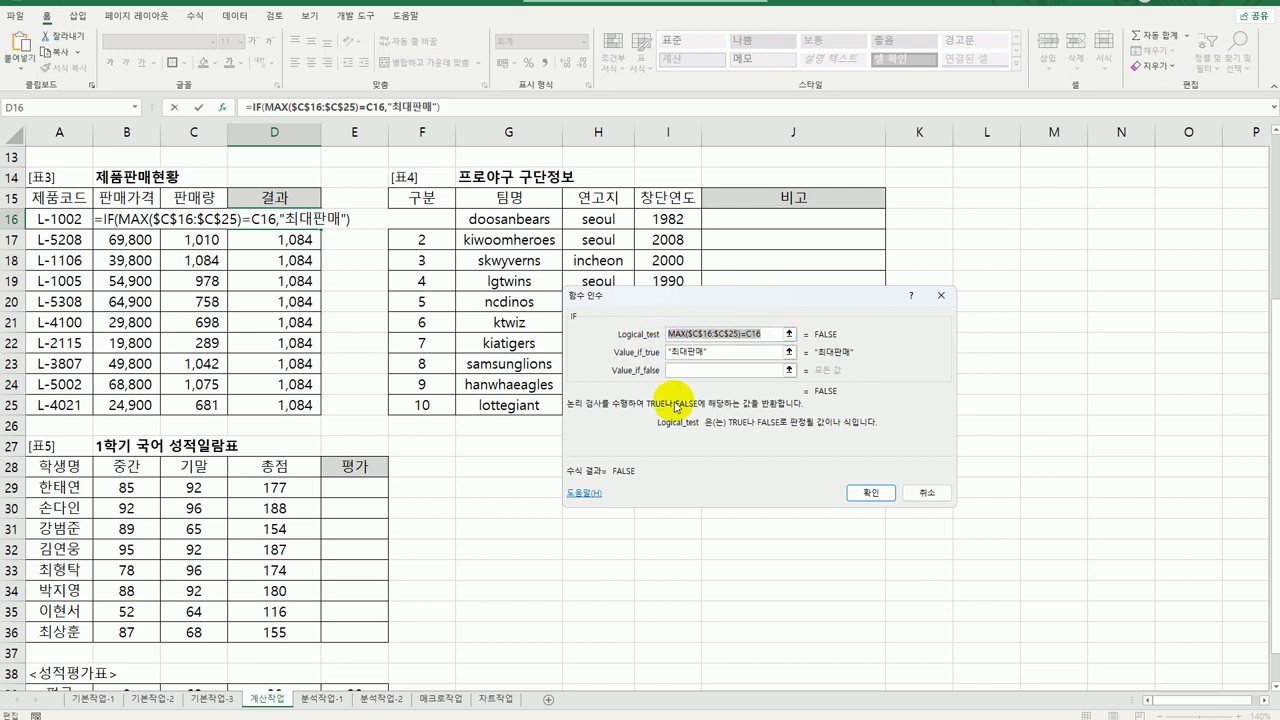
{"action": "left_click", "coordinate": [694, 369]}
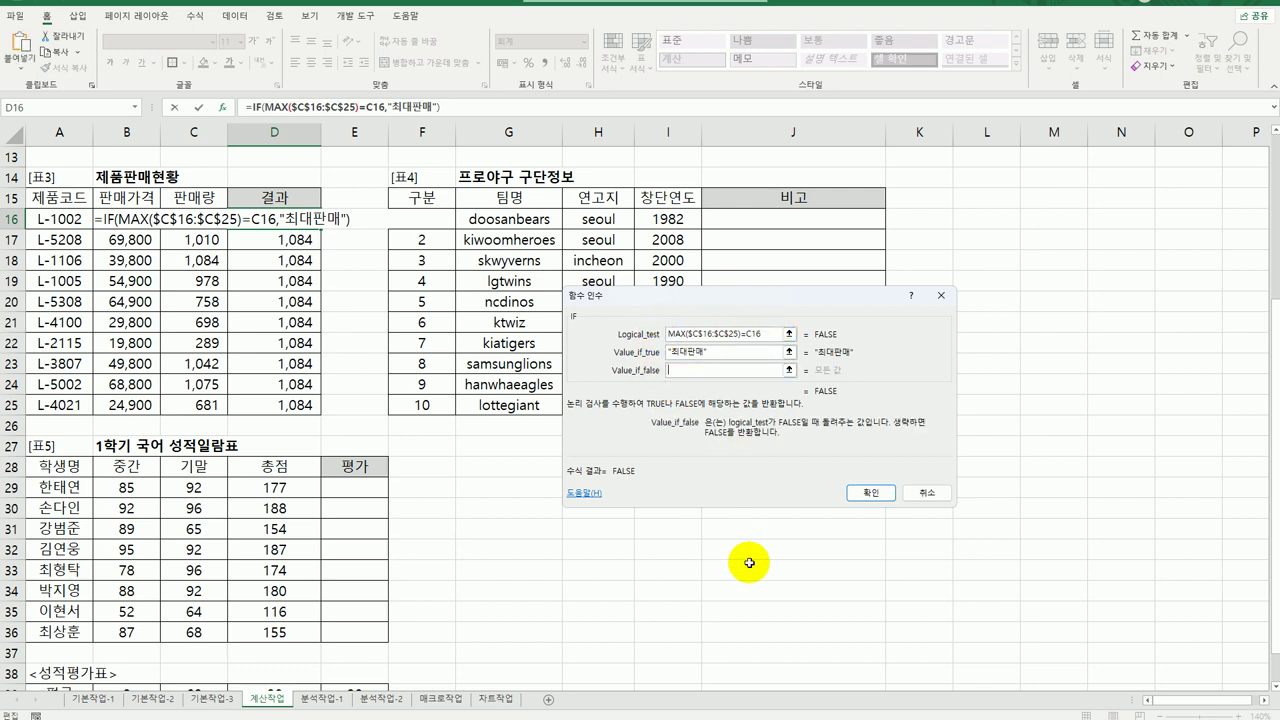
{"action": "left_click", "coordinate": [138, 108]}
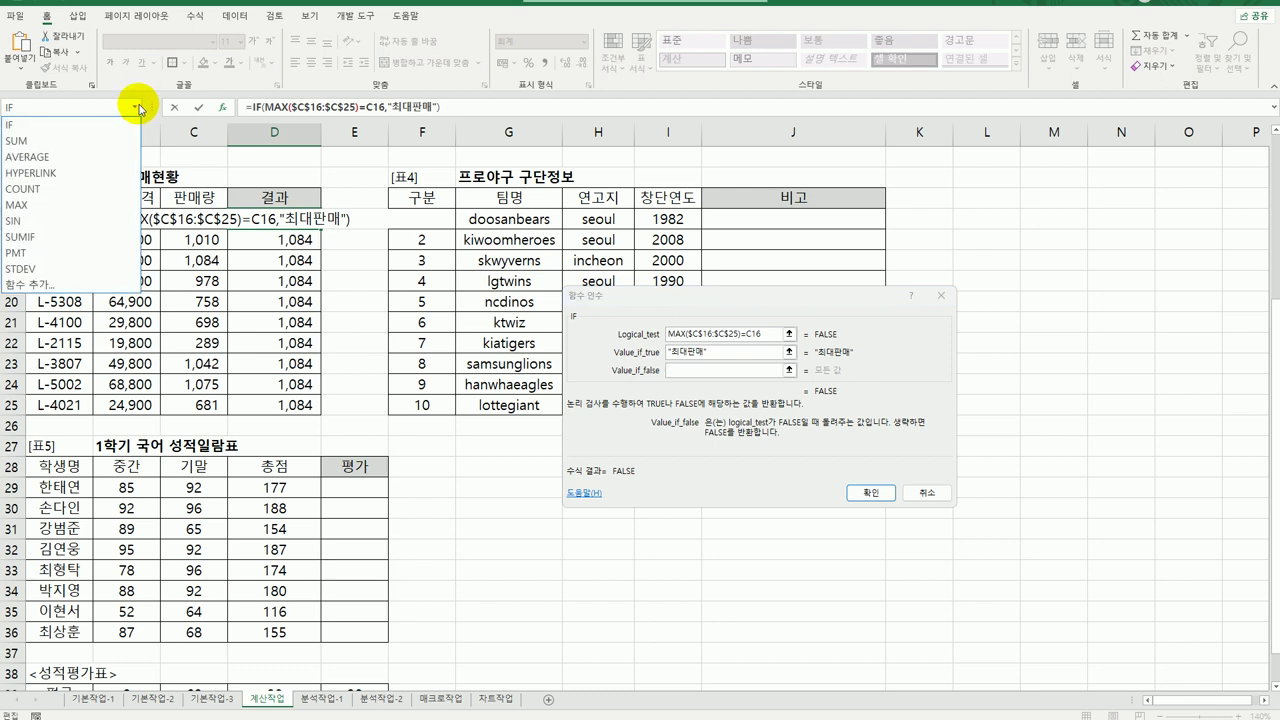
{"action": "left_click", "coordinate": [115, 126]}
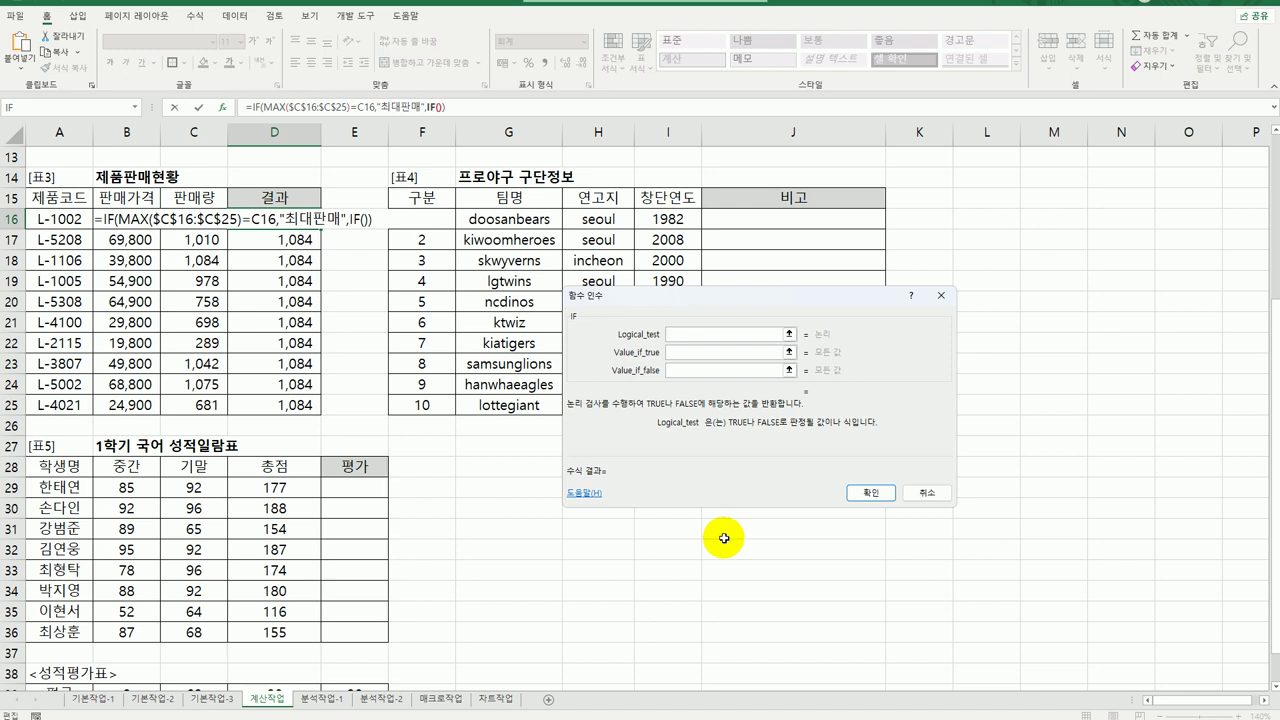
Paste the copied test as the nested IF's logical test and replace MAX with MIN, giving MIN($C$16:$C$25)=C16
{"action": "key", "text": "ctrl+v"}
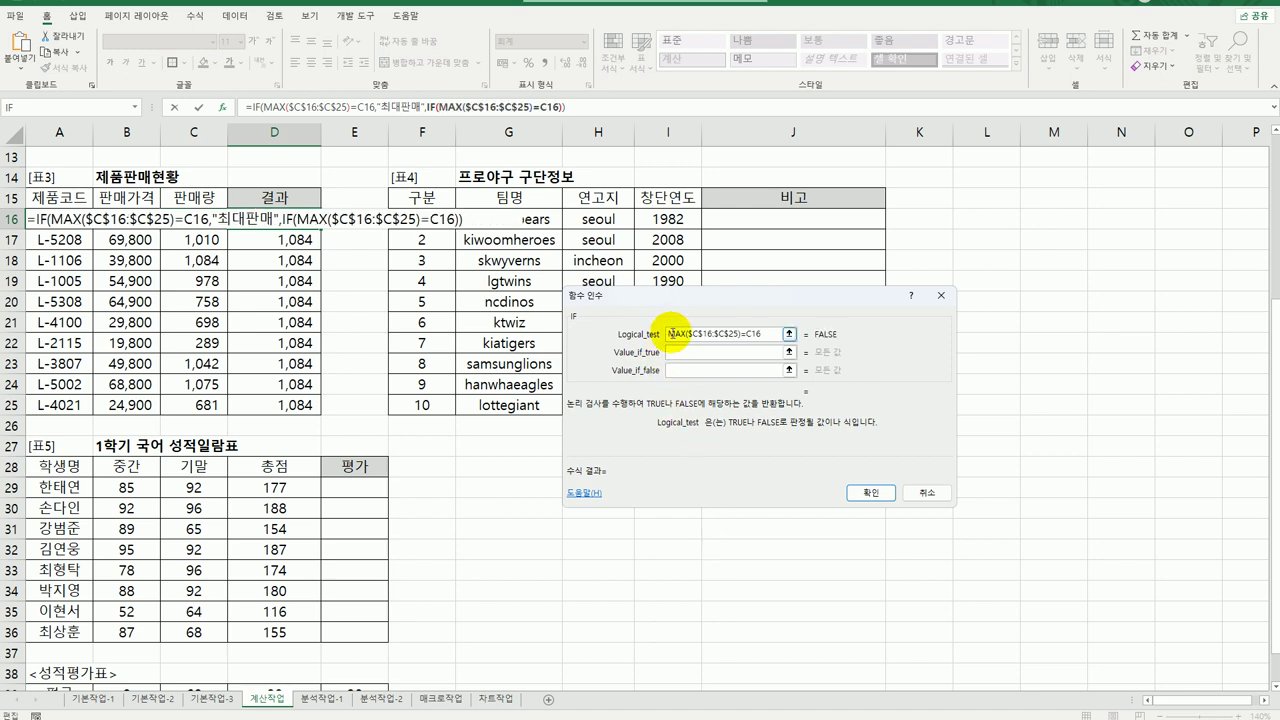
{"action": "left_click_drag", "start_coordinate": [668, 334], "coordinate": [688, 334]}
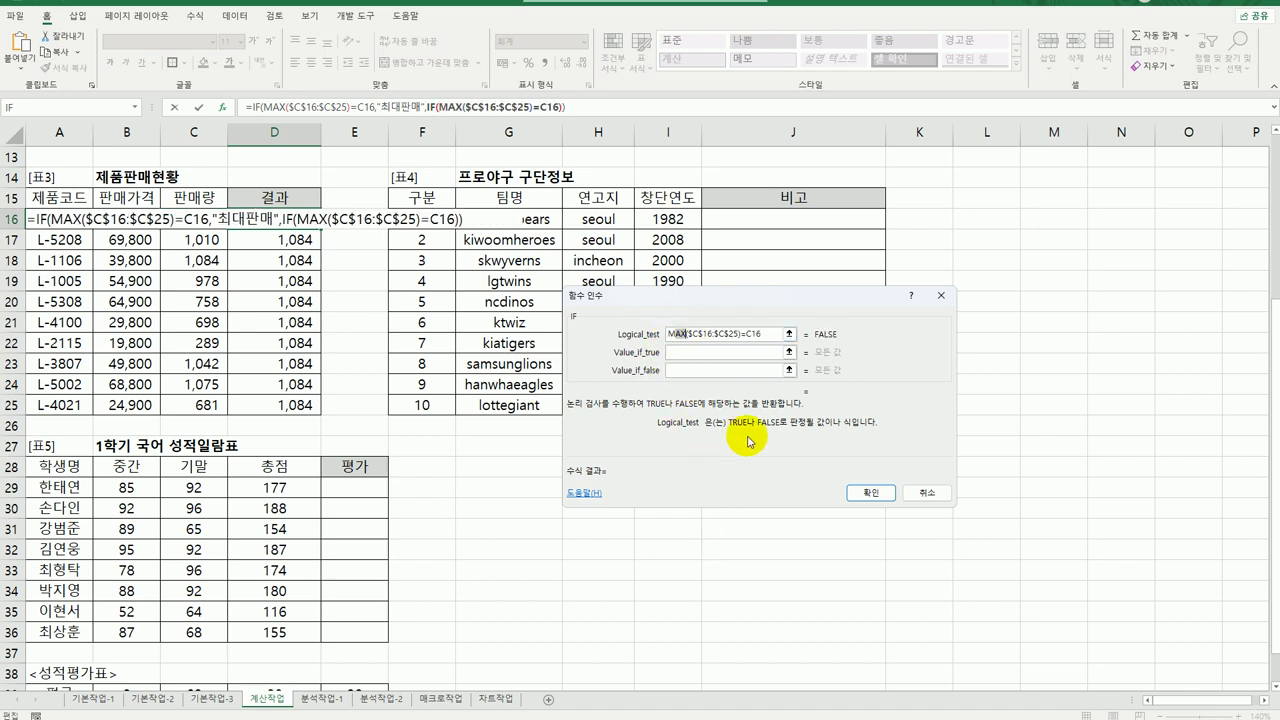
{"action": "type", "text": "M"}
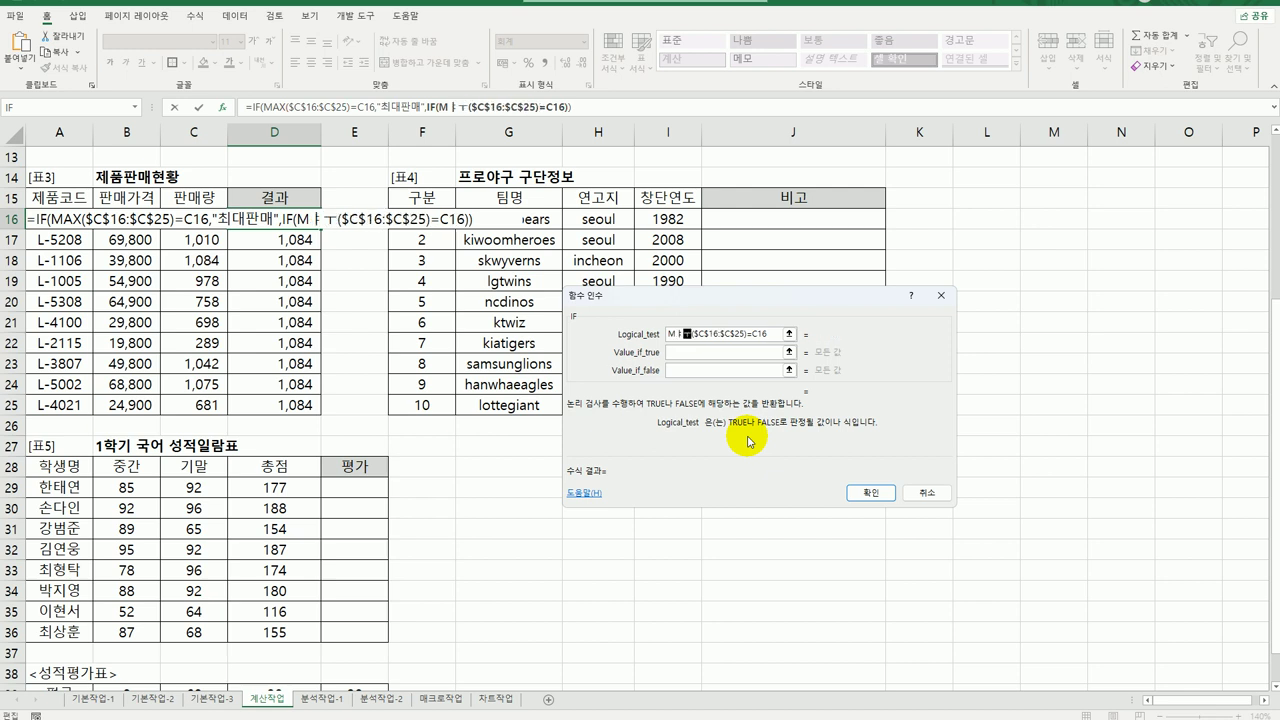
{"action": "type", "text": "in"}
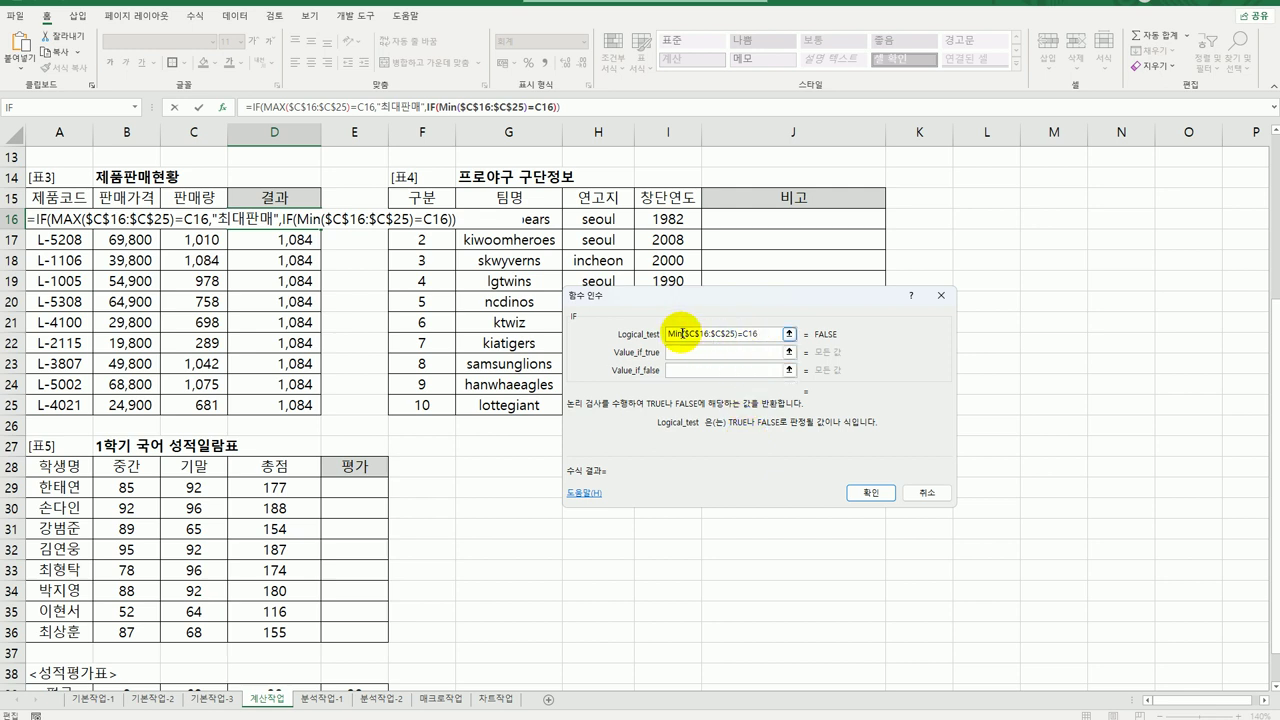
Set the nested IF's Value_if_true to 최소판매 and its Value_if_false to an empty string ("")
{"action": "left_click", "coordinate": [721, 355]}
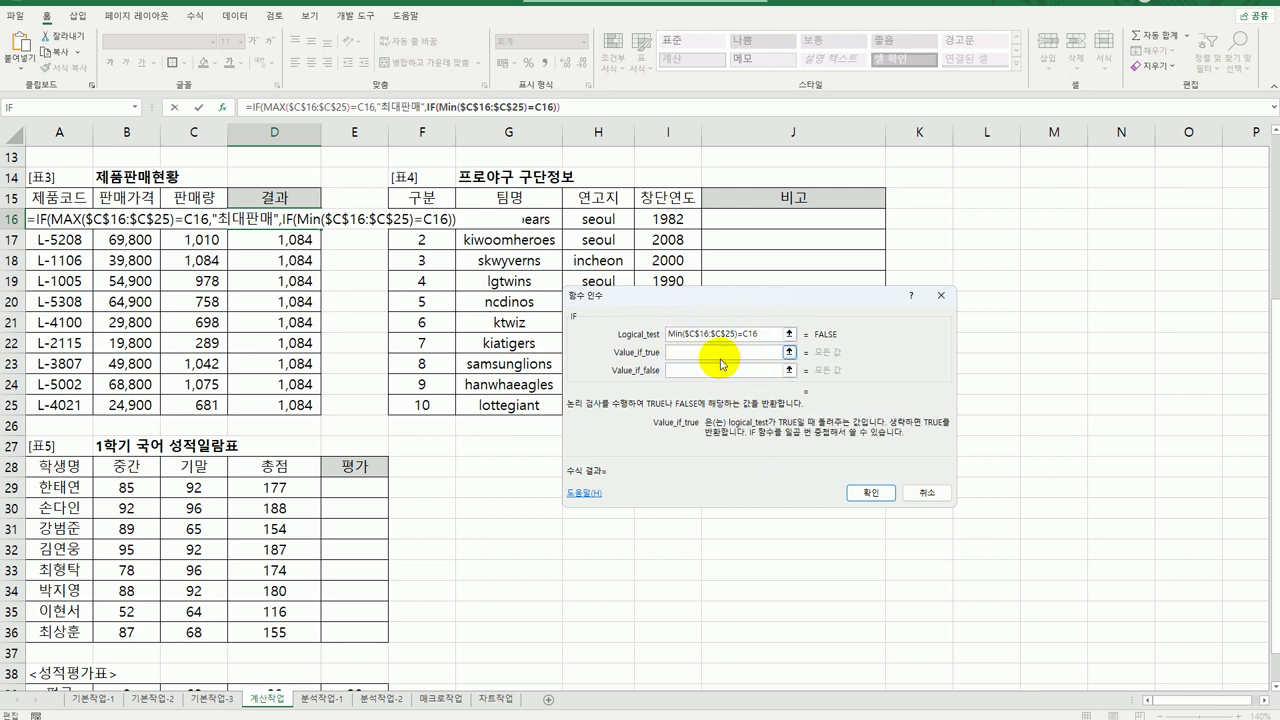
{"action": "type", "text": "ch"}
{"action": "key", "text": "BackSpace"}
{"action": "key", "text": "BackSpace"}
{"action": "key", "text": "BackSpace"}
{"action": "type", "text": "ㅊ"}
{"action": "type", "text": "소판매"}
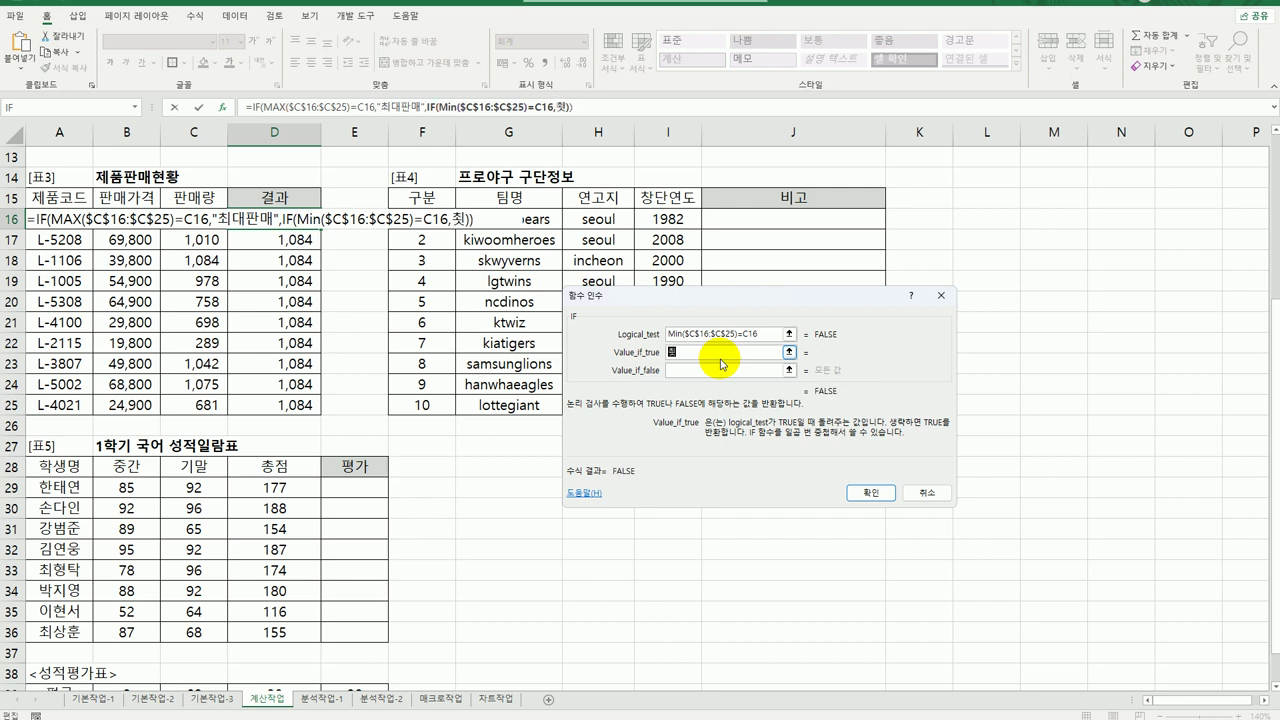
{"action": "key", "text": "Tab"}
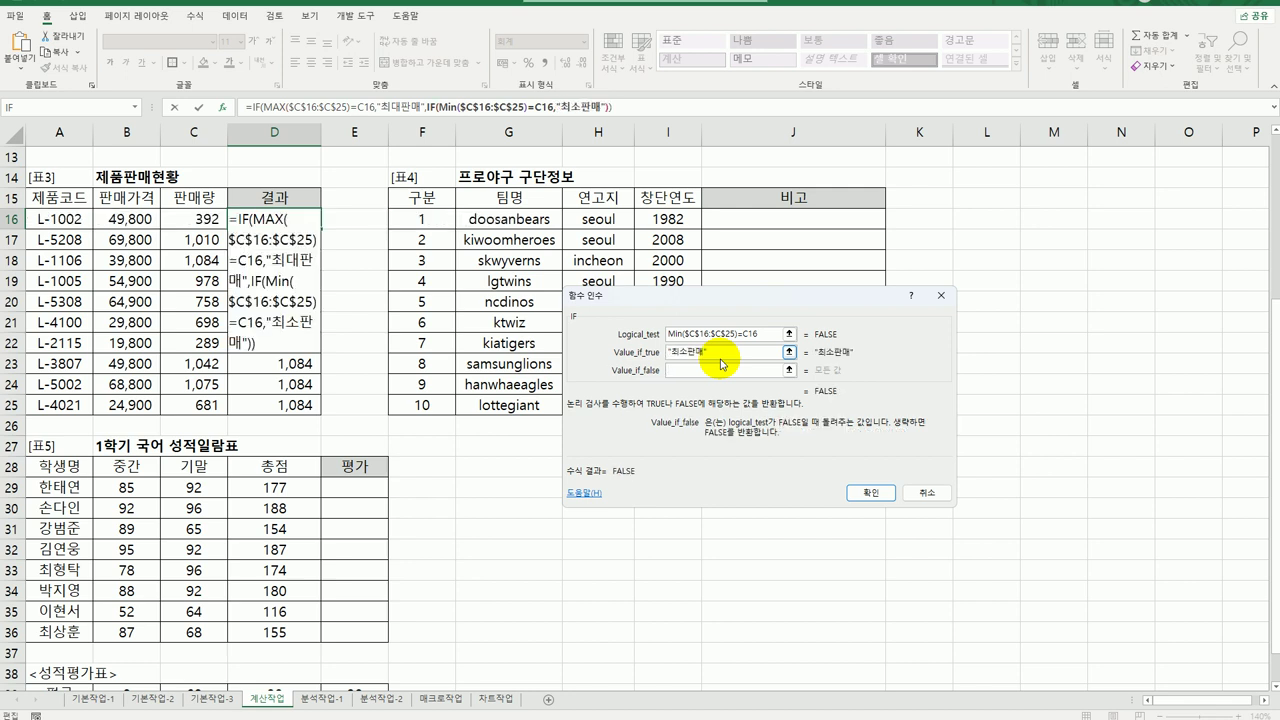
{"action": "type", "text": "\"\""}
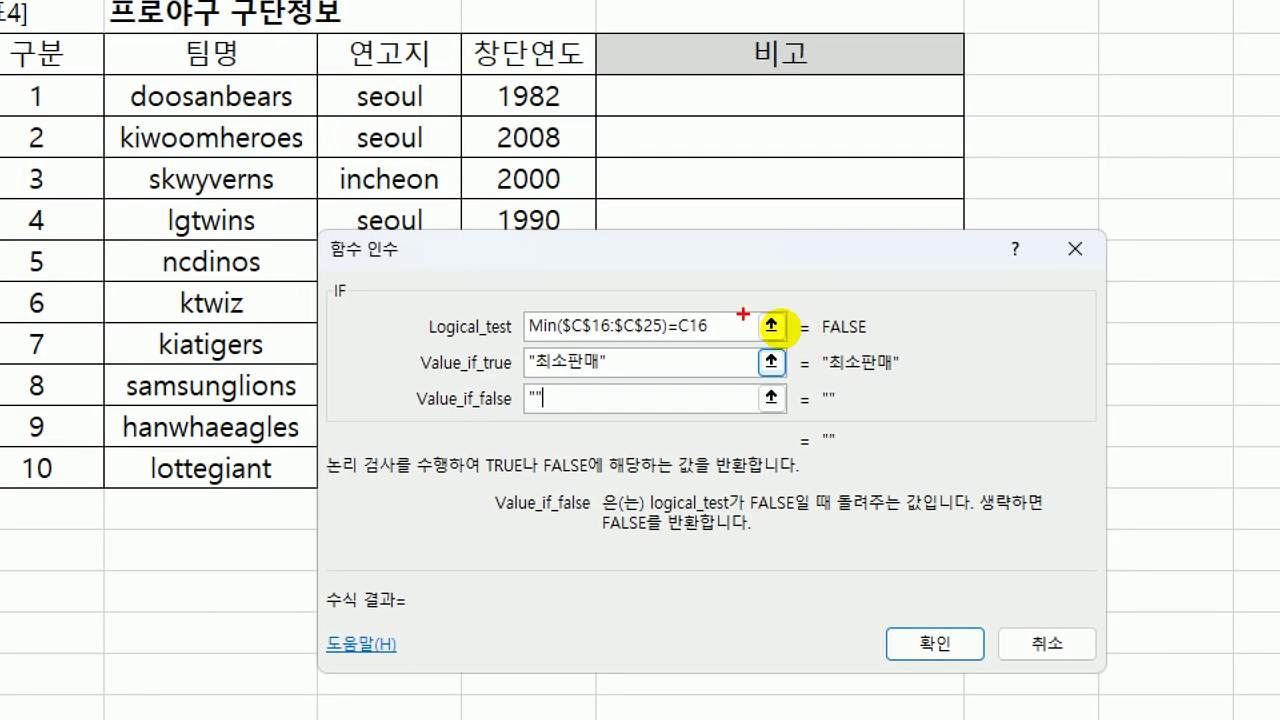
{"action": "left_click_drag", "start_coordinate": [520, 349], "coordinate": [716, 352]}
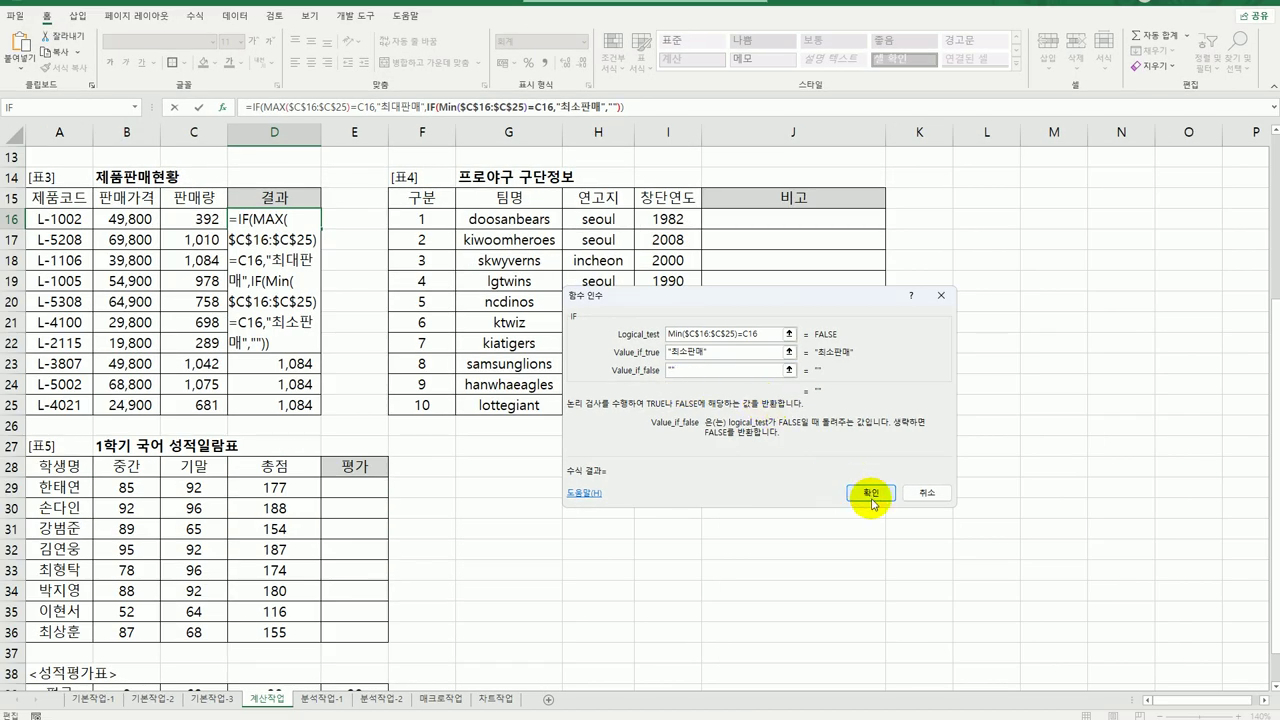
Accept the nested IF formula in D16 and fill it down to D25
{"action": "left_click", "coordinate": [871, 493]}
{"action": "left_click_drag", "start_coordinate": [322, 231], "coordinate": [323, 410]}
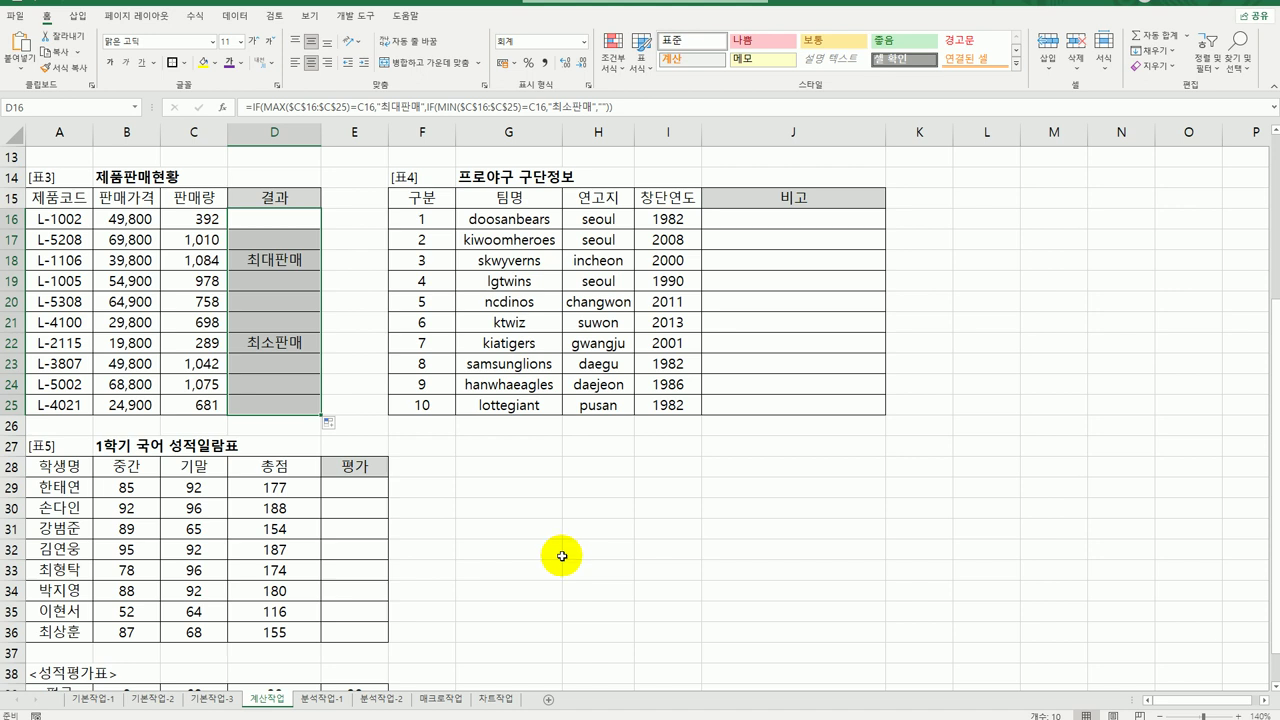
{"action": "left_click", "coordinate": [291, 402]}
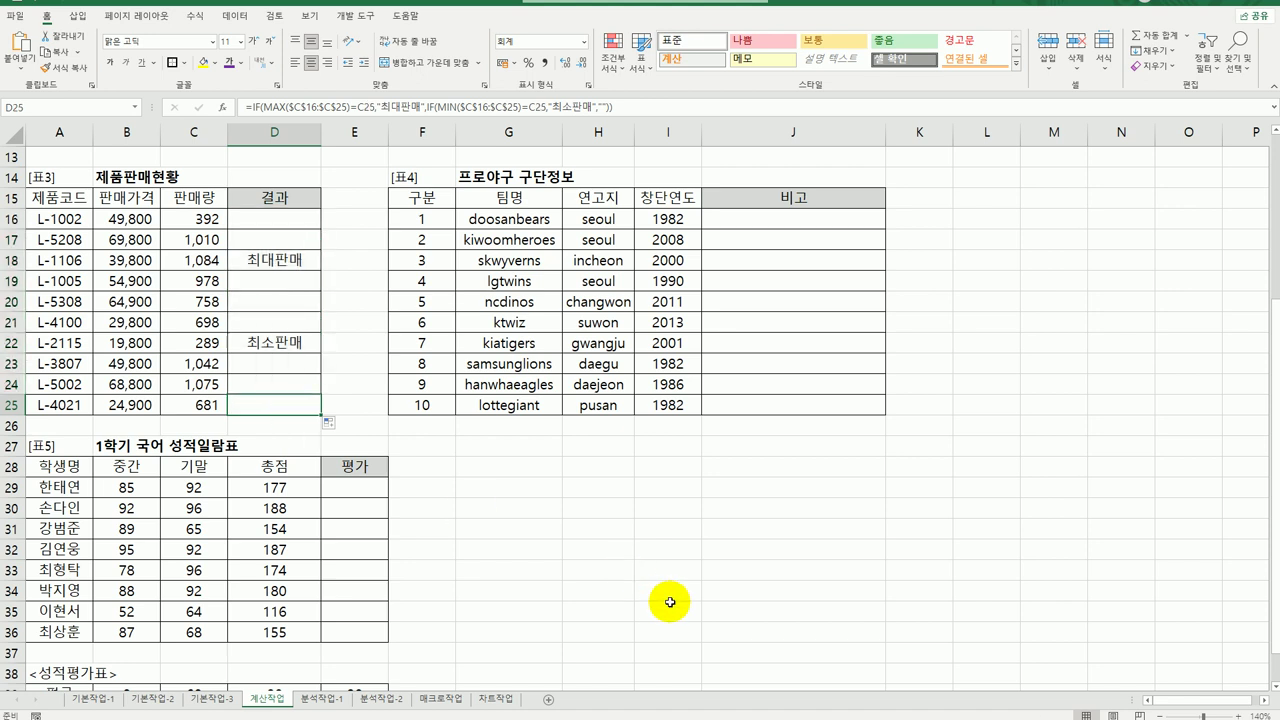
Enter =UPPER(G16) in J16 of the 비고 column and fill it down to J25
{"action": "left_click", "coordinate": [845, 219]}
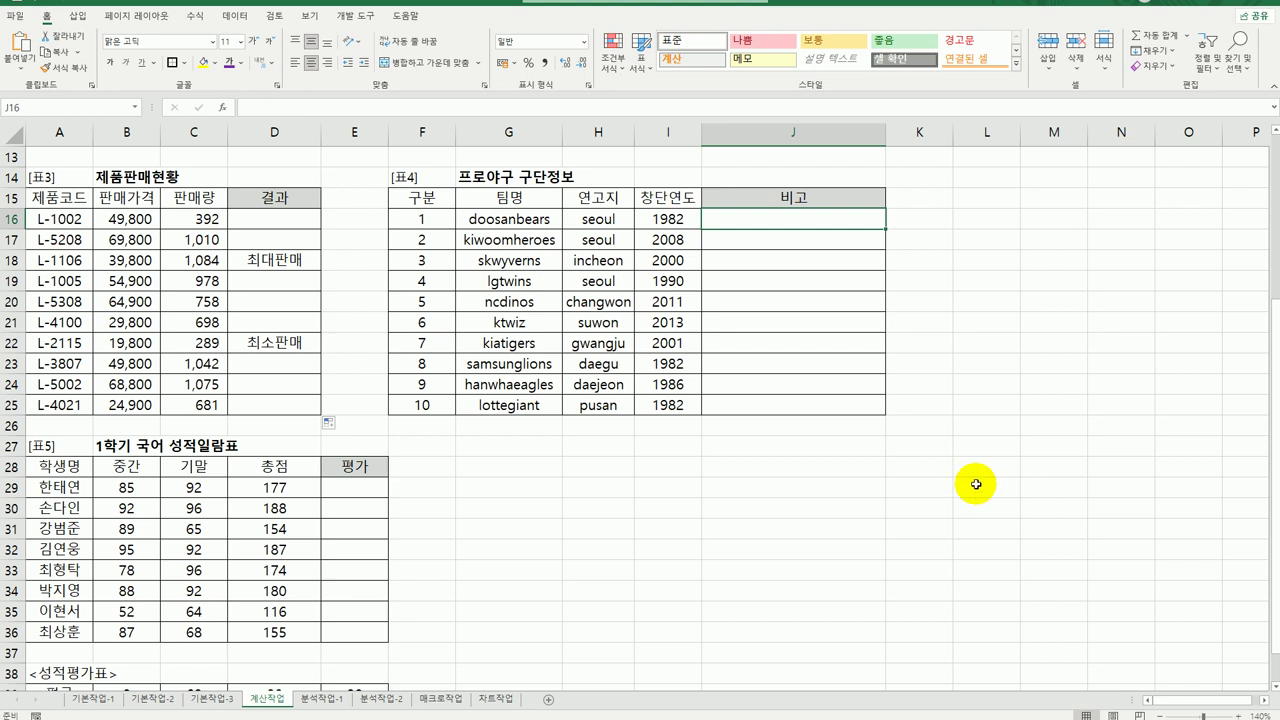
{"action": "type", "text": "="}
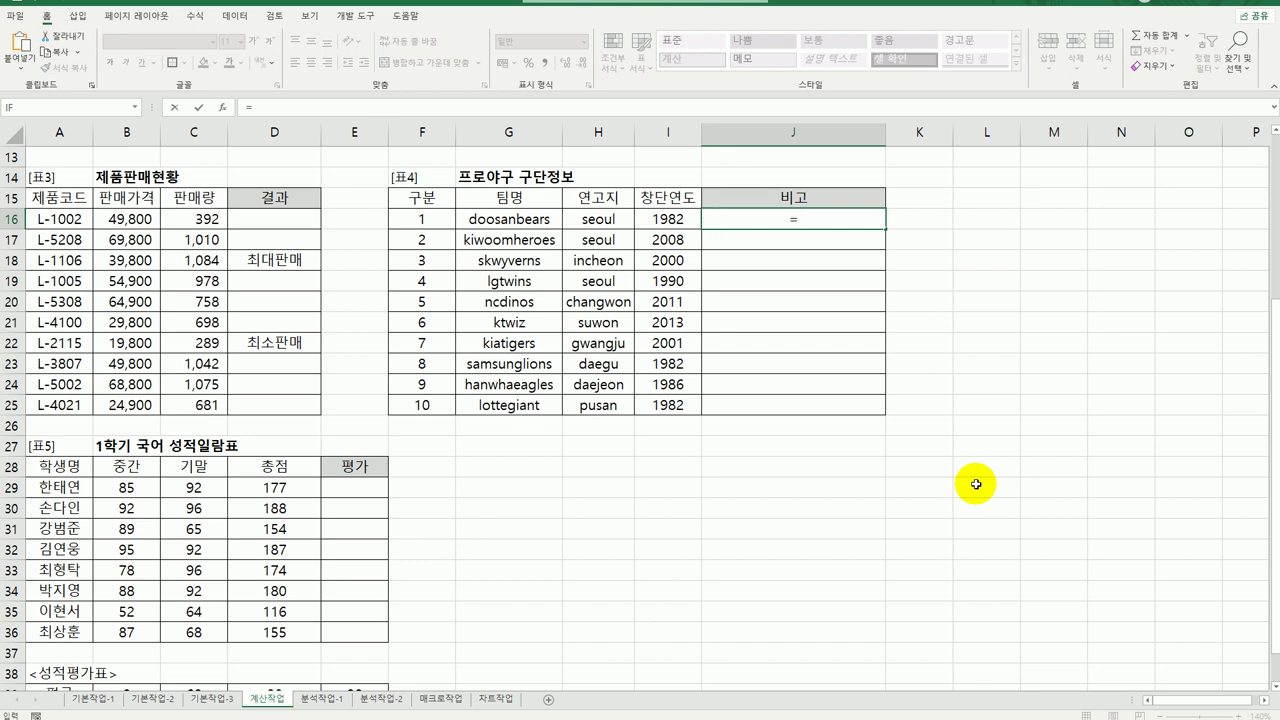
{"action": "type", "text": "up"}
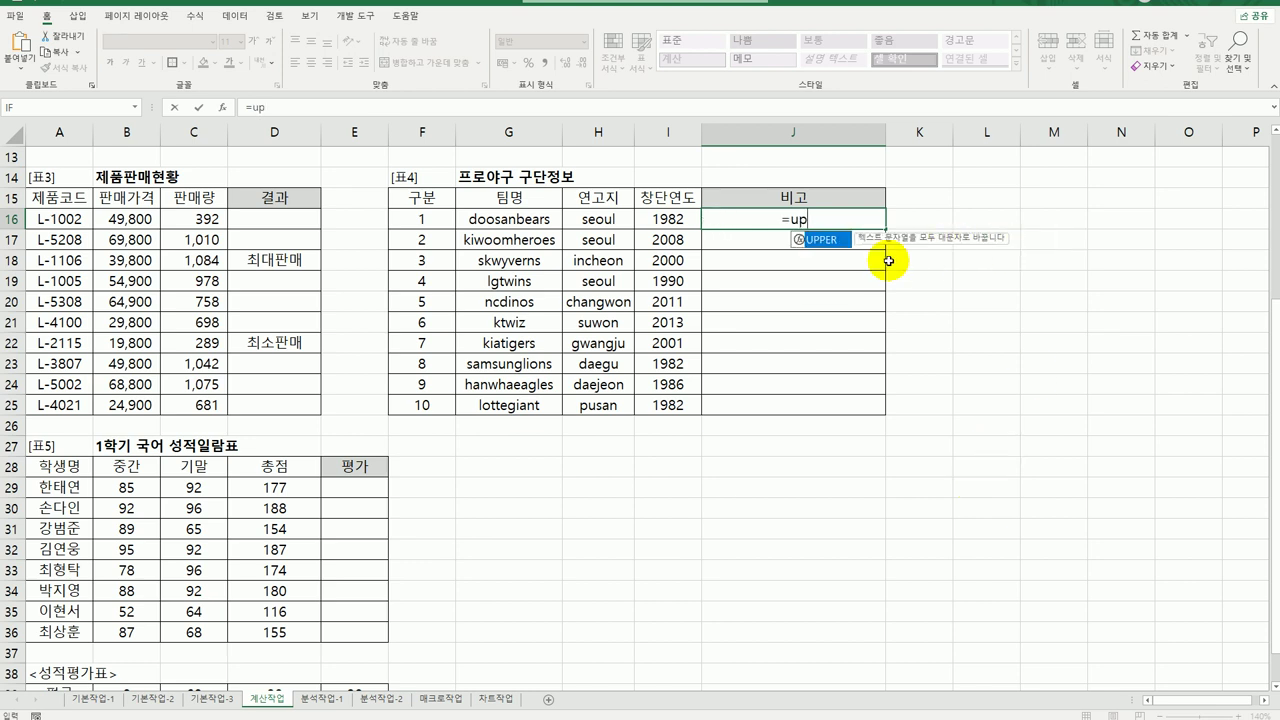
{"action": "double_click", "coordinate": [828, 241]}
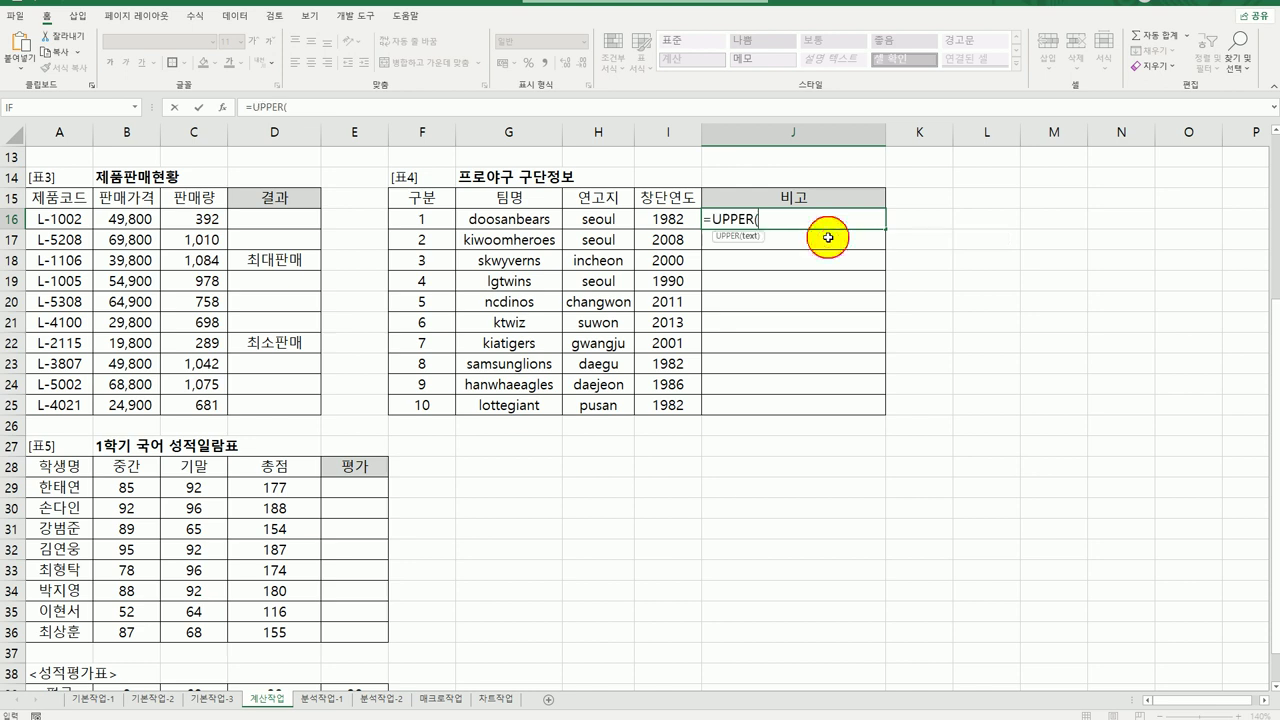
{"action": "left_click", "coordinate": [540, 219]}
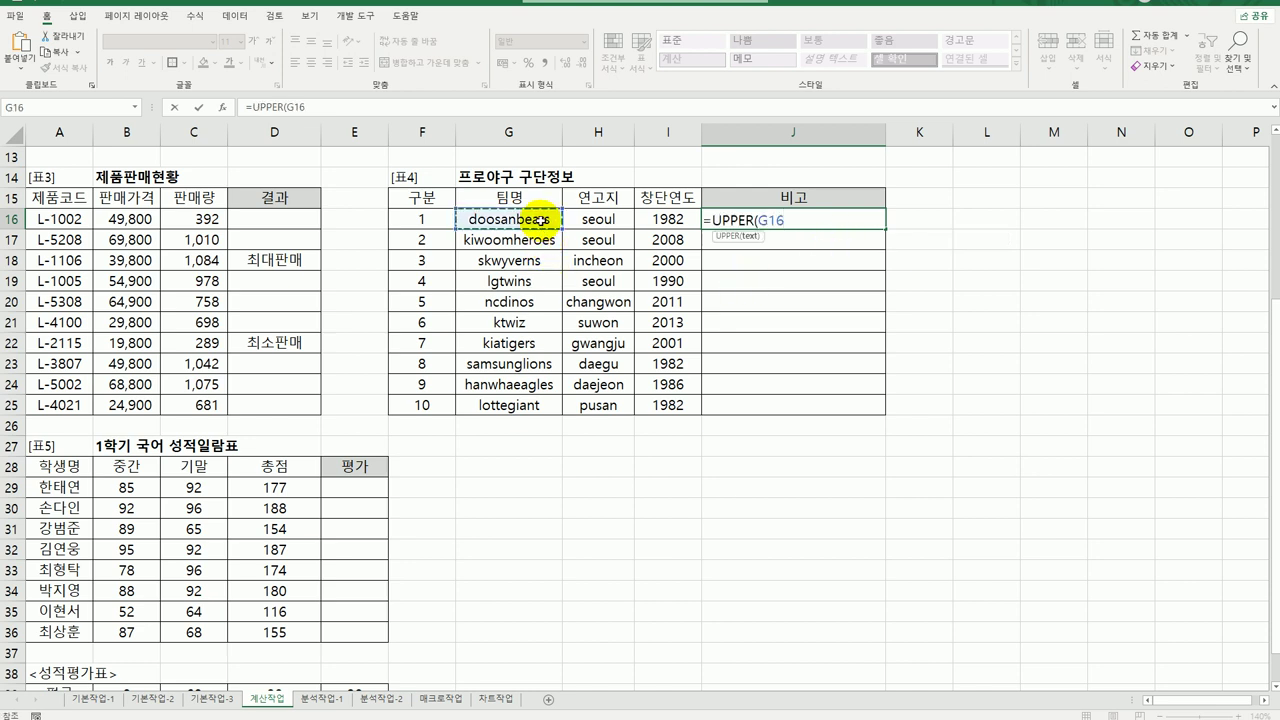
{"action": "key", "text": "ctrl+Return"}
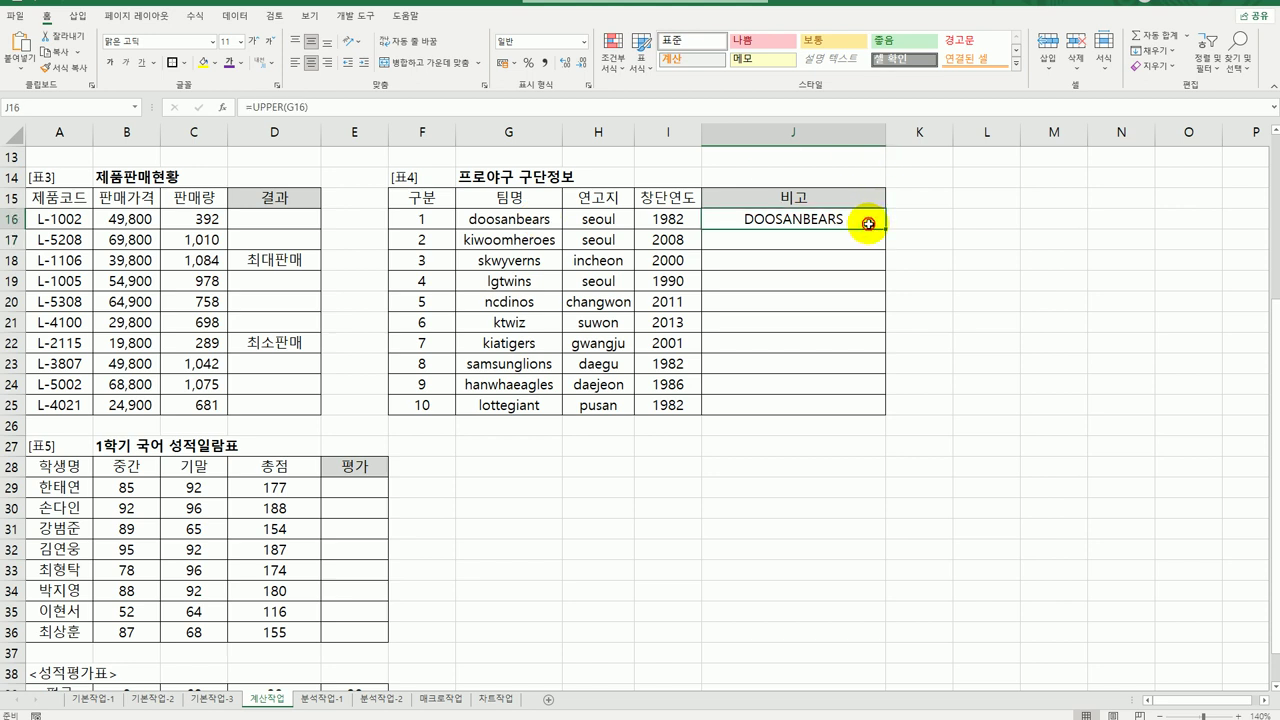
{"action": "left_click_drag", "start_coordinate": [889, 223], "coordinate": [889, 412]}
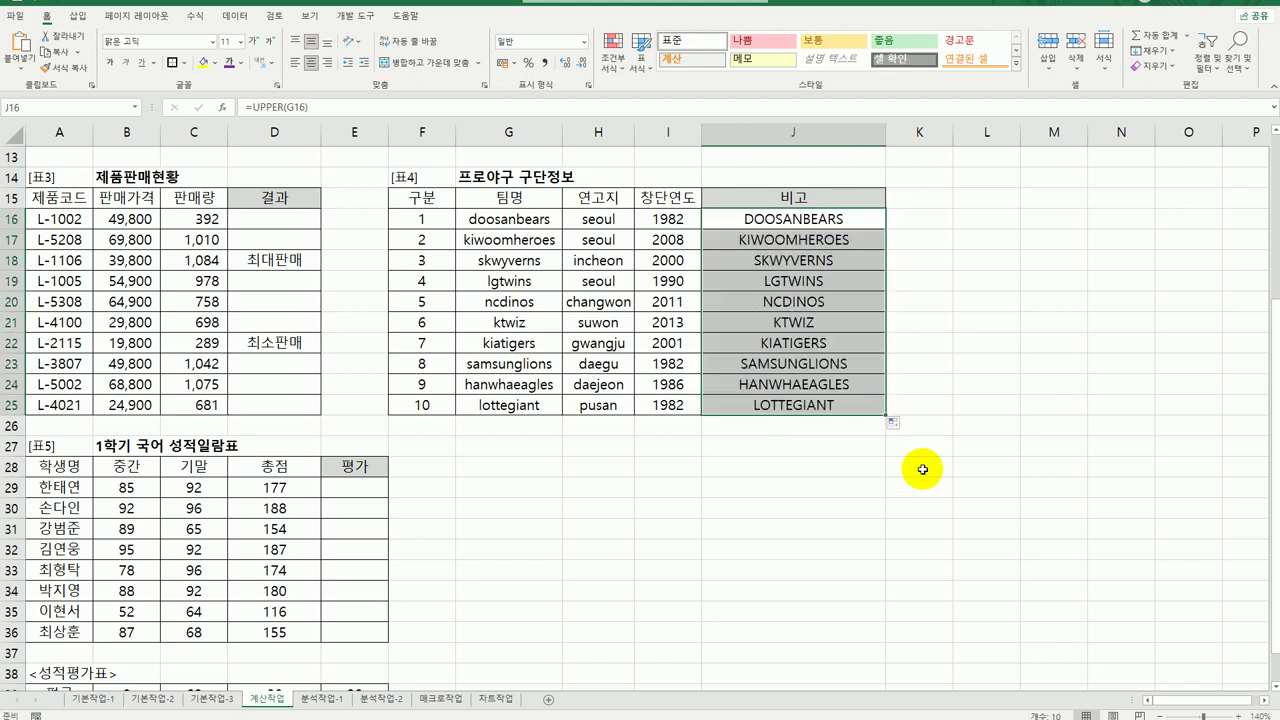
Extend the J16 formula with &"("&PROPER(H16) and refill it down to J25
{"action": "double_click", "coordinate": [868, 224]}
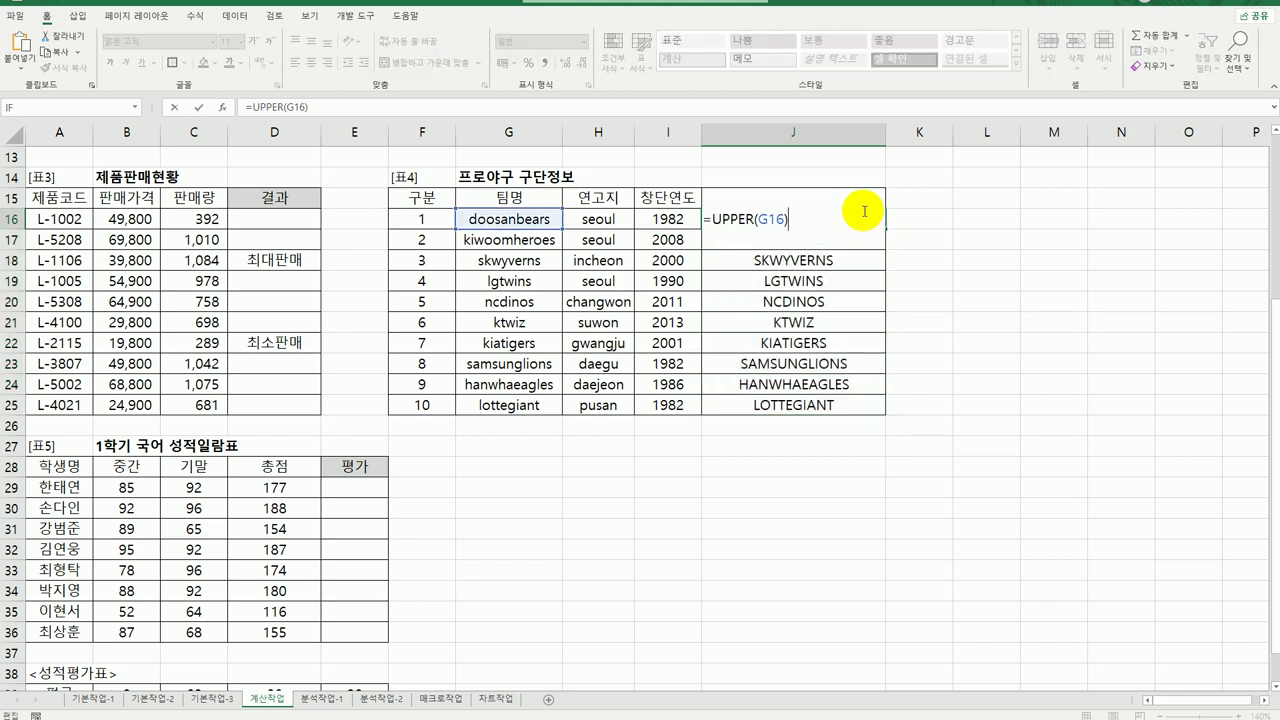
{"action": "type", "text": "&"}
{"action": "type", "text": "\"(\"&"}
{"action": "type", "text": "ㅓ"}
{"action": "type", "text": "pro"}
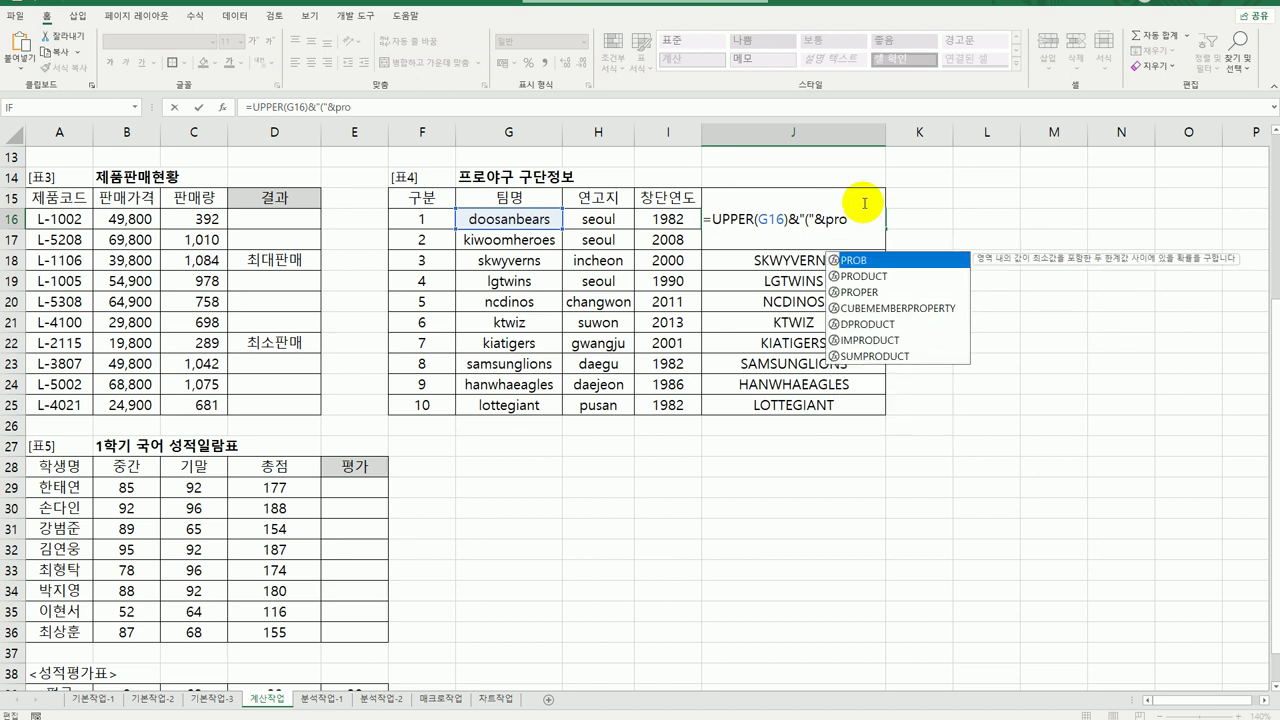
{"action": "double_click", "coordinate": [880, 292]}
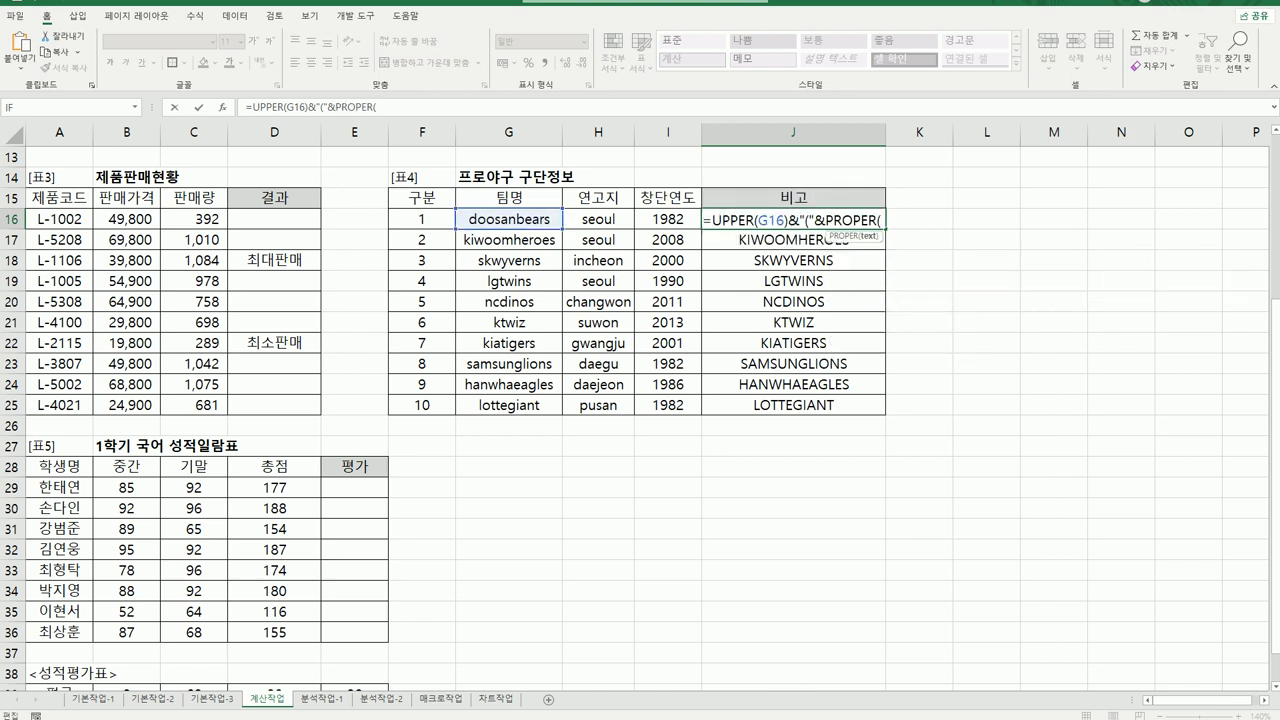
{"action": "left_click", "coordinate": [600, 219]}
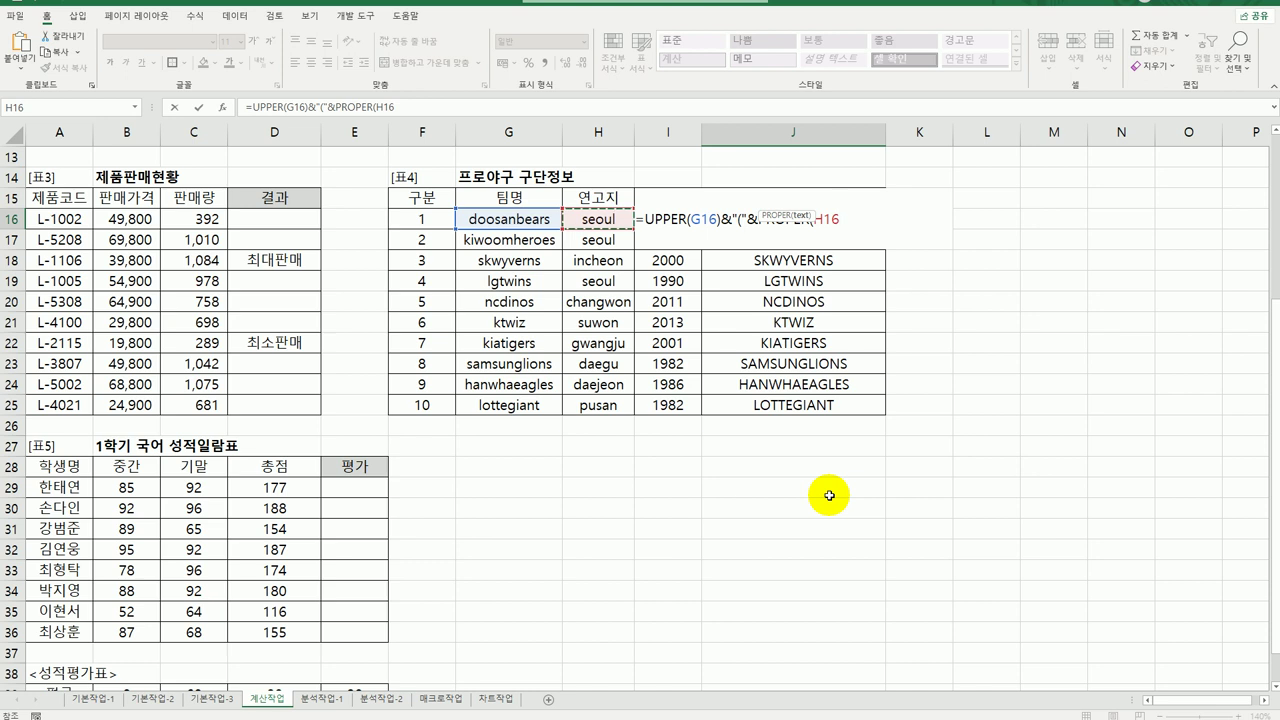
{"action": "key", "text": "Return"}
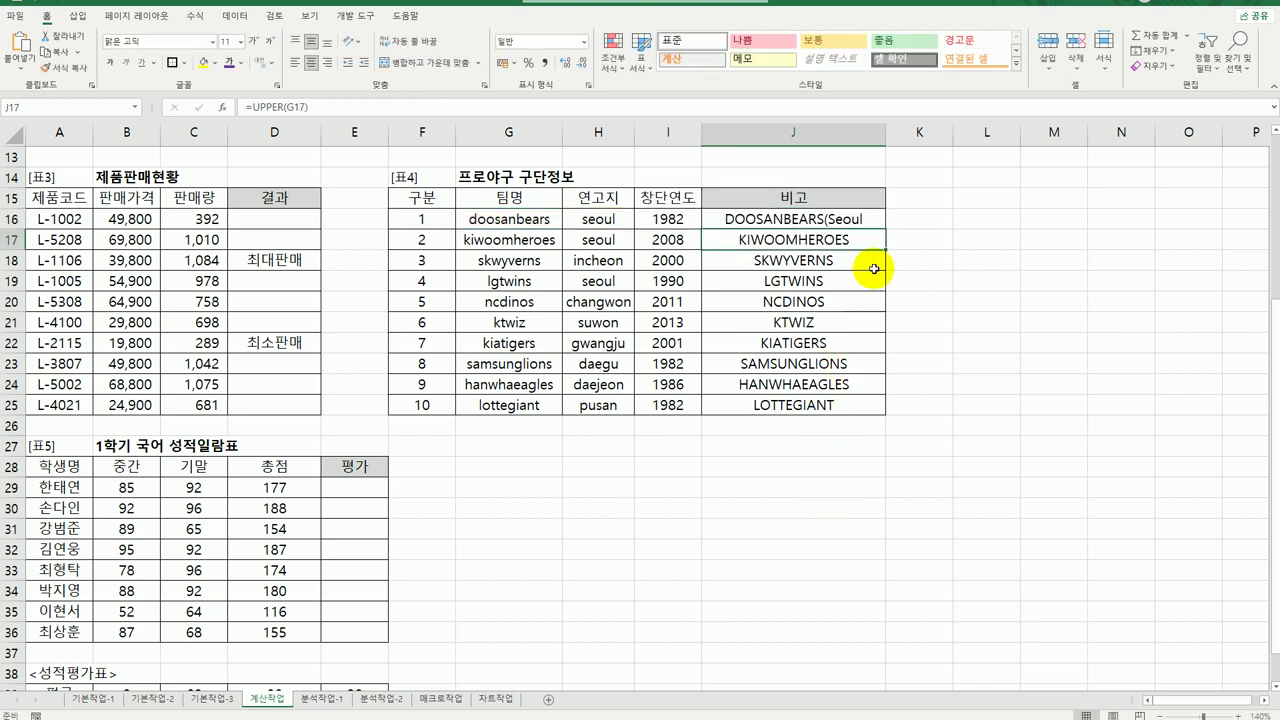
{"action": "left_click", "coordinate": [862, 218]}
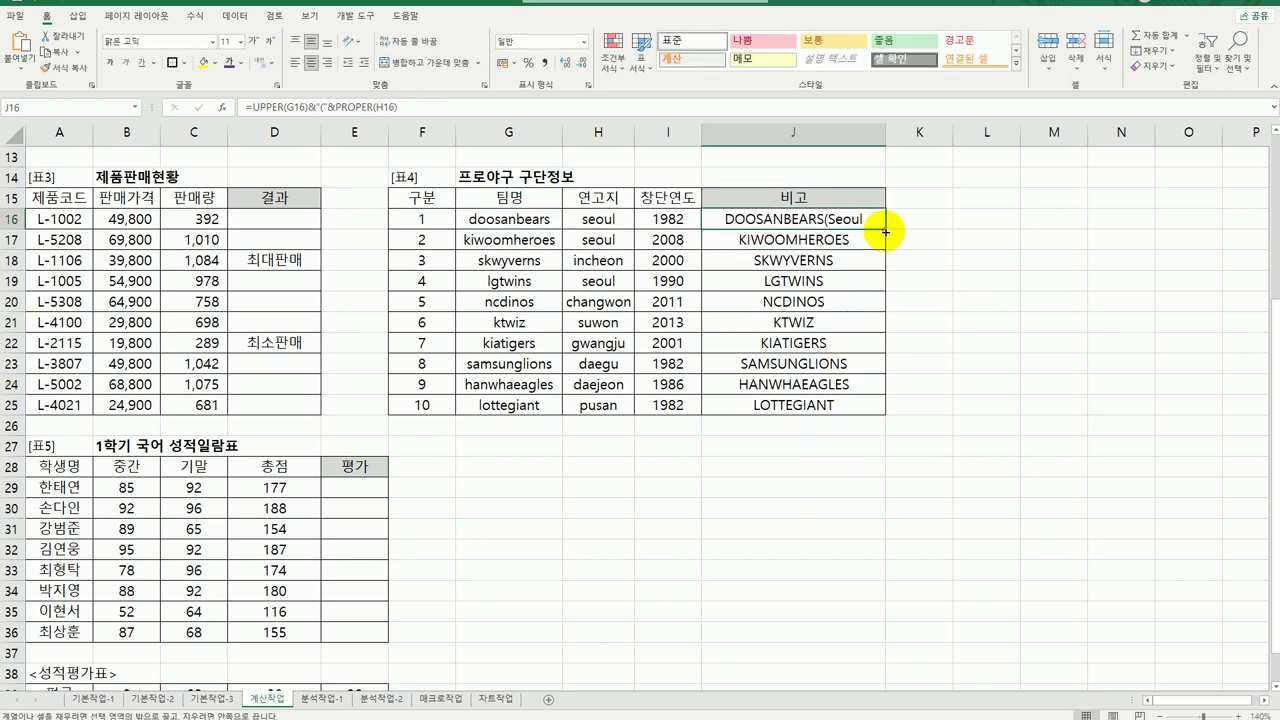
{"action": "left_click_drag", "start_coordinate": [885, 231], "coordinate": [883, 405]}
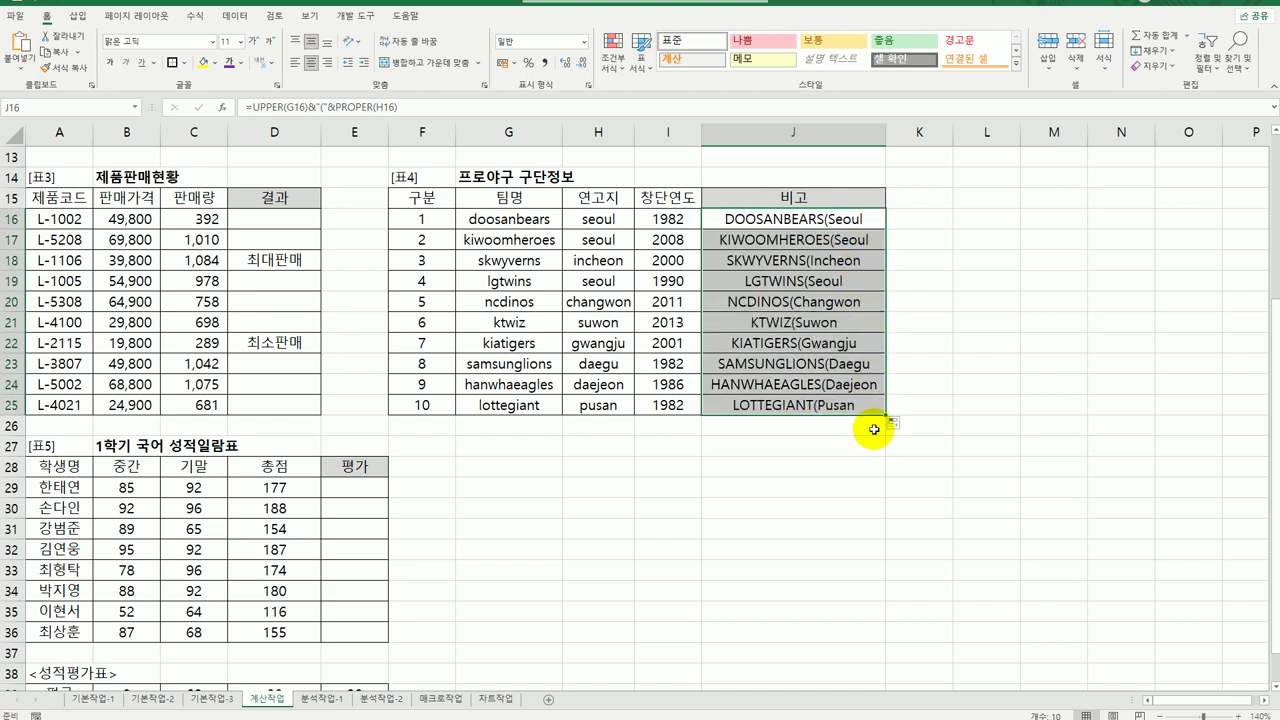
Append &")" to the end of the J16 formula and refill it down to J25
{"action": "double_click", "coordinate": [883, 220]}
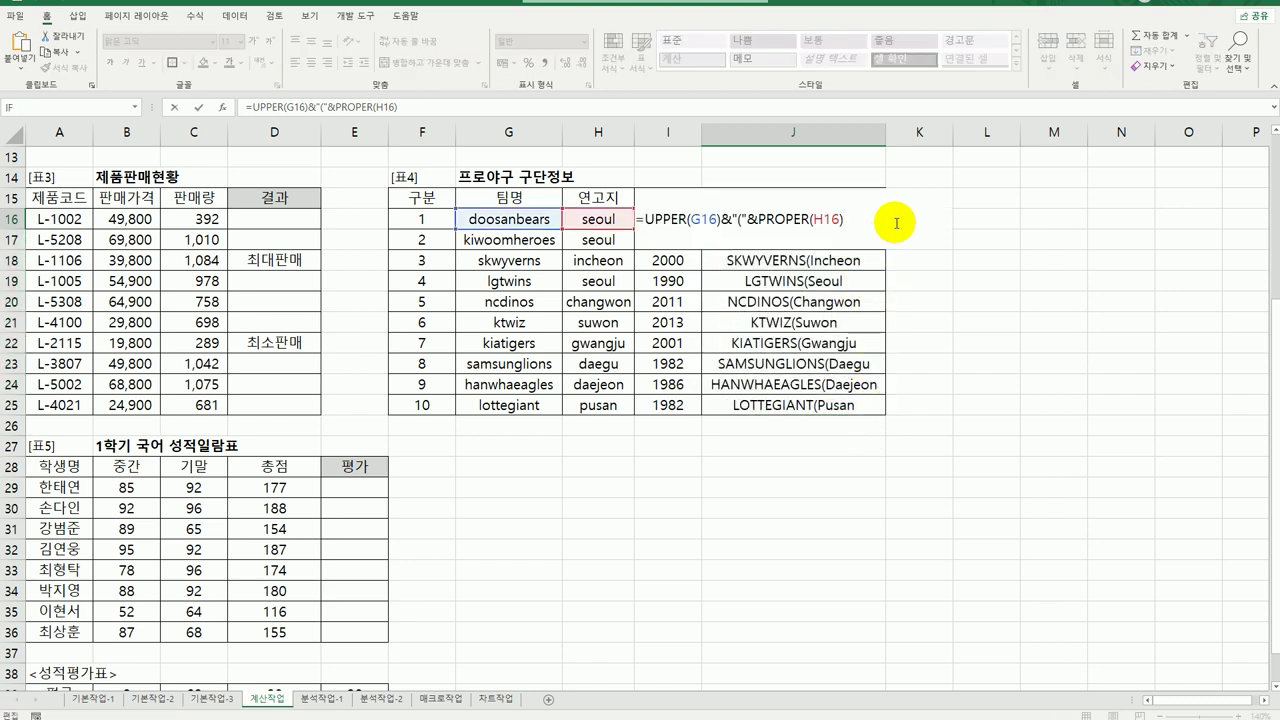
{"action": "type", "text": "&"}
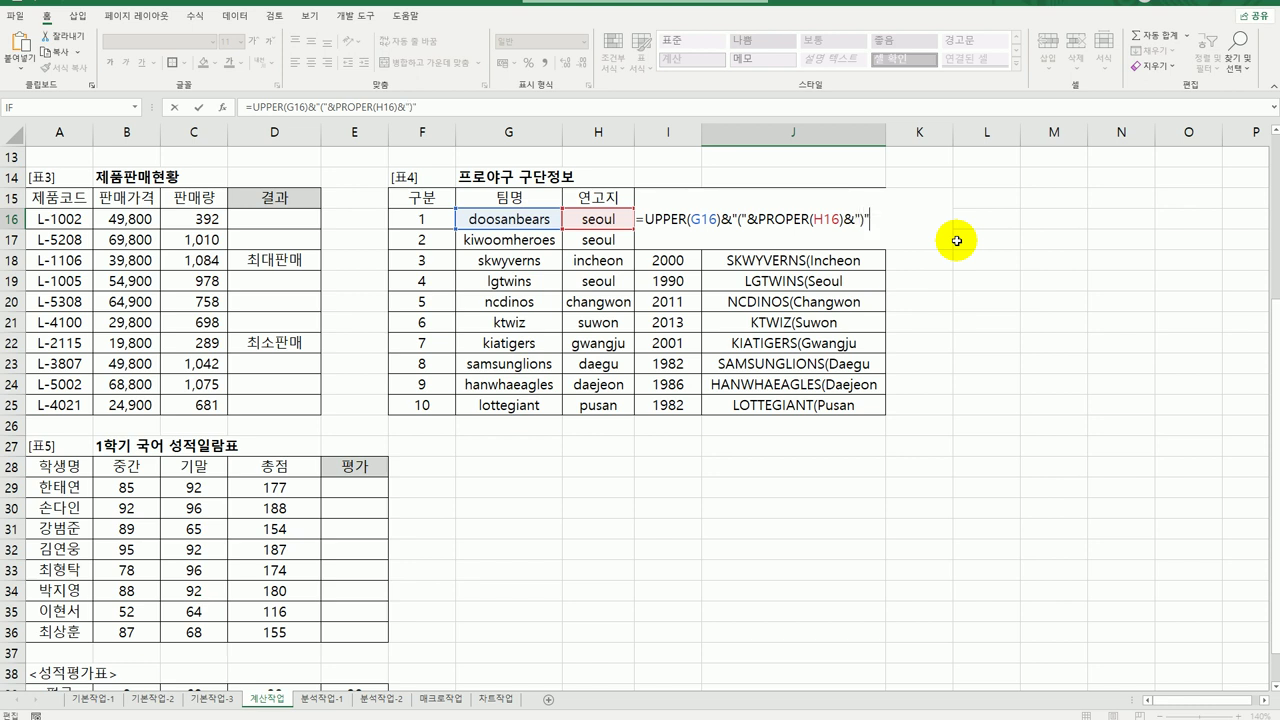
{"action": "key", "text": "ctrl+Return"}
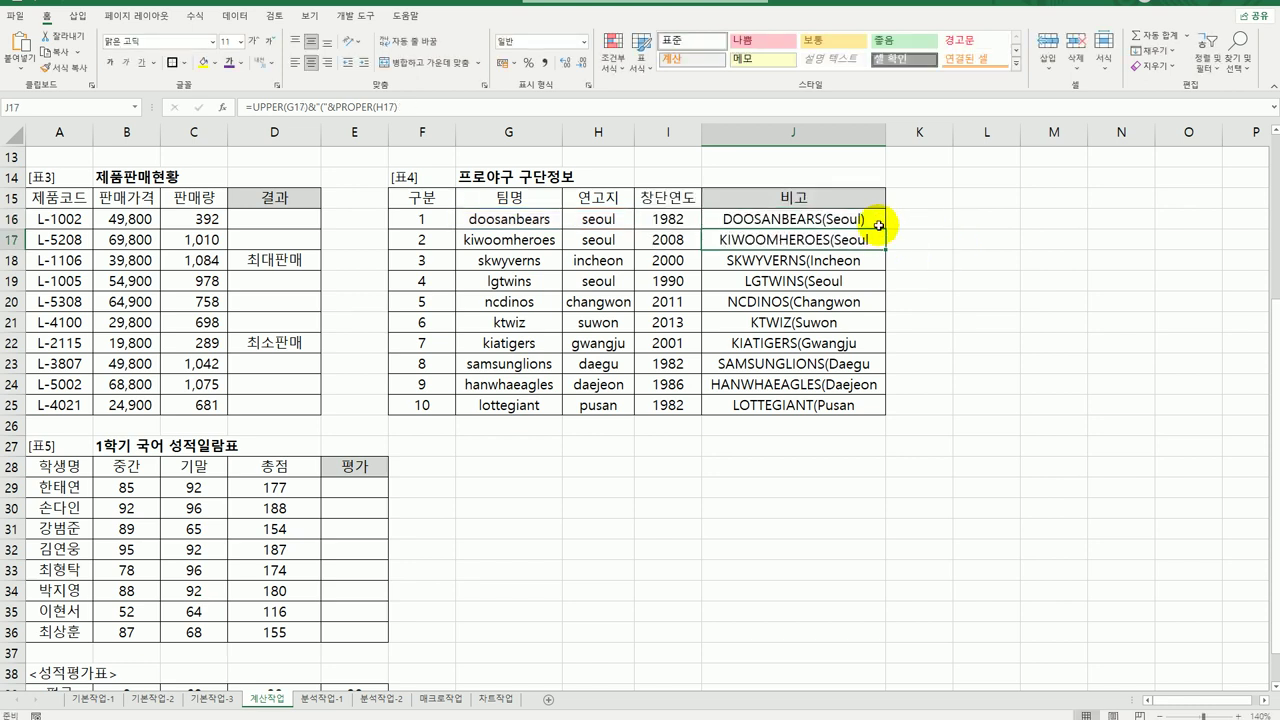
{"action": "left_click_drag", "start_coordinate": [885, 230], "coordinate": [810, 405]}
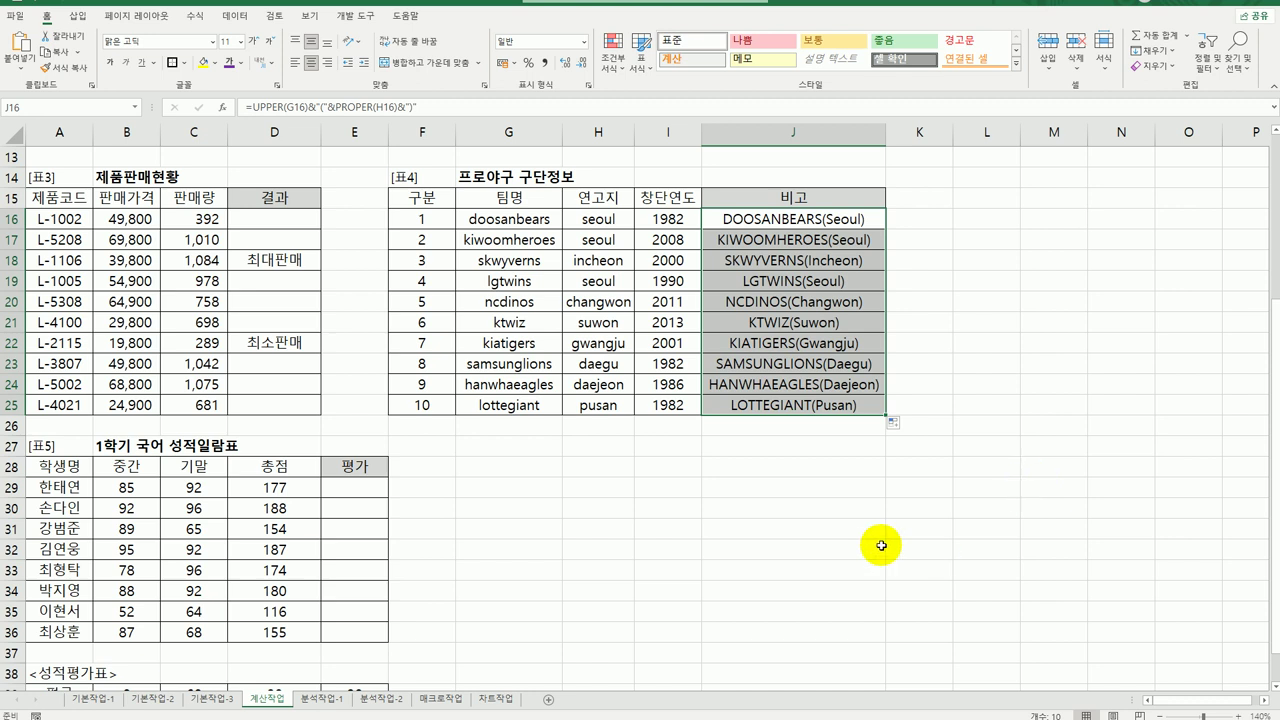
Enter =AVERAGE(B29:C29) in E29 of the 평가 column and fill it down to E36
{"action": "left_click", "coordinate": [360, 489]}
{"action": "scroll", "coordinate": [554, 531], "scroll_direction": "down", "scroll_amount": 3}
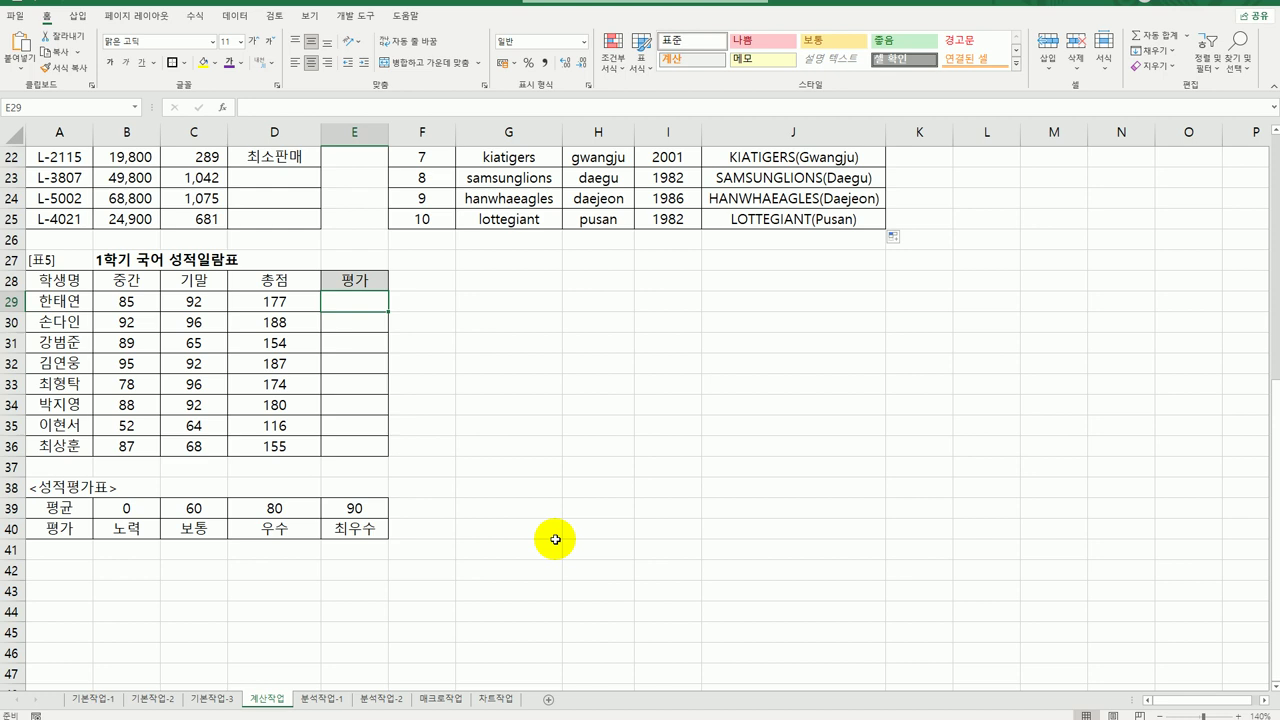
{"action": "type", "text": "="}
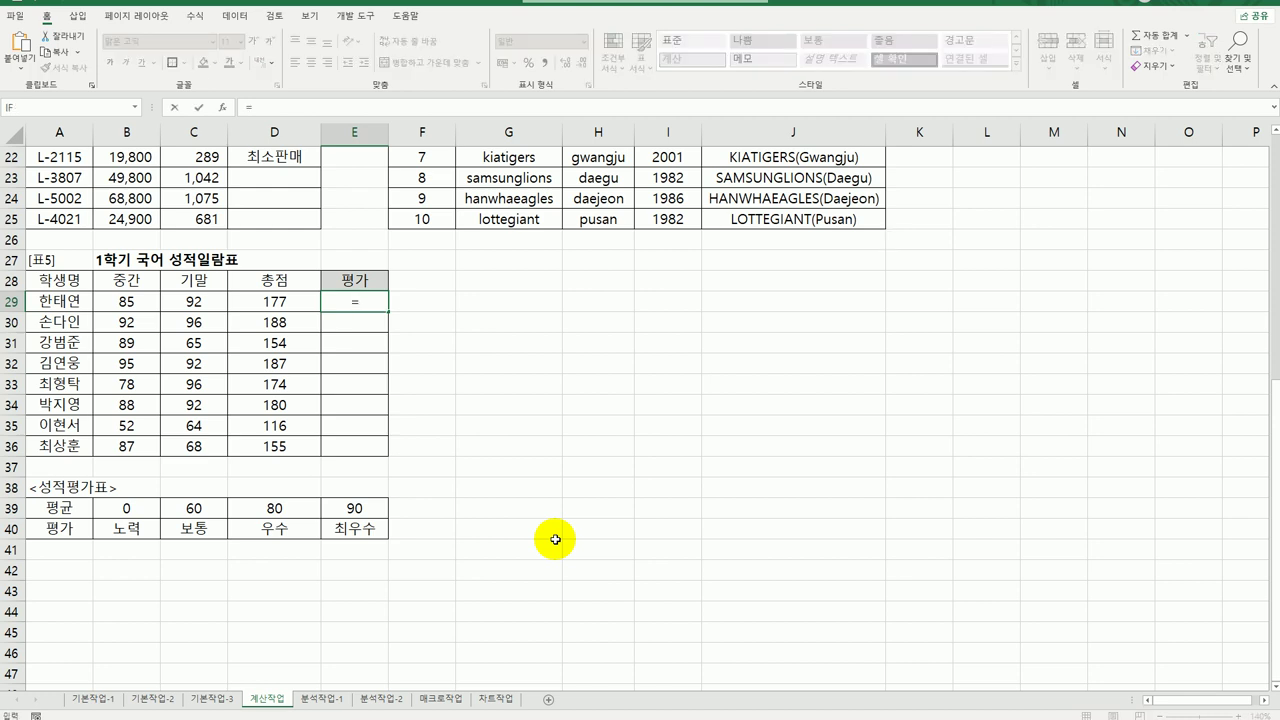
{"action": "type", "text": "av"}
{"action": "key", "text": "Down"}
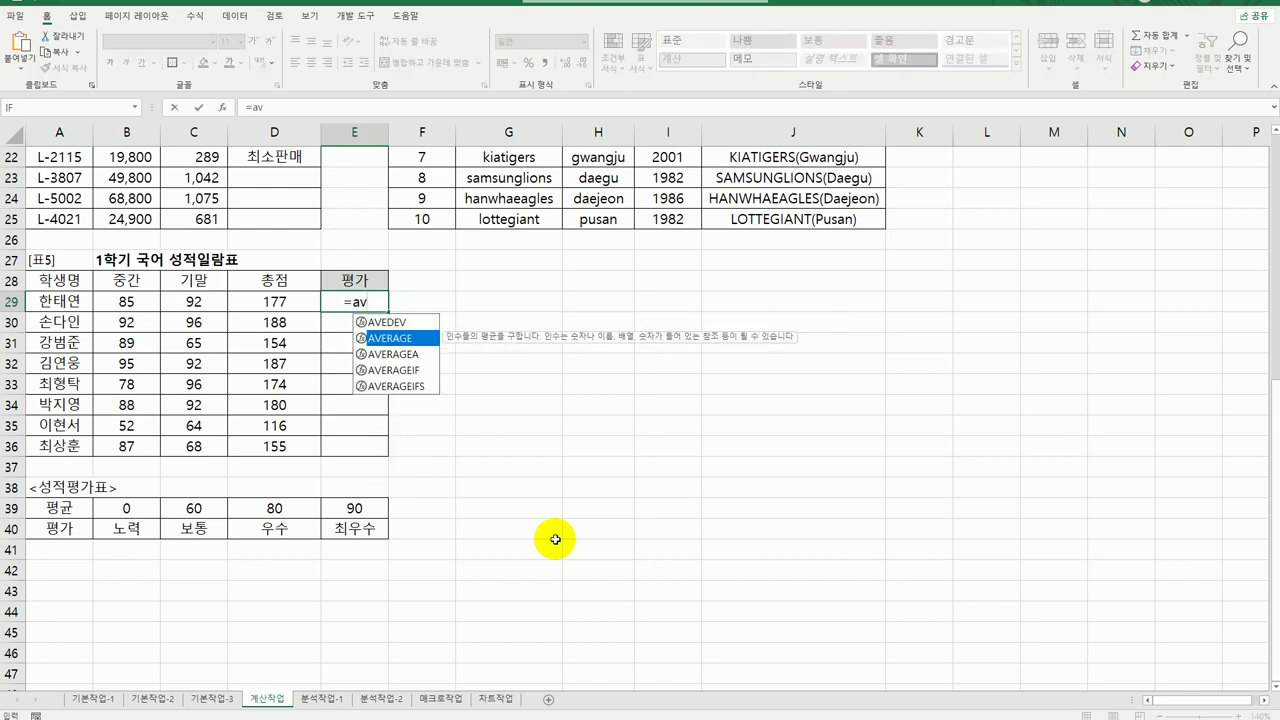
{"action": "type", "text": "v"}
{"action": "key", "text": "Tab"}
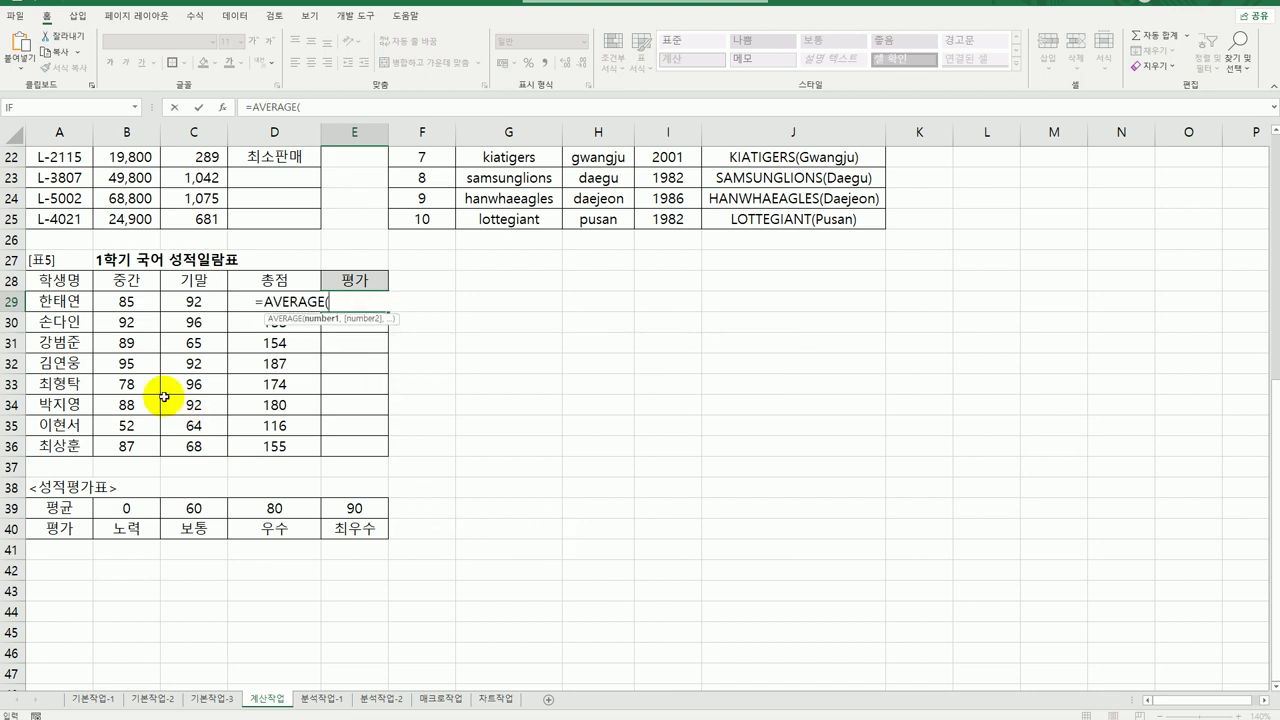
{"action": "left_click_drag", "start_coordinate": [128, 300], "coordinate": [175, 298]}
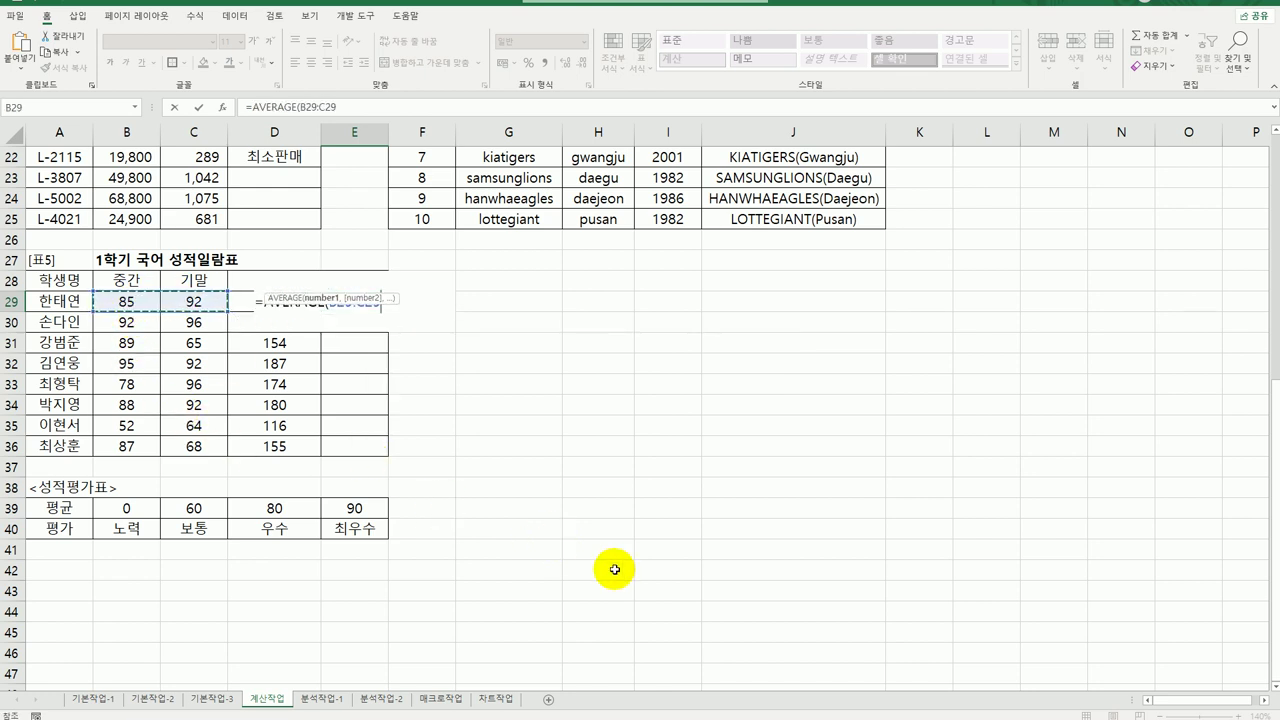
{"action": "type", "text": ")"}
{"action": "key", "text": "Return"}
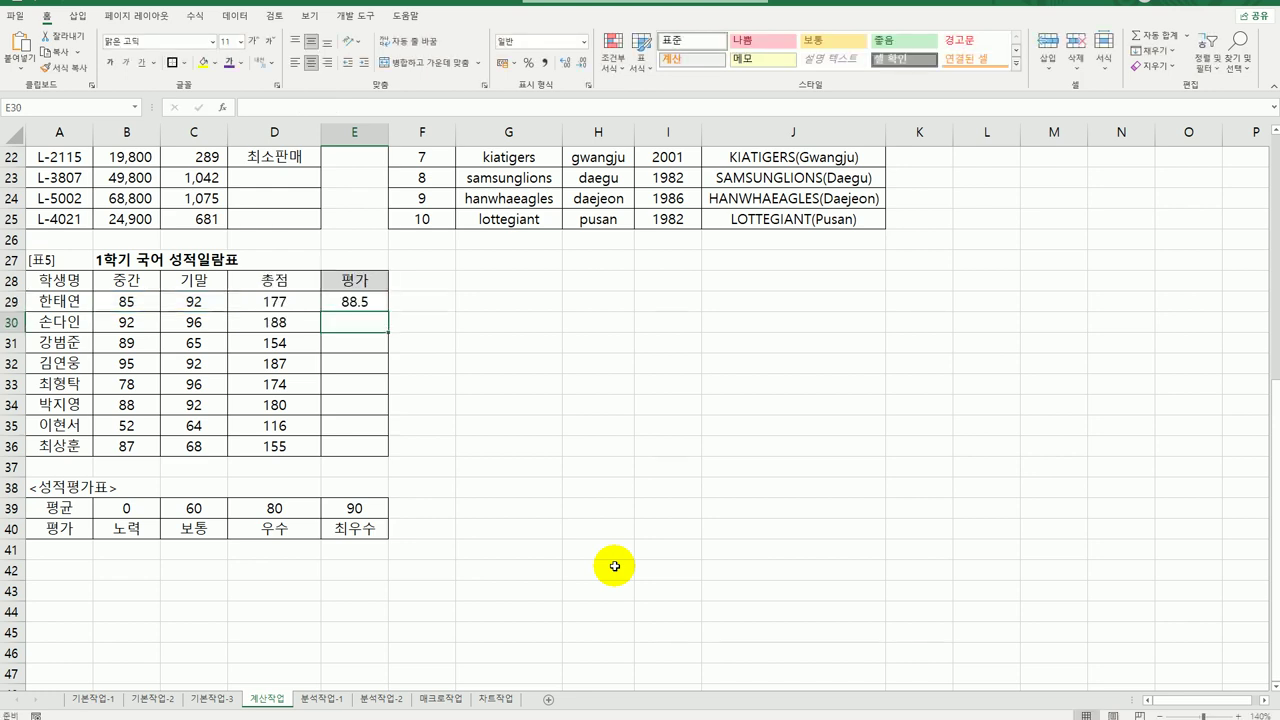
{"action": "left_click", "coordinate": [364, 302]}
{"action": "left_click_drag", "start_coordinate": [386, 314], "coordinate": [383, 459]}
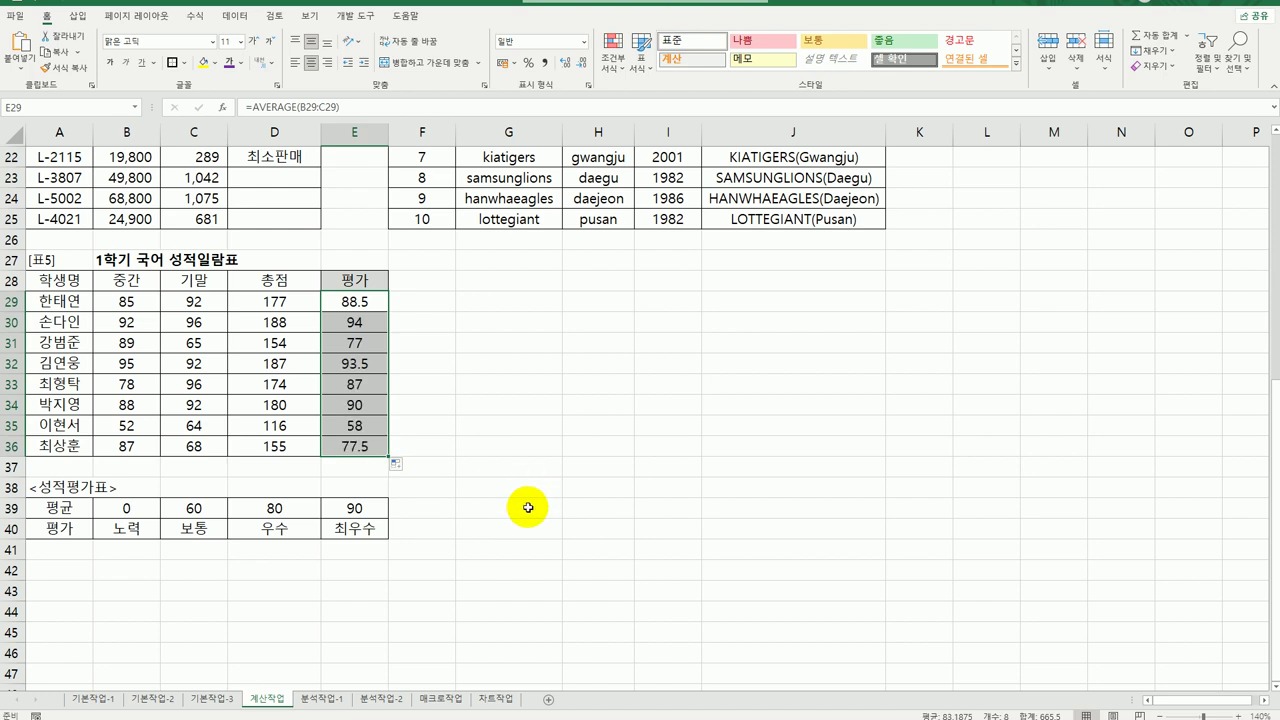
Examine the 평균 thresholds and 평가 grades in the 성적평가표 range B39:E40 against the averages in column E
{"action": "left_click_drag", "start_coordinate": [149, 509], "coordinate": [344, 530]}
{"action": "left_click_drag", "start_coordinate": [131, 505], "coordinate": [353, 507]}
{"action": "left_click_drag", "start_coordinate": [128, 527], "coordinate": [340, 533]}
{"action": "left_click", "coordinate": [362, 303]}
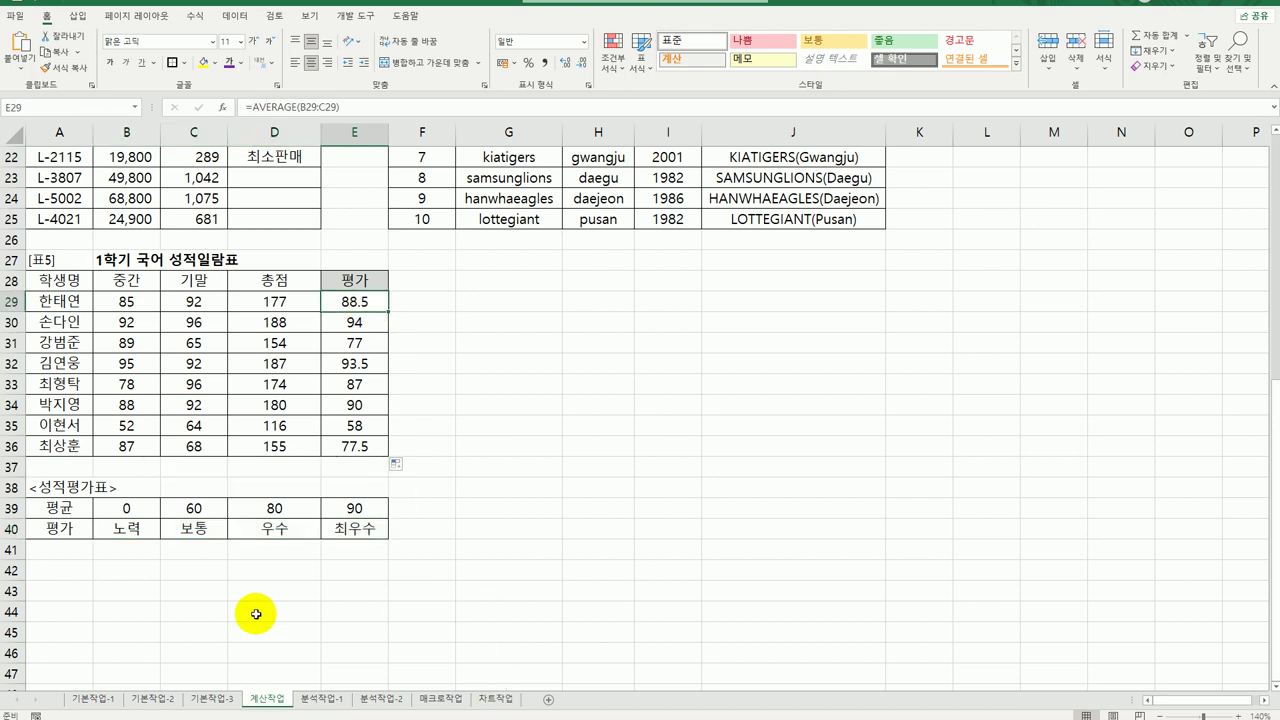
{"action": "left_click", "coordinate": [157, 505]}
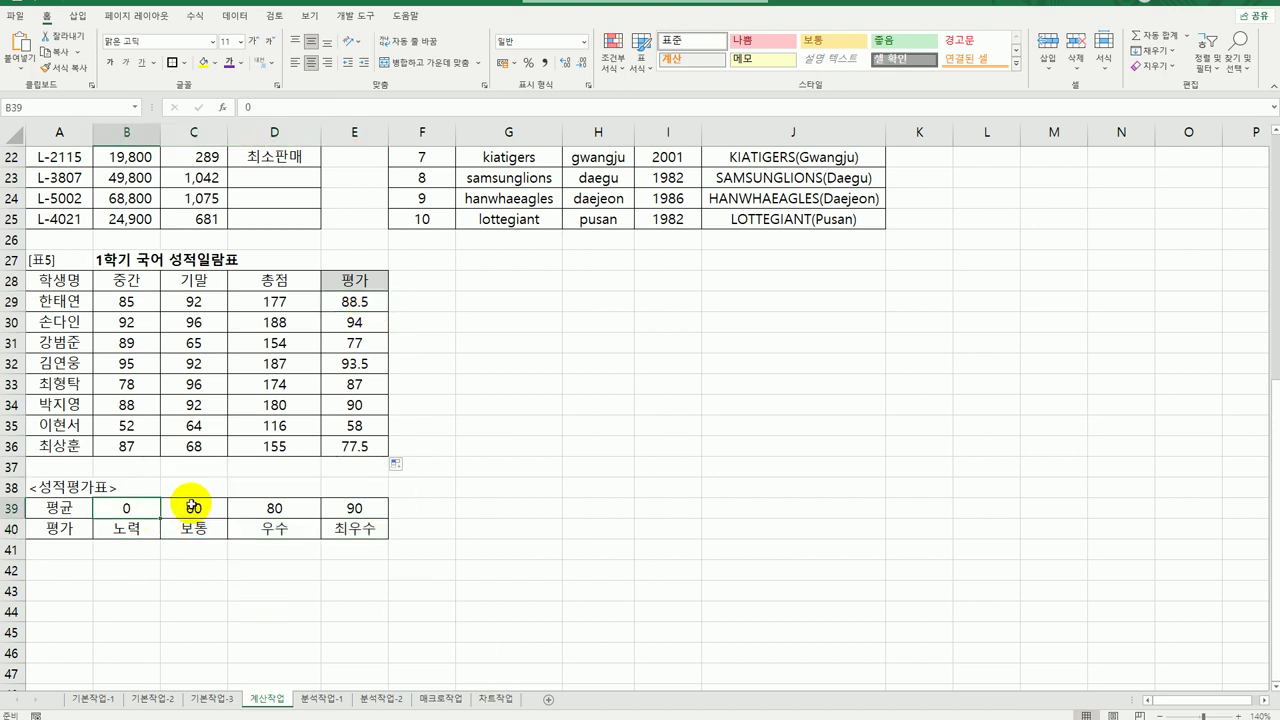
{"action": "left_click", "coordinate": [187, 508]}
{"action": "left_click_drag", "start_coordinate": [157, 534], "coordinate": [180, 505]}
{"action": "left_click", "coordinate": [185, 505]}
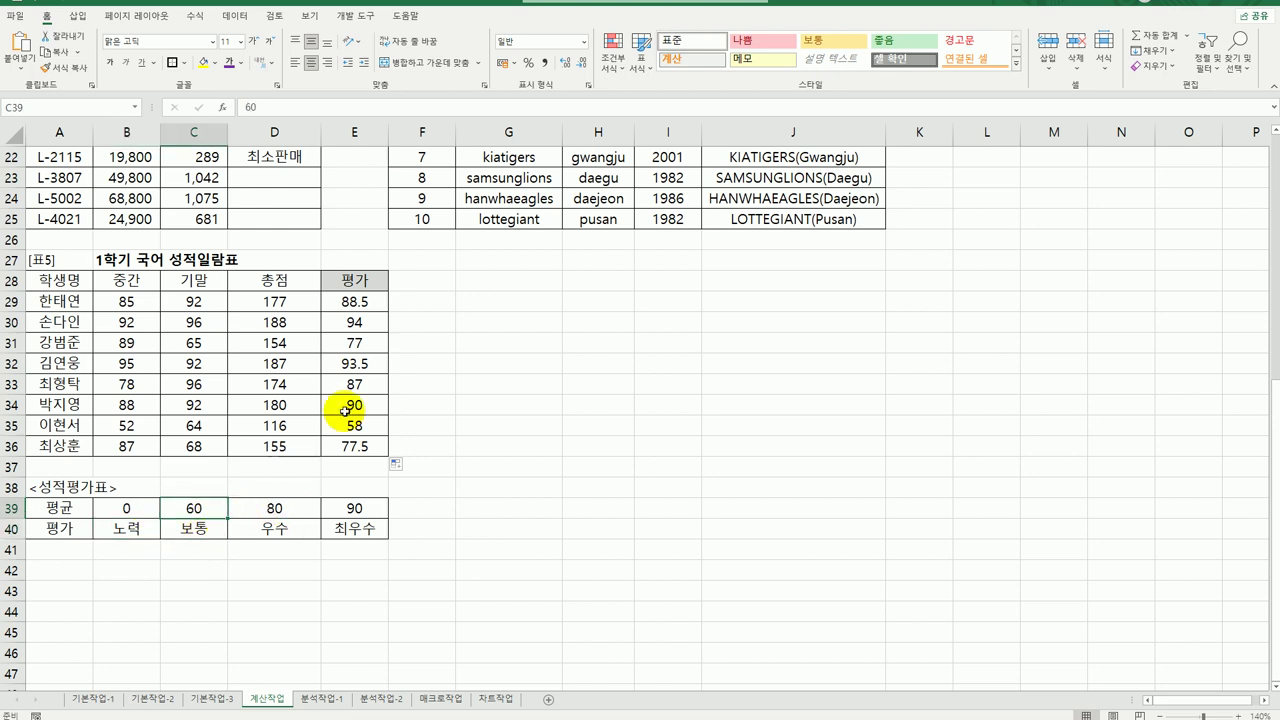
{"action": "left_click", "coordinate": [355, 301]}
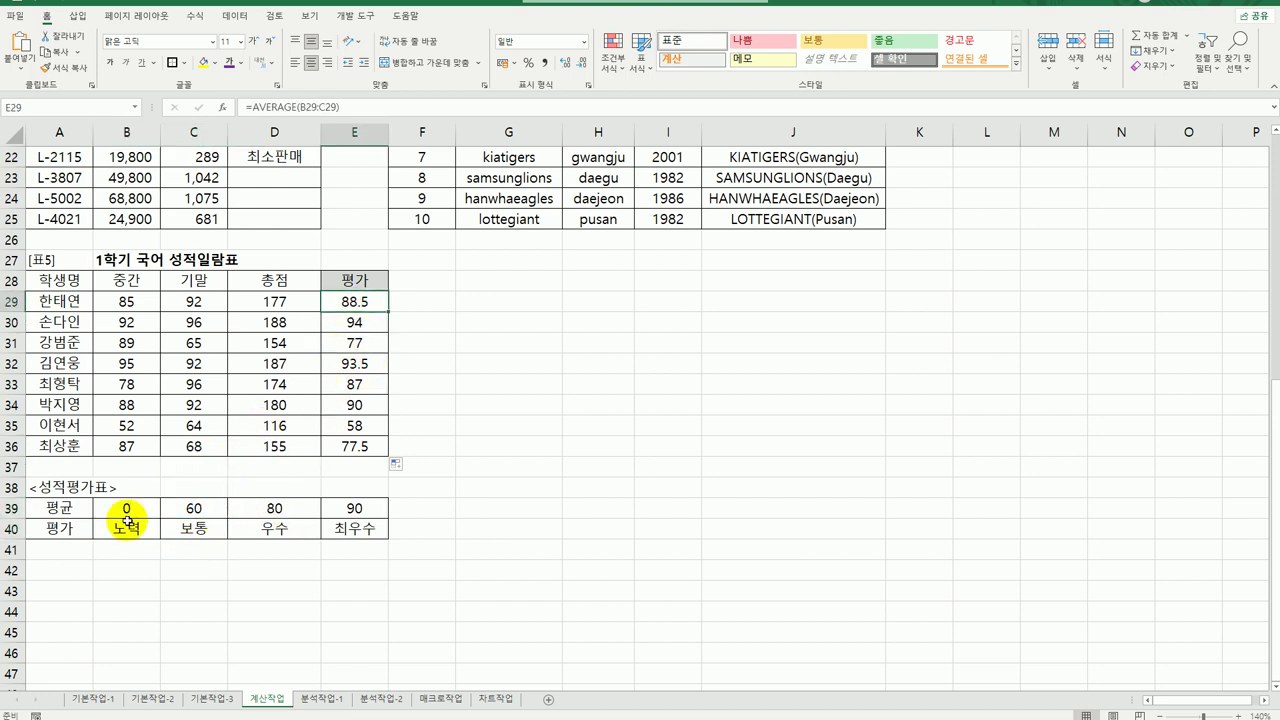
{"action": "left_click_drag", "start_coordinate": [126, 509], "coordinate": [350, 530]}
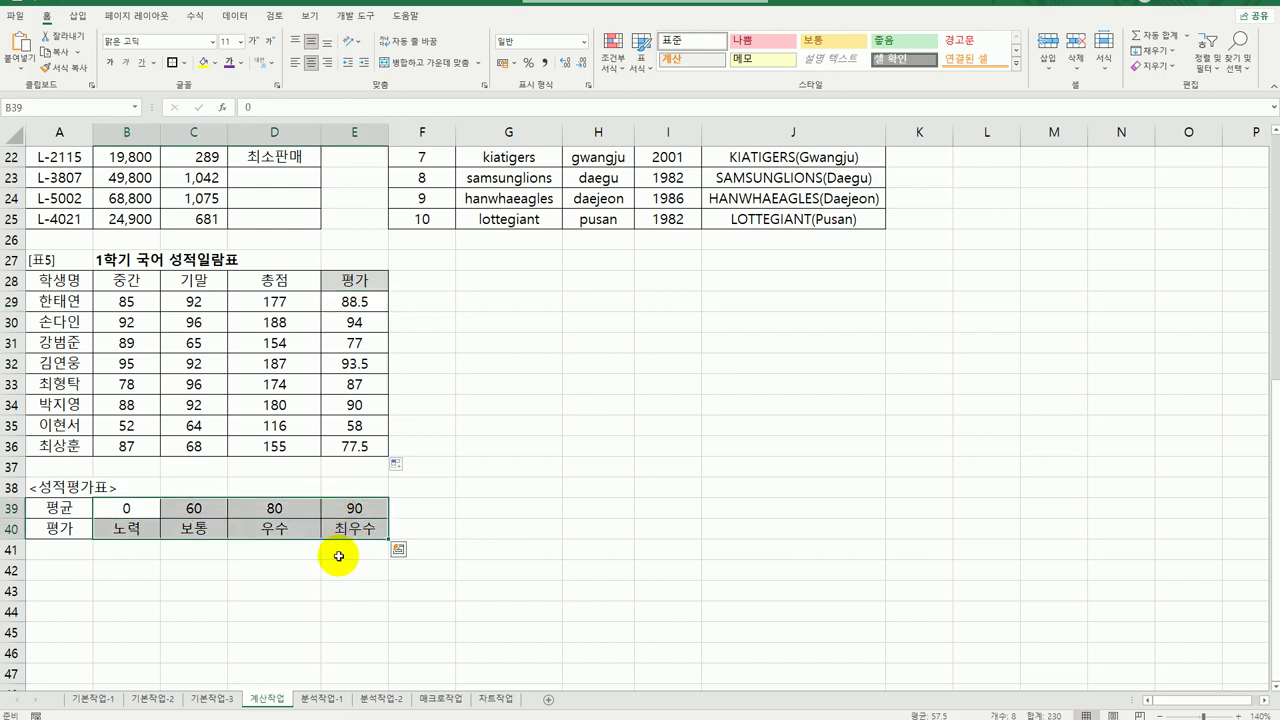
Wrap the AVERAGE formula in E29 in an HLOOKUP as its lookup value and open the function's arguments
{"action": "left_click", "coordinate": [350, 300]}
{"action": "double_click", "coordinate": [350, 300]}
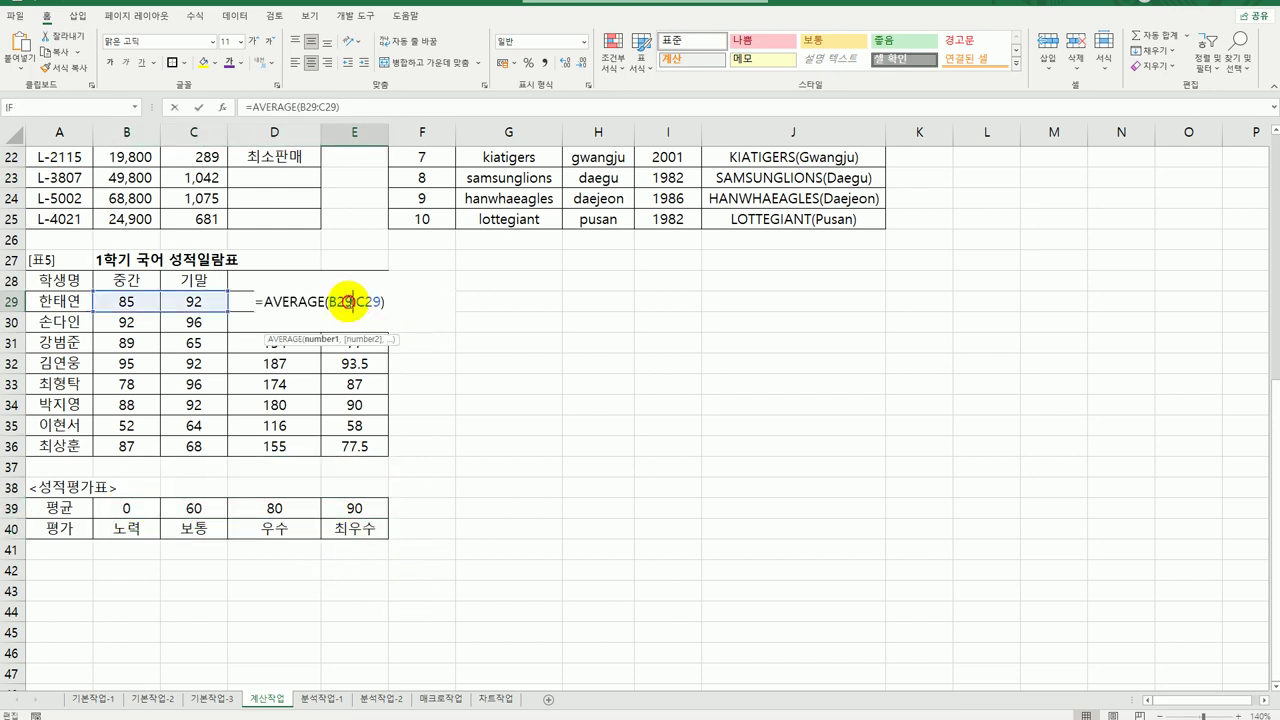
{"action": "left_click", "coordinate": [261, 301]}
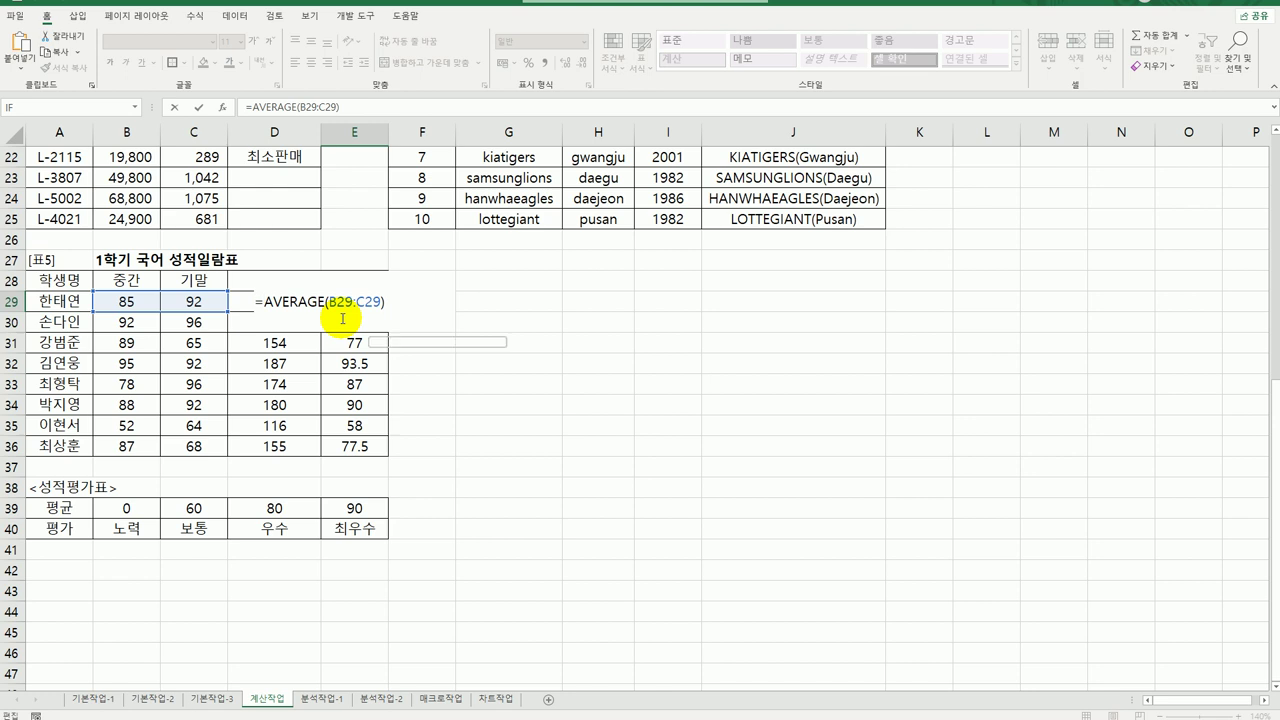
{"action": "type", "text": "hl"}
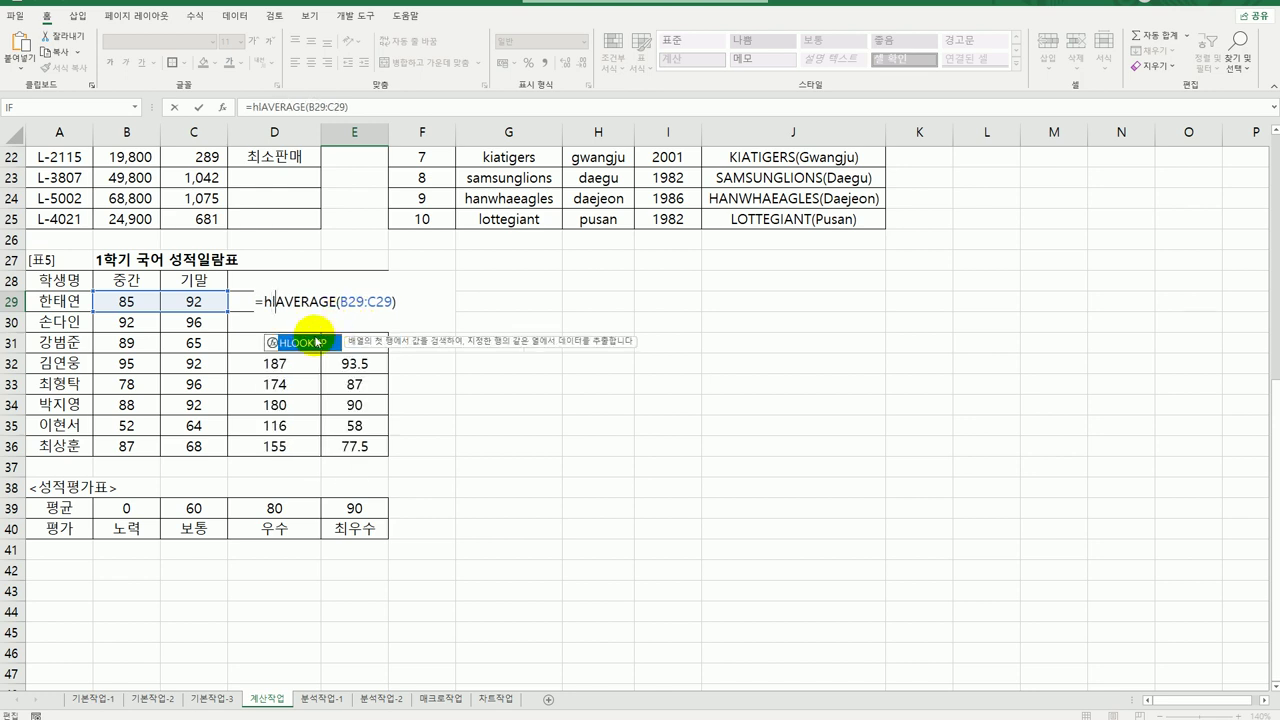
{"action": "double_click", "coordinate": [303, 343]}
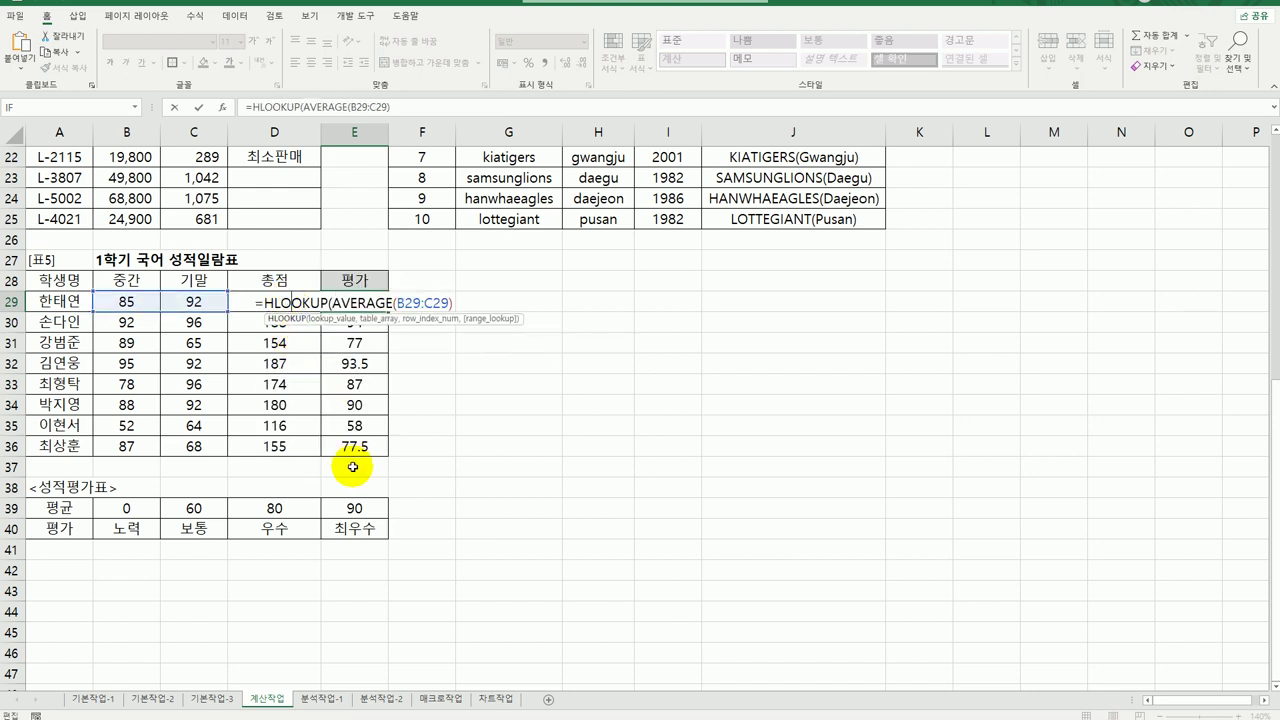
{"action": "left_click", "coordinate": [236, 107]}
{"action": "type", "text": ")"}
{"action": "key", "text": "shift+F3"}
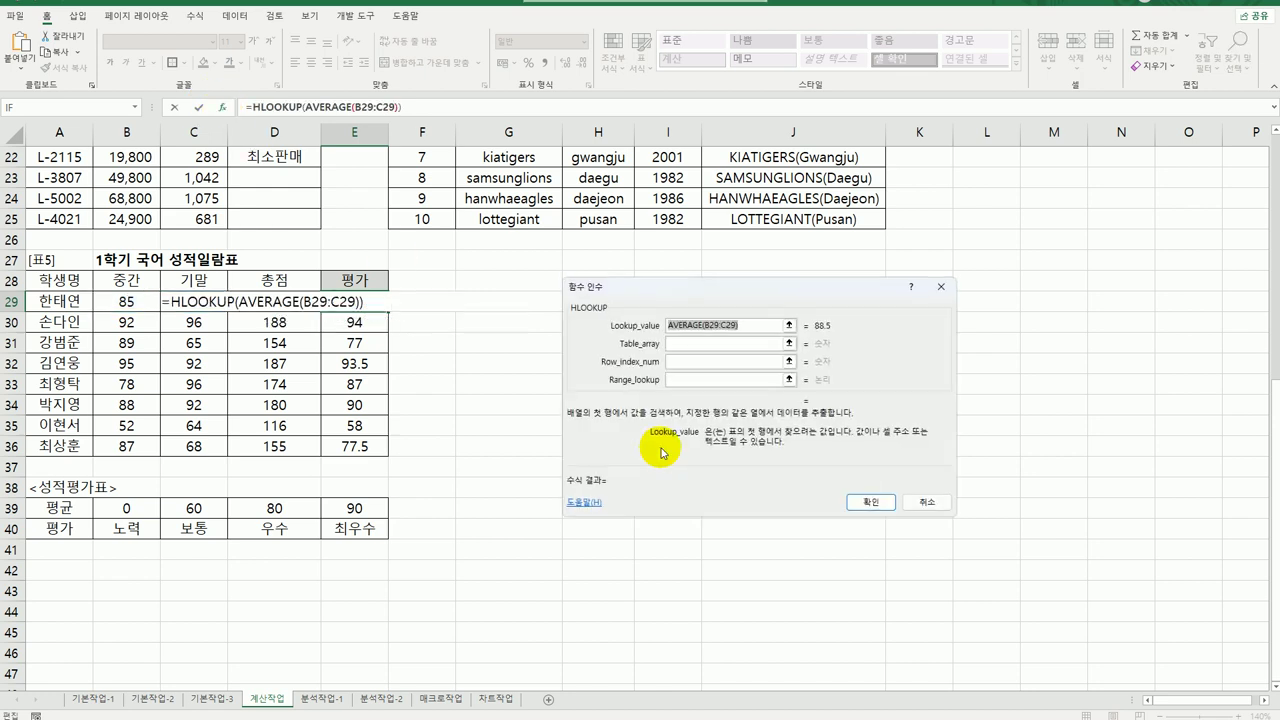
Set HLOOKUP's table array to $B$39:$E$40 and row index to 2, leave the range lookup empty, and fill E29 down to E36
{"action": "left_click", "coordinate": [702, 343]}
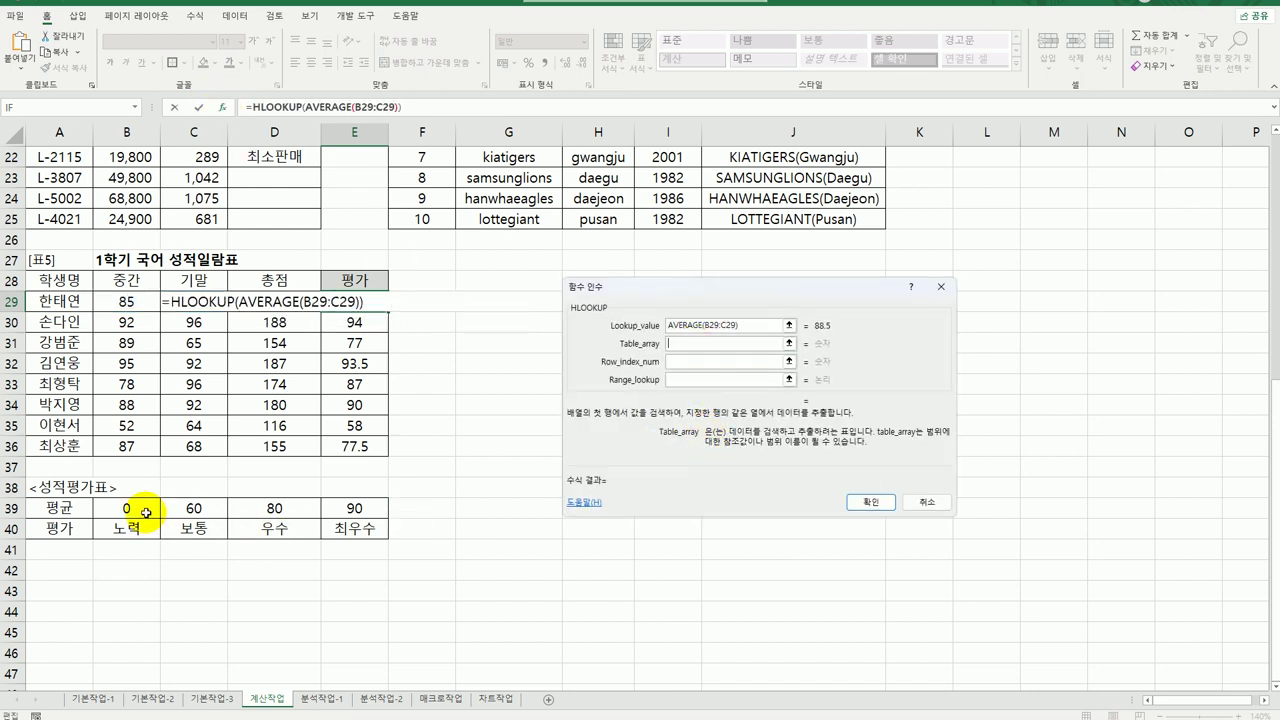
{"action": "left_click_drag", "start_coordinate": [132, 506], "coordinate": [345, 530]}
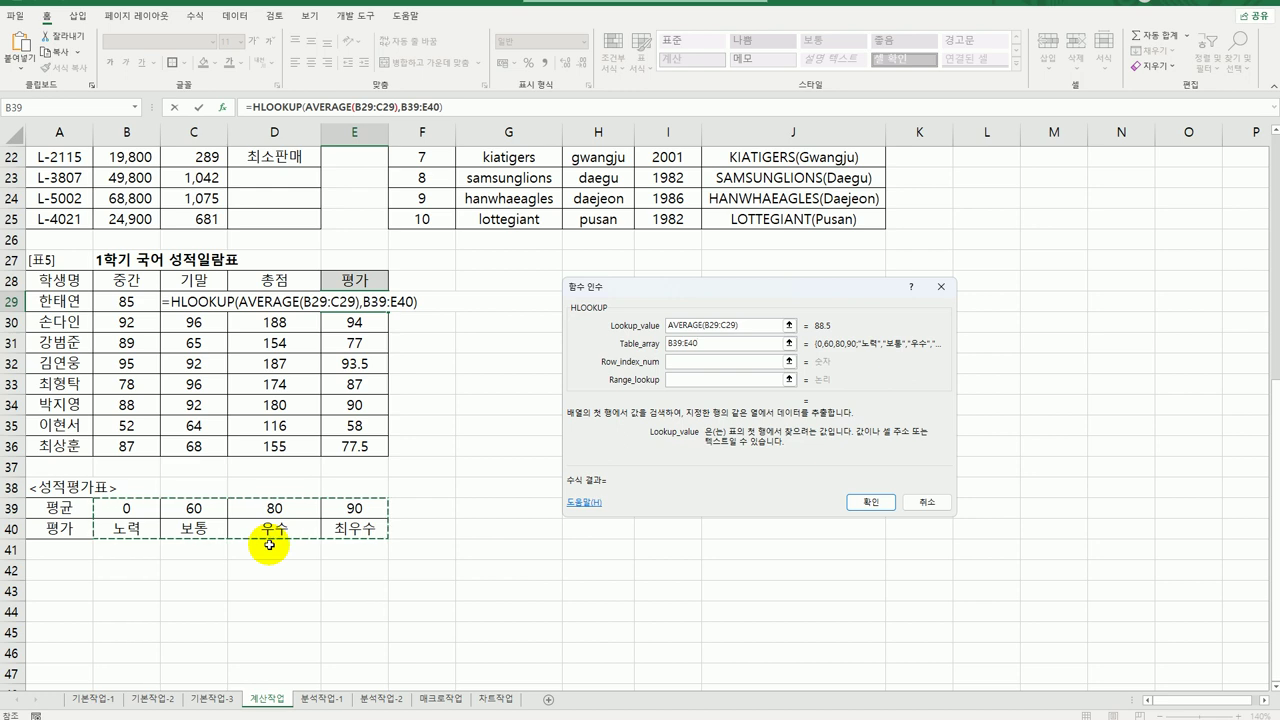
{"action": "key", "text": "F4"}
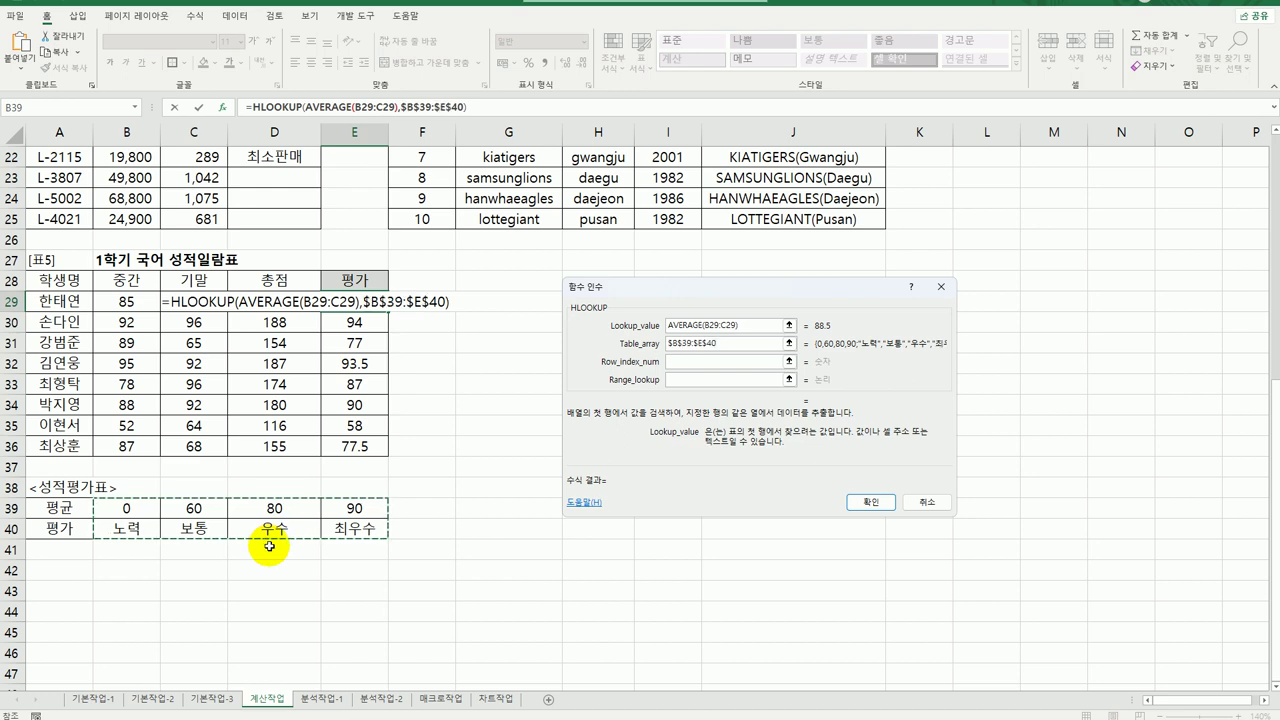
{"action": "left_click", "coordinate": [700, 362]}
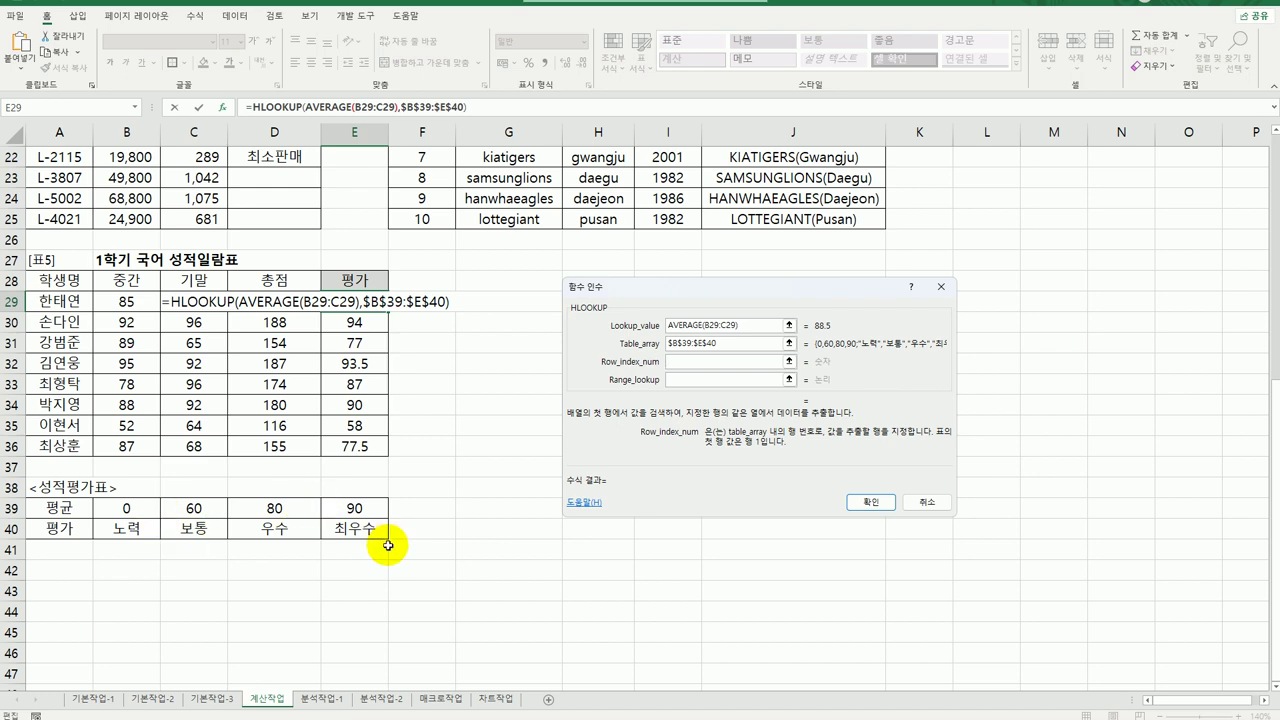
{"action": "type", "text": "2"}
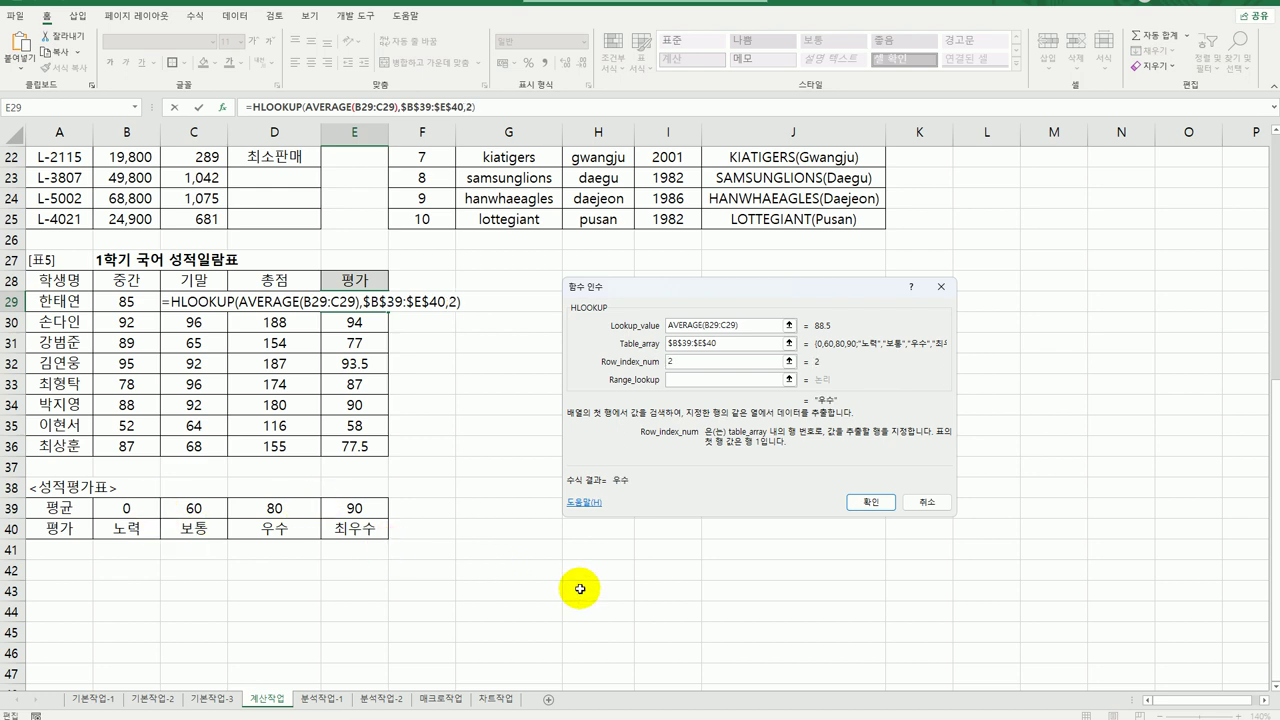
{"action": "left_click", "coordinate": [686, 379]}
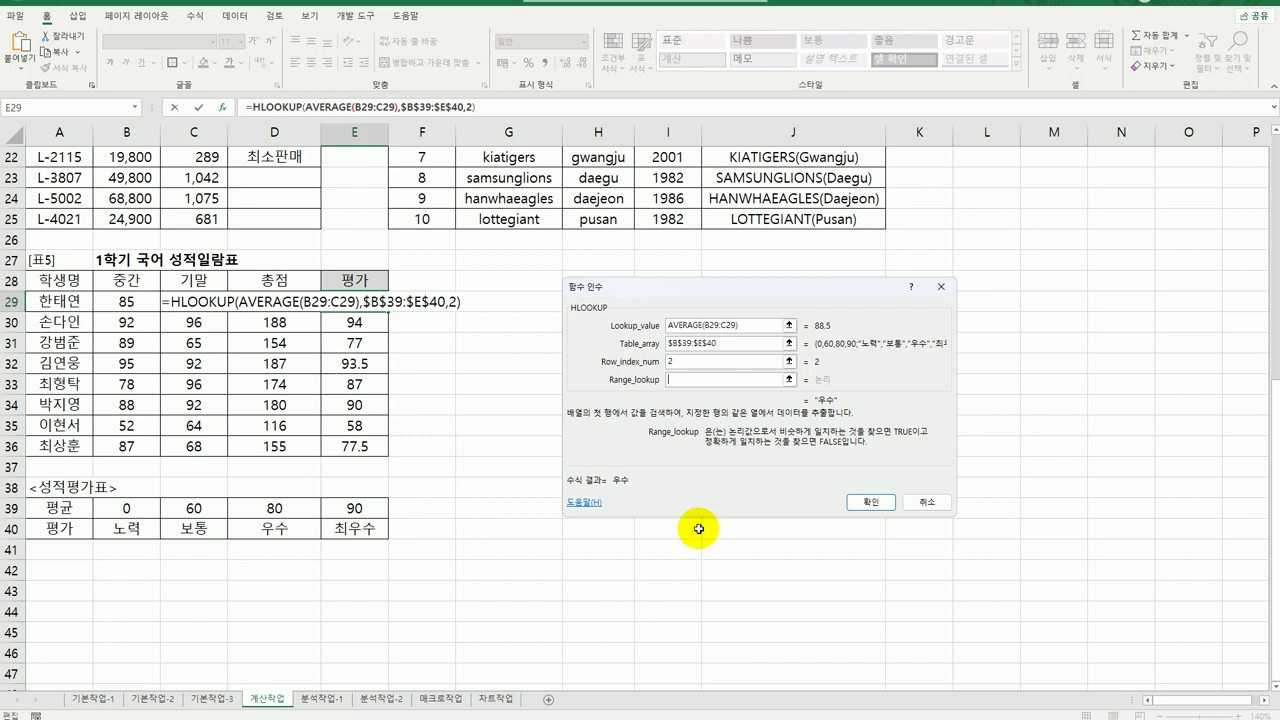
{"action": "left_click", "coordinate": [872, 503]}
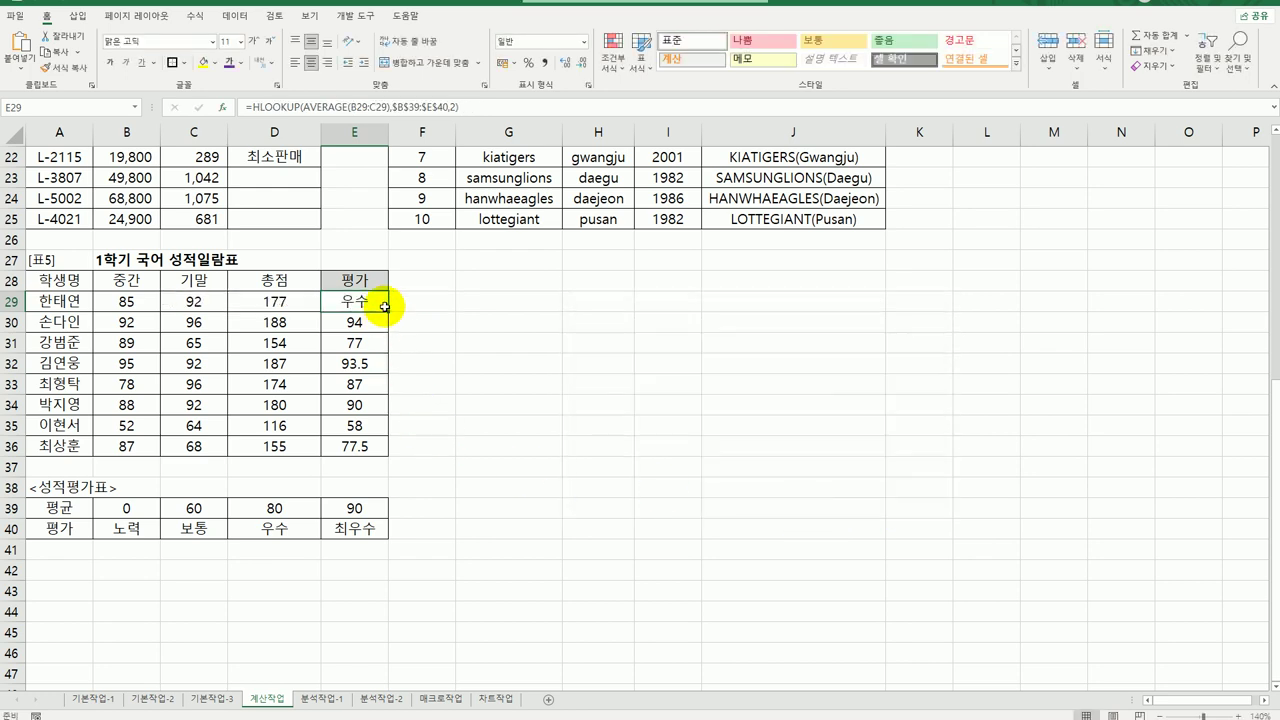
{"action": "left_click_drag", "start_coordinate": [388, 311], "coordinate": [383, 462]}
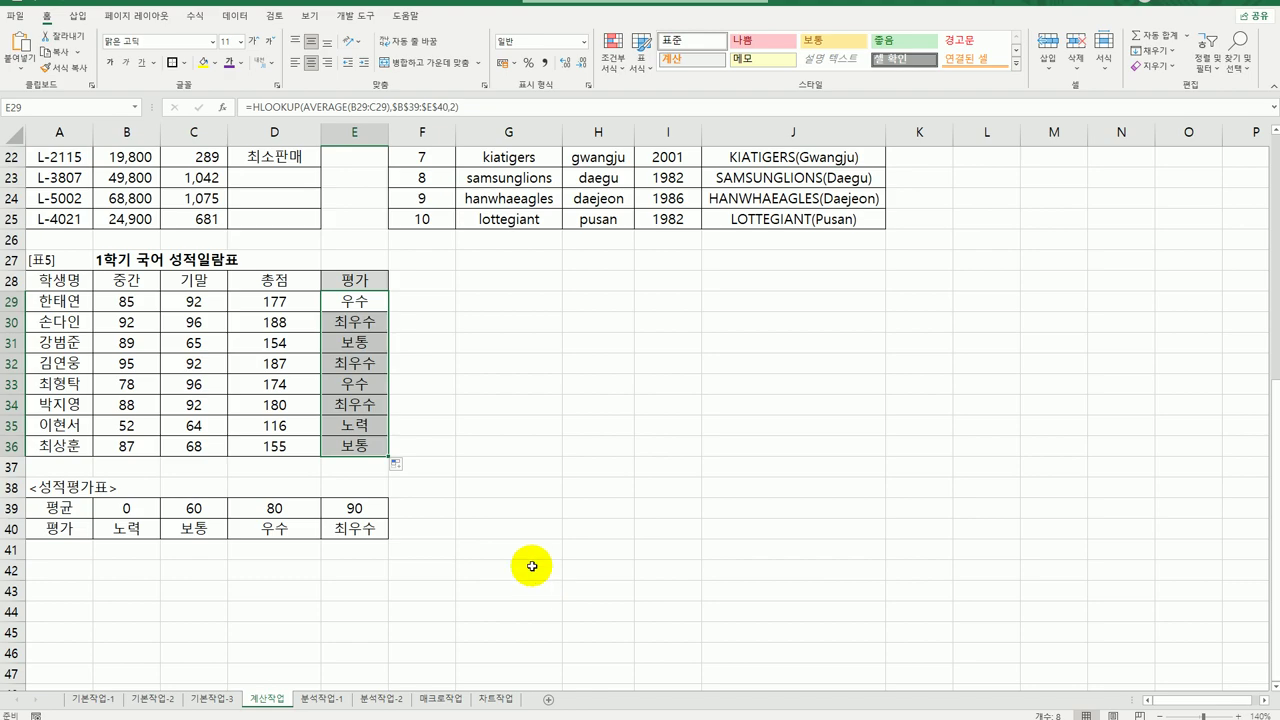
{"action": "scroll", "coordinate": [538, 575], "scroll_direction": "up", "scroll_amount": 6}
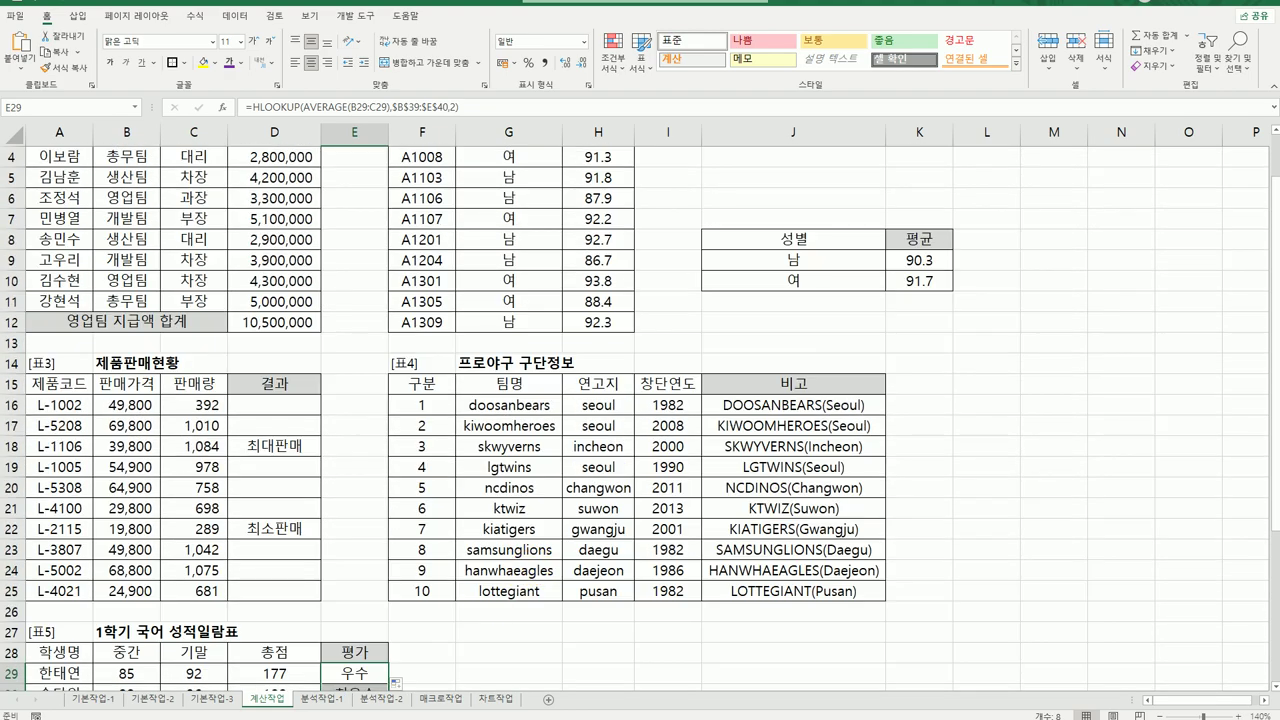
On the 분석작업-1 sheet, sort the 채용현황 table by 성별 in descending order
{"action": "left_click", "coordinate": [320, 699]}
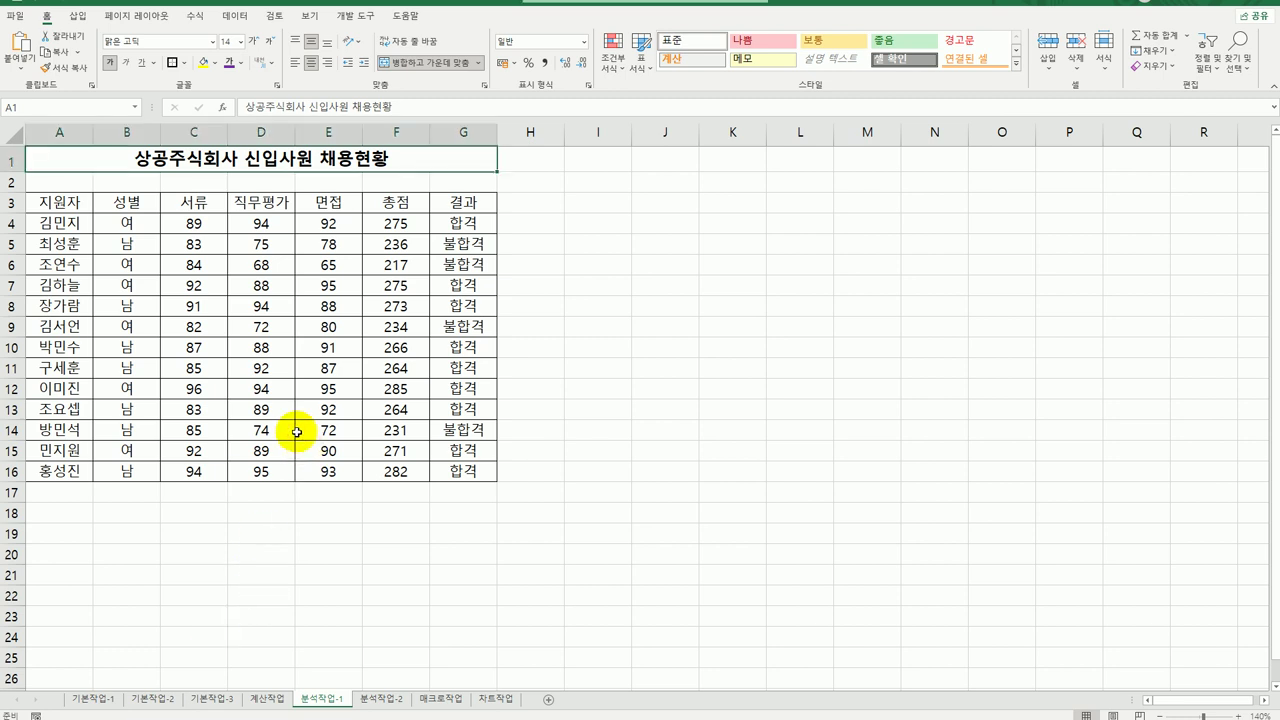
{"action": "left_click", "coordinate": [108, 202]}
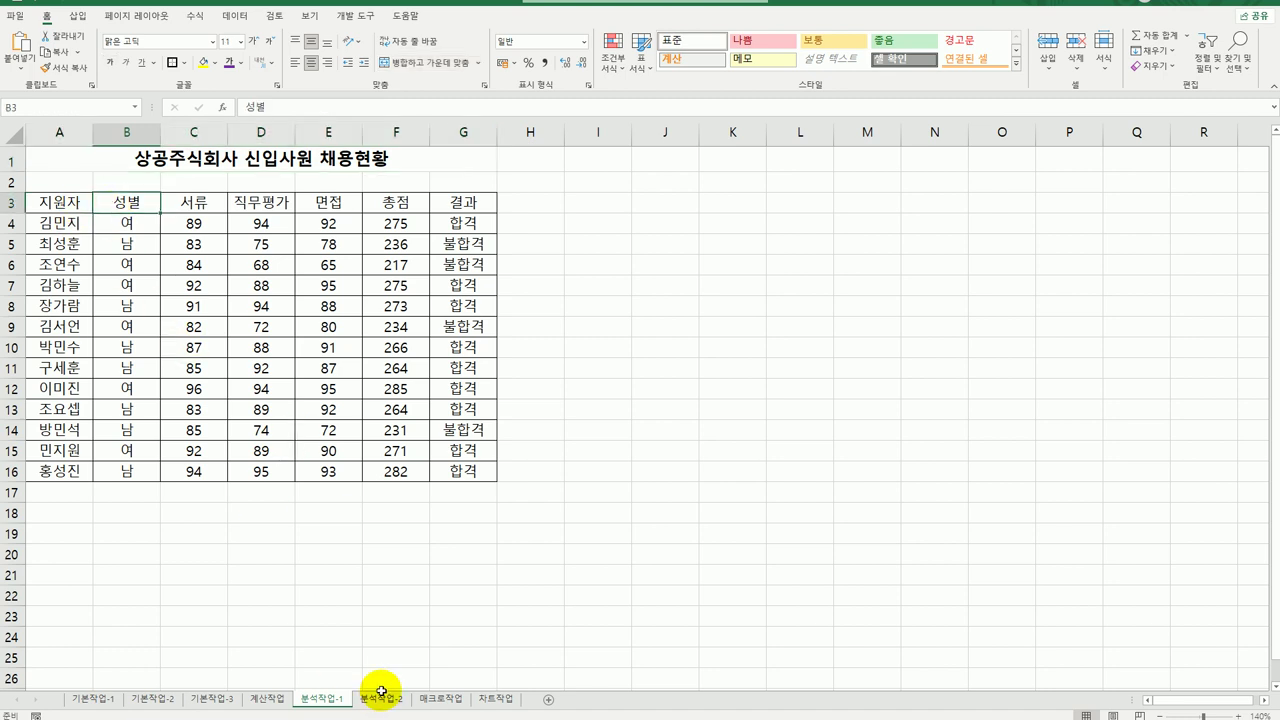
{"action": "left_click", "coordinate": [236, 17]}
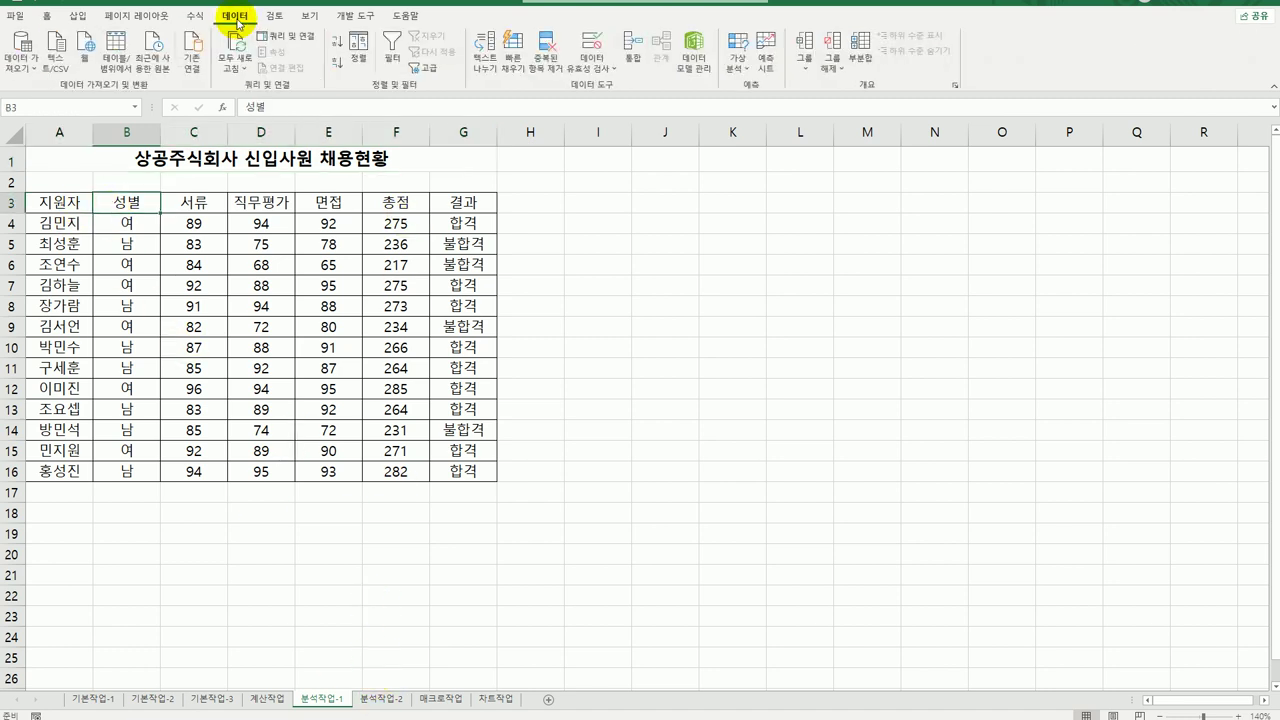
{"action": "left_click", "coordinate": [338, 68]}
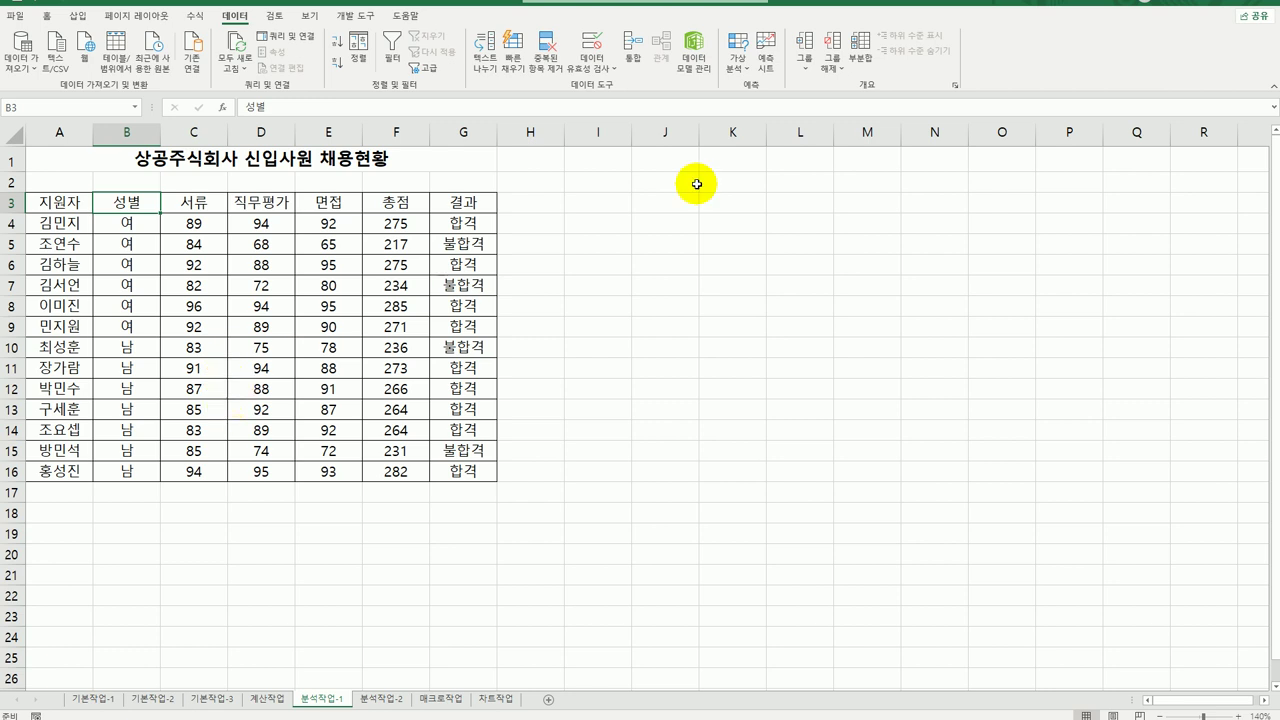
Add subtotals to the 채용현황 table grouped by 성별, using 최소 for 서류, 직무평가, 면접 and 총점, with 결과 excluded
{"action": "left_click", "coordinate": [861, 48]}
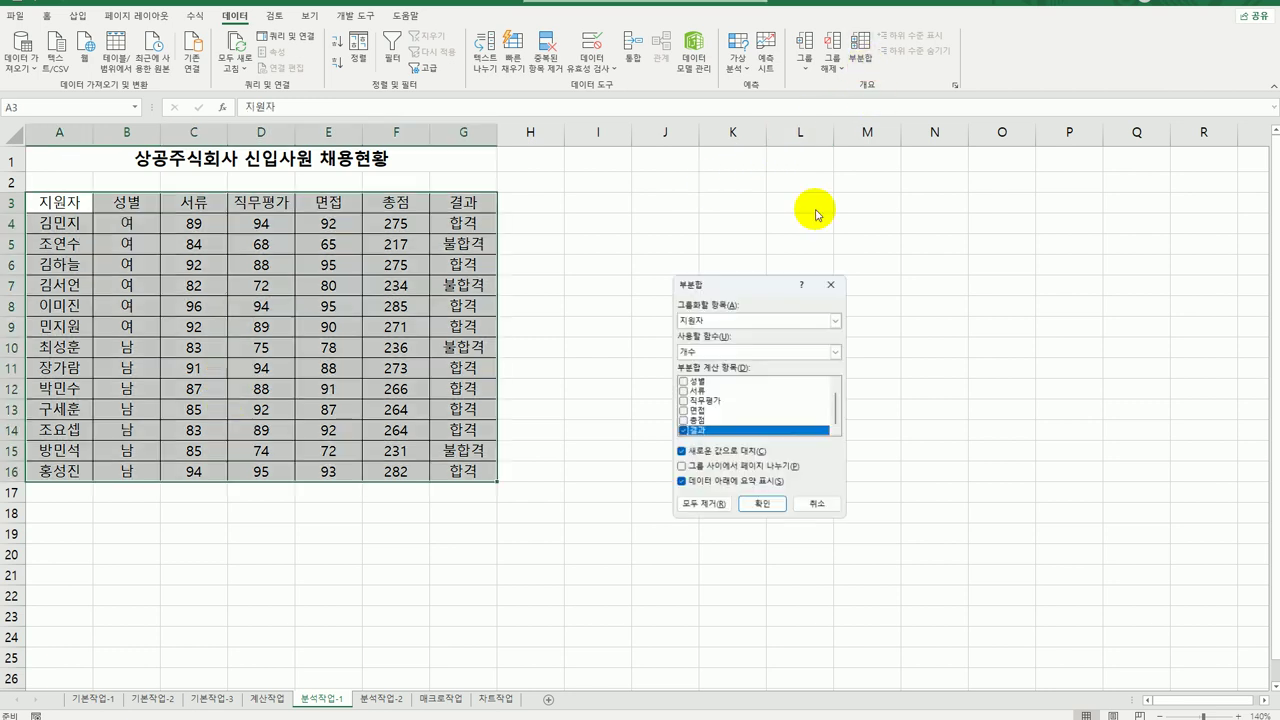
{"action": "left_click", "coordinate": [777, 318]}
{"action": "left_click", "coordinate": [758, 342]}
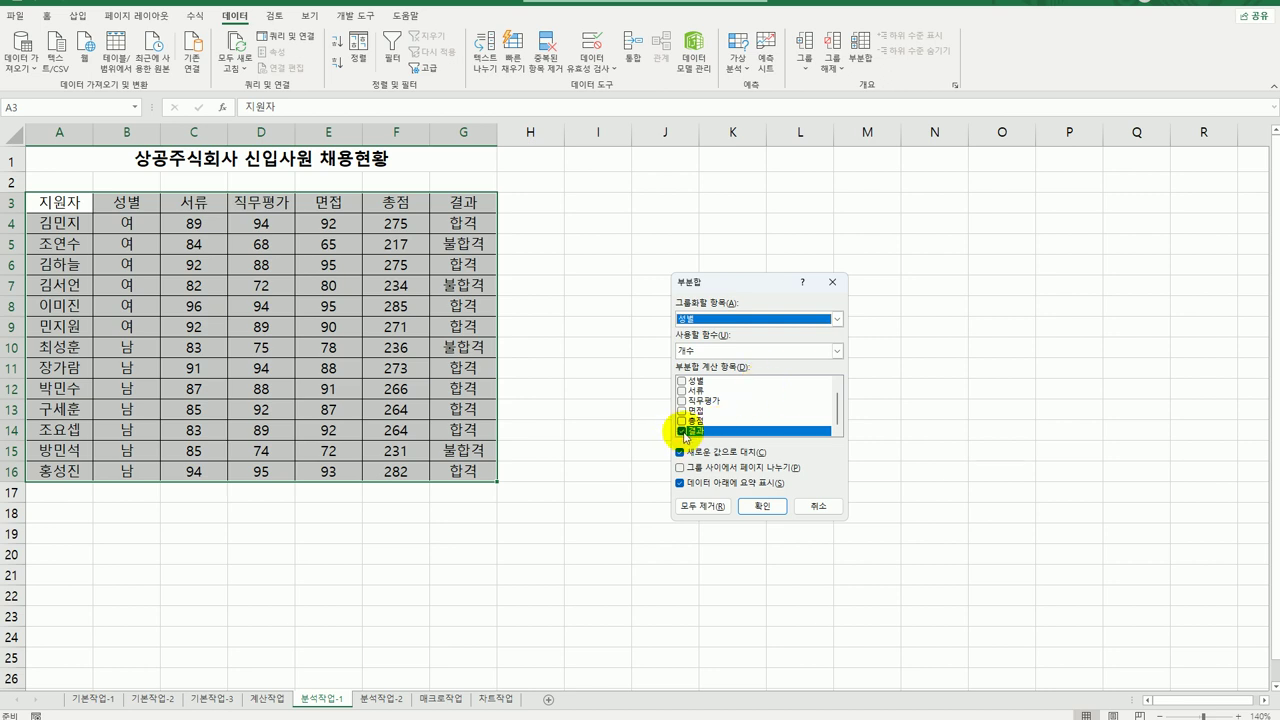
{"action": "left_click", "coordinate": [682, 431]}
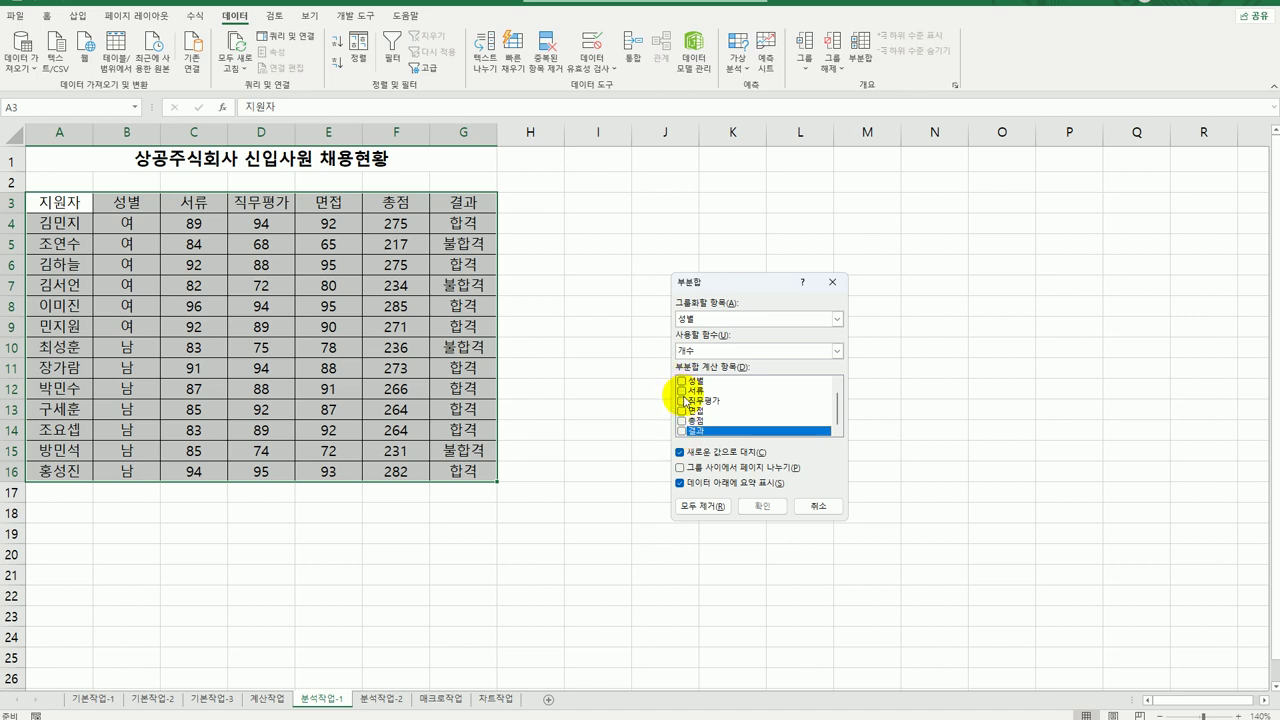
{"action": "left_click", "coordinate": [682, 391]}
{"action": "left_click", "coordinate": [682, 401]}
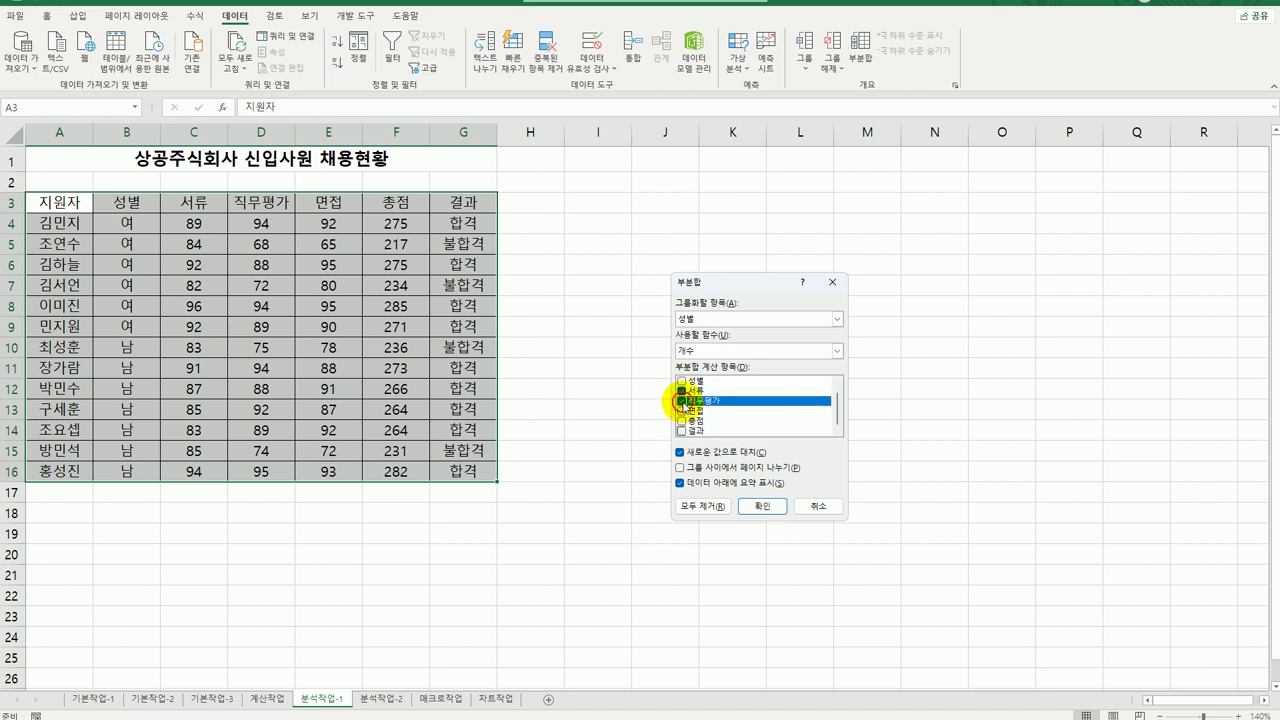
{"action": "left_click", "coordinate": [682, 411]}
{"action": "left_click", "coordinate": [682, 421]}
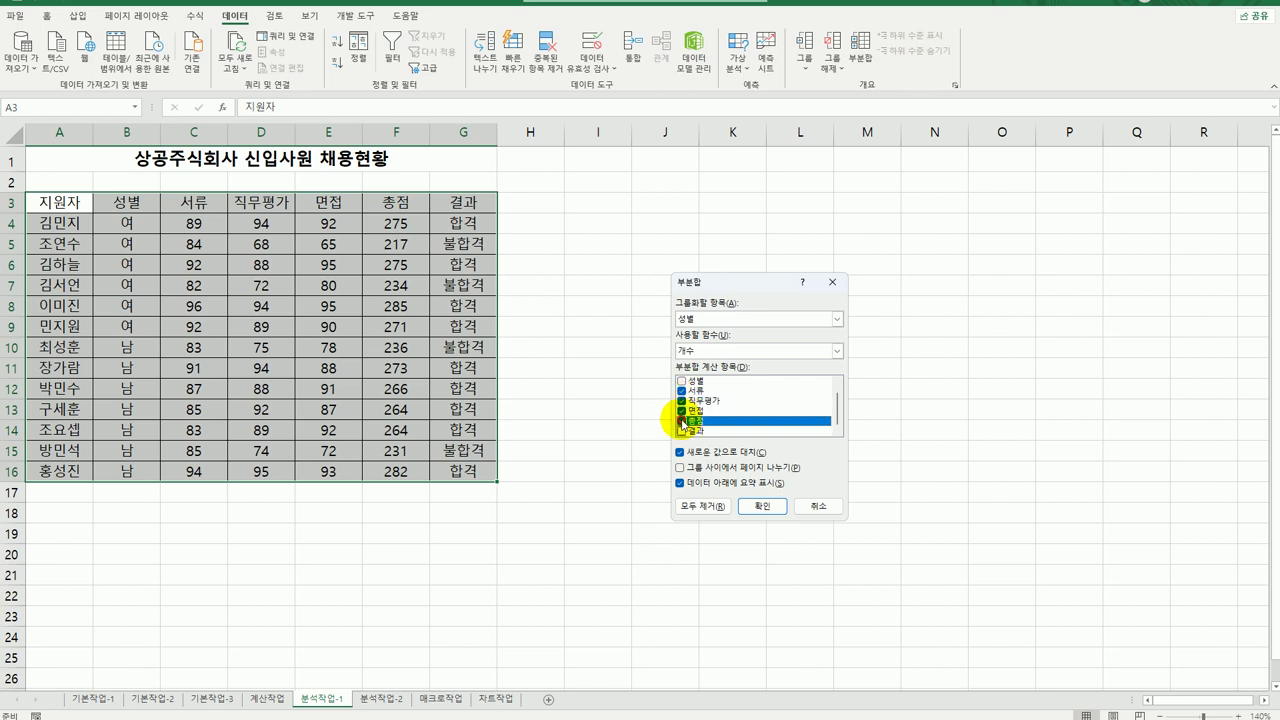
{"action": "left_click", "coordinate": [757, 350]}
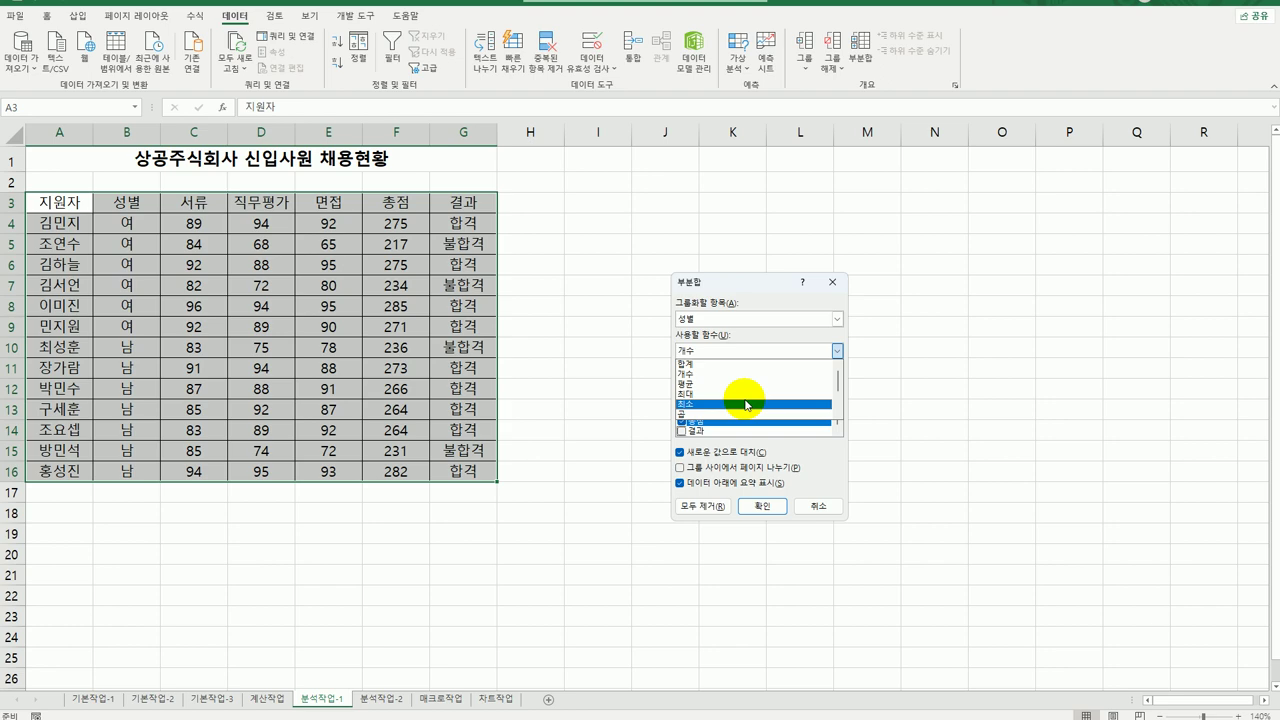
{"action": "left_click", "coordinate": [745, 404]}
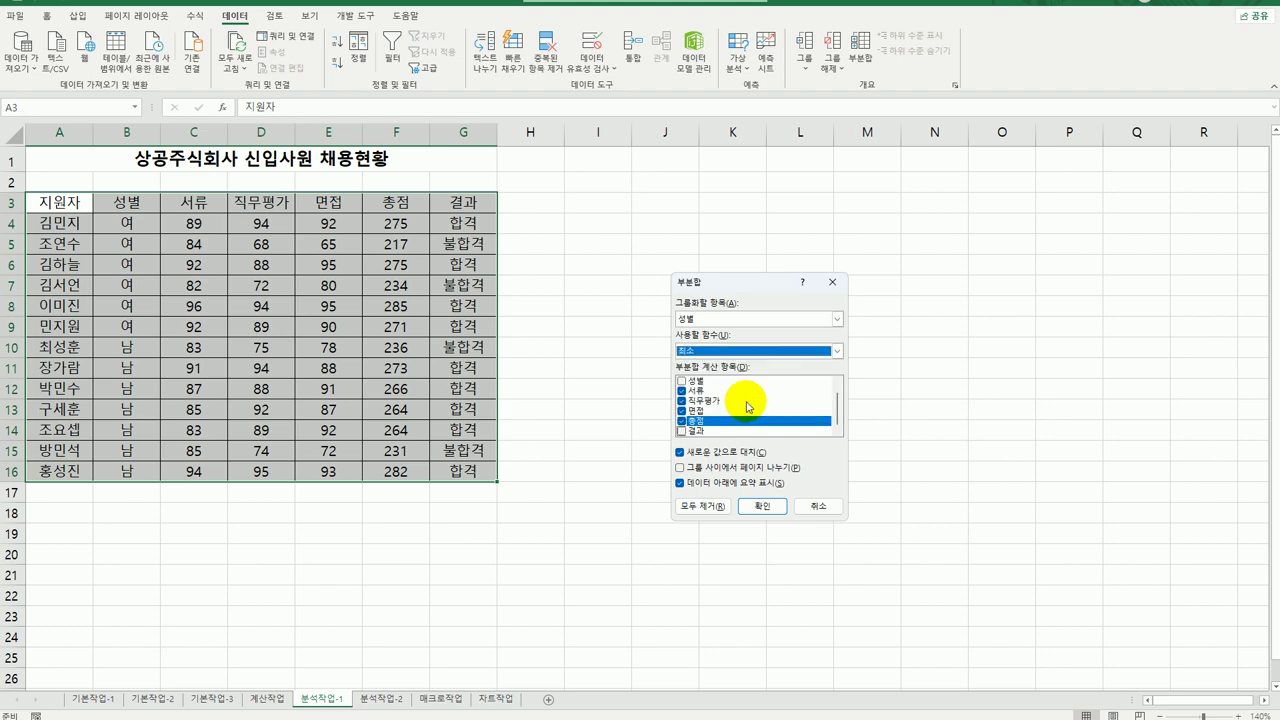
{"action": "left_click", "coordinate": [761, 505]}
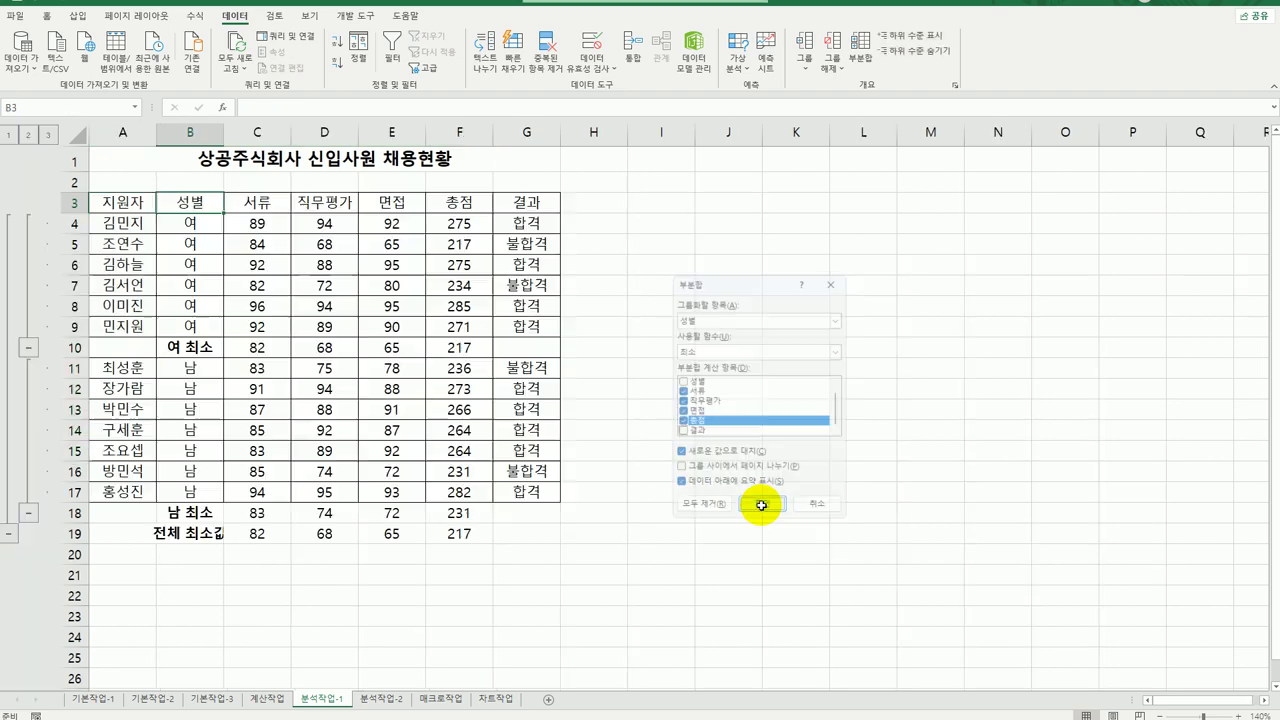
Add 최대 subtotals by 성별 for the same four score columns without replacing the existing subtotals, and autofit column B
{"action": "left_click", "coordinate": [860, 56]}
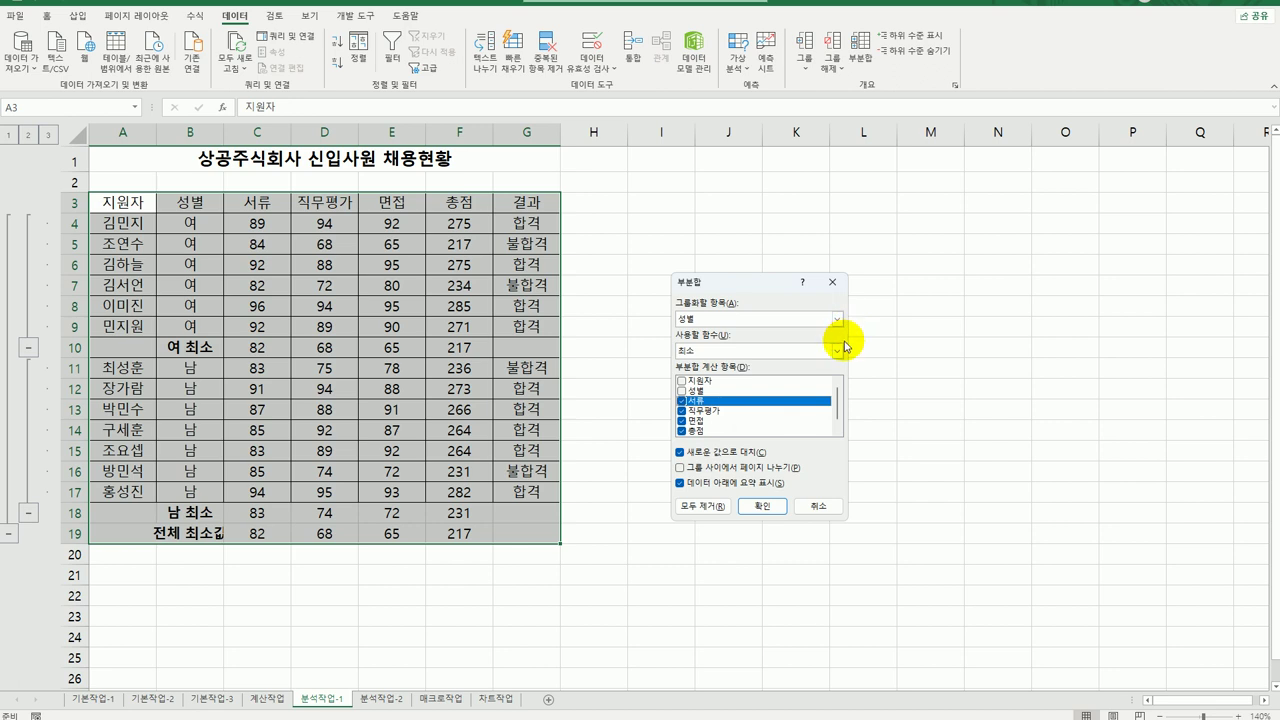
{"action": "left_click", "coordinate": [752, 351]}
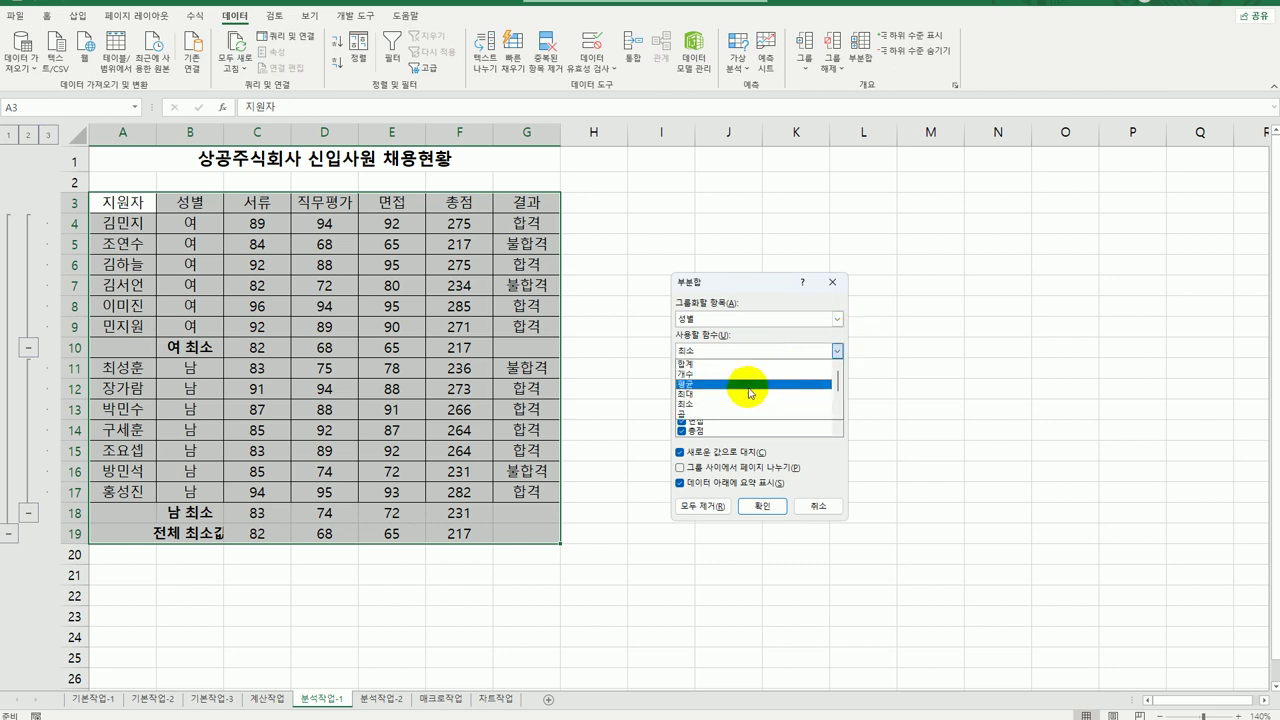
{"action": "left_click", "coordinate": [749, 394]}
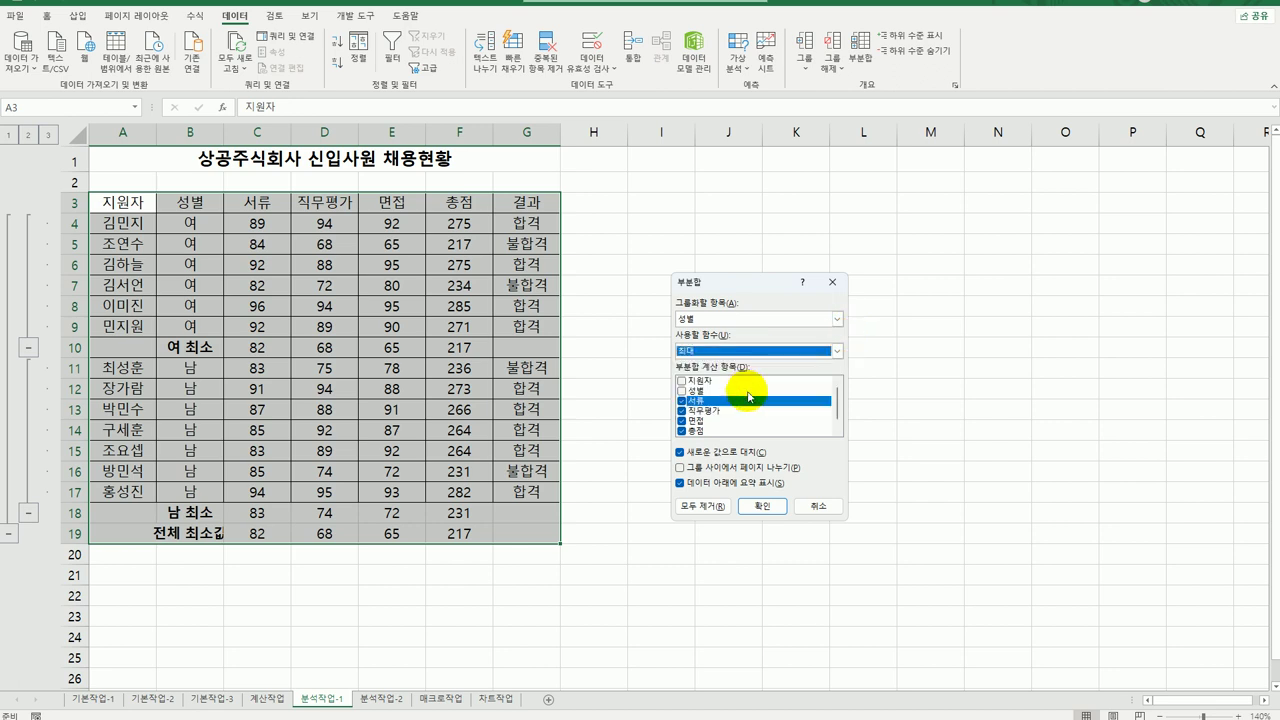
{"action": "left_click", "coordinate": [694, 454]}
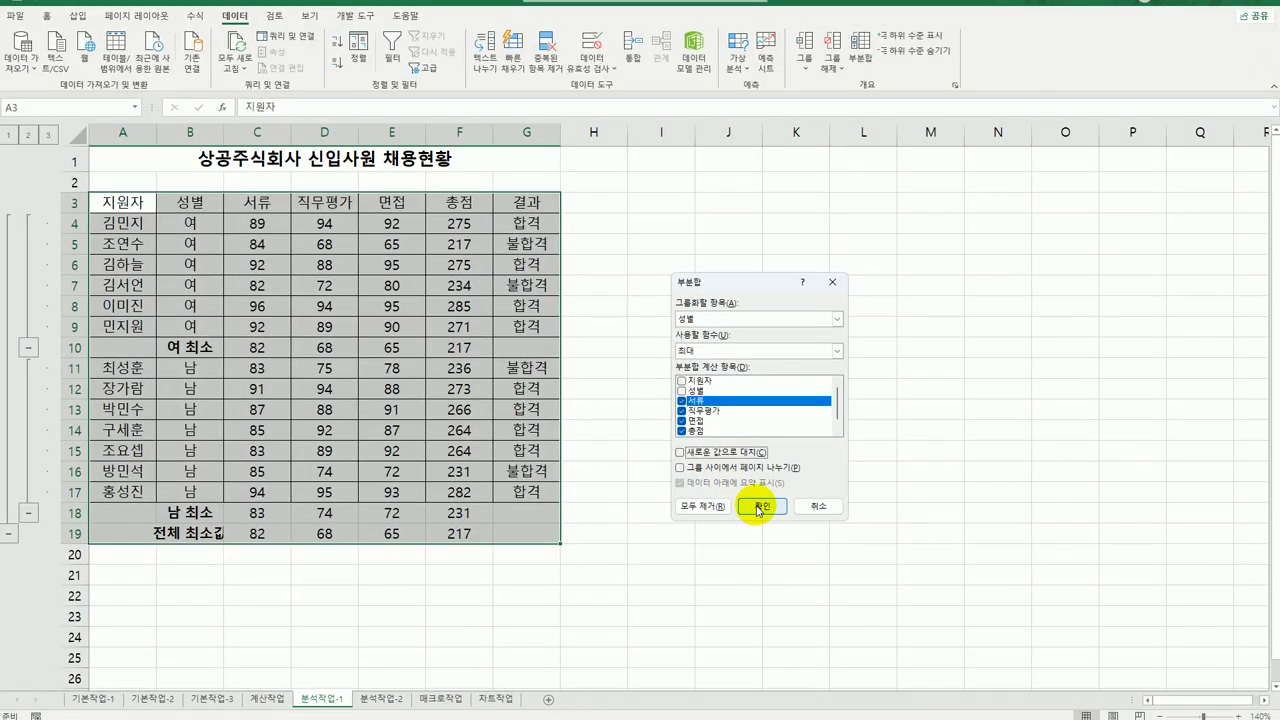
{"action": "left_click", "coordinate": [831, 561]}
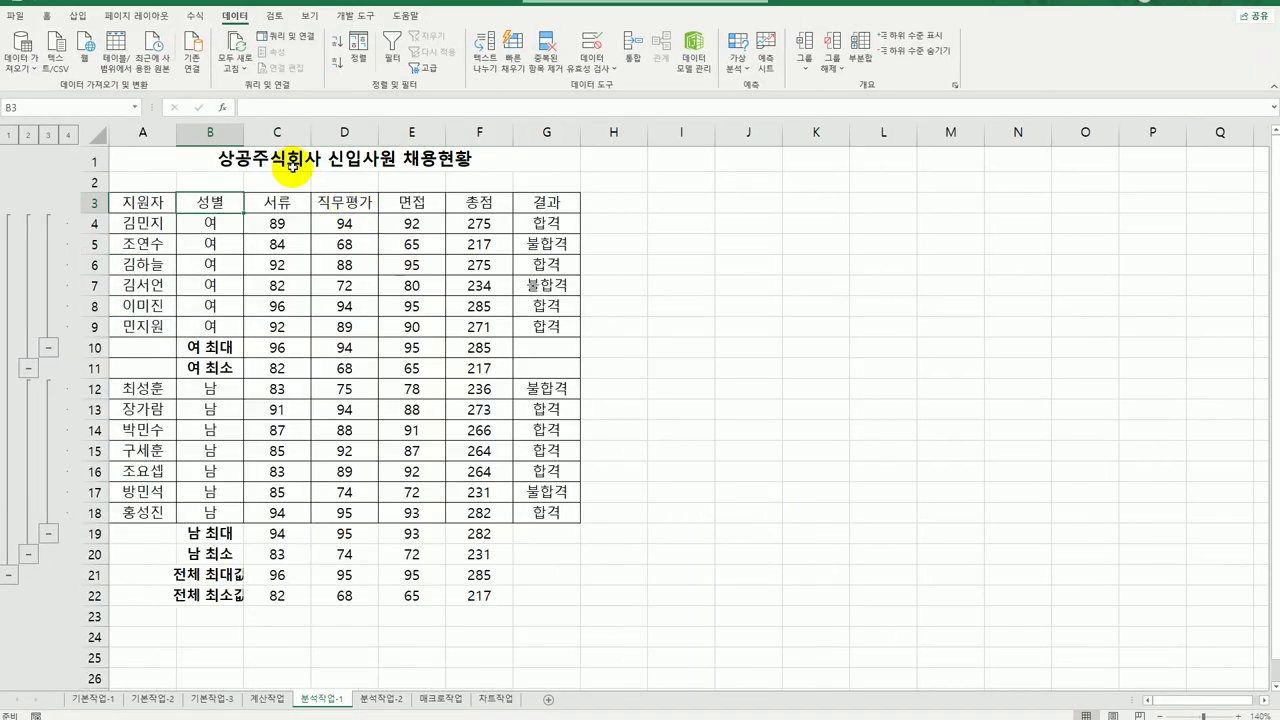
{"action": "double_click", "coordinate": [245, 131]}
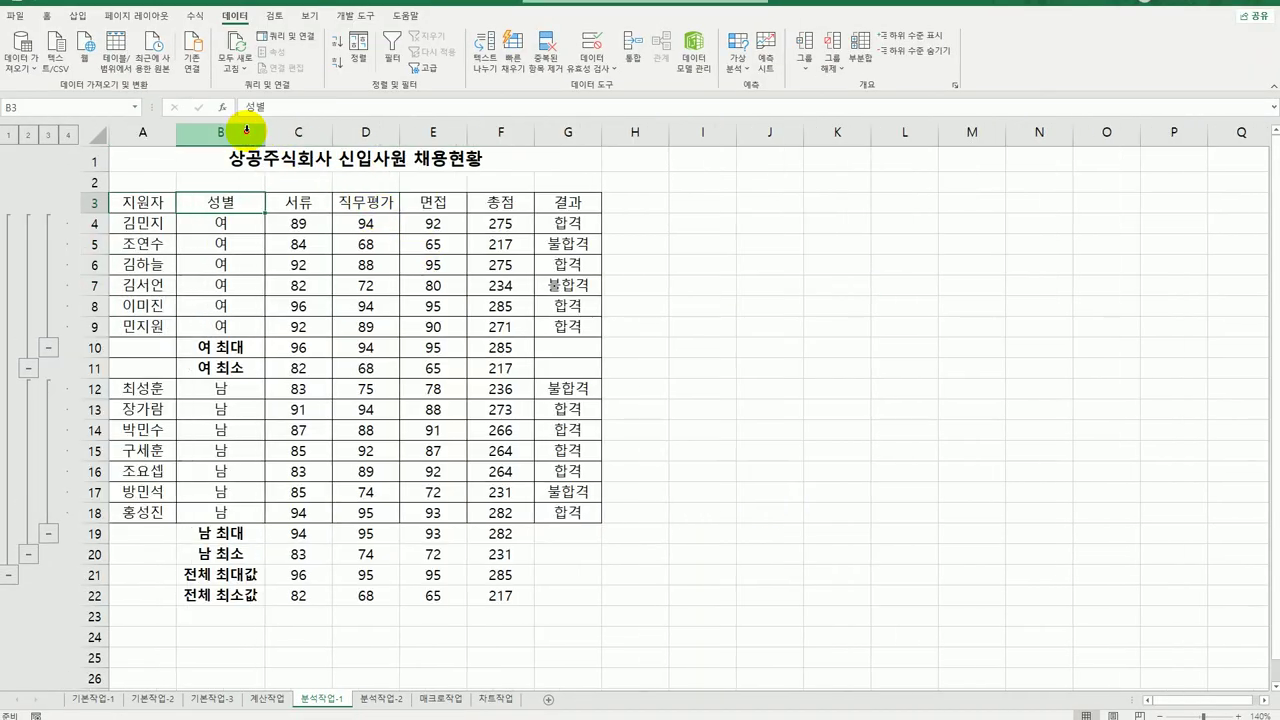
{"action": "left_click", "coordinate": [743, 493]}
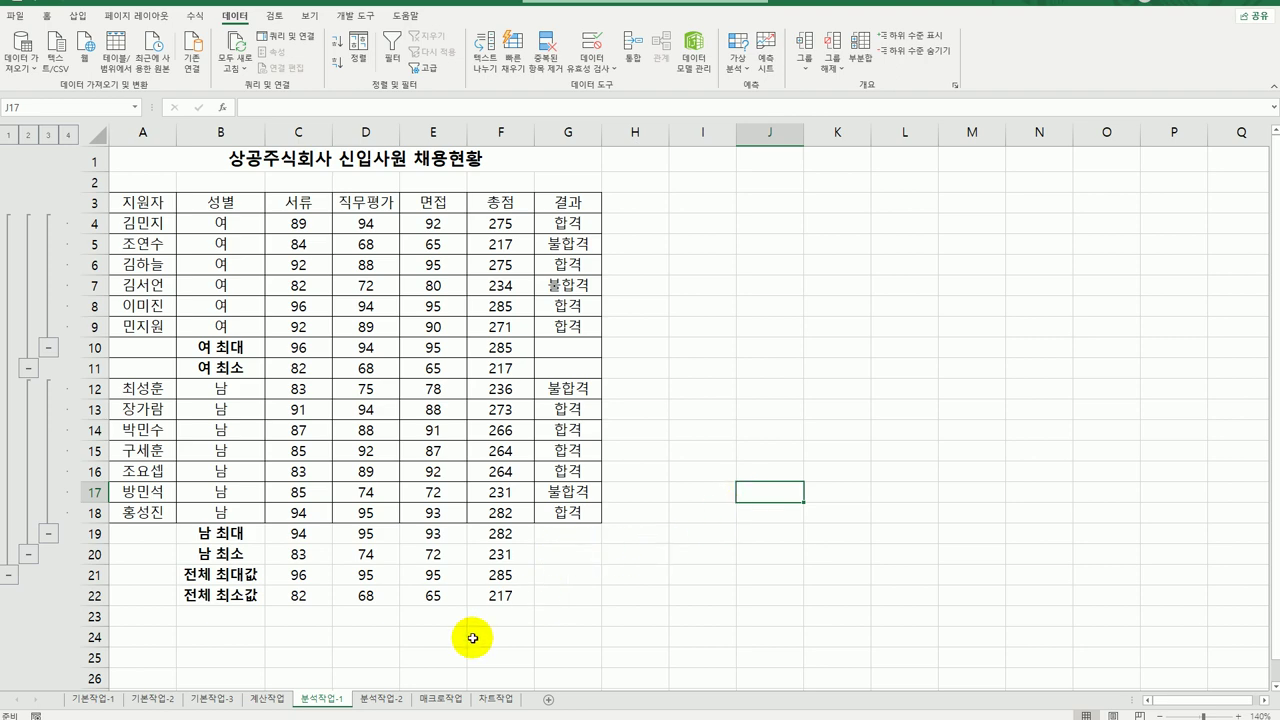
On the 분석작업-2 sheet, autofit column F and goal-seek 한라봉's 총판매액 in F10 to 100000000 by changing D10
{"action": "left_click", "coordinate": [383, 697]}
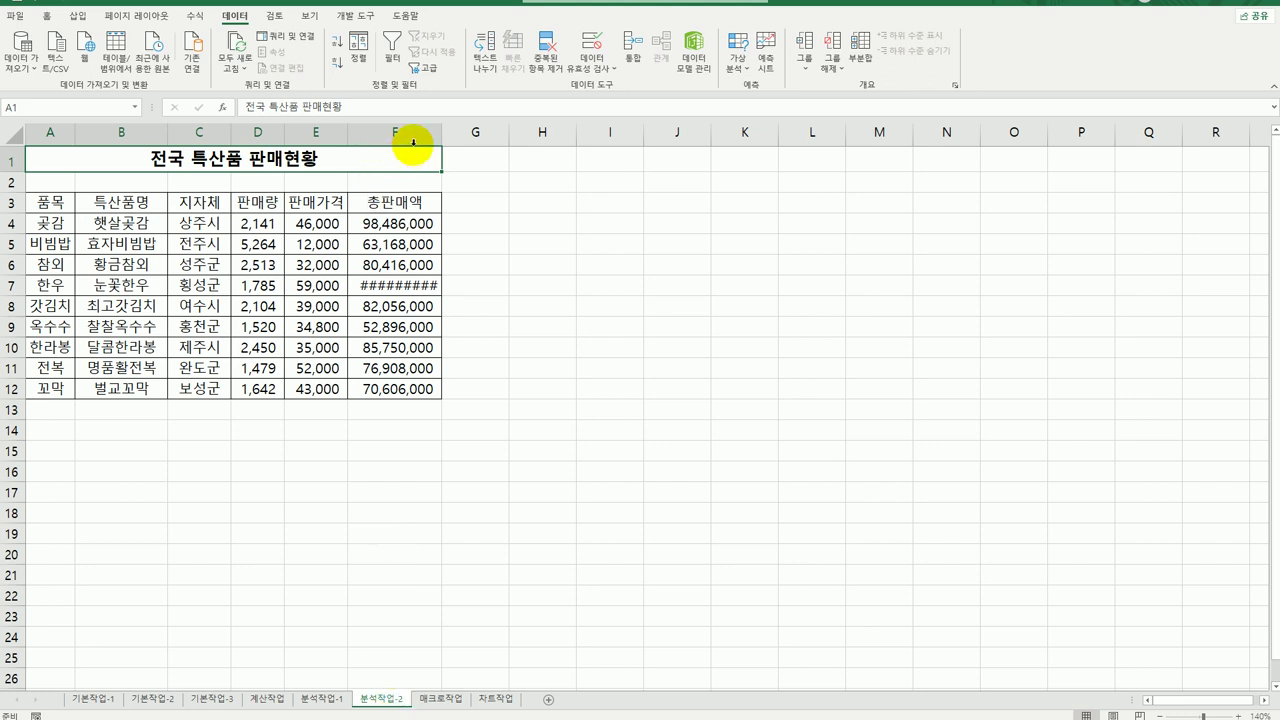
{"action": "double_click", "coordinate": [442, 132]}
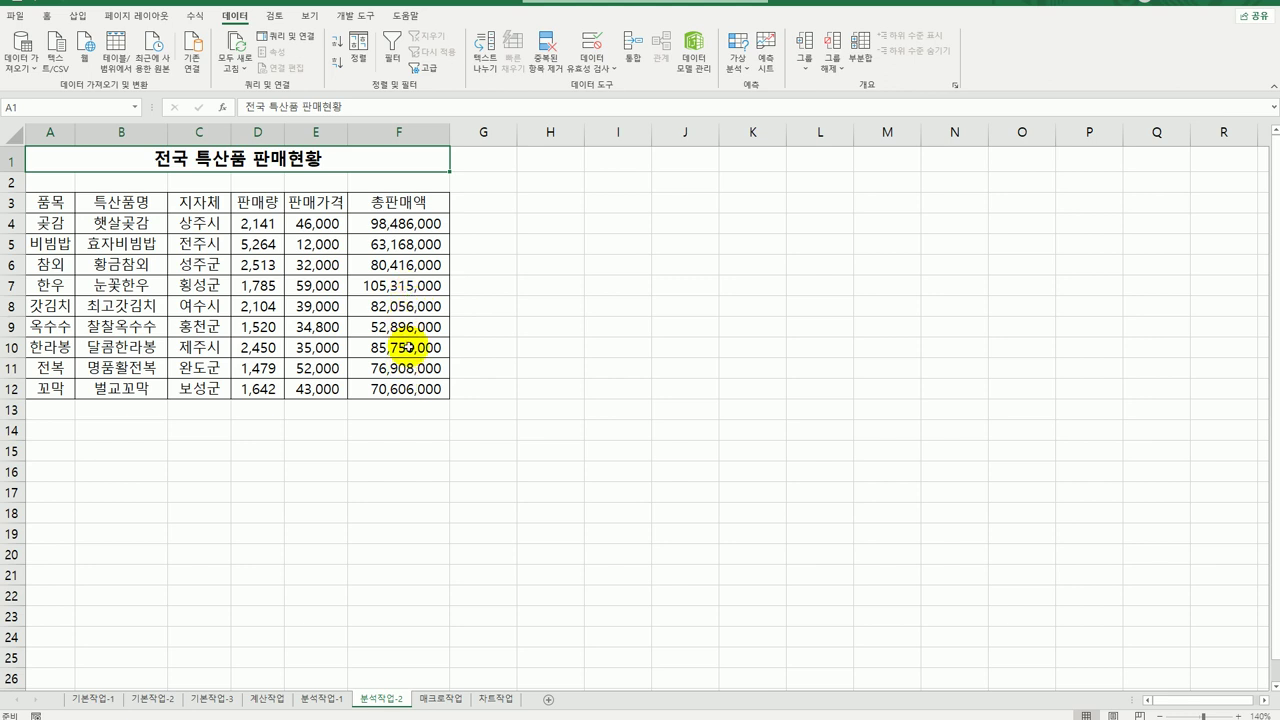
{"action": "left_click", "coordinate": [410, 346]}
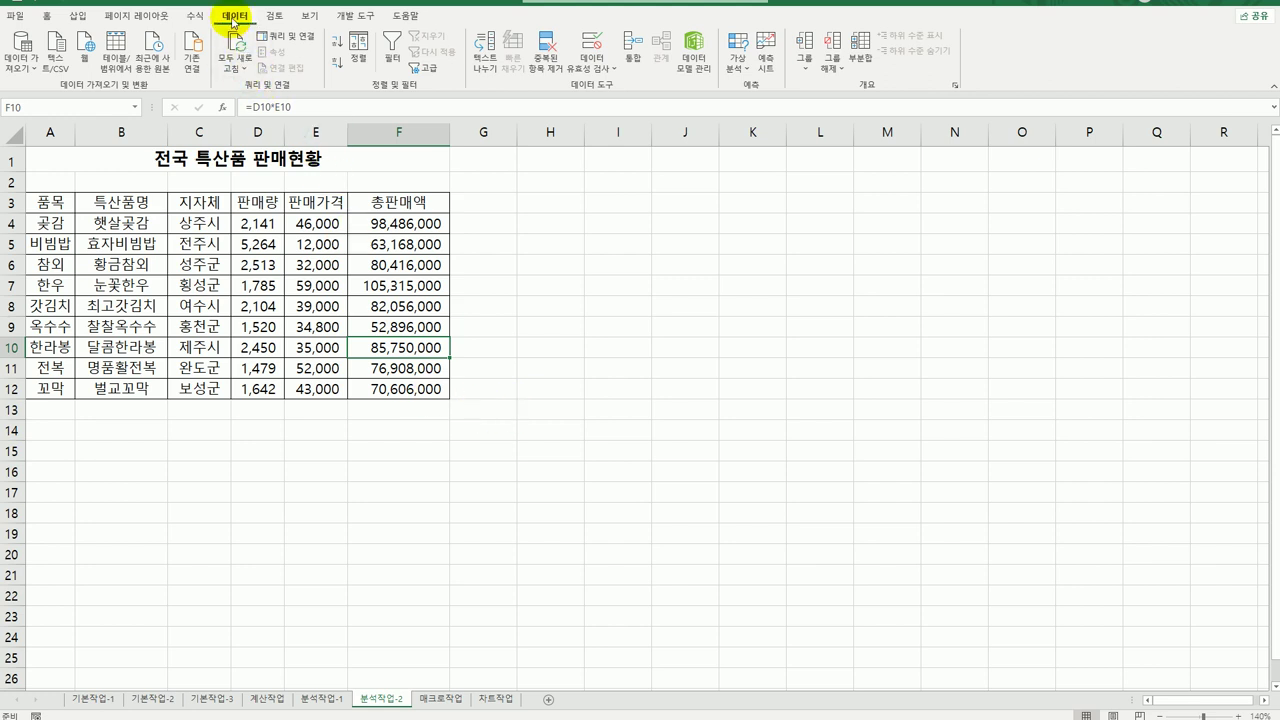
{"action": "left_click", "coordinate": [737, 55]}
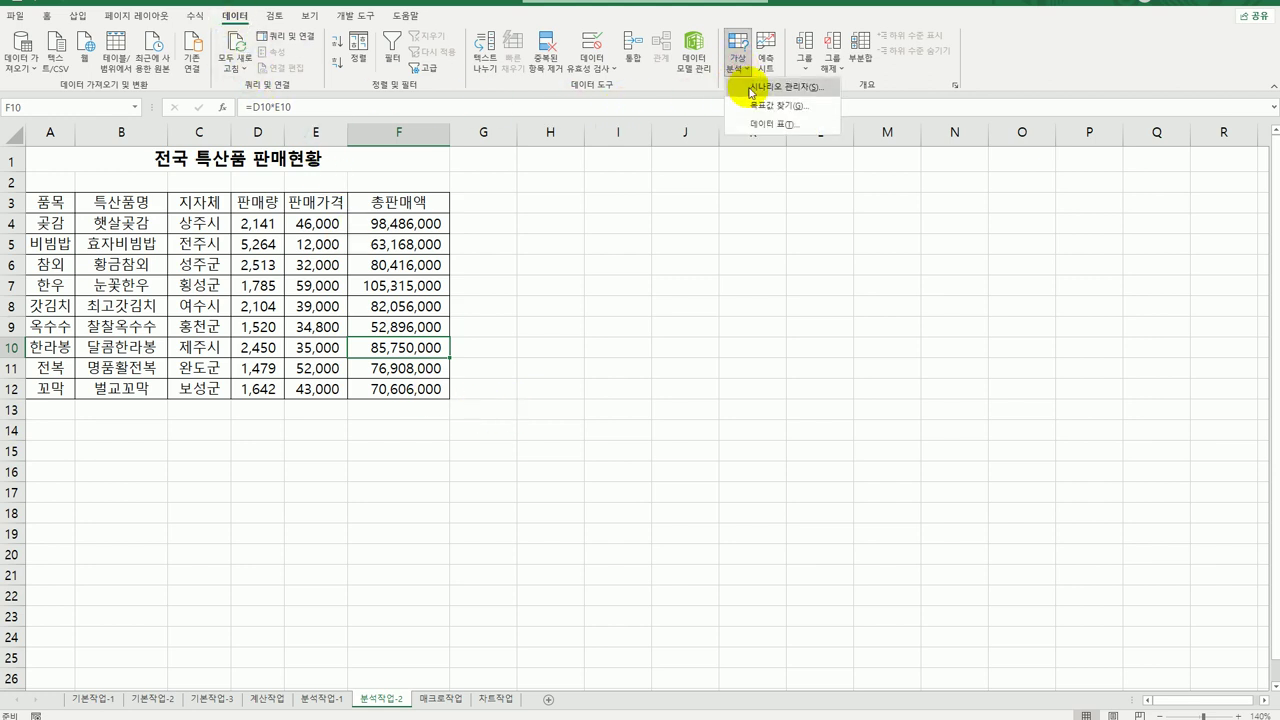
{"action": "left_click", "coordinate": [754, 107]}
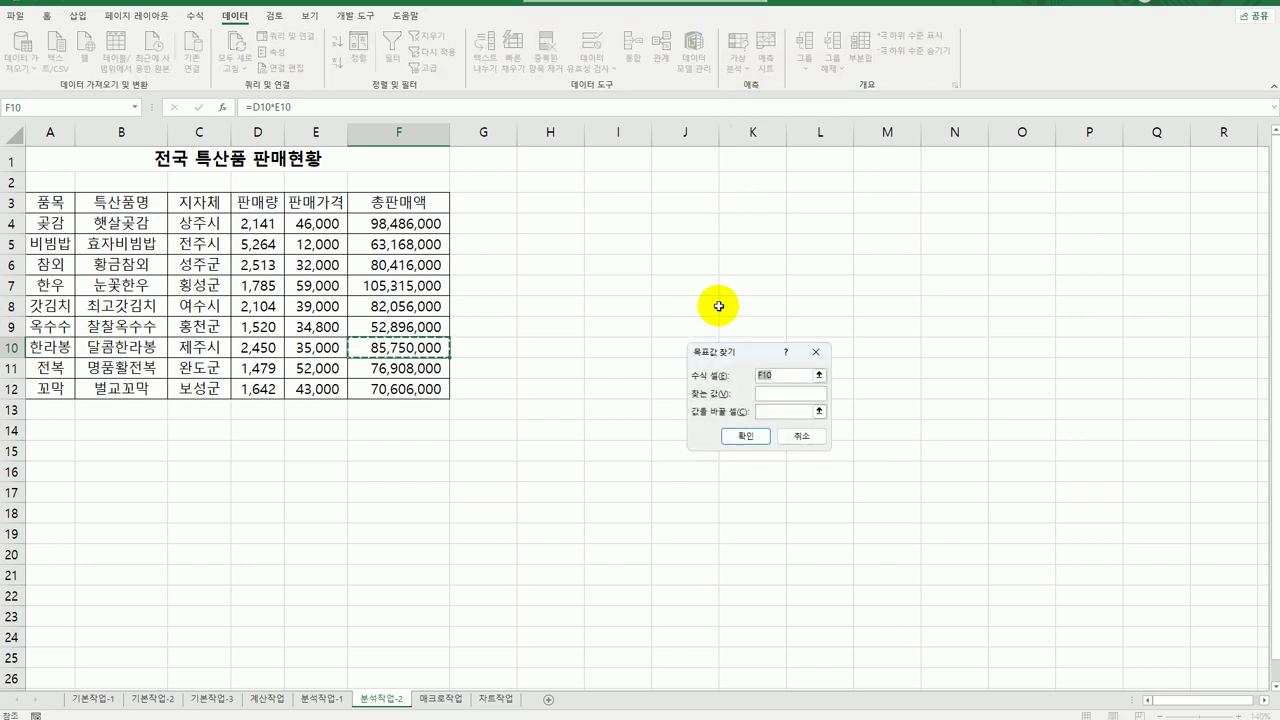
{"action": "left_click_drag", "start_coordinate": [720, 342], "coordinate": [629, 237]}
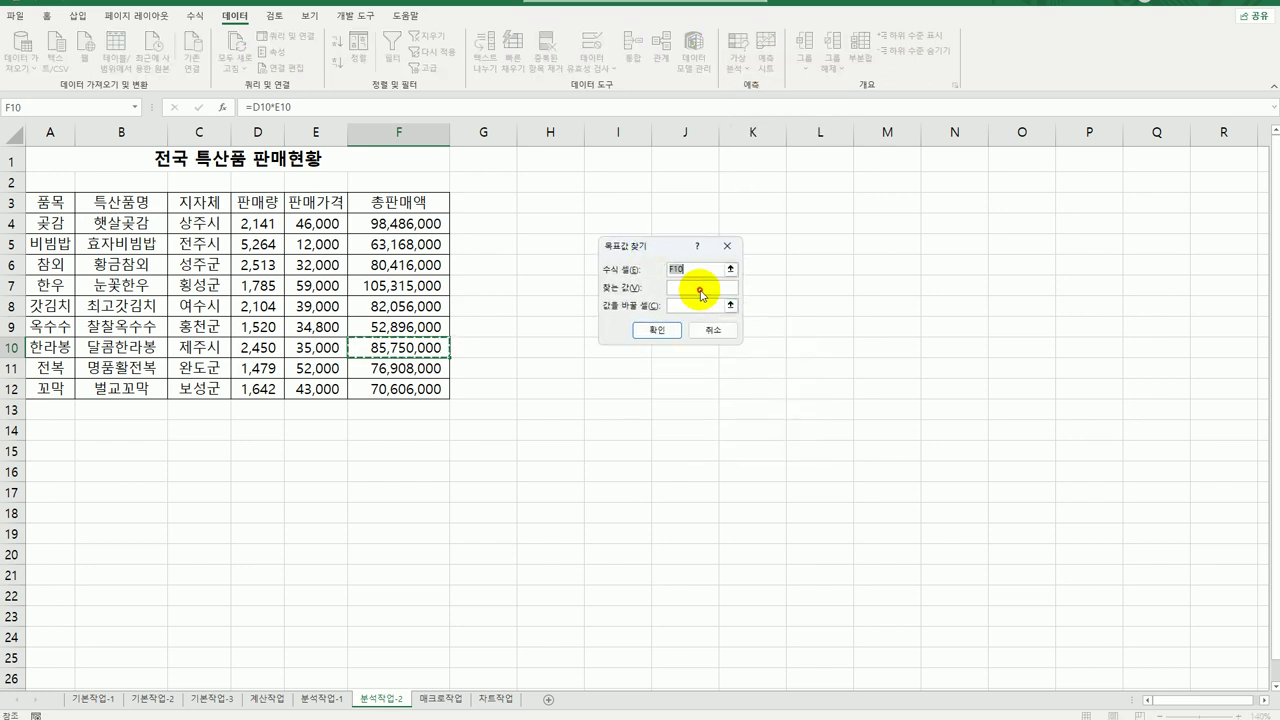
{"action": "left_click", "coordinate": [686, 287]}
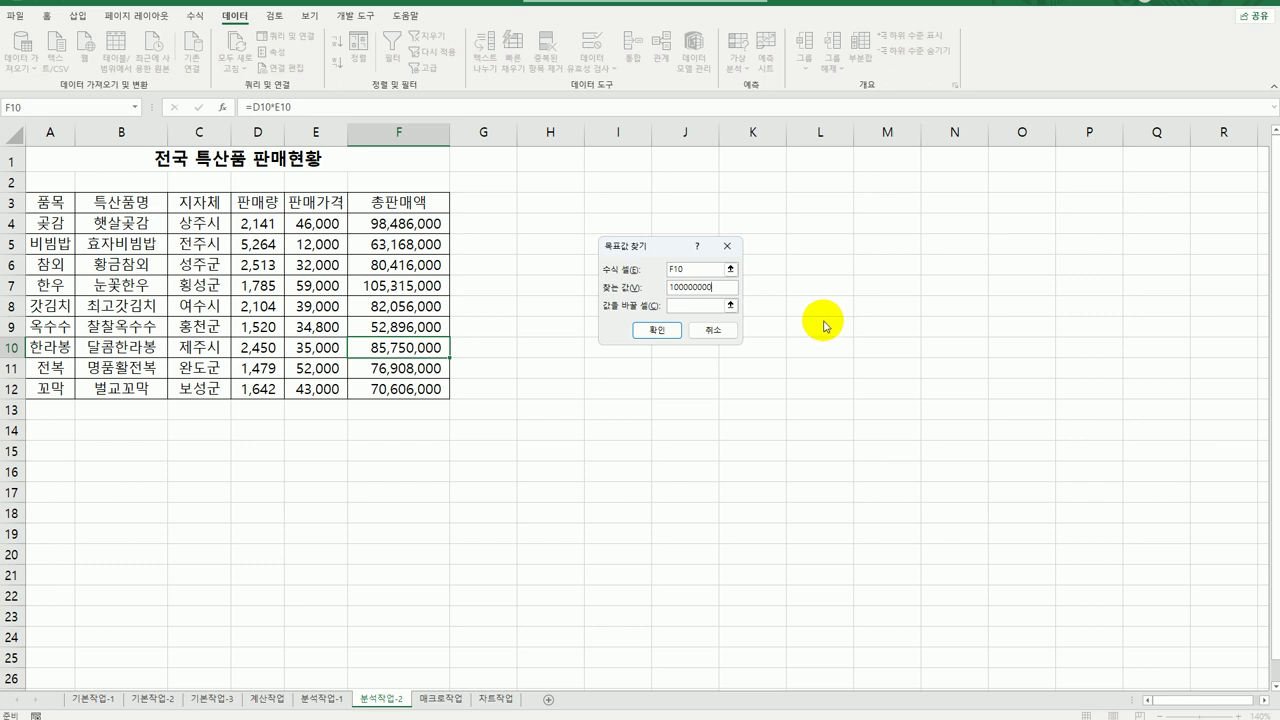
{"action": "left_click", "coordinate": [702, 310]}
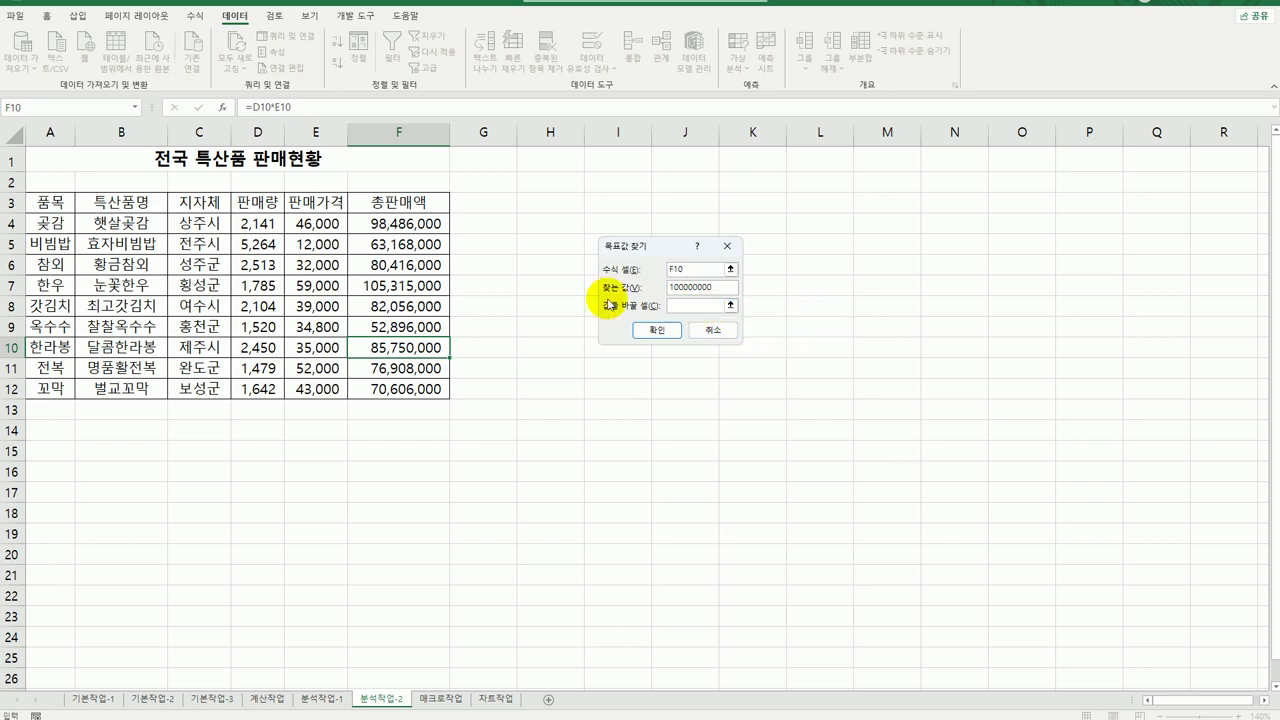
{"action": "left_click", "coordinate": [268, 347]}
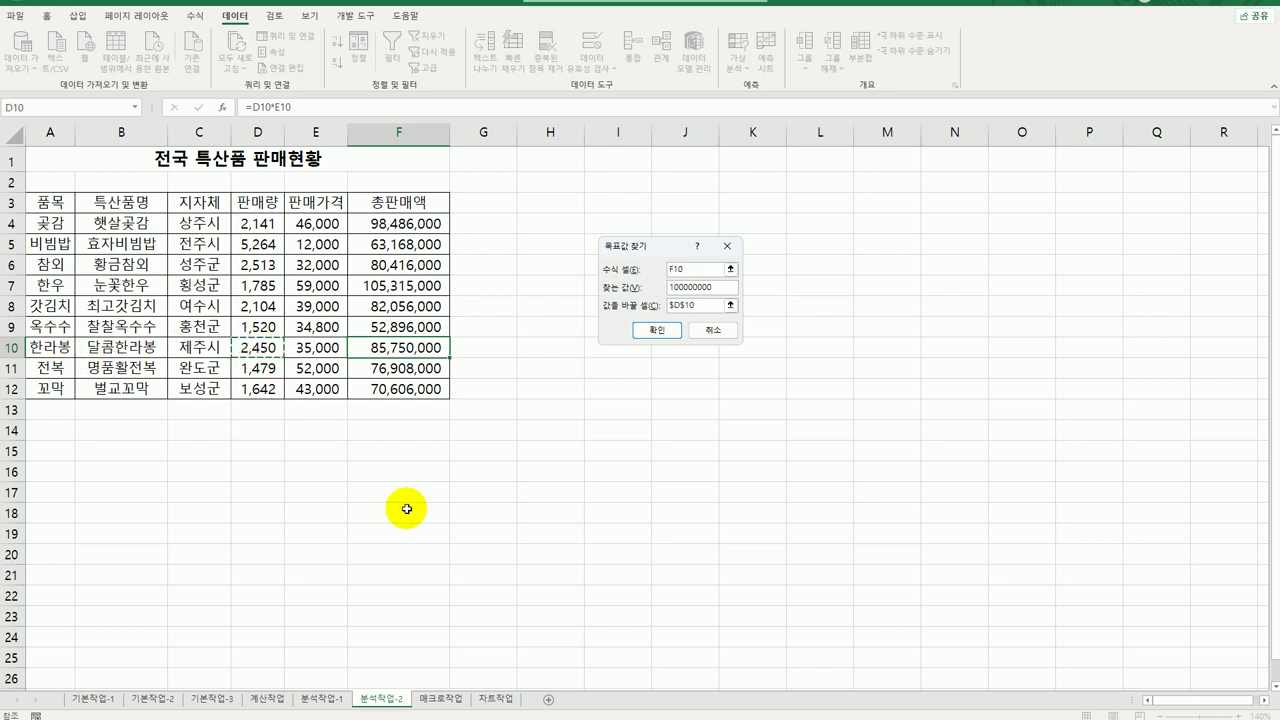
{"action": "left_click", "coordinate": [648, 331]}
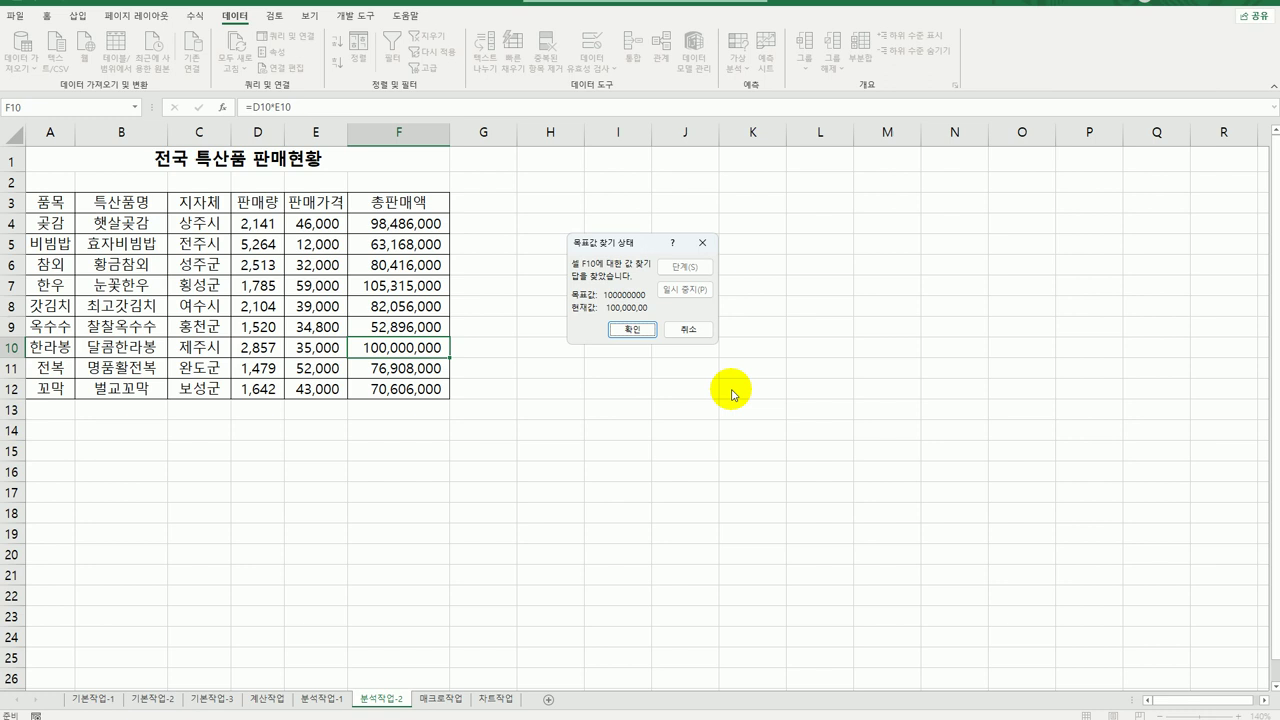
{"action": "left_click", "coordinate": [632, 329]}
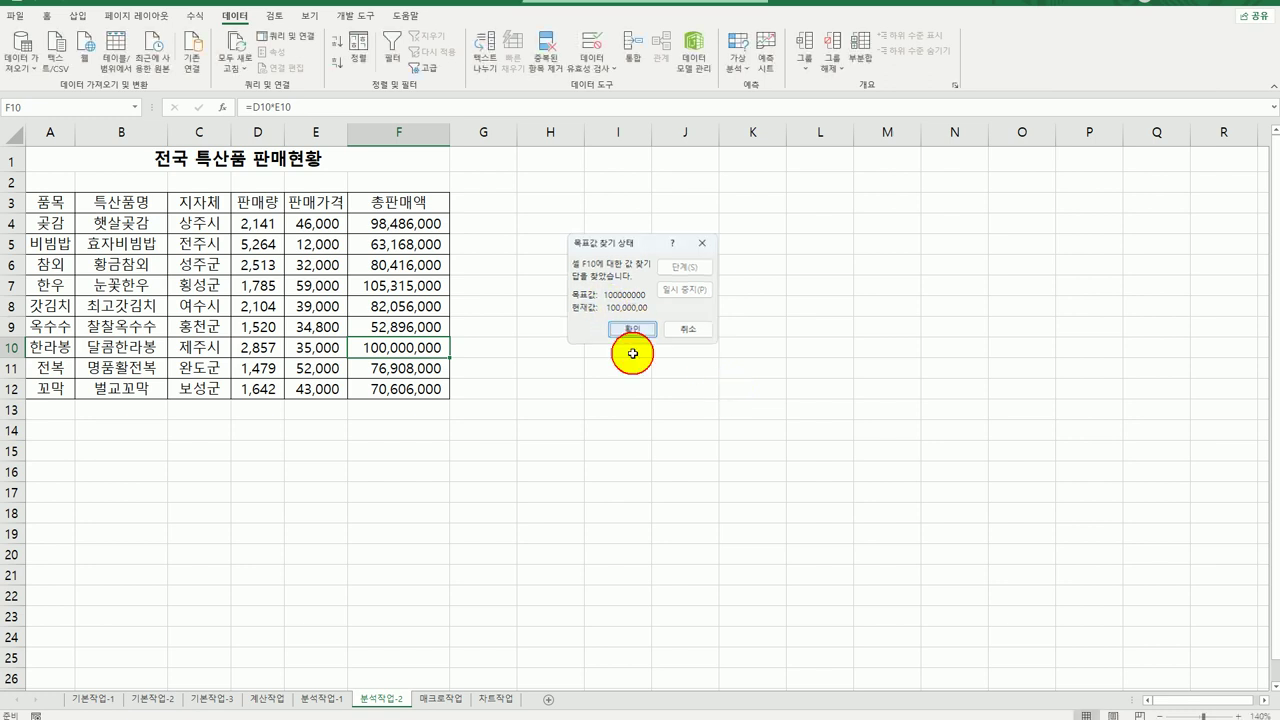
{"action": "left_click", "coordinate": [632, 433]}
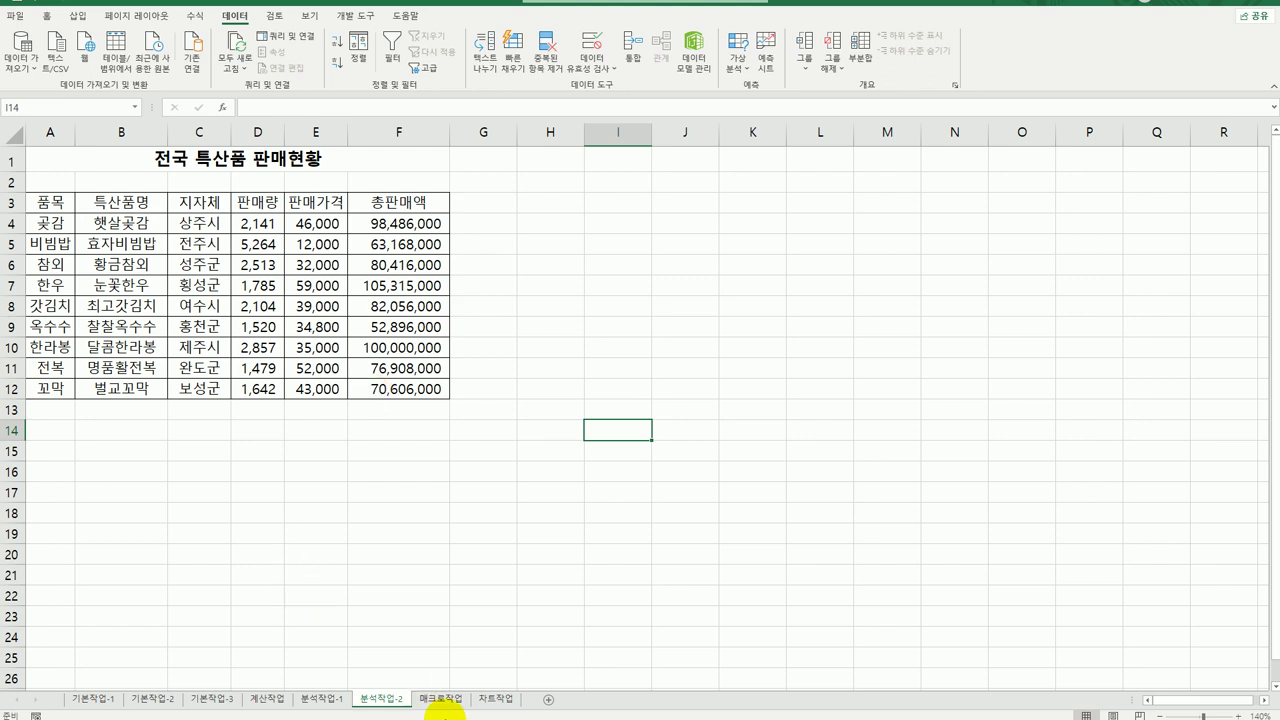
On the 매크로작업 sheet, insert a form control button covering B13:C14 below the 중간고사 성적표 table
{"action": "left_click", "coordinate": [442, 702]}
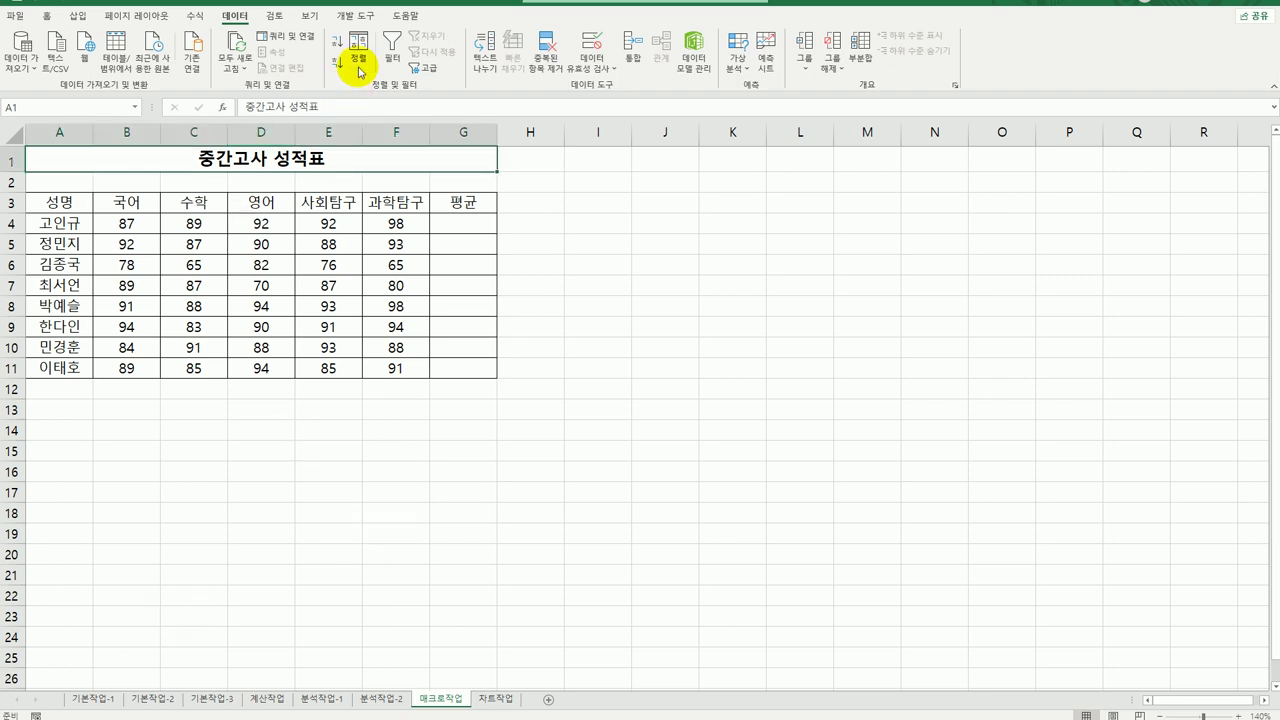
{"action": "left_click", "coordinate": [366, 16]}
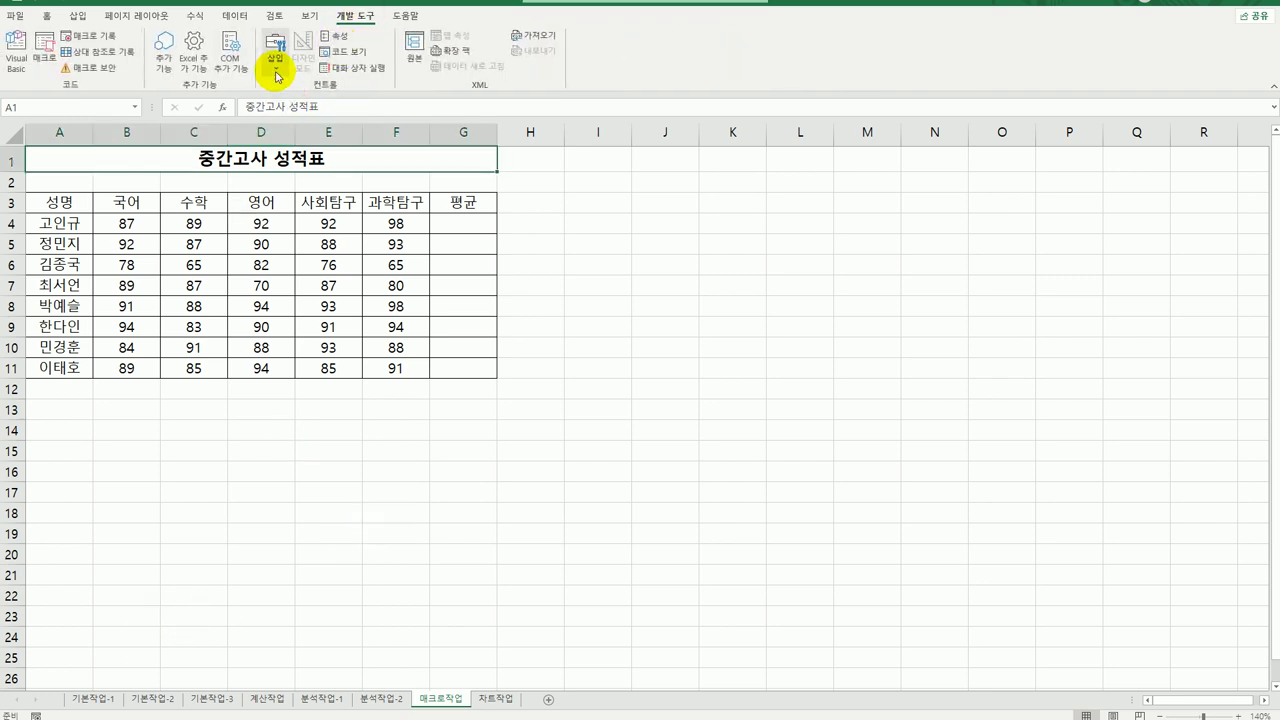
{"action": "left_click", "coordinate": [275, 58]}
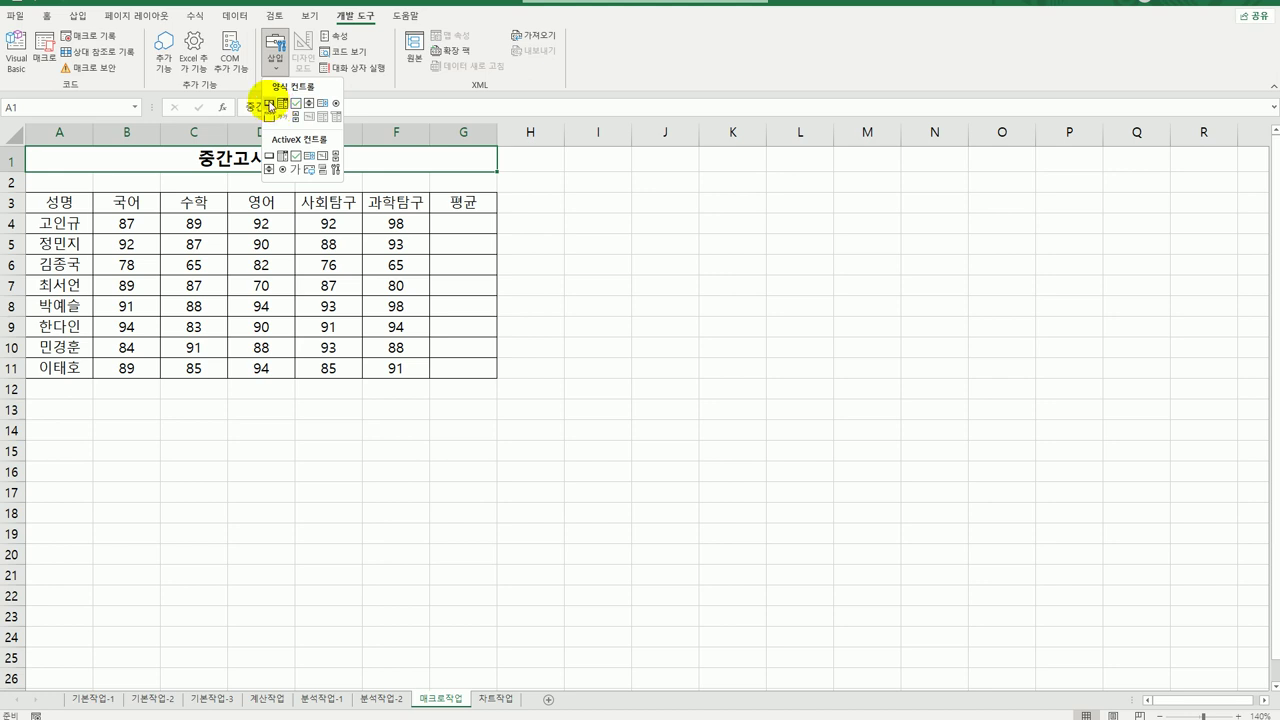
{"action": "left_click", "coordinate": [269, 103]}
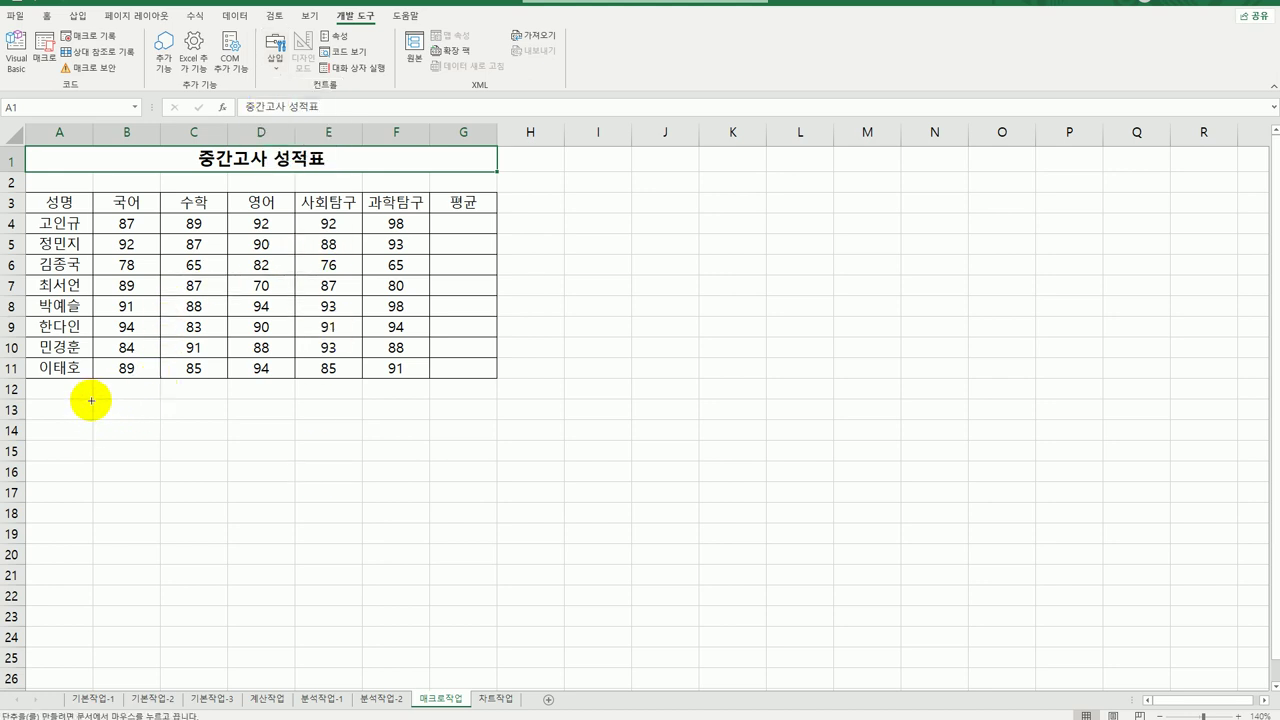
{"action": "left_click_drag", "start_coordinate": [93, 399], "coordinate": [208, 443]}
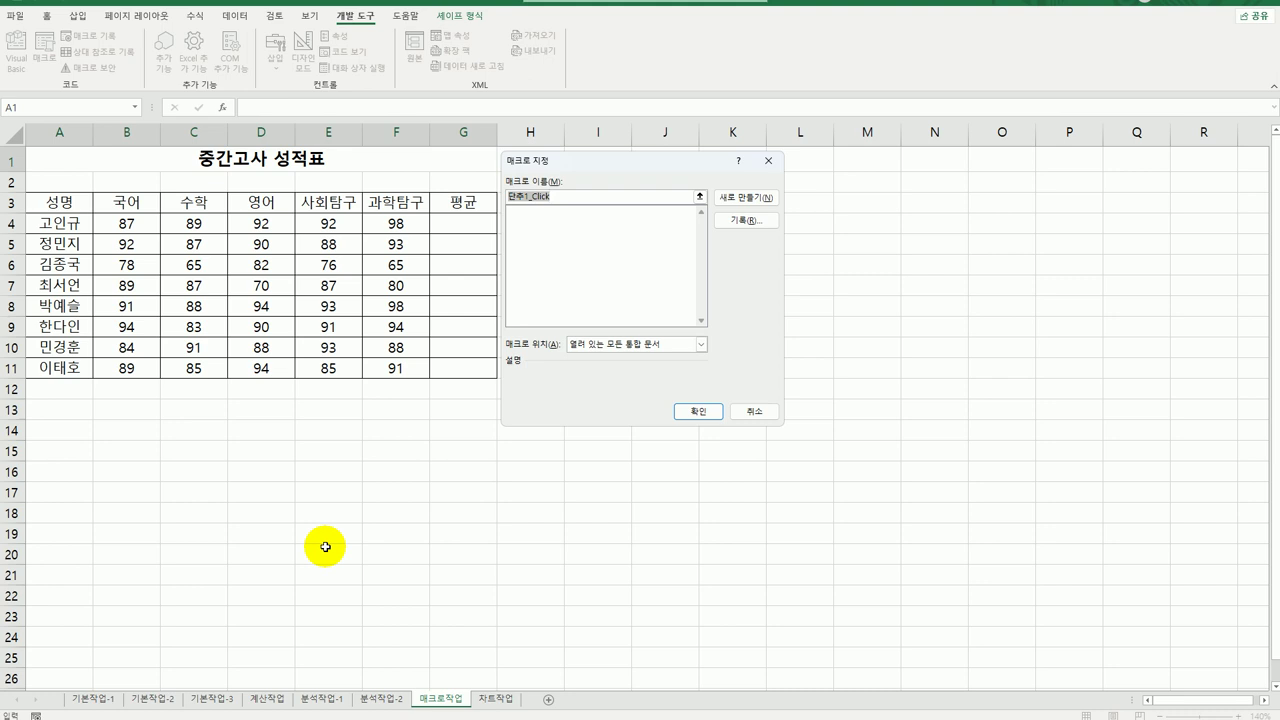
Name the new button's macro 평균 and start recording it in the current workbook
{"action": "key", "text": "BackSpace"}
{"action": "type", "text": "평균"}
{"action": "left_click", "coordinate": [745, 220]}
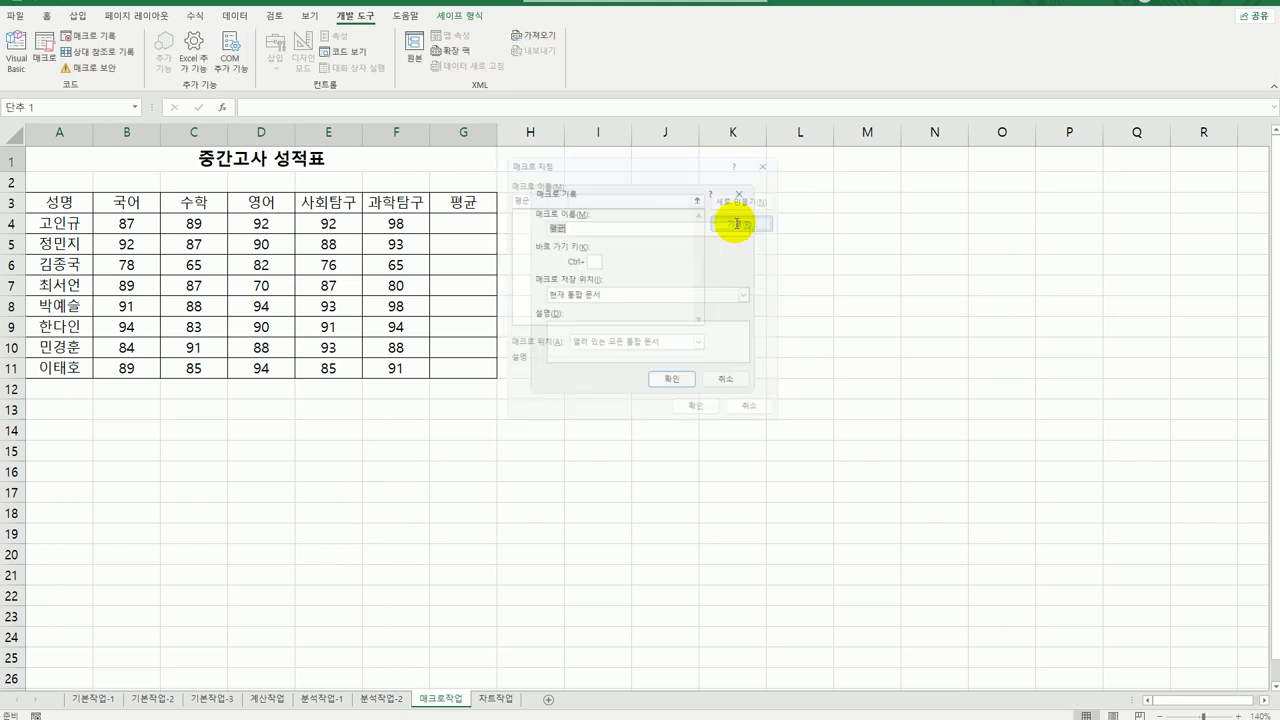
{"action": "left_click", "coordinate": [697, 212]}
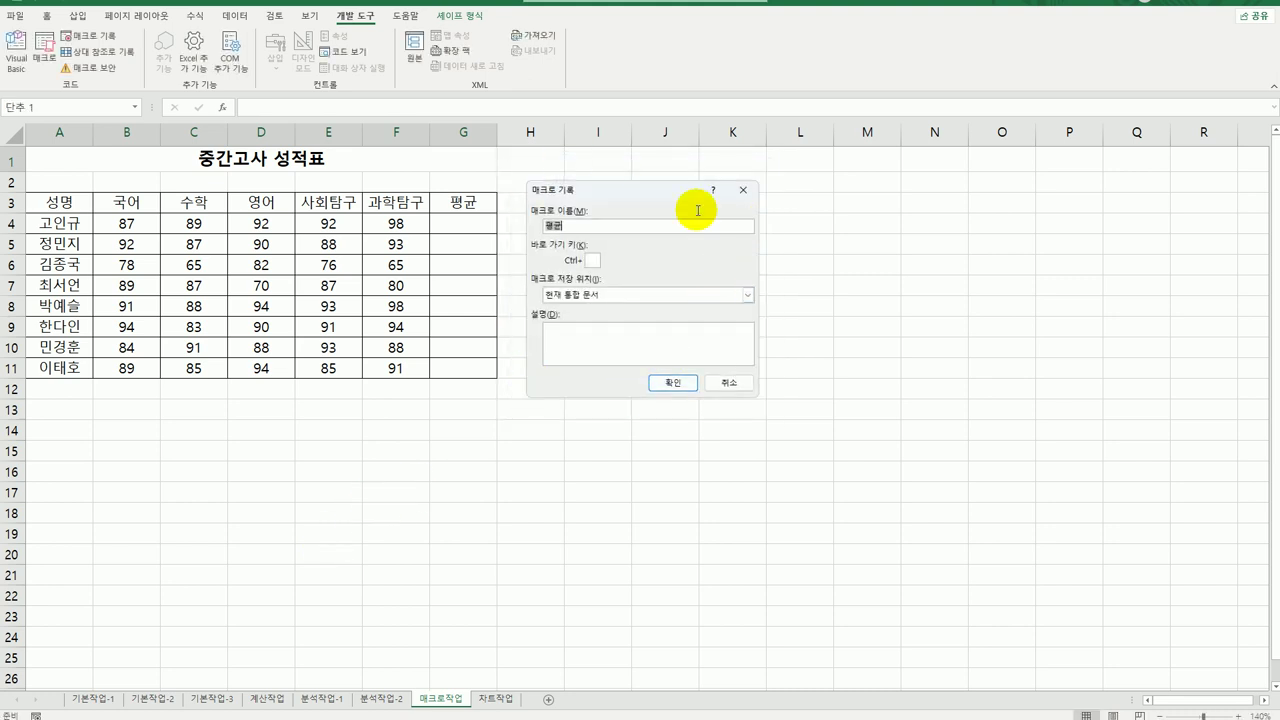
{"action": "left_click", "coordinate": [676, 378]}
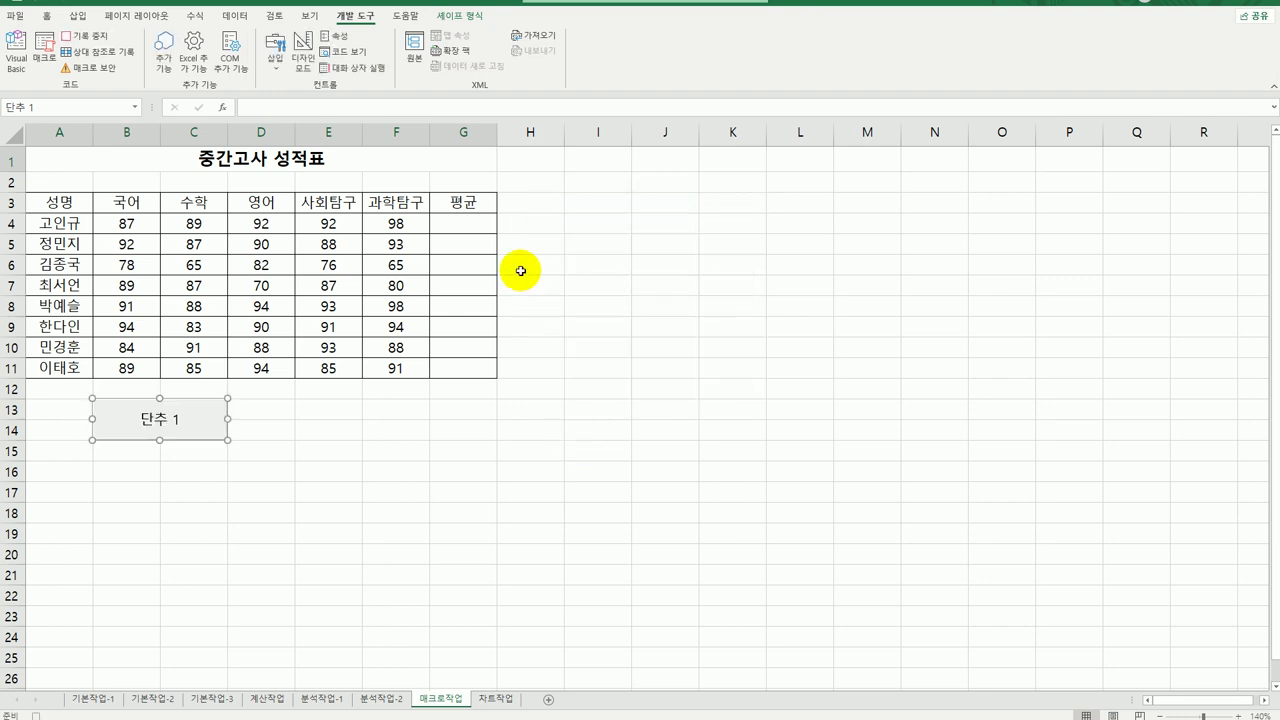
Calculate the first student's average in G4 with =AVERAGE(B4:F4)
{"action": "left_click", "coordinate": [480, 223]}
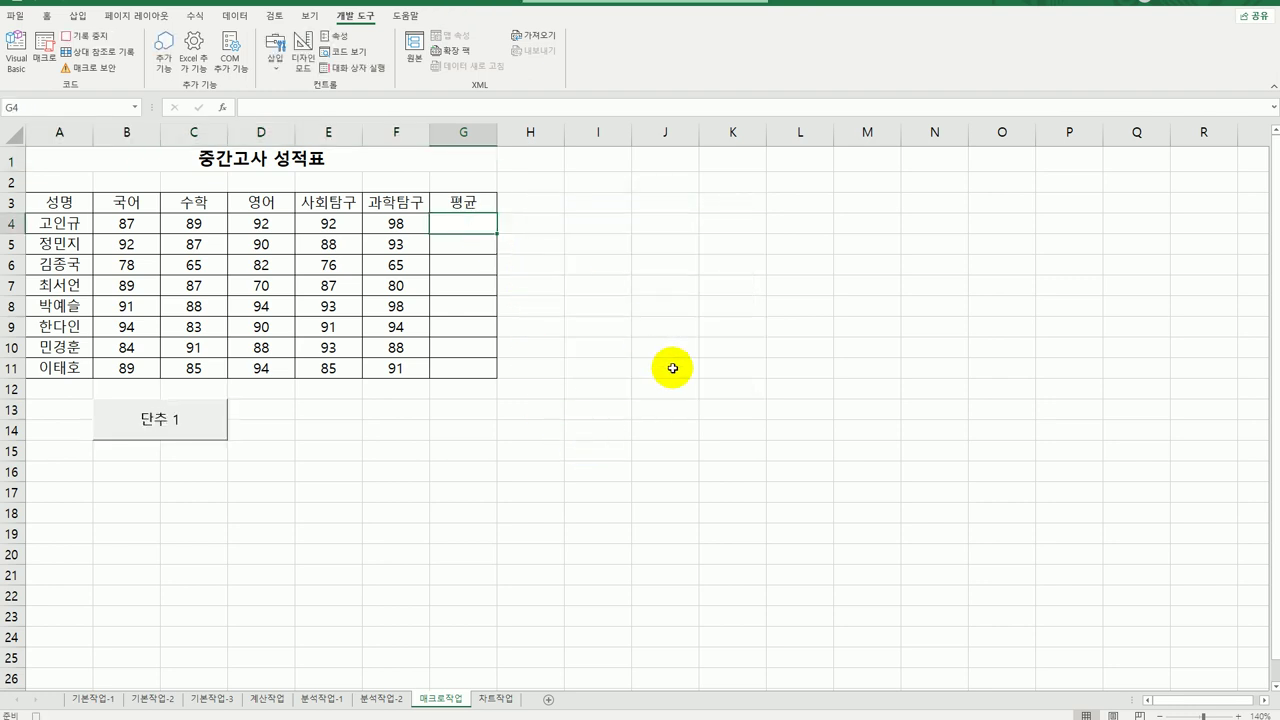
{"action": "type", "text": "="}
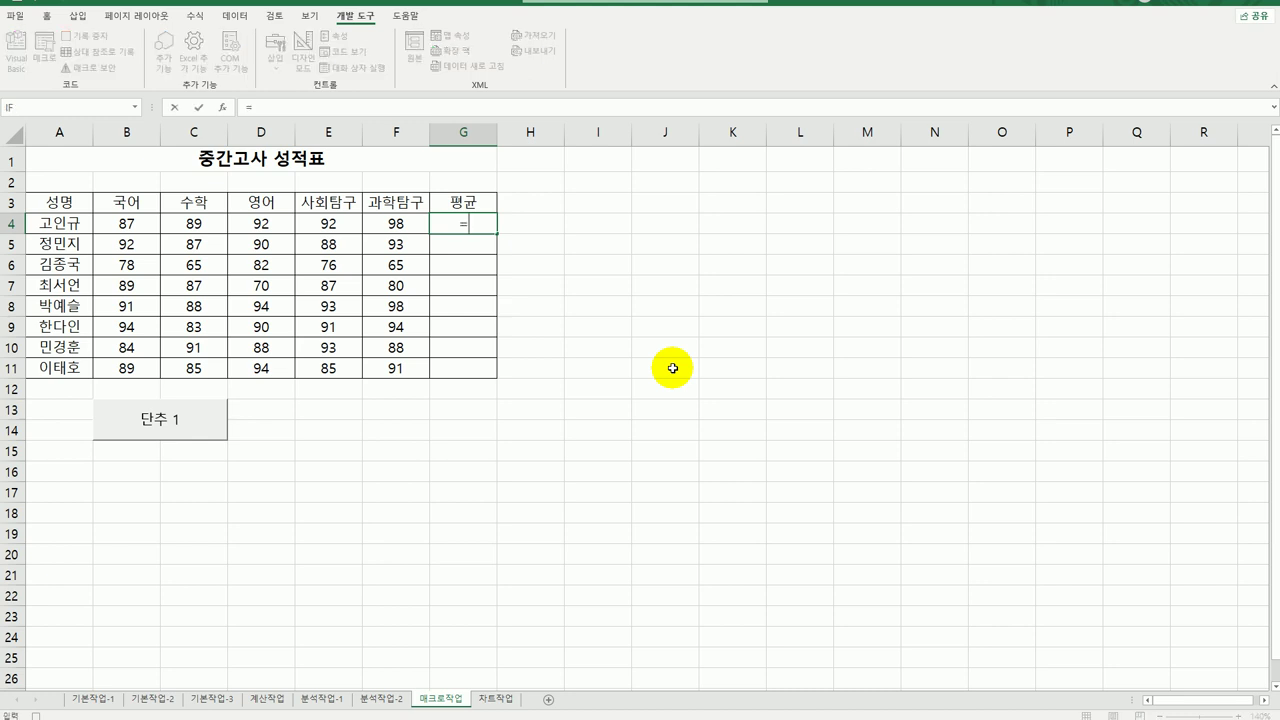
{"action": "type", "text": "av"}
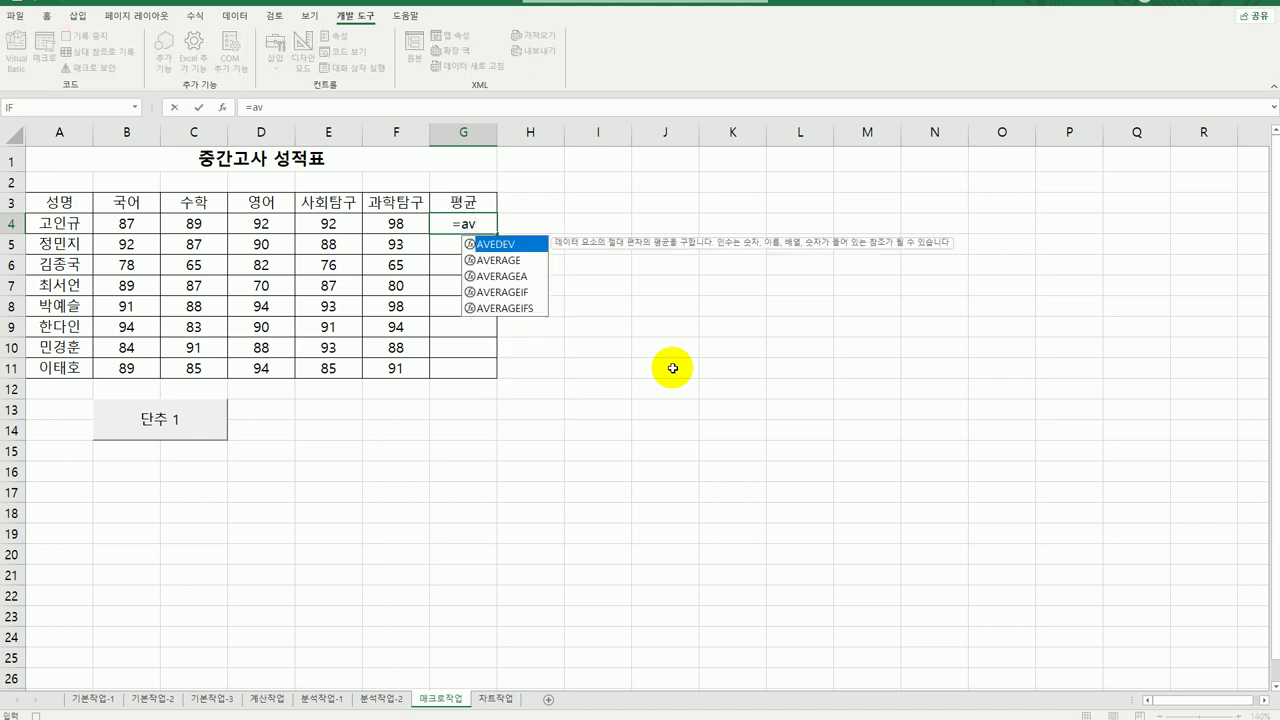
{"action": "left_click", "coordinate": [537, 262]}
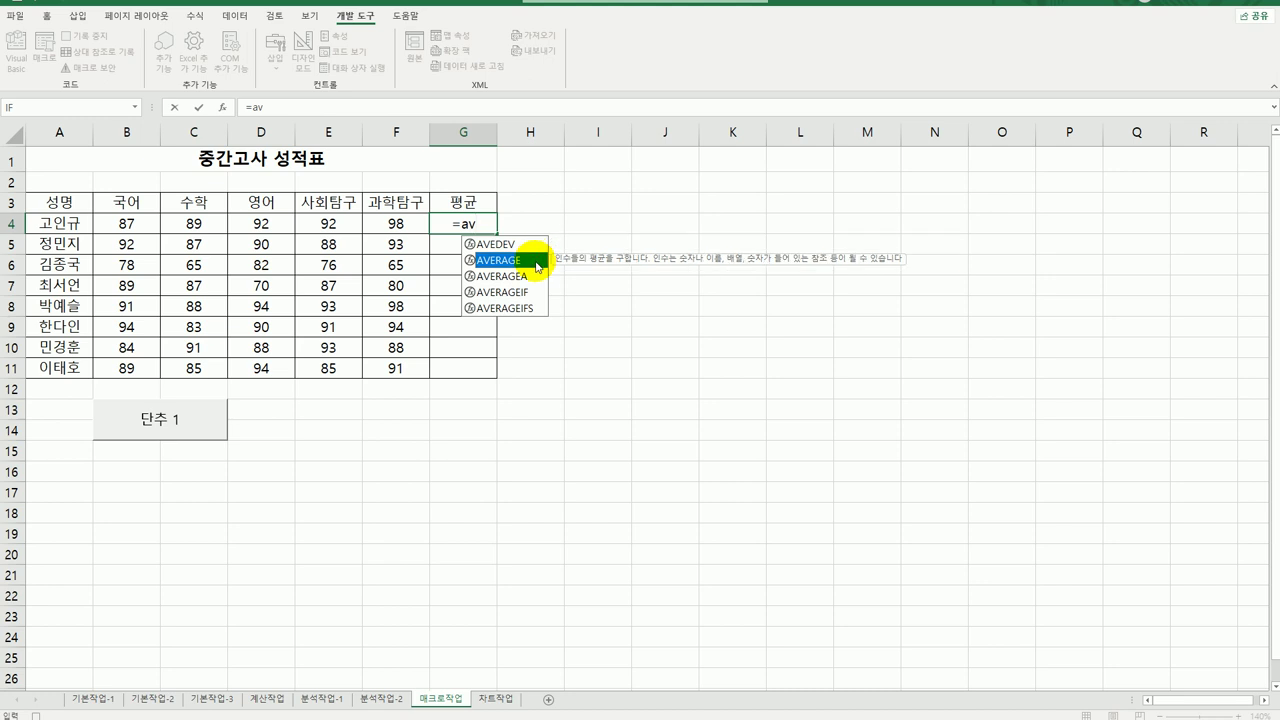
{"action": "double_click", "coordinate": [535, 261]}
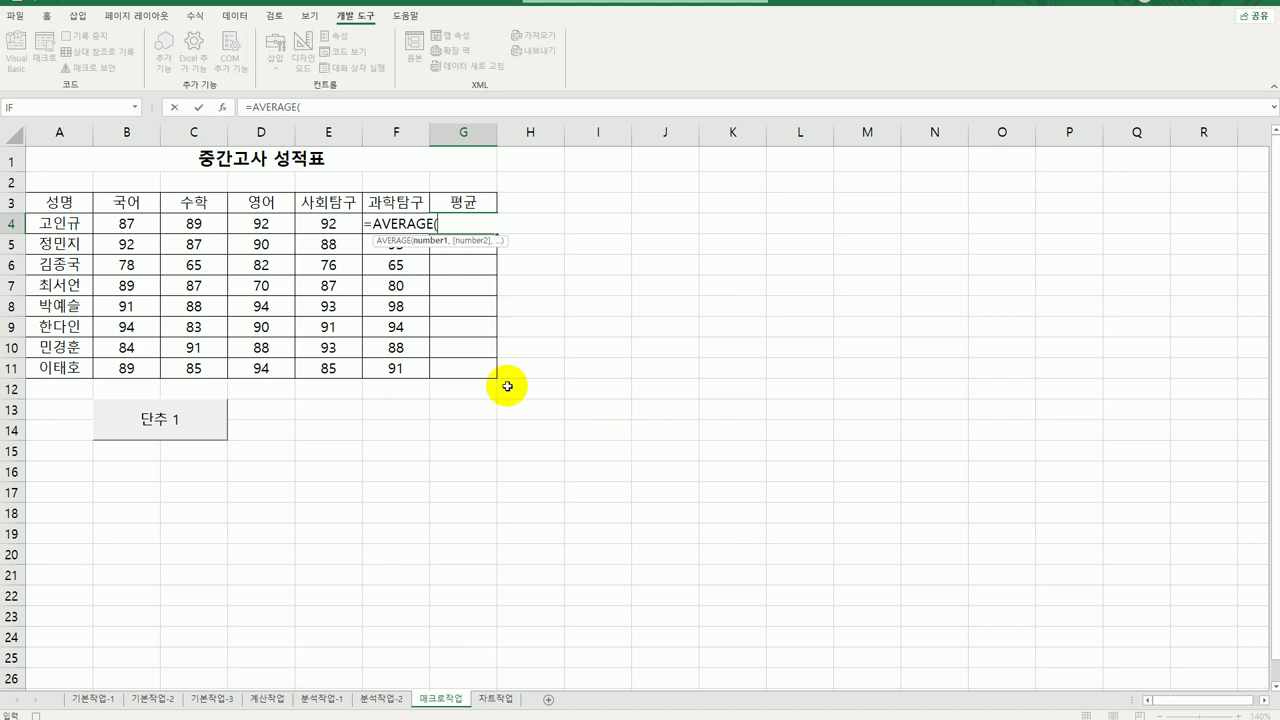
{"action": "left_click_drag", "start_coordinate": [135, 222], "coordinate": [400, 220]}
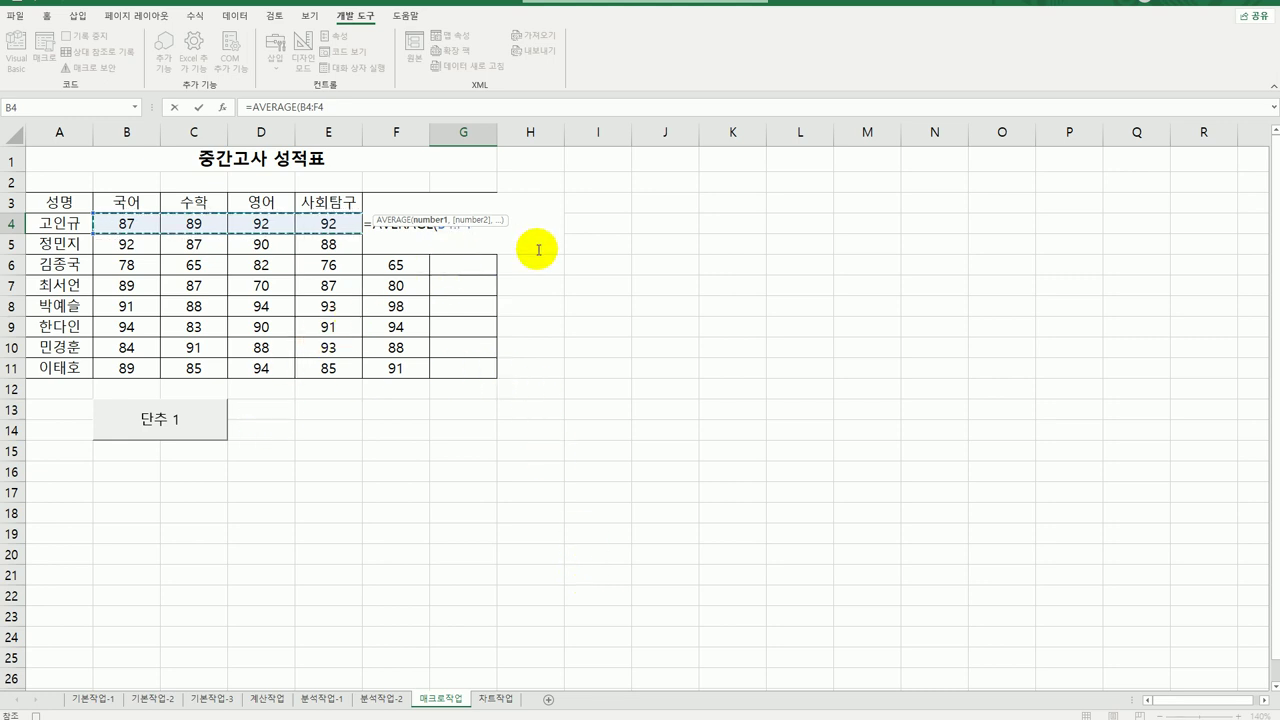
{"action": "key", "text": "Return"}
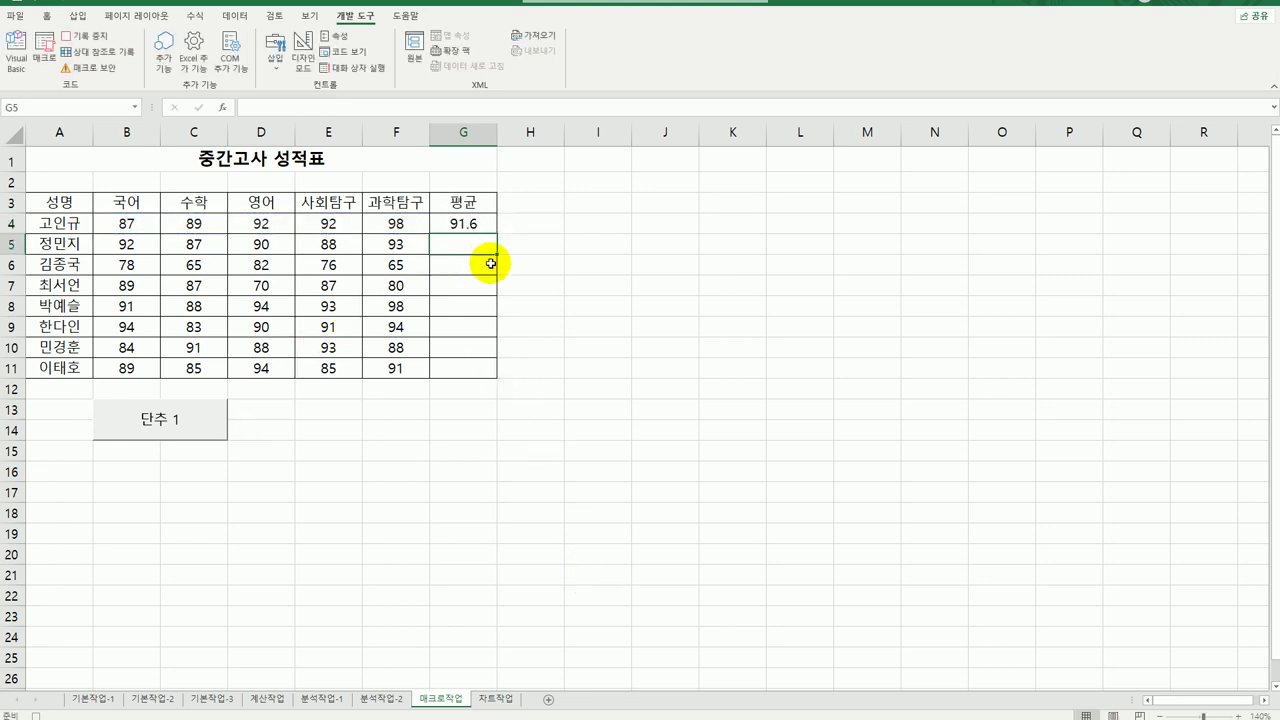
Fill the G4 average formula down through G11 and stop recording the macro
{"action": "left_click", "coordinate": [463, 223]}
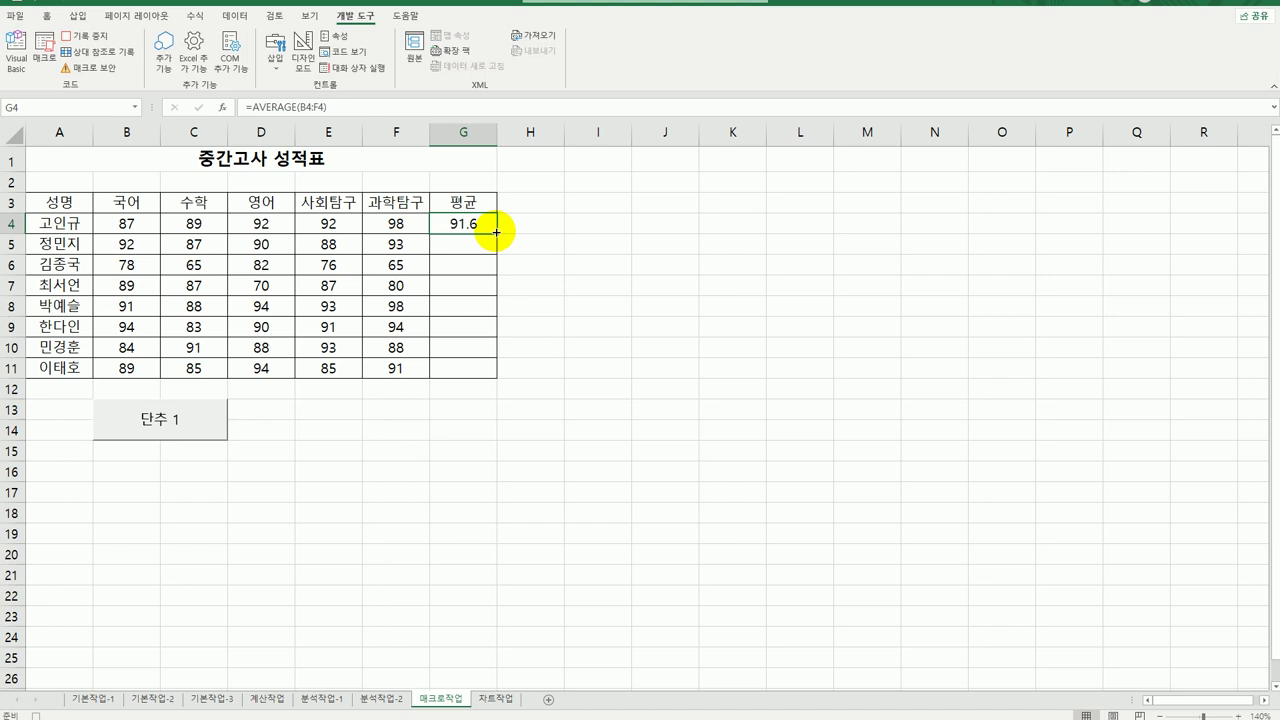
{"action": "left_click_drag", "start_coordinate": [496, 232], "coordinate": [497, 383]}
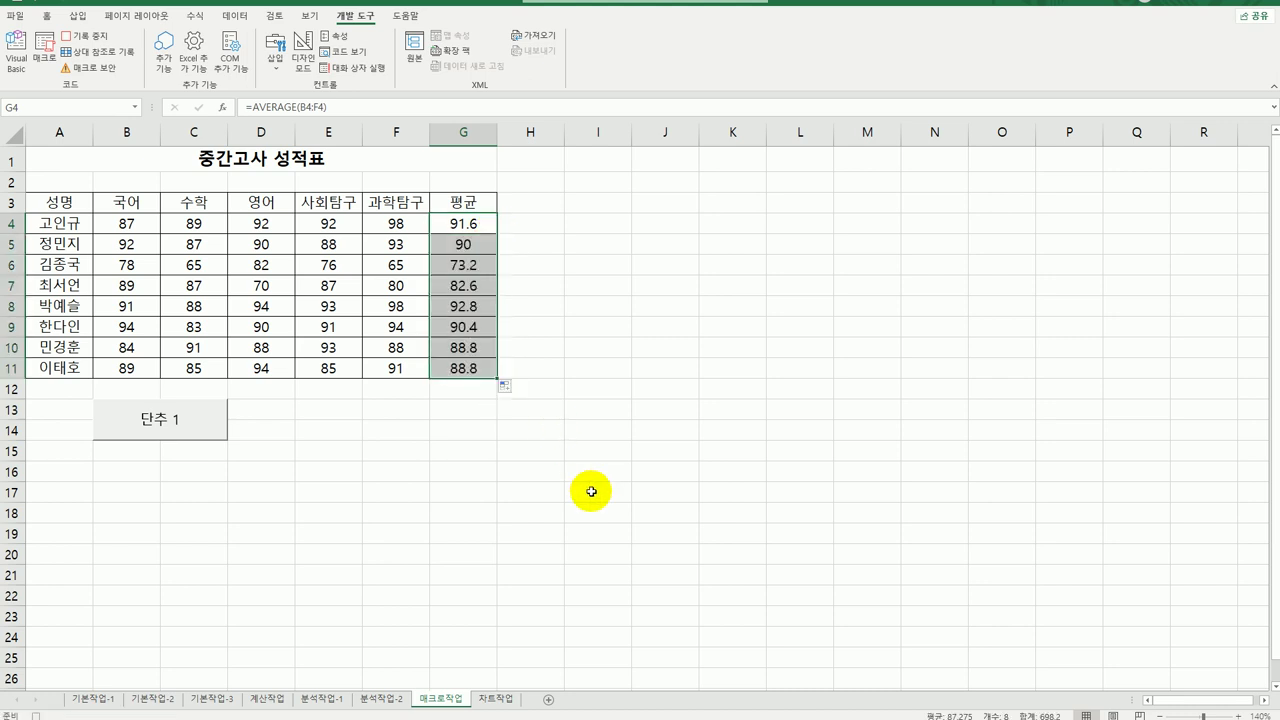
{"action": "left_click", "coordinate": [466, 368]}
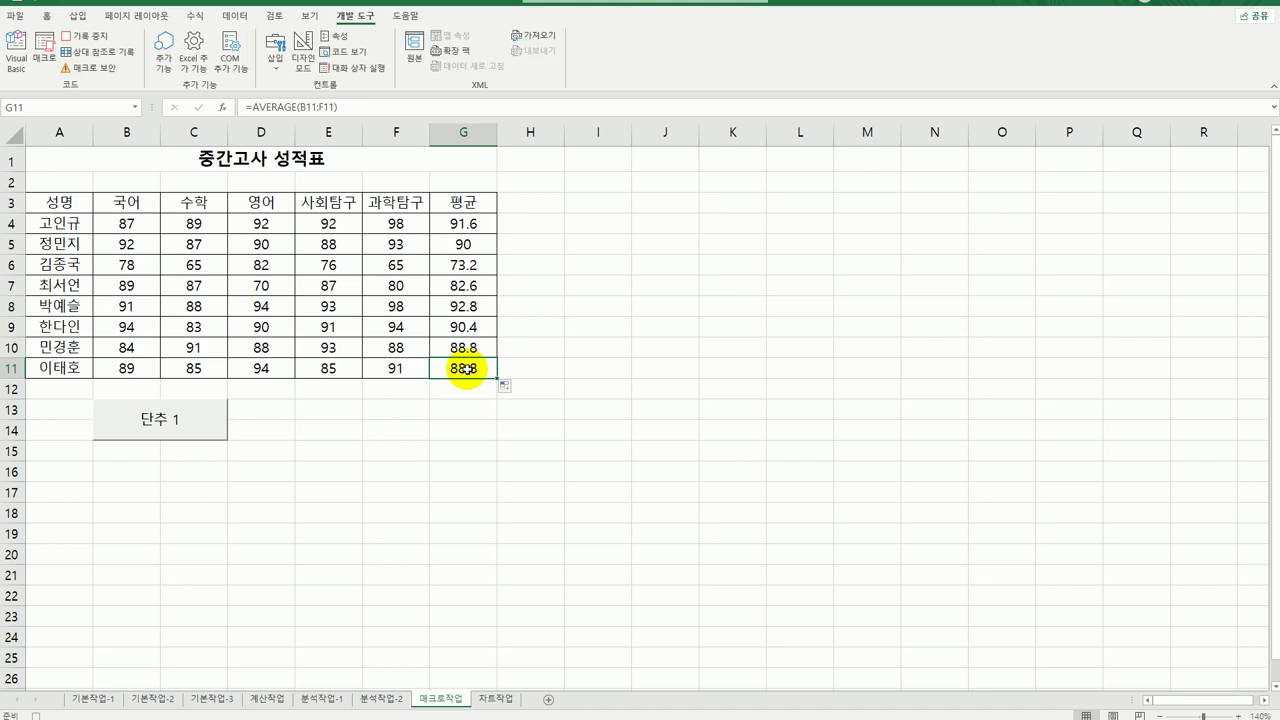
{"action": "left_click", "coordinate": [83, 40]}
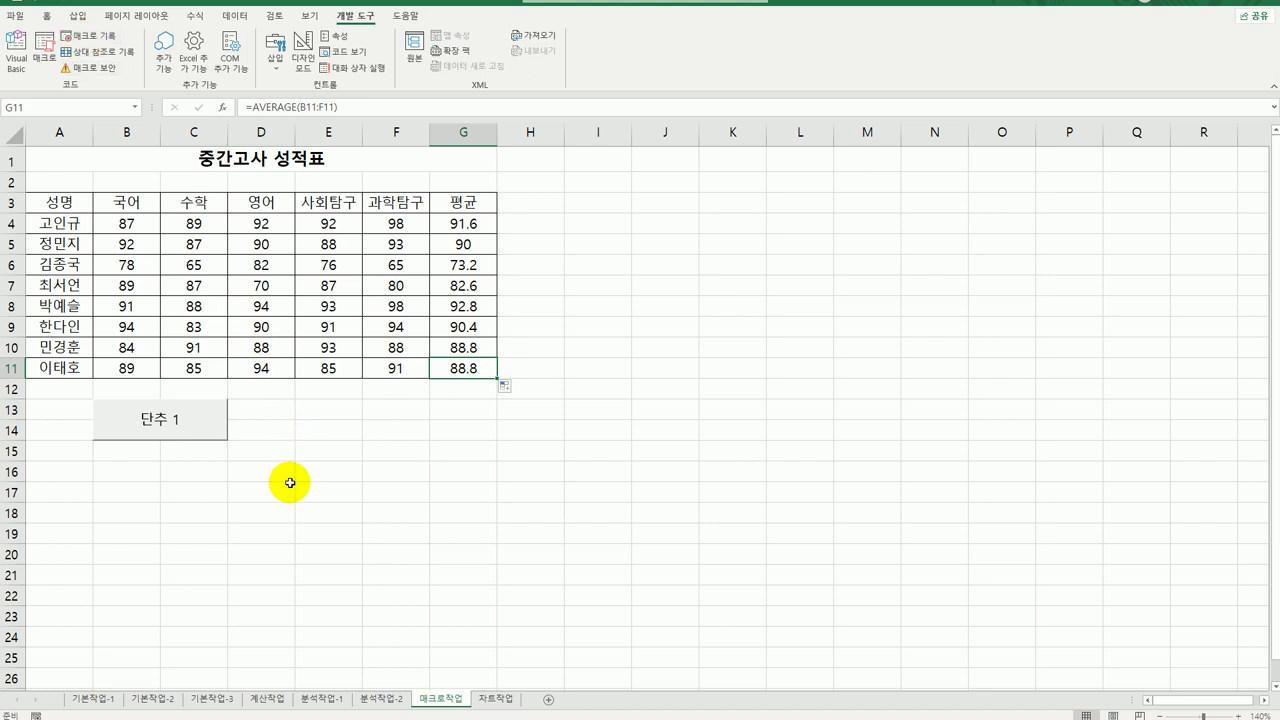
Change the form button's label to 평균 and deselect the button
{"action": "right_click", "coordinate": [195, 431]}
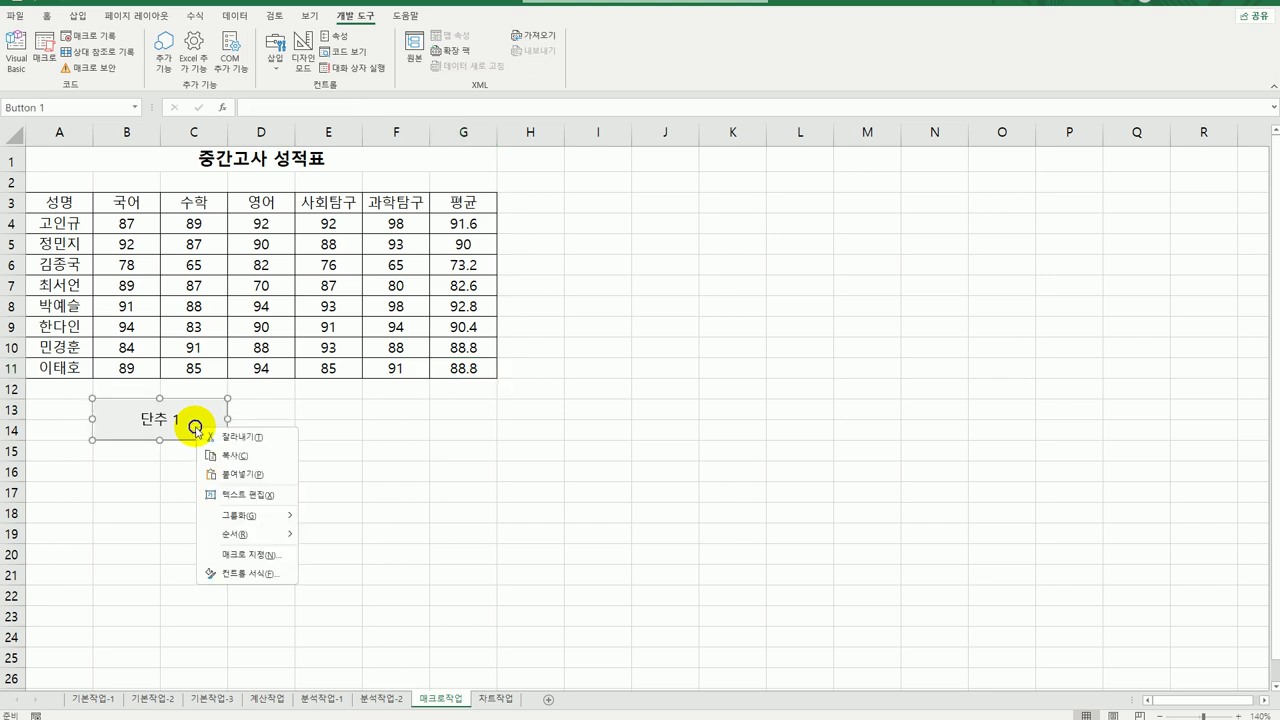
{"action": "left_click", "coordinate": [260, 492]}
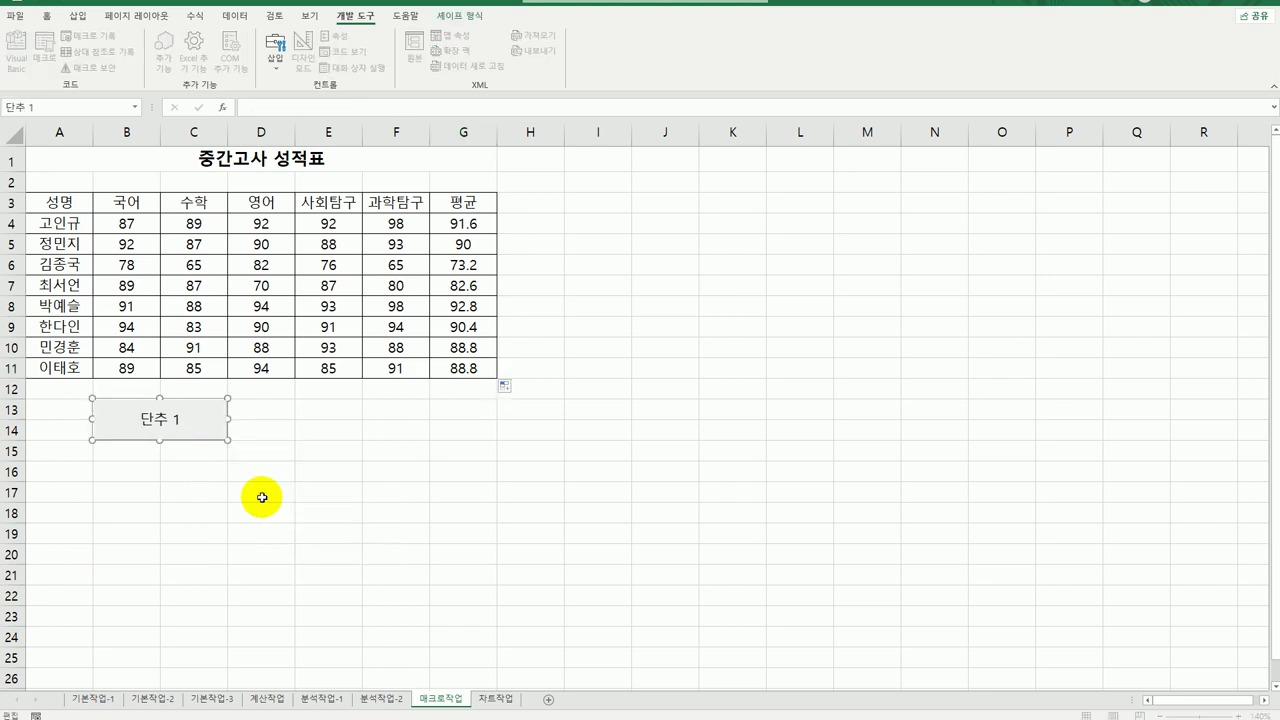
{"action": "key", "text": "ctrl+a"}
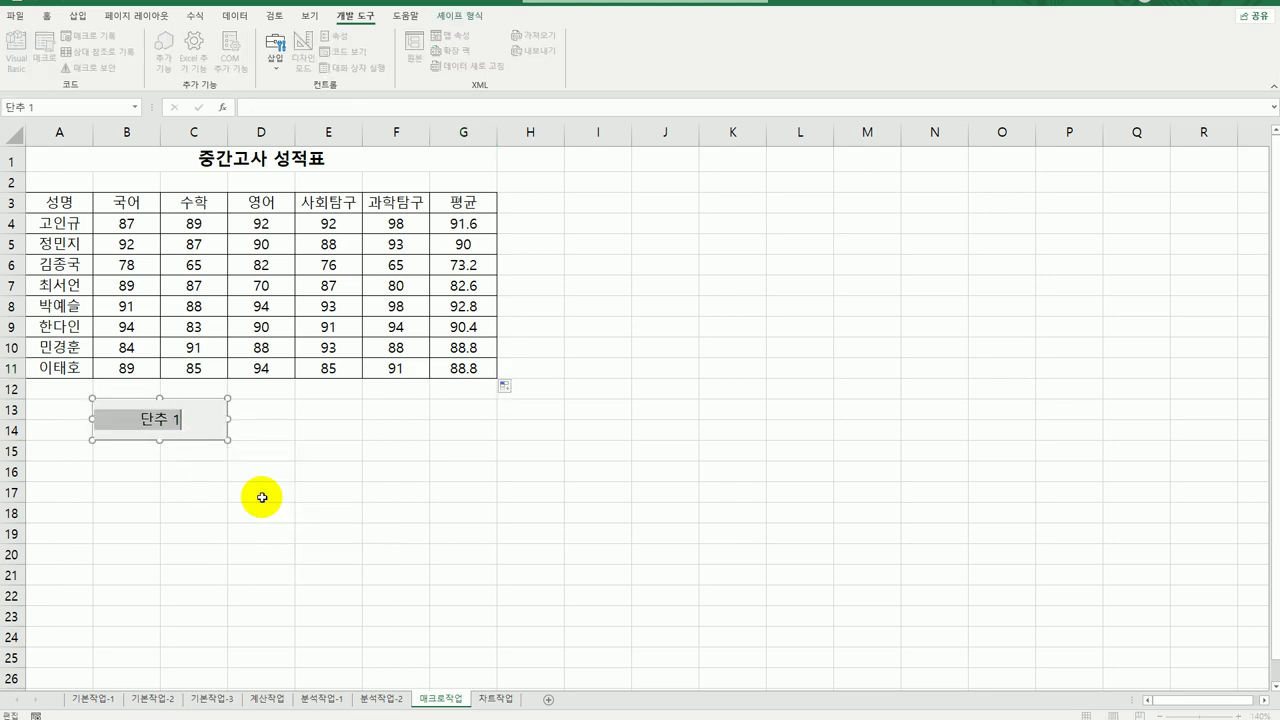
{"action": "type", "text": "vu"}
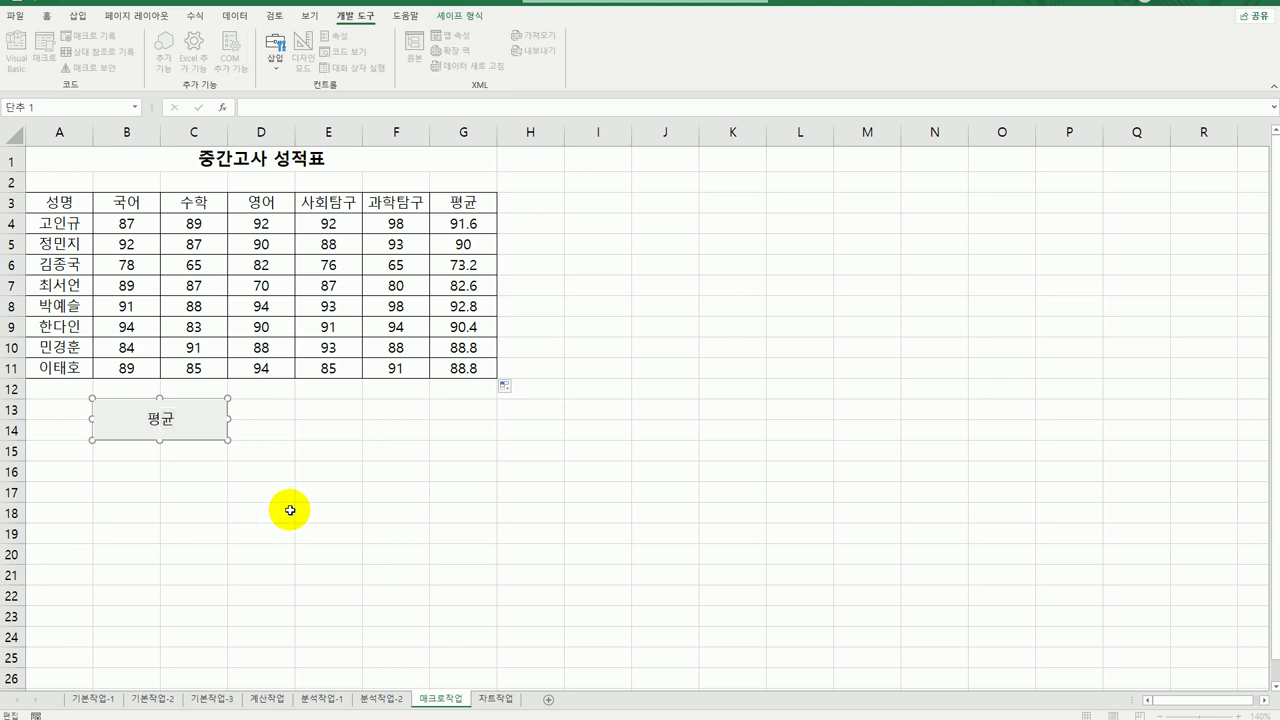
{"action": "left_click", "coordinate": [285, 512]}
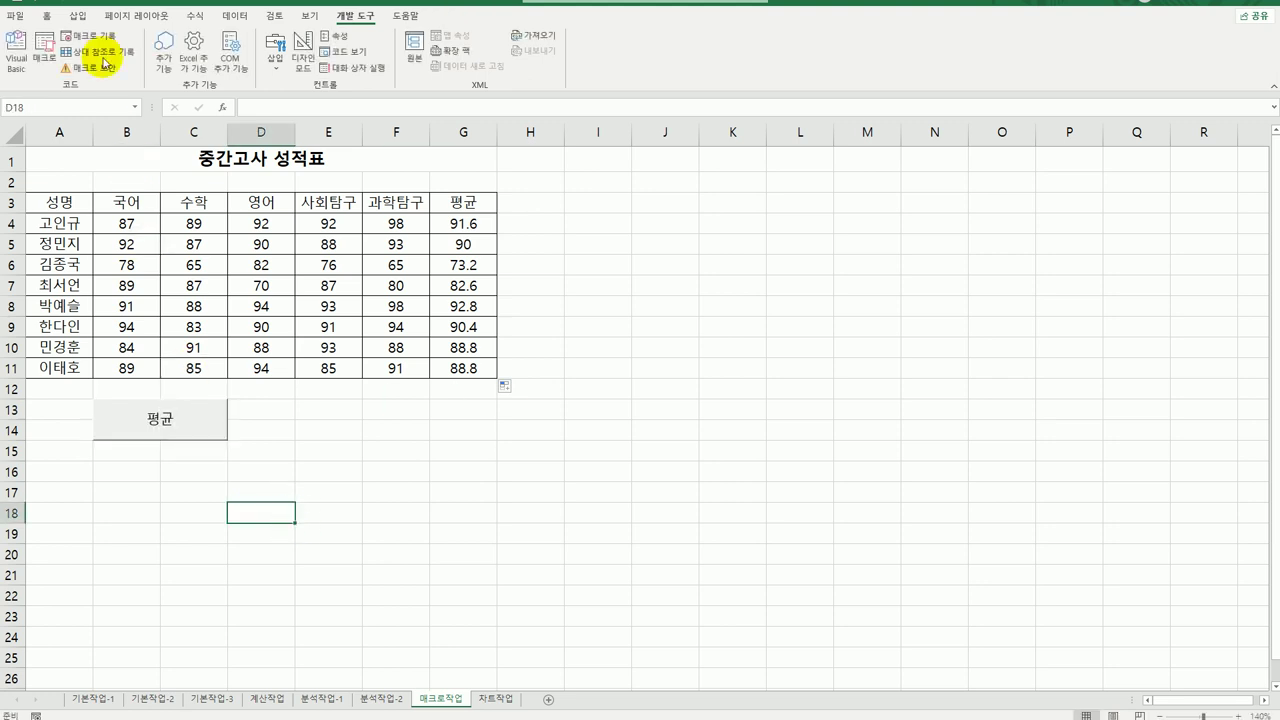
Insert a rectangle shape covering E13:F14 below the score table and label it 셀스타일
{"action": "left_click", "coordinate": [78, 16]}
{"action": "left_click", "coordinate": [158, 60]}
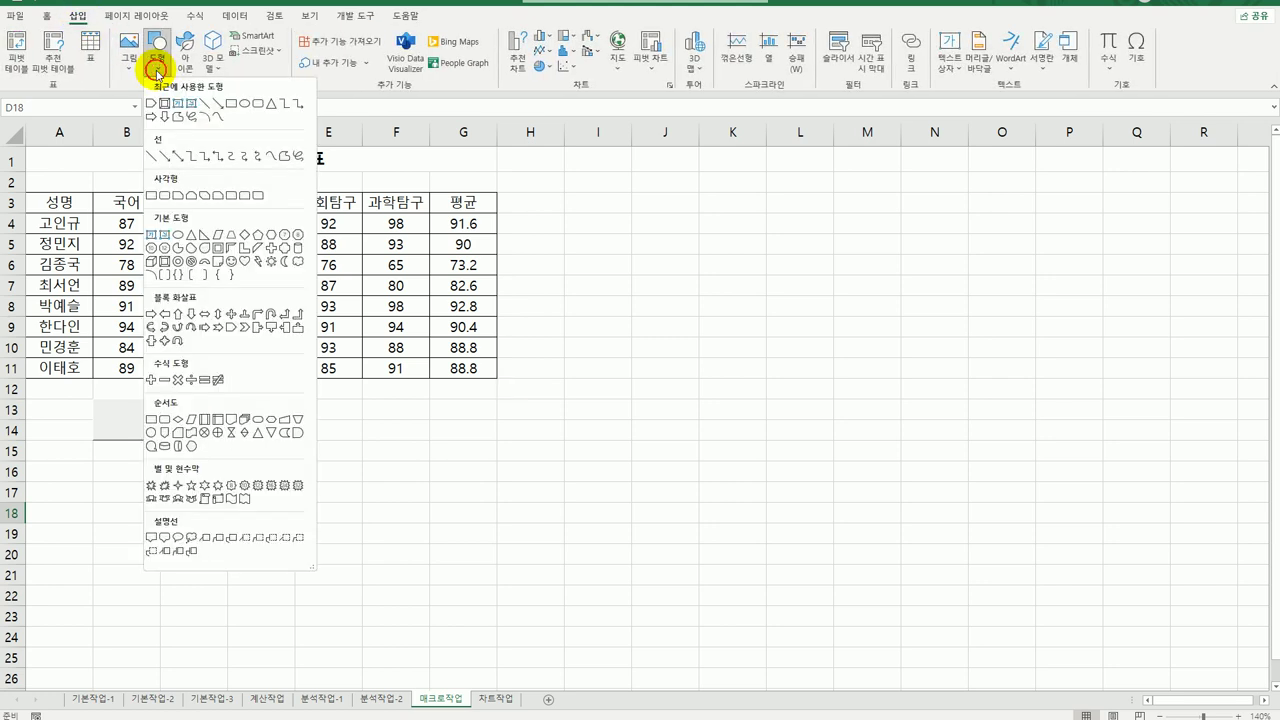
{"action": "left_click", "coordinate": [152, 195]}
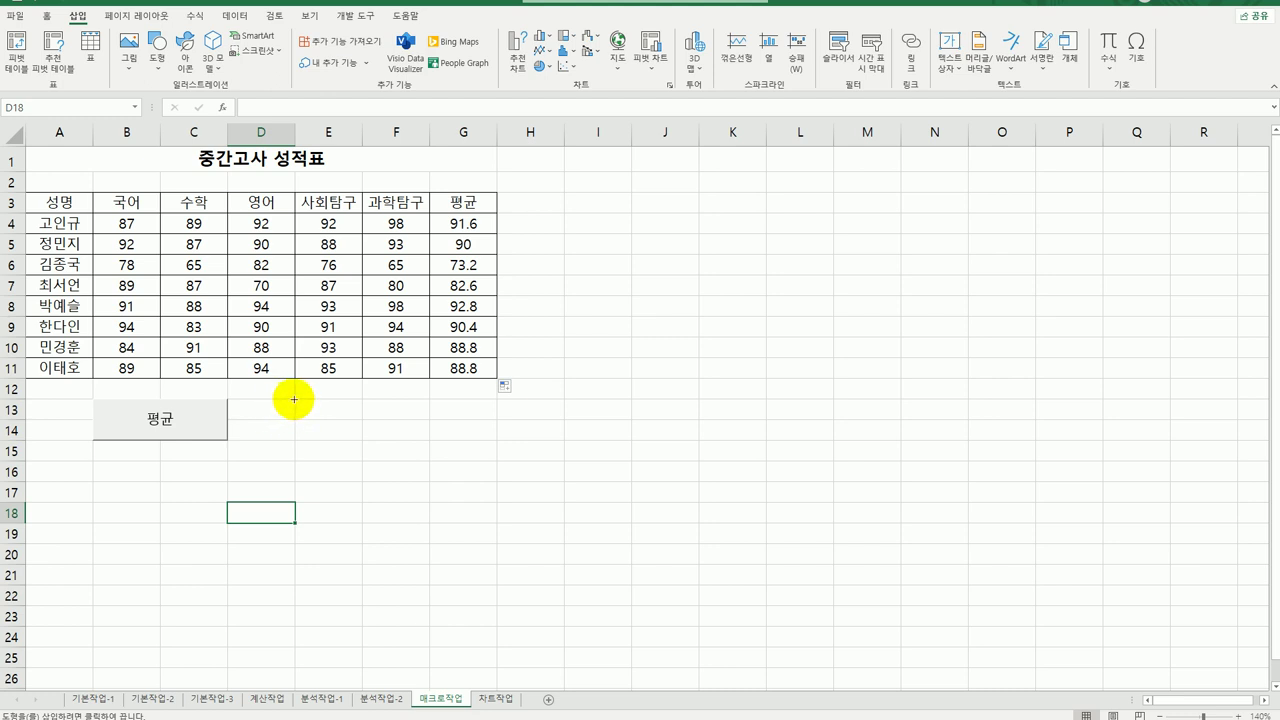
{"action": "left_click_drag", "start_coordinate": [294, 399], "coordinate": [420, 442]}
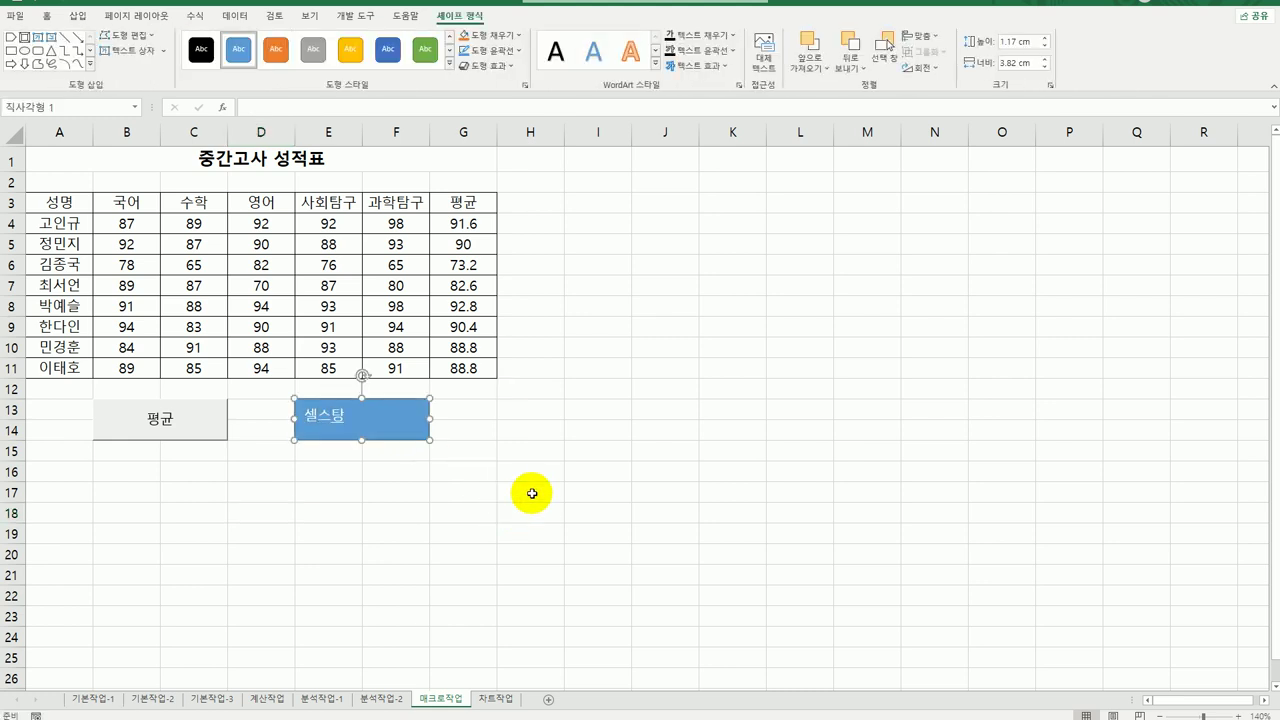
Assign a new macro named 셀스타일 to the rectangle and start recording it in the current workbook
{"action": "right_click", "coordinate": [415, 426]}
{"action": "left_click", "coordinate": [481, 676]}
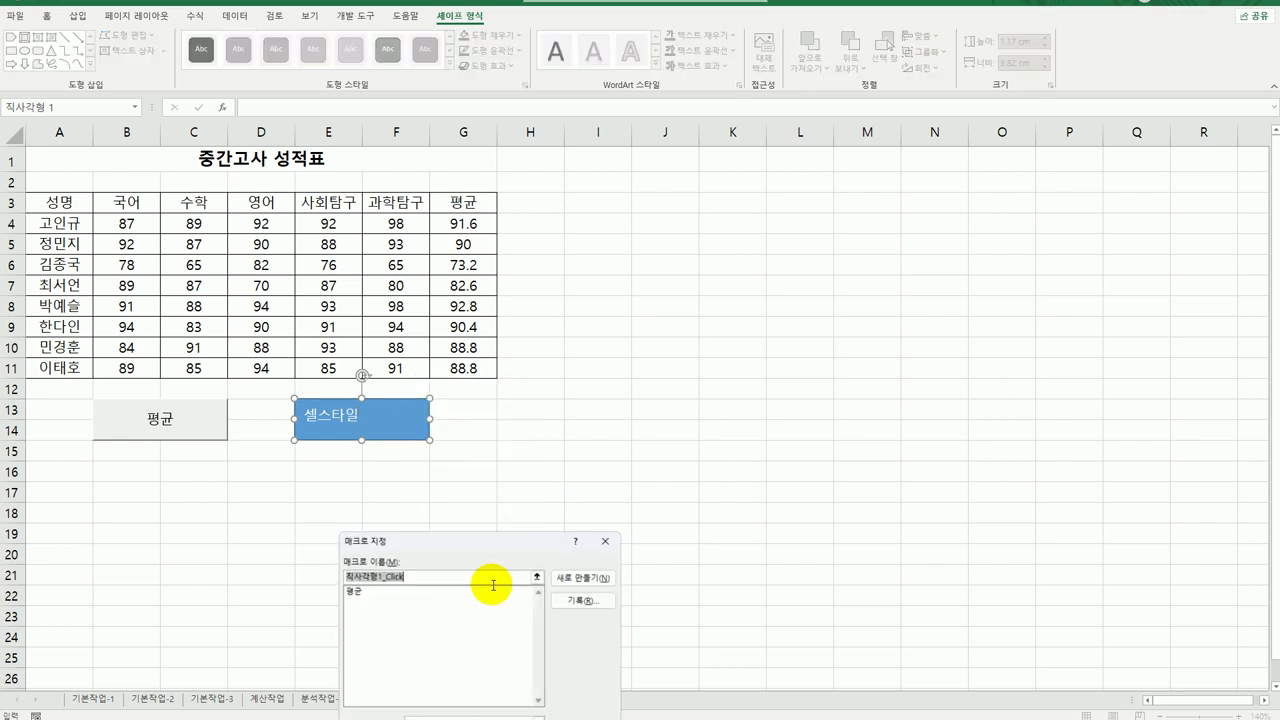
{"action": "left_click_drag", "start_coordinate": [491, 534], "coordinate": [788, 243]}
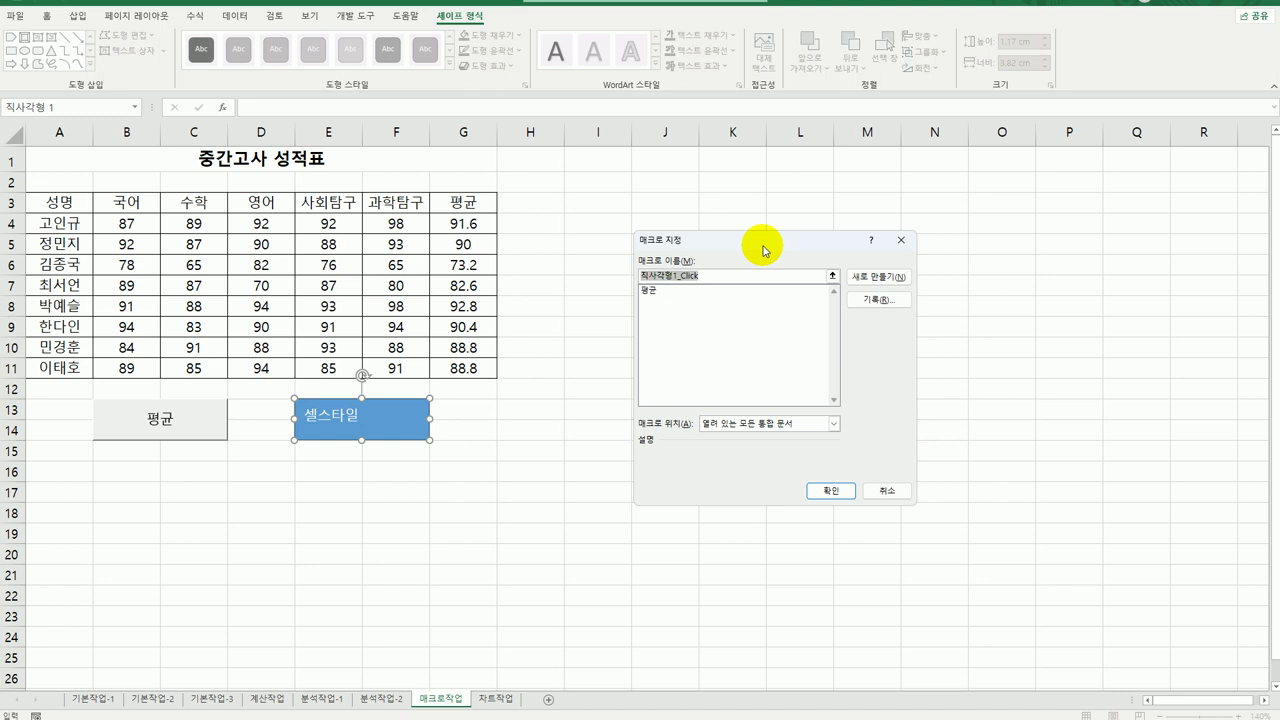
{"action": "type", "text": "셀스타일"}
{"action": "left_click", "coordinate": [873, 299]}
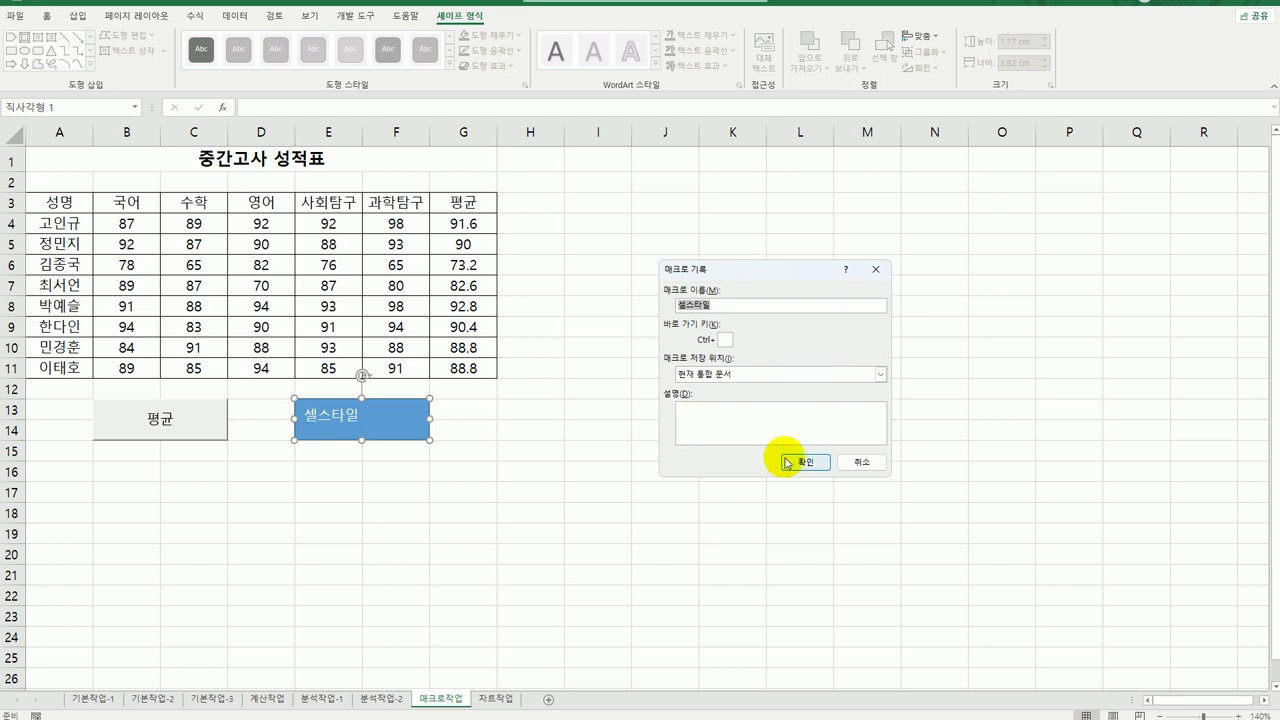
{"action": "left_click", "coordinate": [790, 462]}
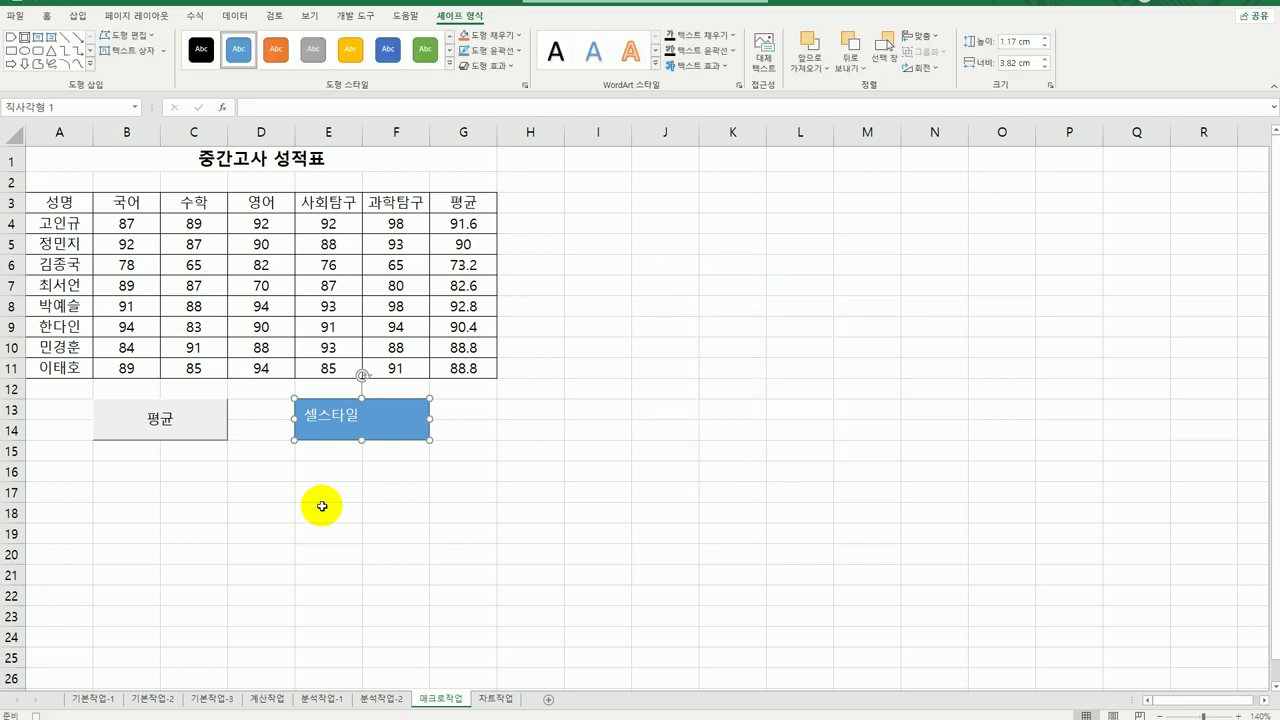
Apply the 강조색6 cell style to the header cells A3:G3 and stop recording the macro
{"action": "left_click_drag", "start_coordinate": [47, 204], "coordinate": [470, 206]}
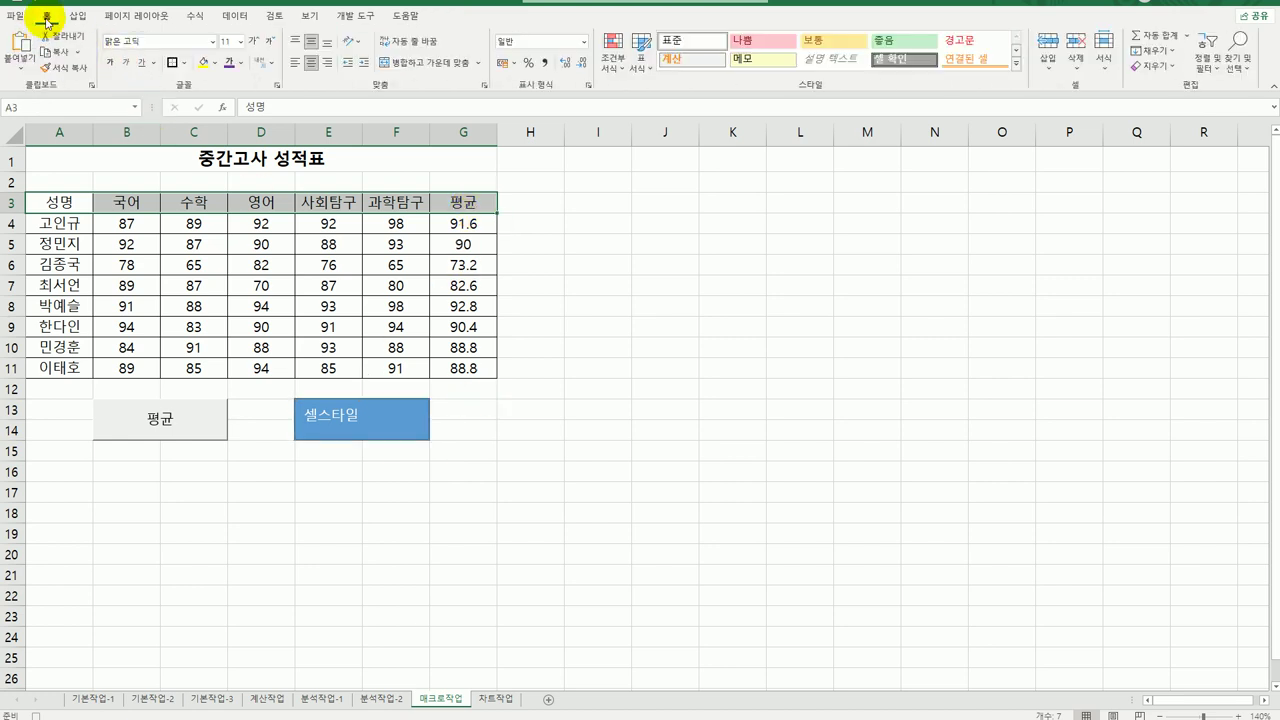
{"action": "left_click", "coordinate": [1016, 63]}
{"action": "left_click", "coordinate": [1024, 276]}
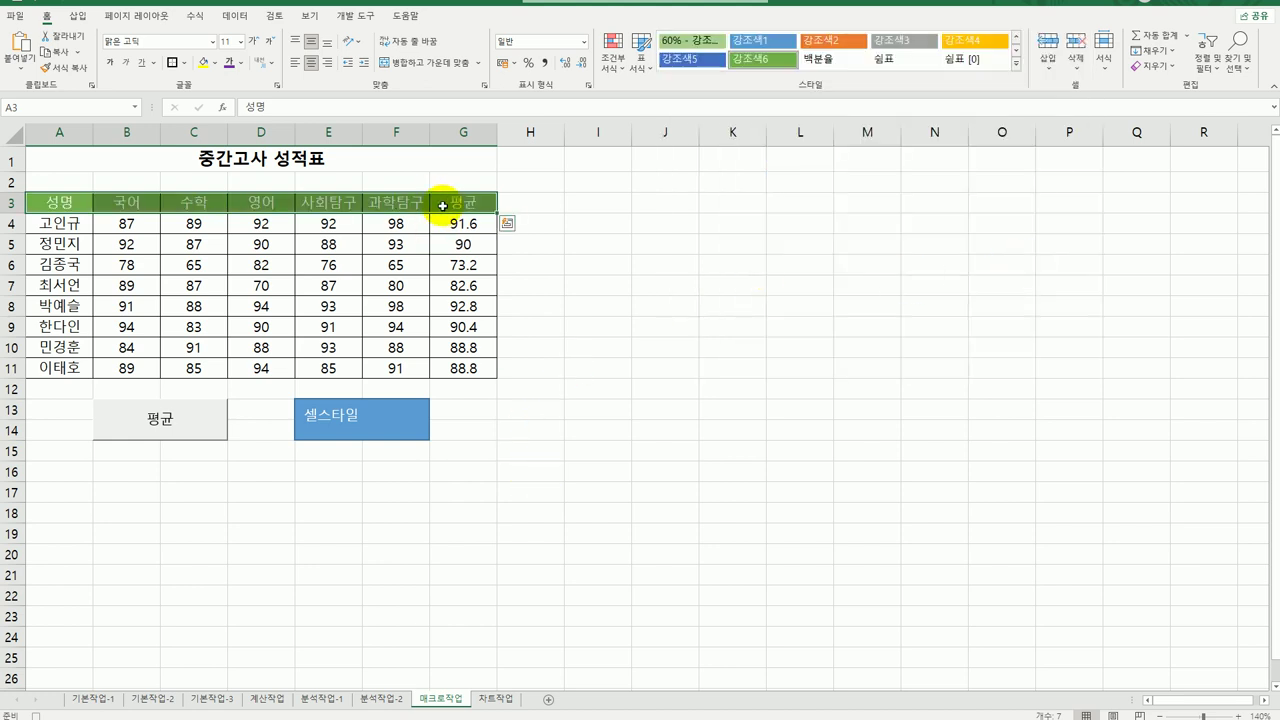
{"action": "left_click", "coordinate": [445, 202]}
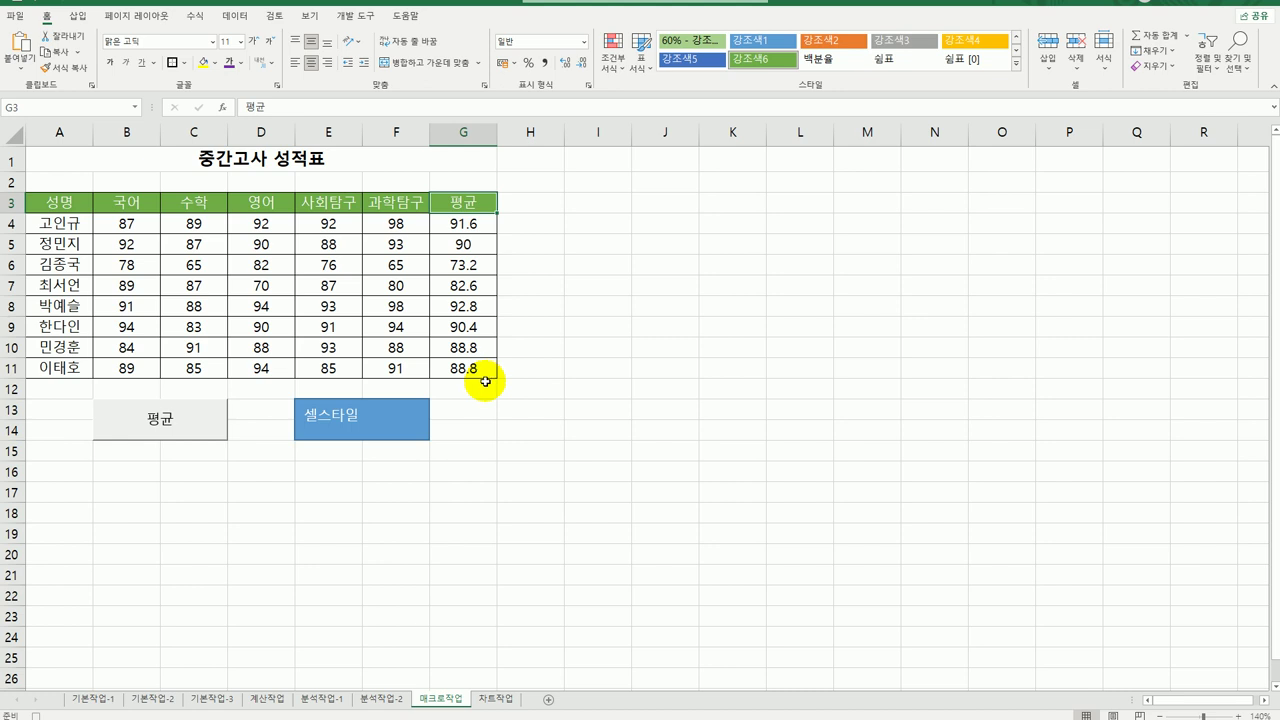
{"action": "left_click", "coordinate": [355, 15]}
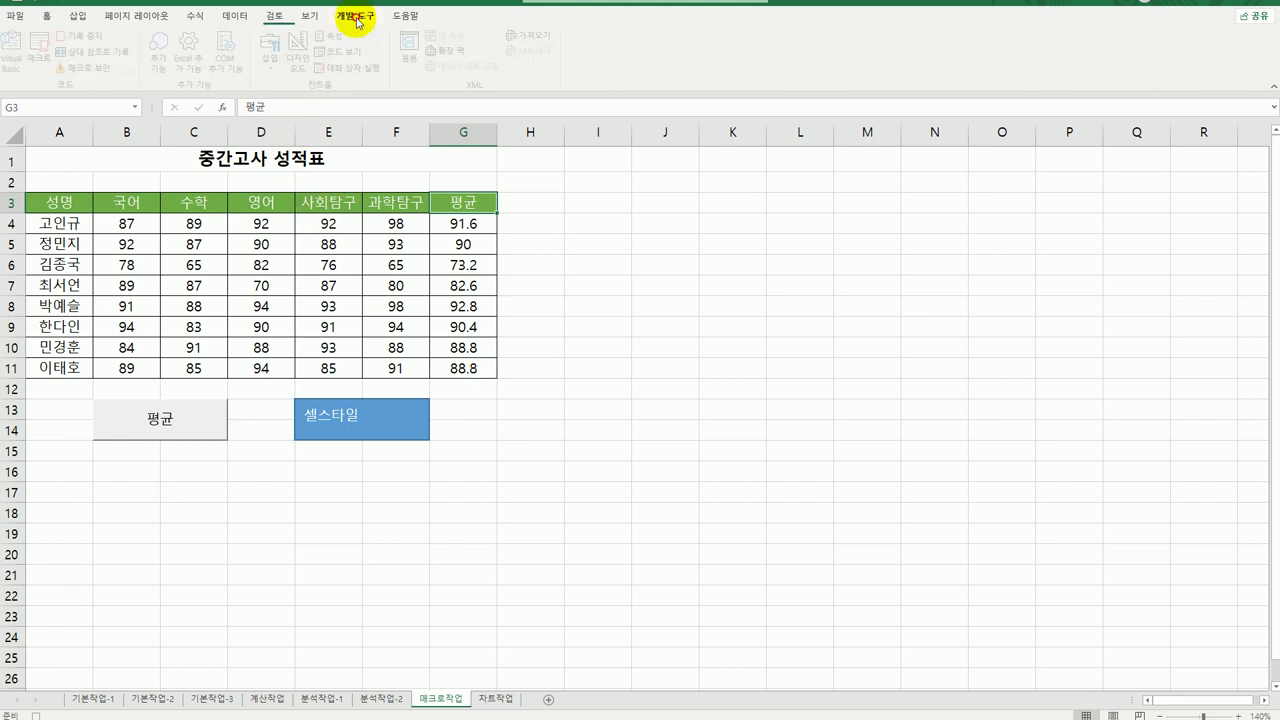
{"action": "left_click", "coordinate": [86, 36]}
{"action": "left_click", "coordinate": [612, 455]}
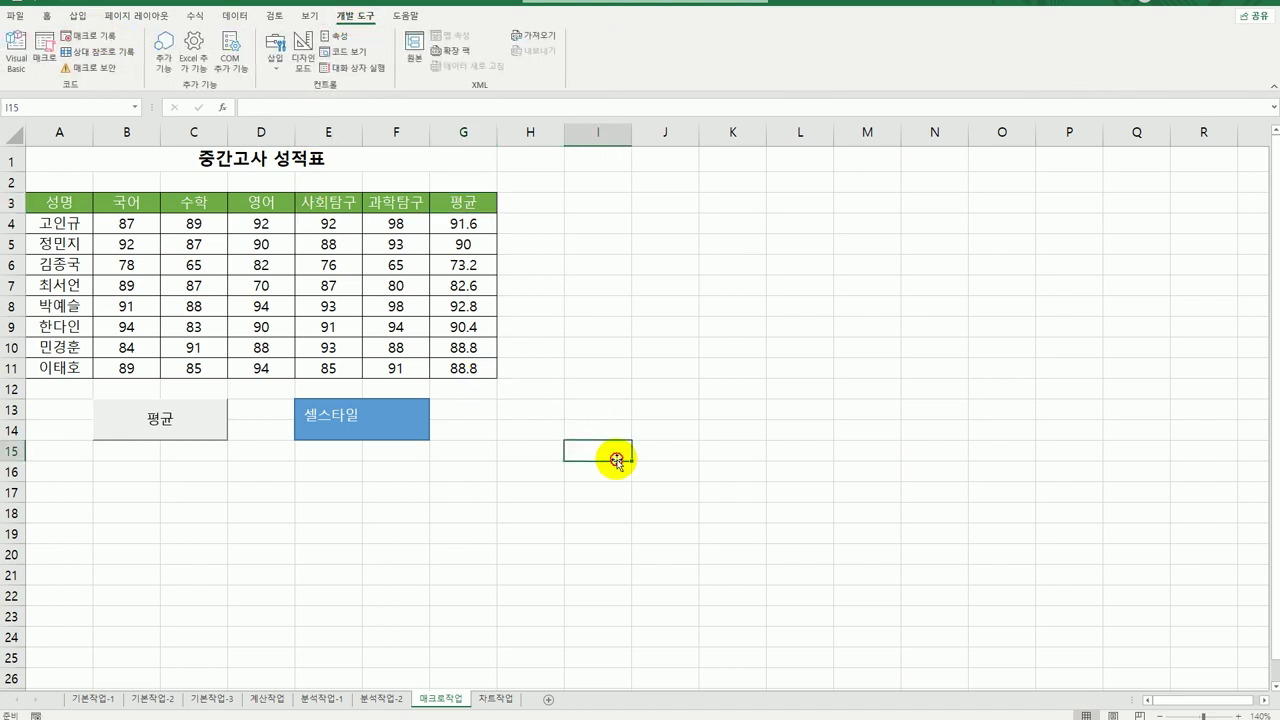
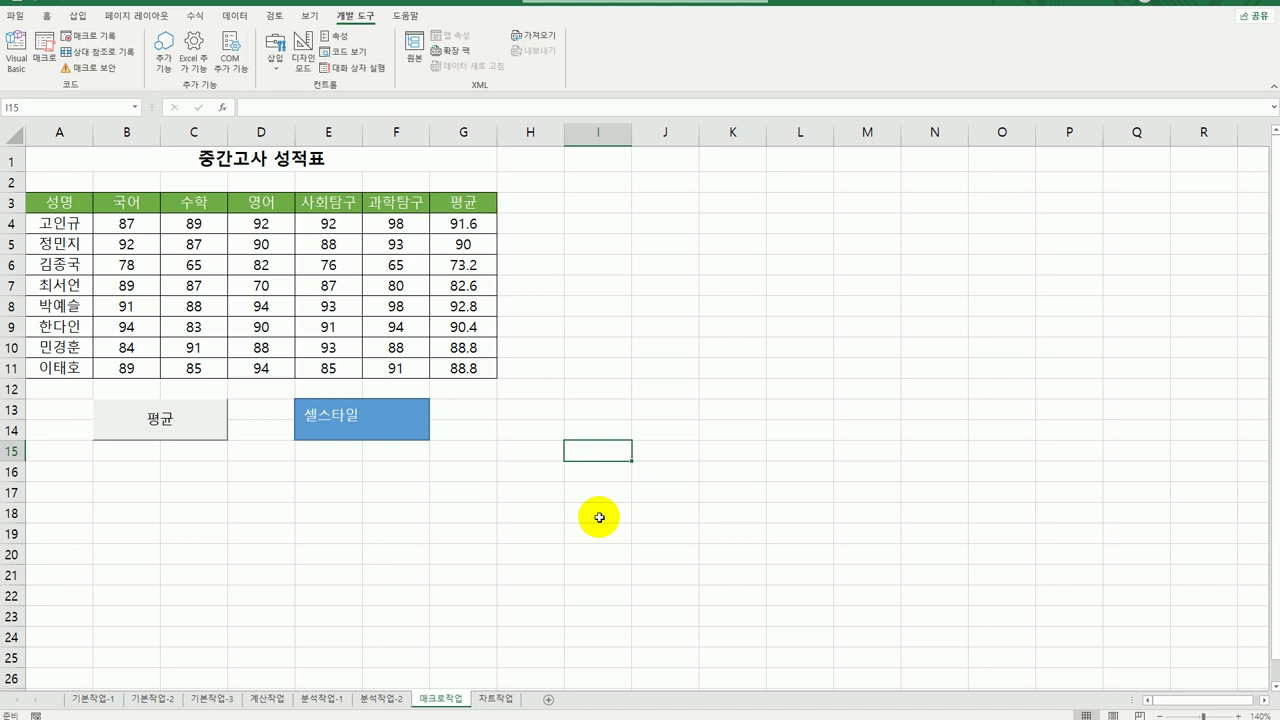
On the 차트작업 sheet, delete the 출고량 series from the column chart
{"action": "left_click", "coordinate": [496, 698]}
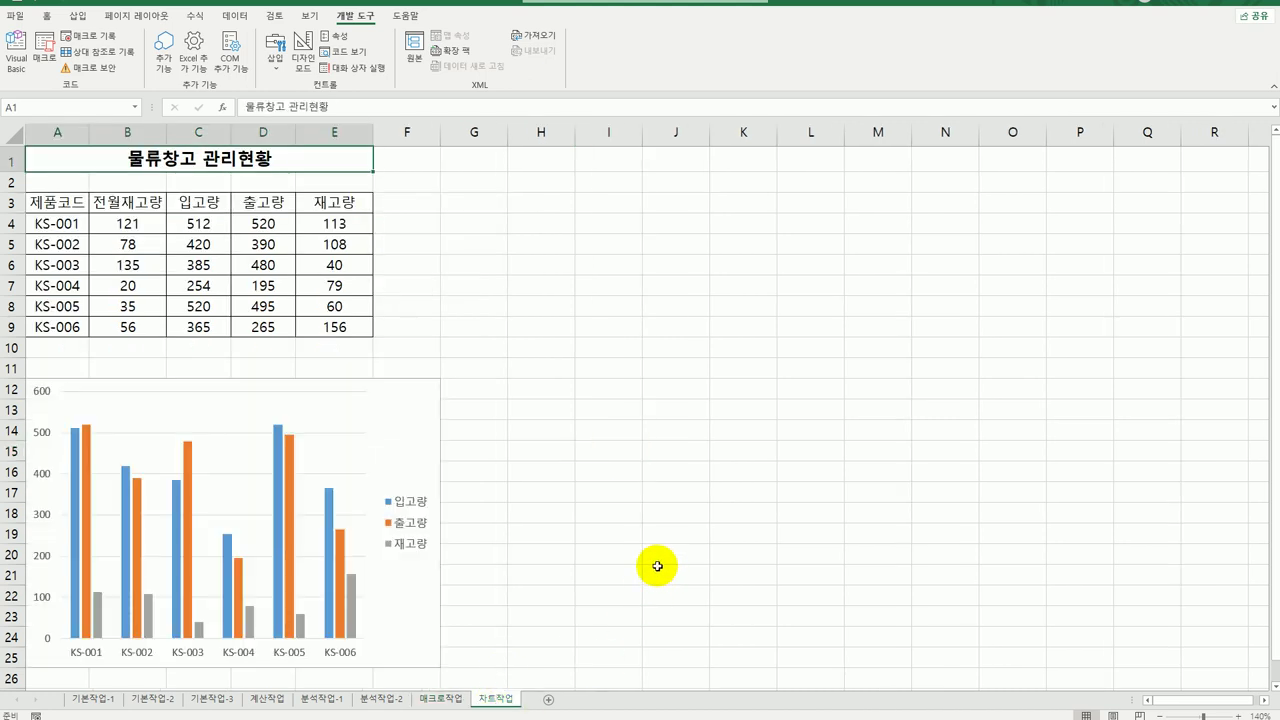
{"action": "scroll", "coordinate": [611, 537], "scroll_direction": "down", "scroll_amount": 2}
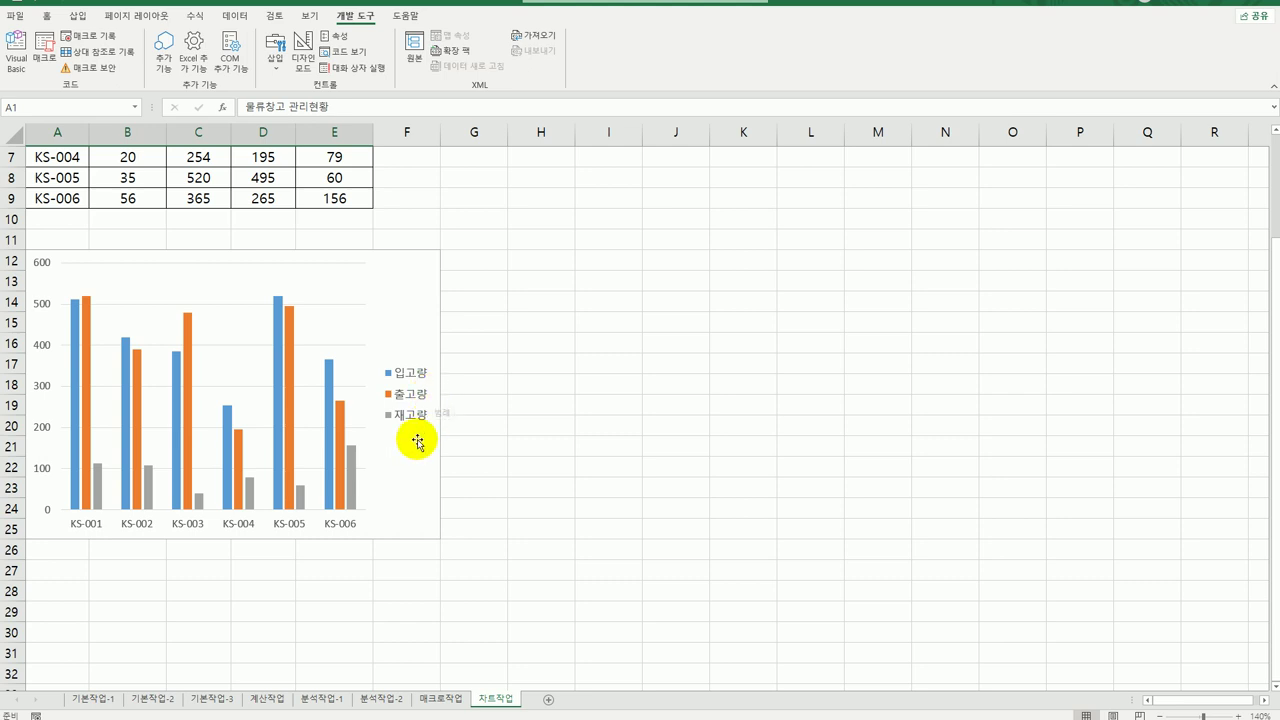
{"action": "scroll", "coordinate": [539, 493], "scroll_direction": "up", "scroll_amount": 1}
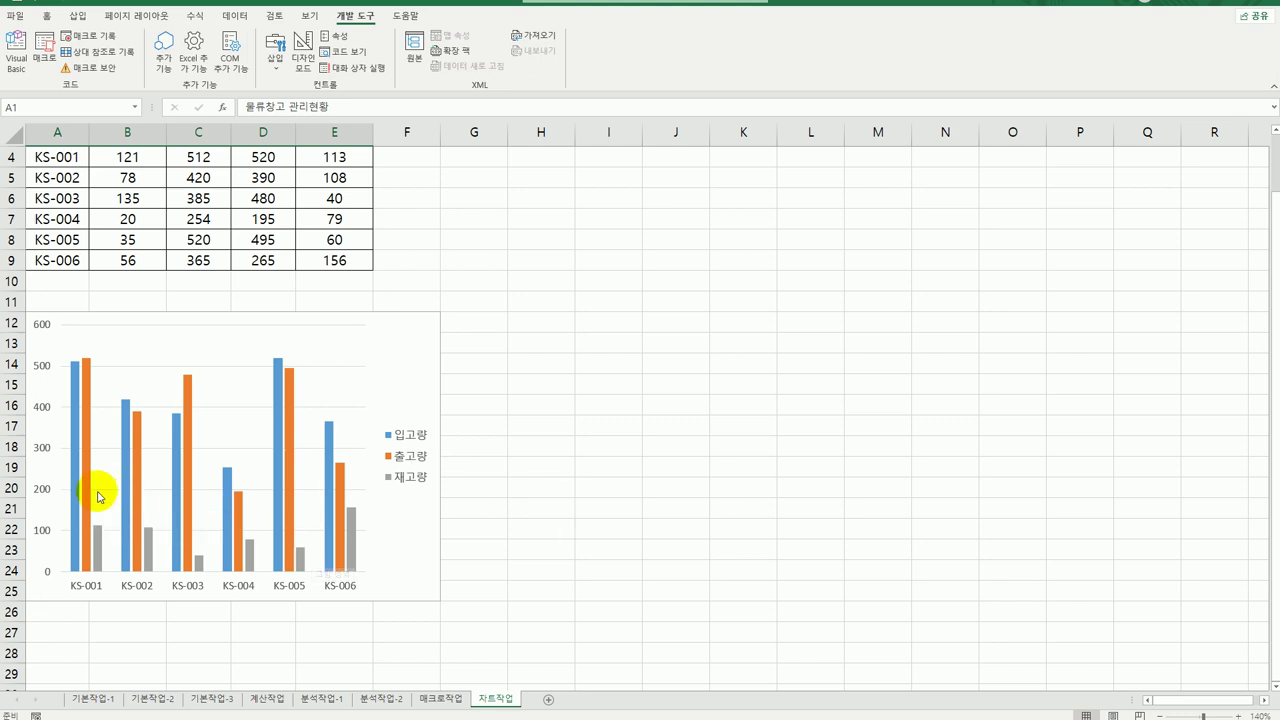
{"action": "left_click", "coordinate": [89, 455]}
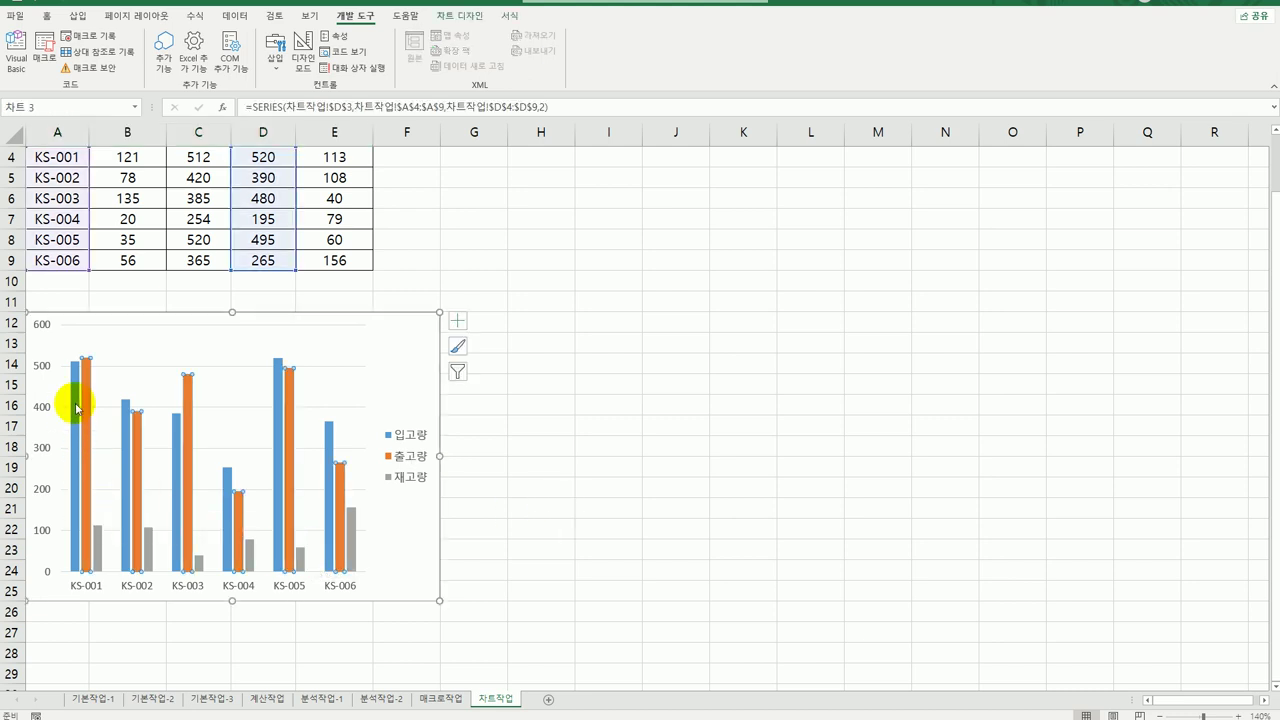
{"action": "right_click", "coordinate": [90, 368]}
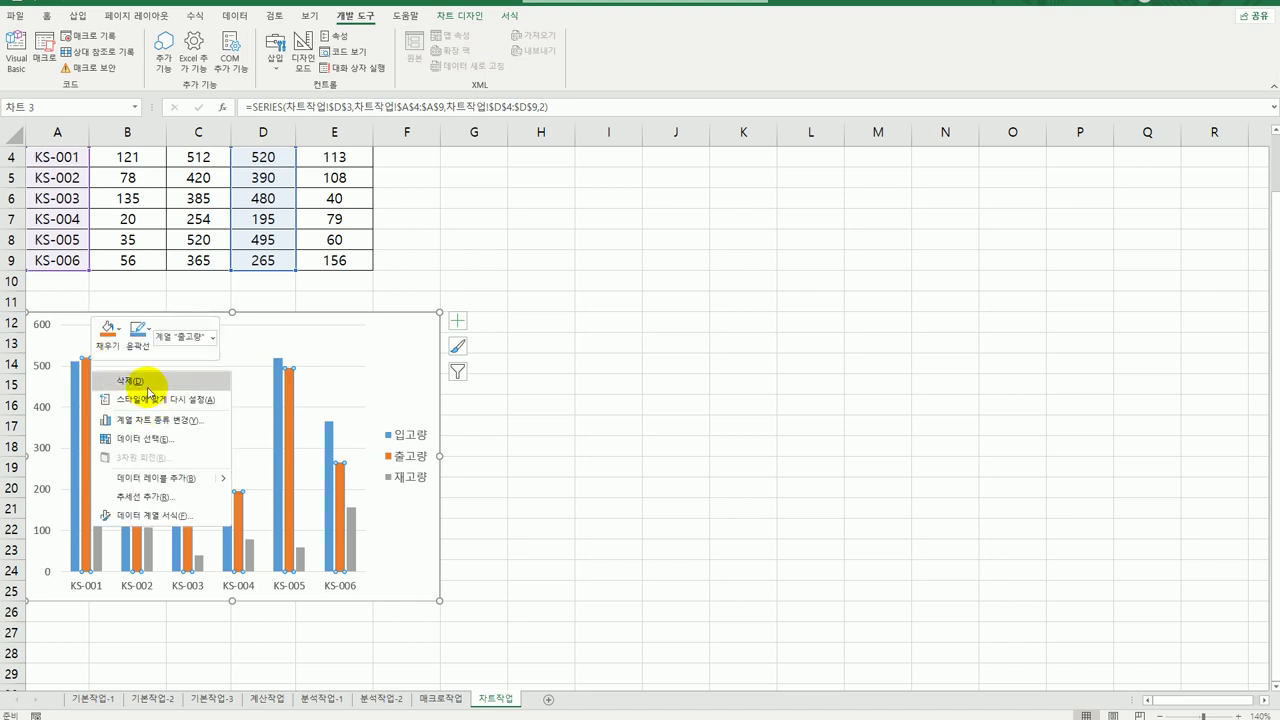
{"action": "left_click", "coordinate": [108, 380]}
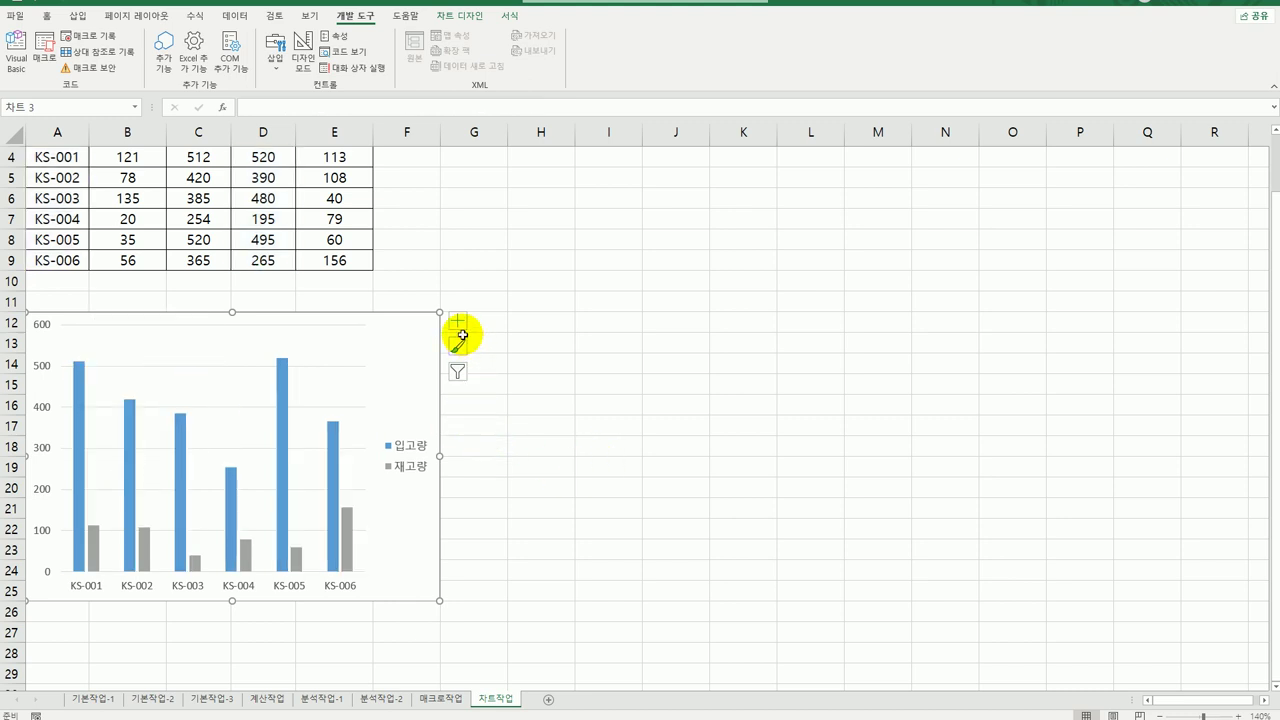
Add a chart title to the column chart and link it to cell A1 of the 차트작업 sheet
{"action": "left_click", "coordinate": [466, 322]}
{"action": "left_click", "coordinate": [380, 366]}
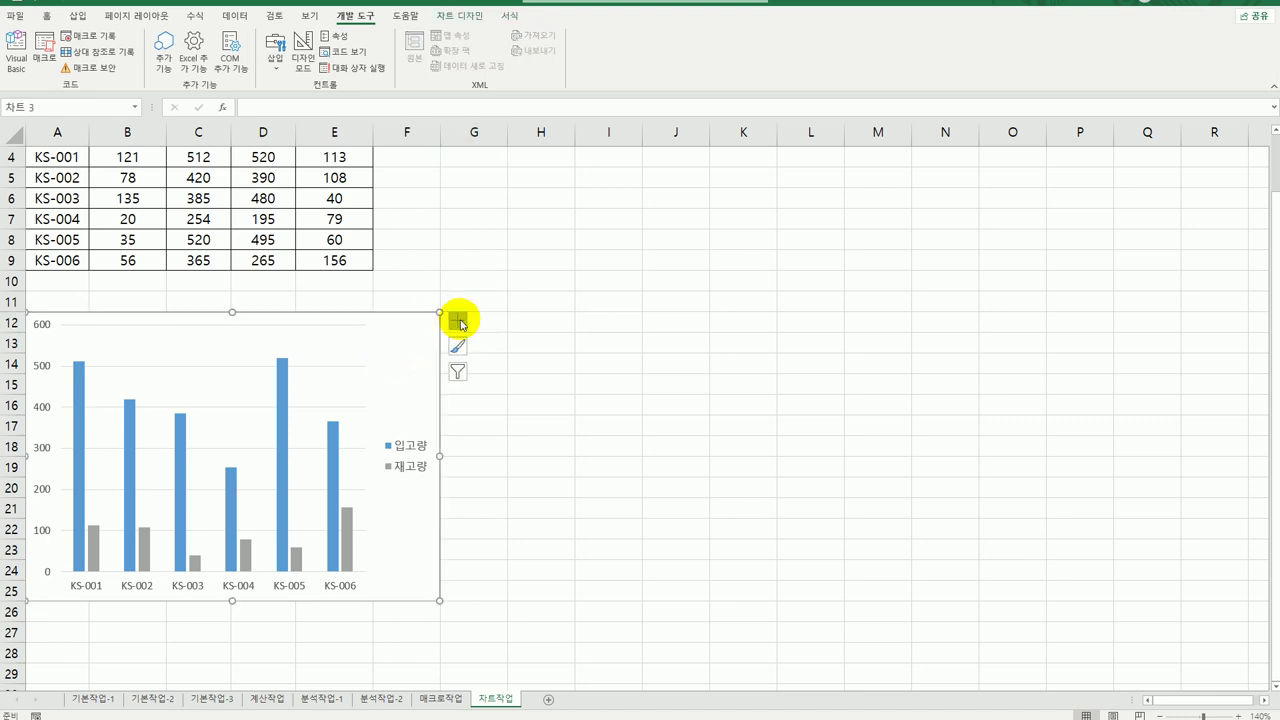
{"action": "left_click", "coordinate": [457, 320]}
{"action": "left_click", "coordinate": [531, 370]}
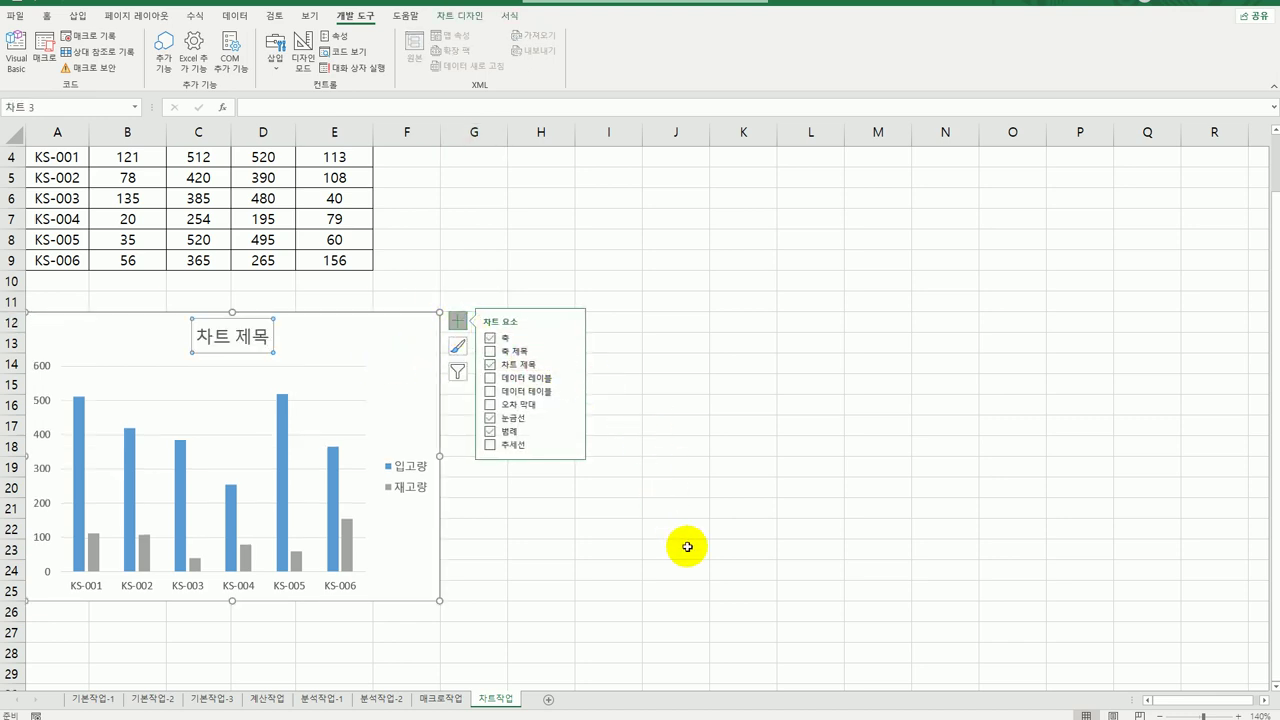
{"action": "scroll", "coordinate": [679, 550], "scroll_direction": "up", "scroll_amount": 1}
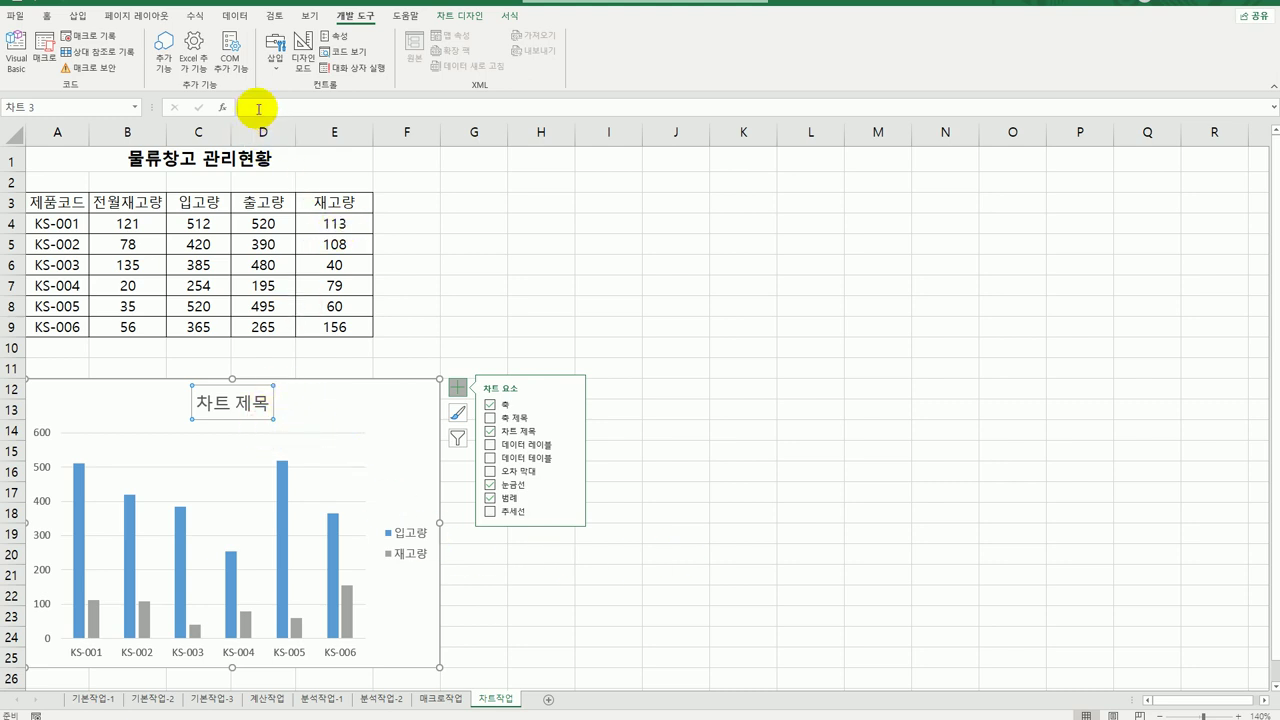
{"action": "left_click", "coordinate": [257, 106]}
{"action": "type", "text": "="}
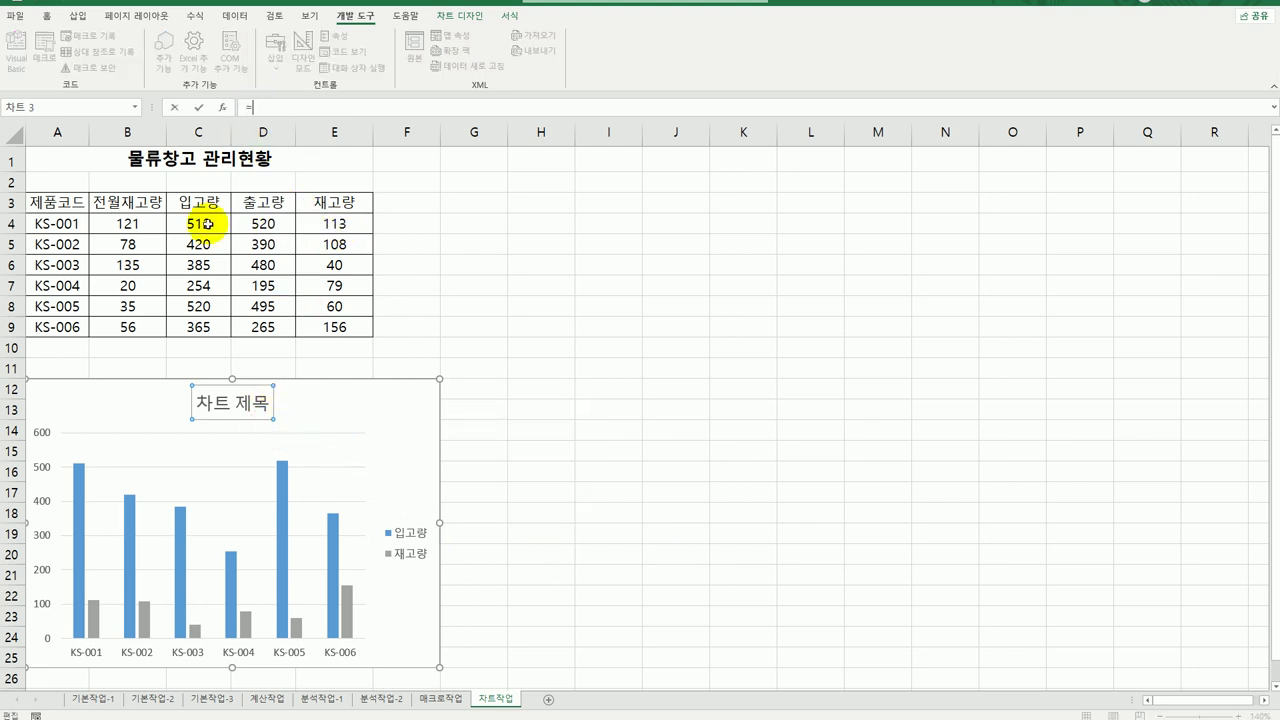
{"action": "left_click", "coordinate": [101, 162]}
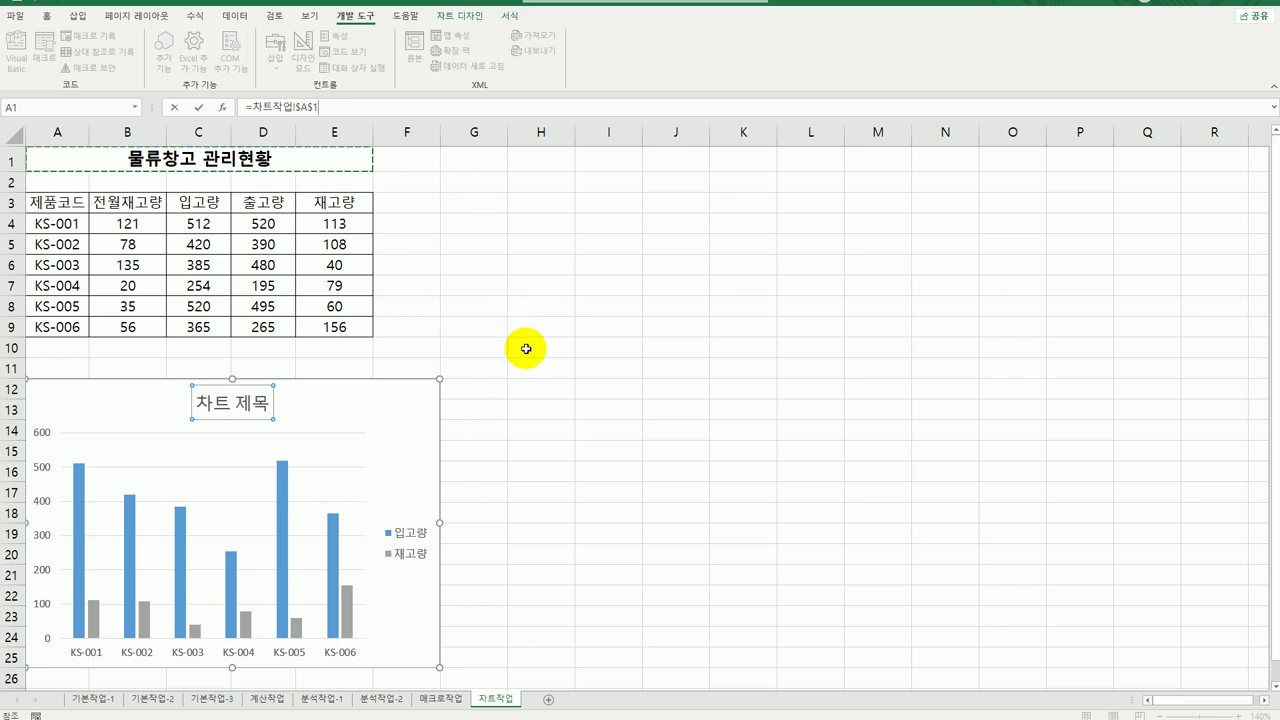
{"action": "key", "text": "Return"}
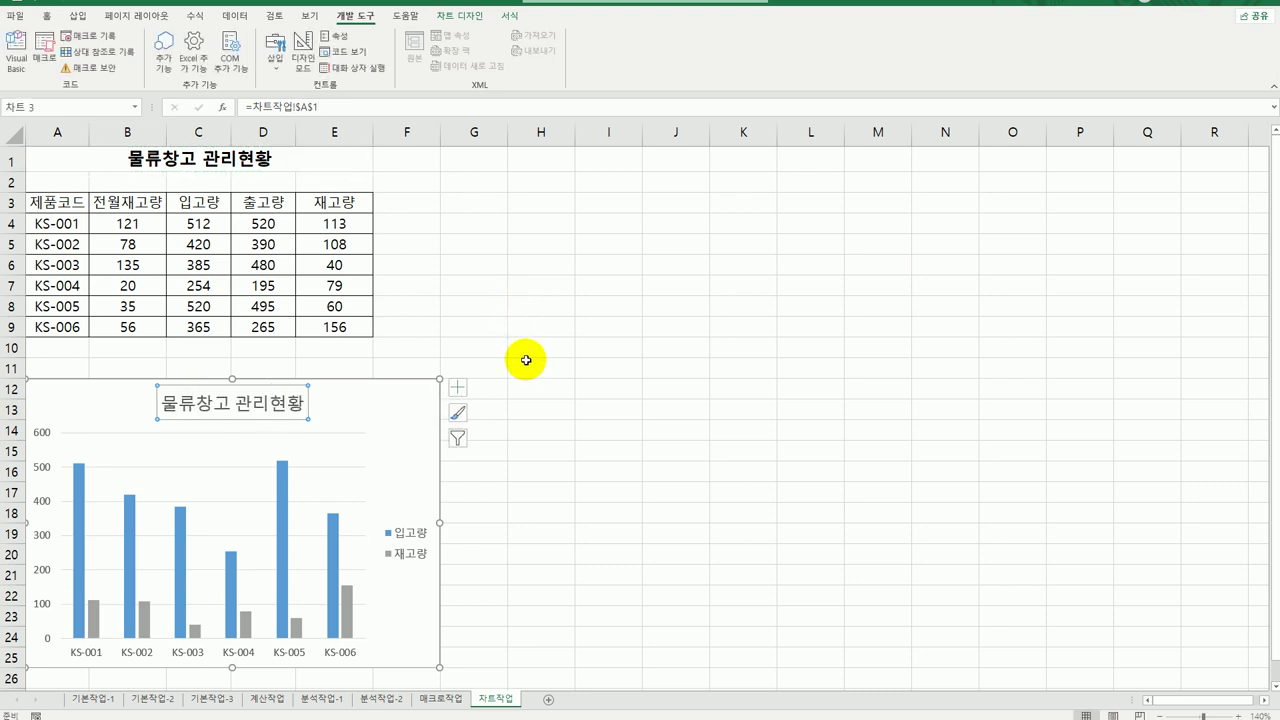
Set the chart title's font to 돋움 at size 16
{"action": "left_click", "coordinate": [47, 17]}
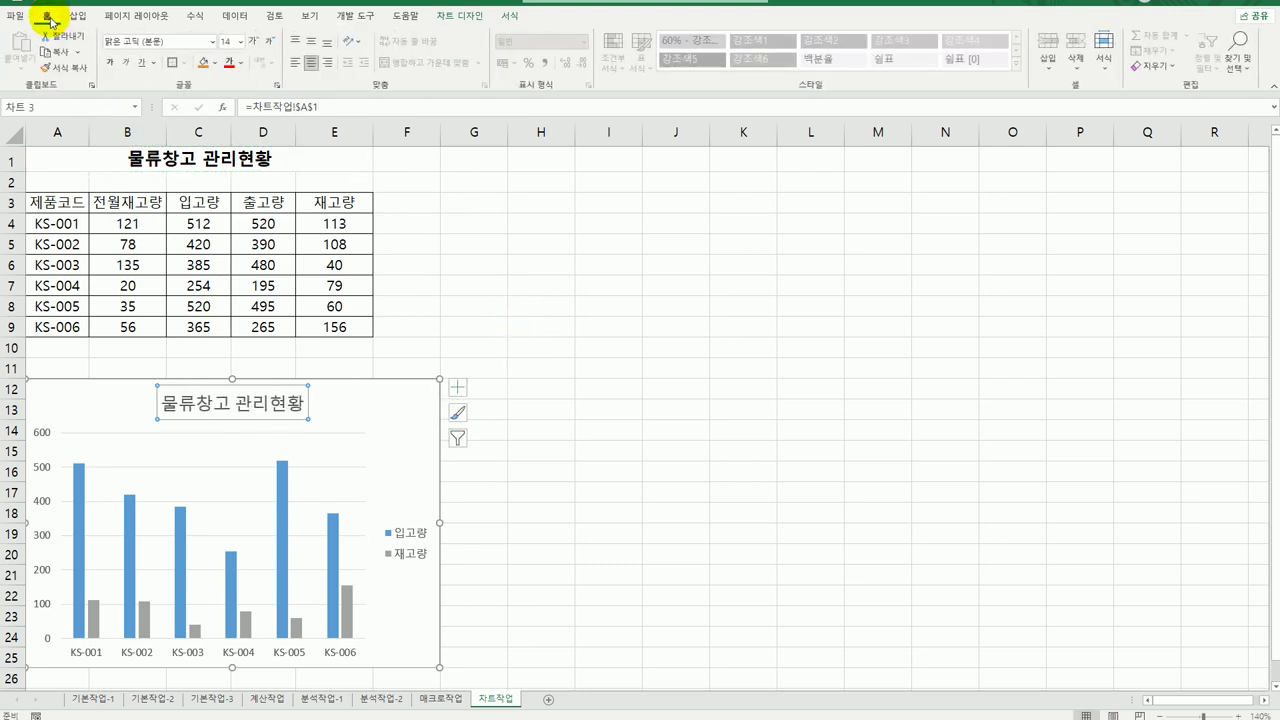
{"action": "left_click", "coordinate": [212, 43]}
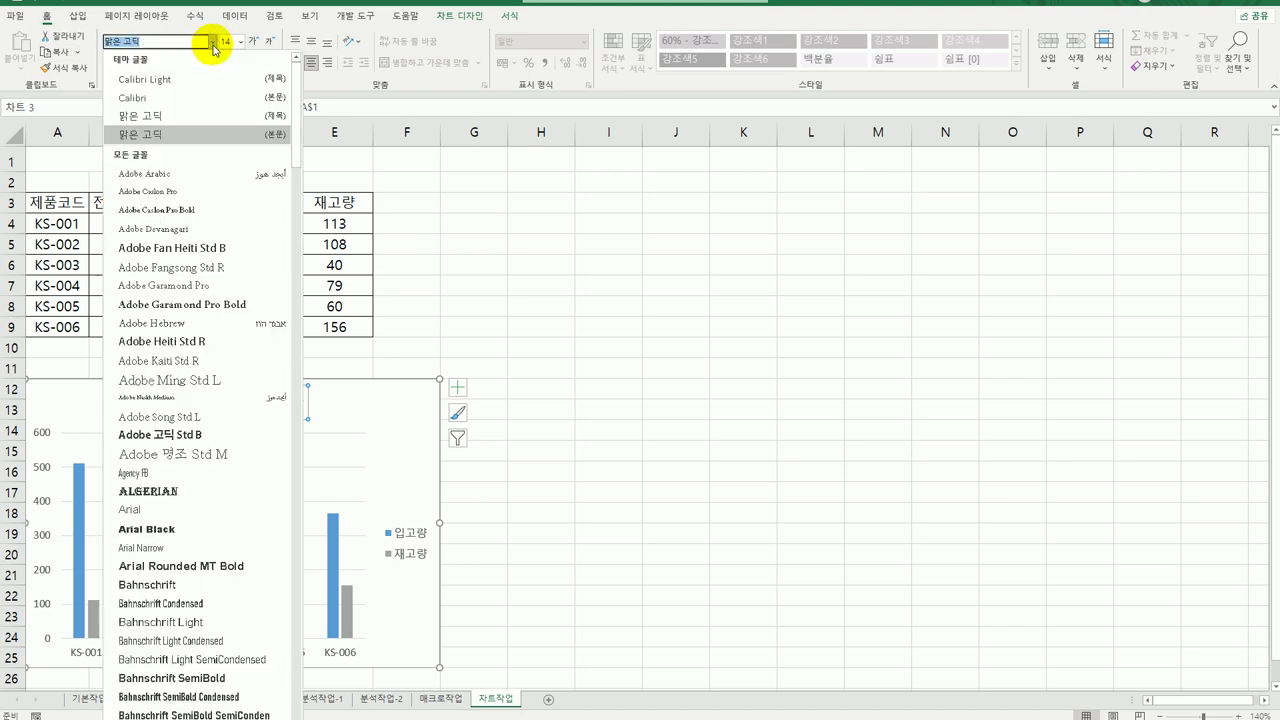
{"action": "scroll", "coordinate": [286, 389], "scroll_direction": "down", "scroll_amount": 7}
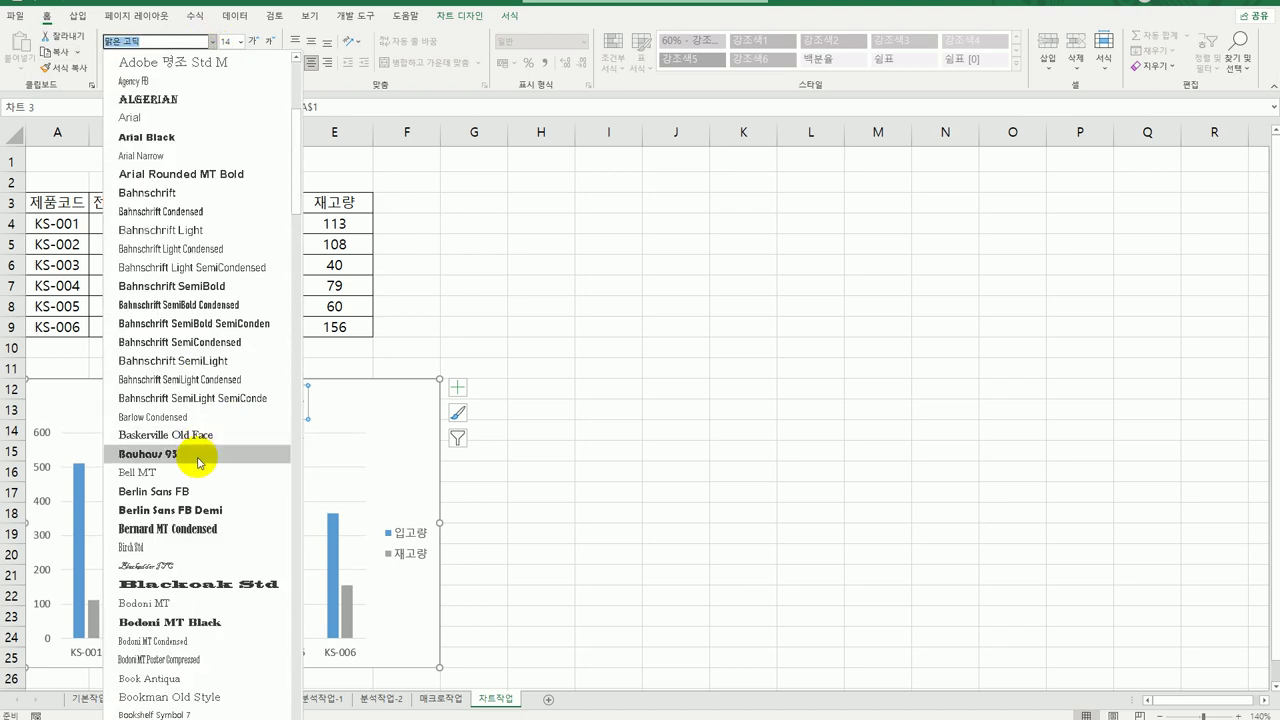
{"action": "scroll", "coordinate": [198, 462], "scroll_direction": "down", "scroll_amount": 20}
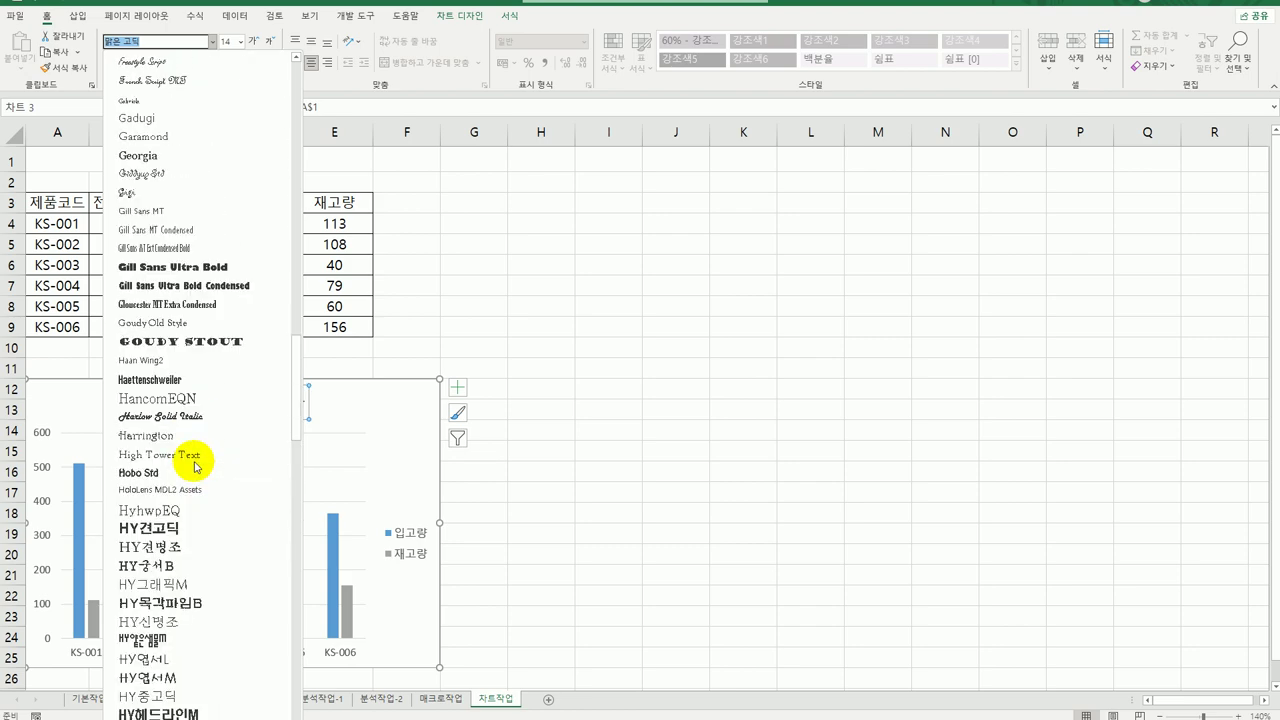
{"action": "scroll", "coordinate": [196, 465], "scroll_direction": "down", "scroll_amount": 20}
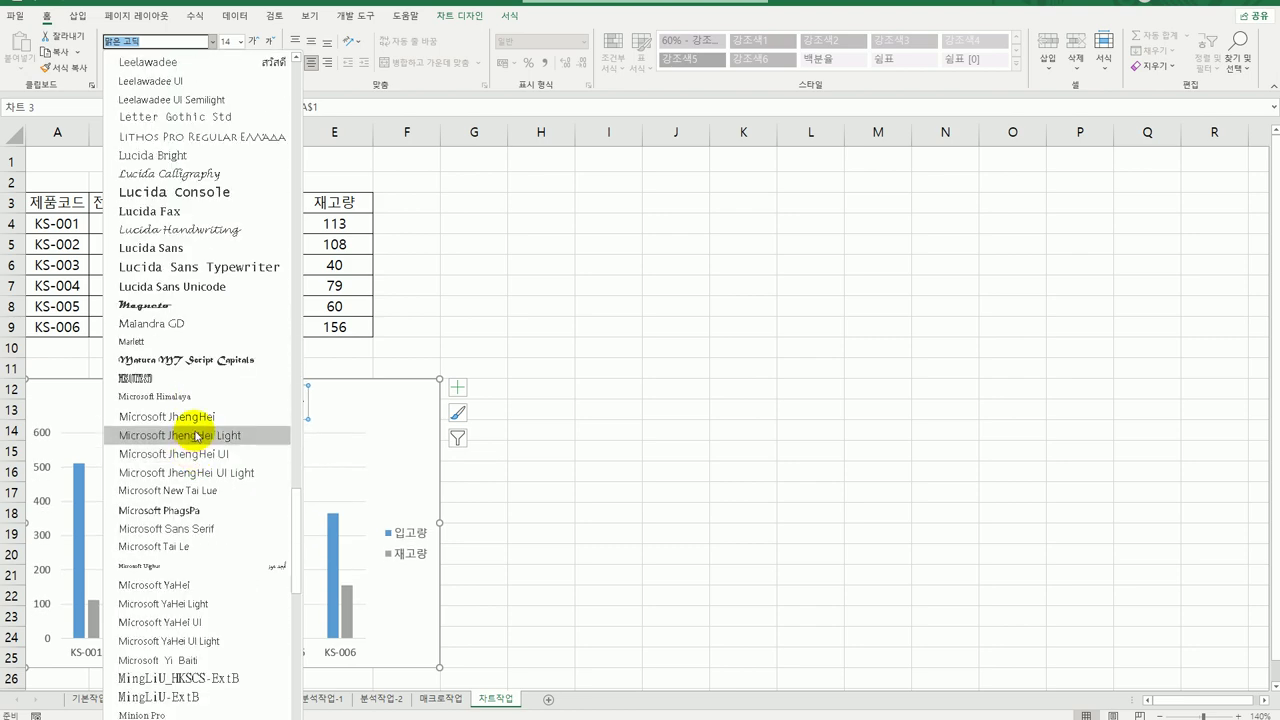
{"action": "scroll", "coordinate": [197, 436], "scroll_direction": "down", "scroll_amount": 20}
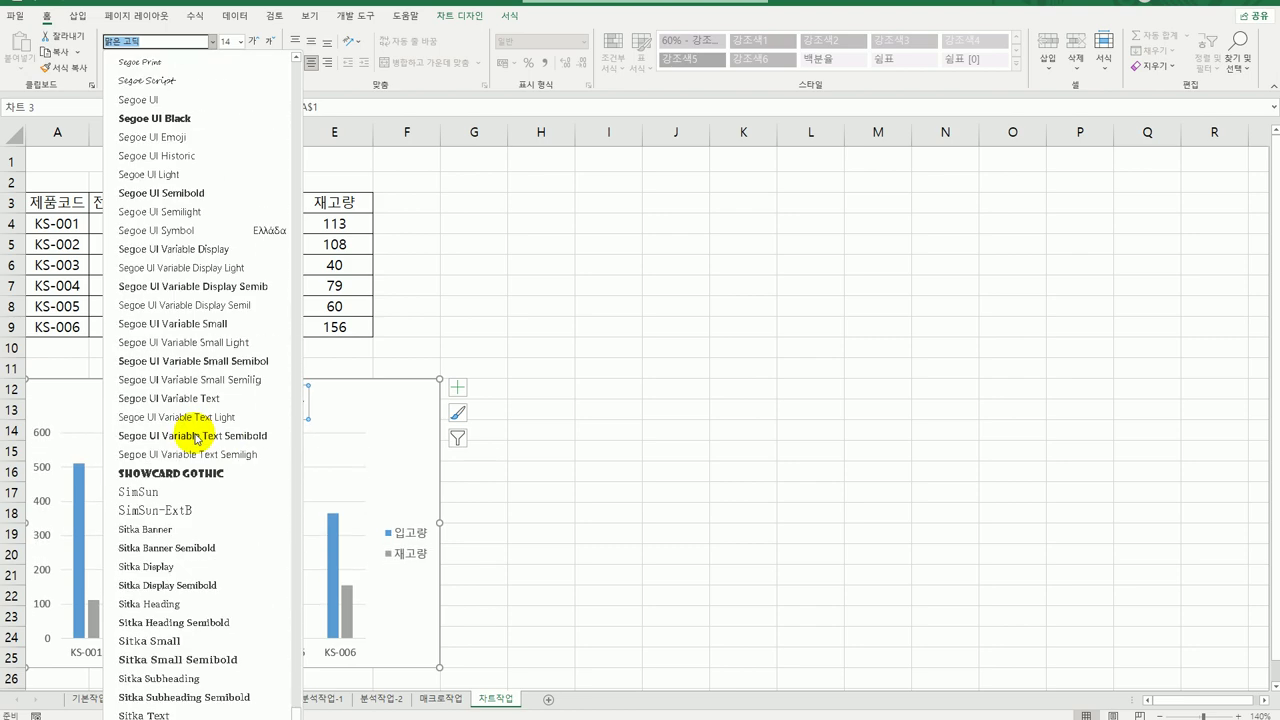
{"action": "scroll", "coordinate": [196, 437], "scroll_direction": "down", "scroll_amount": 15}
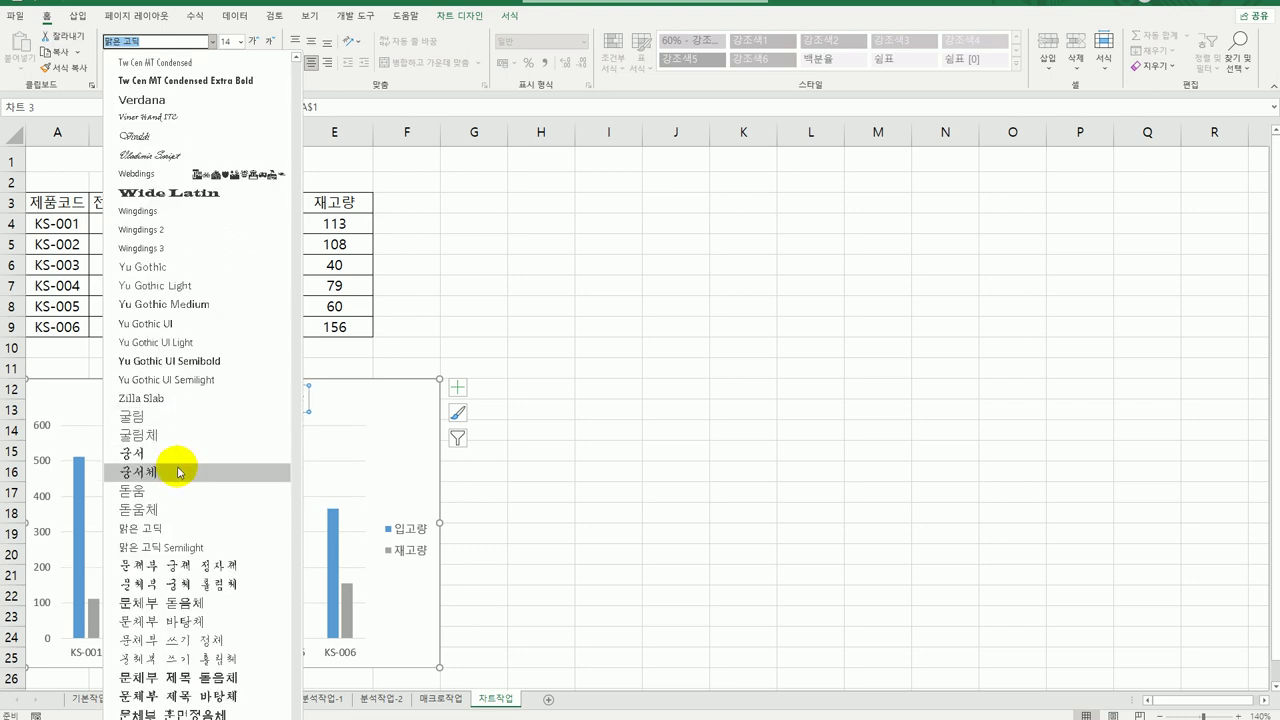
{"action": "left_click", "coordinate": [171, 491]}
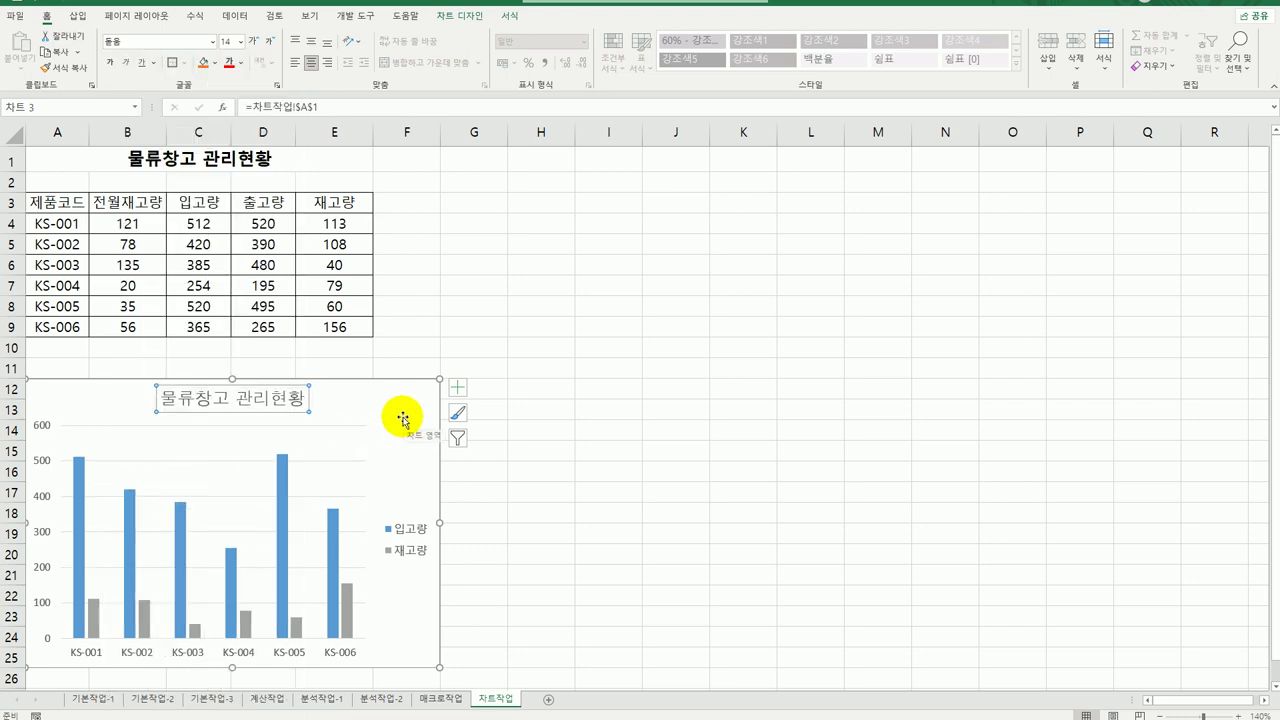
{"action": "left_click", "coordinate": [240, 42]}
{"action": "left_click", "coordinate": [234, 168]}
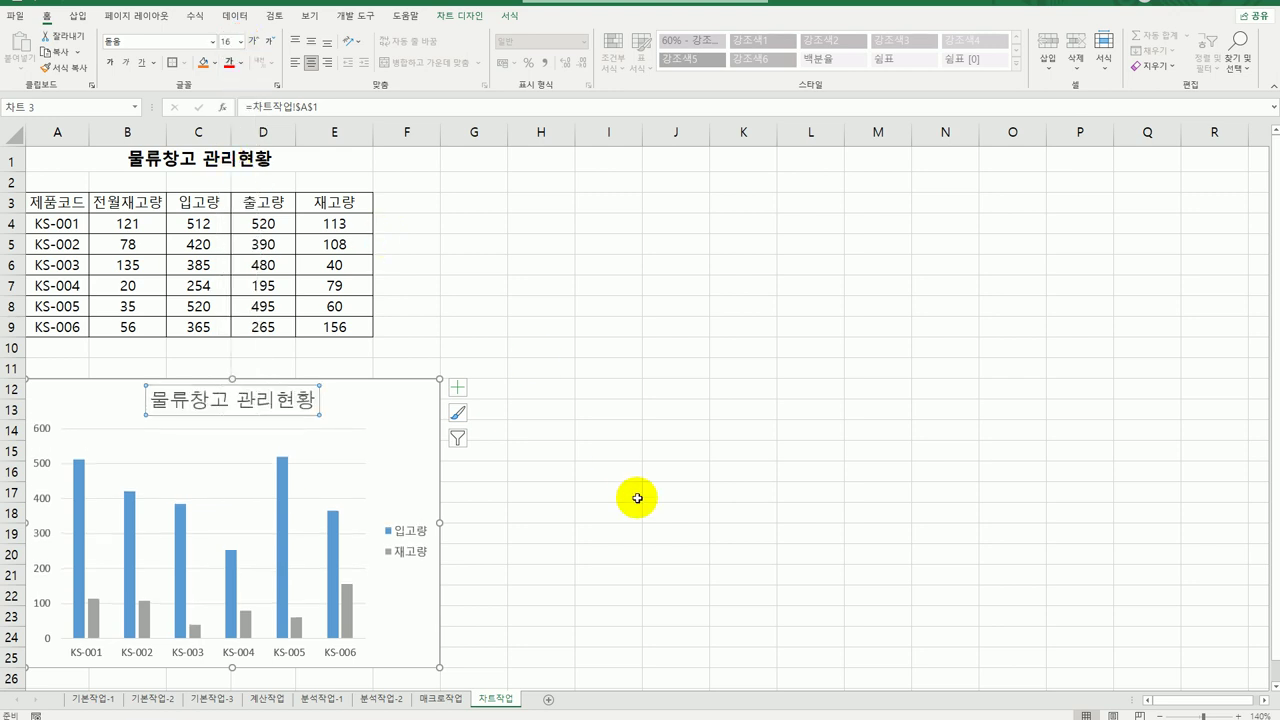
Fill the chart's plot area with the standard orange colour
{"action": "scroll", "coordinate": [346, 508], "scroll_direction": "down", "scroll_amount": 1}
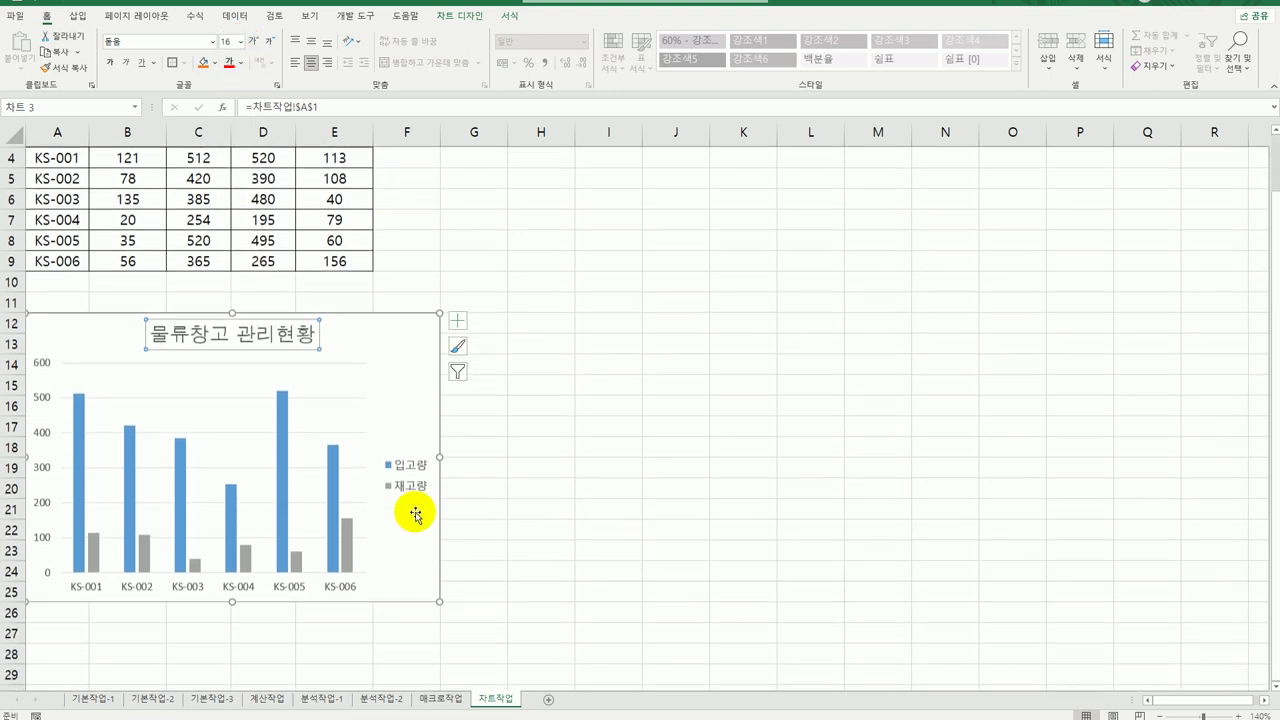
{"action": "left_click", "coordinate": [342, 374]}
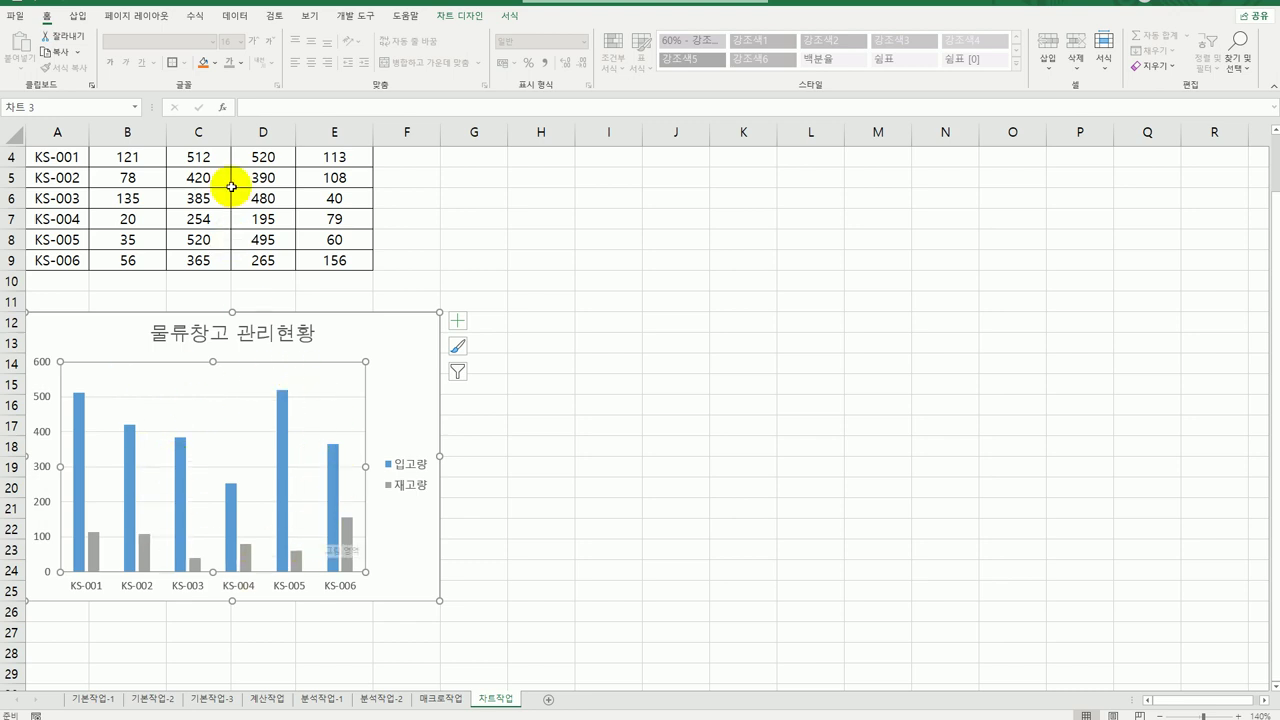
{"action": "left_click", "coordinate": [218, 68]}
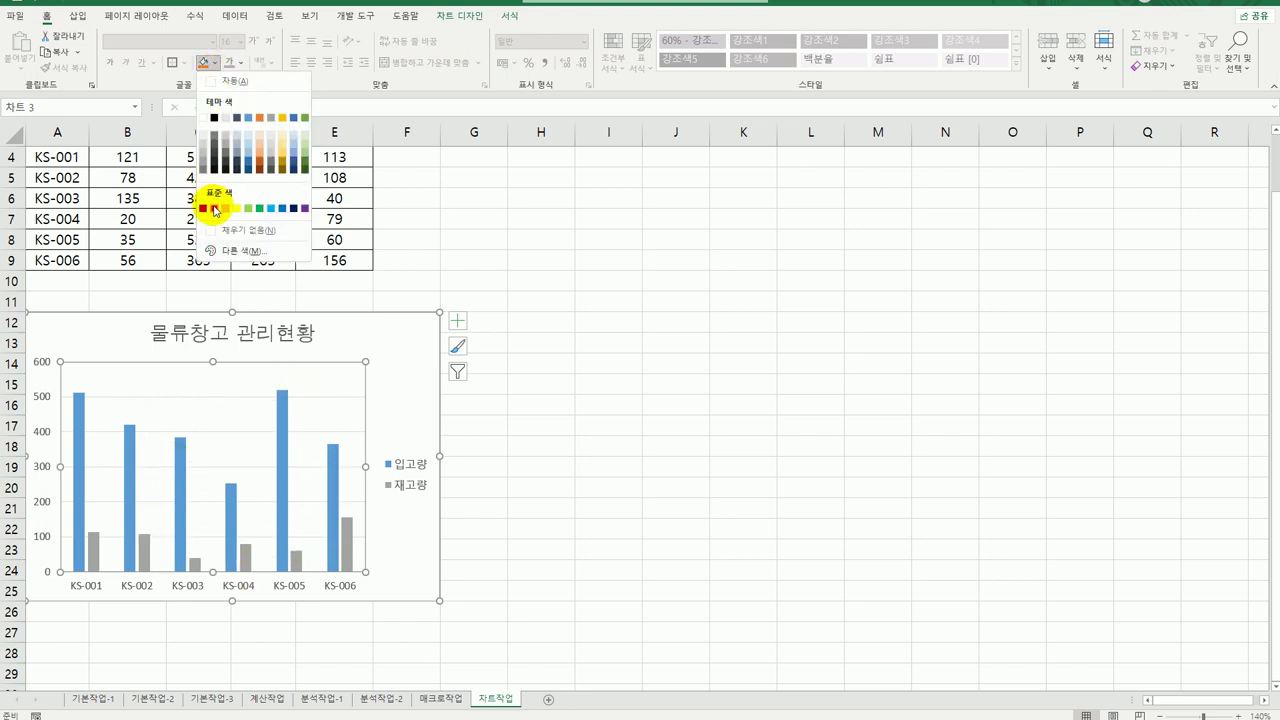
{"action": "left_click", "coordinate": [227, 210]}
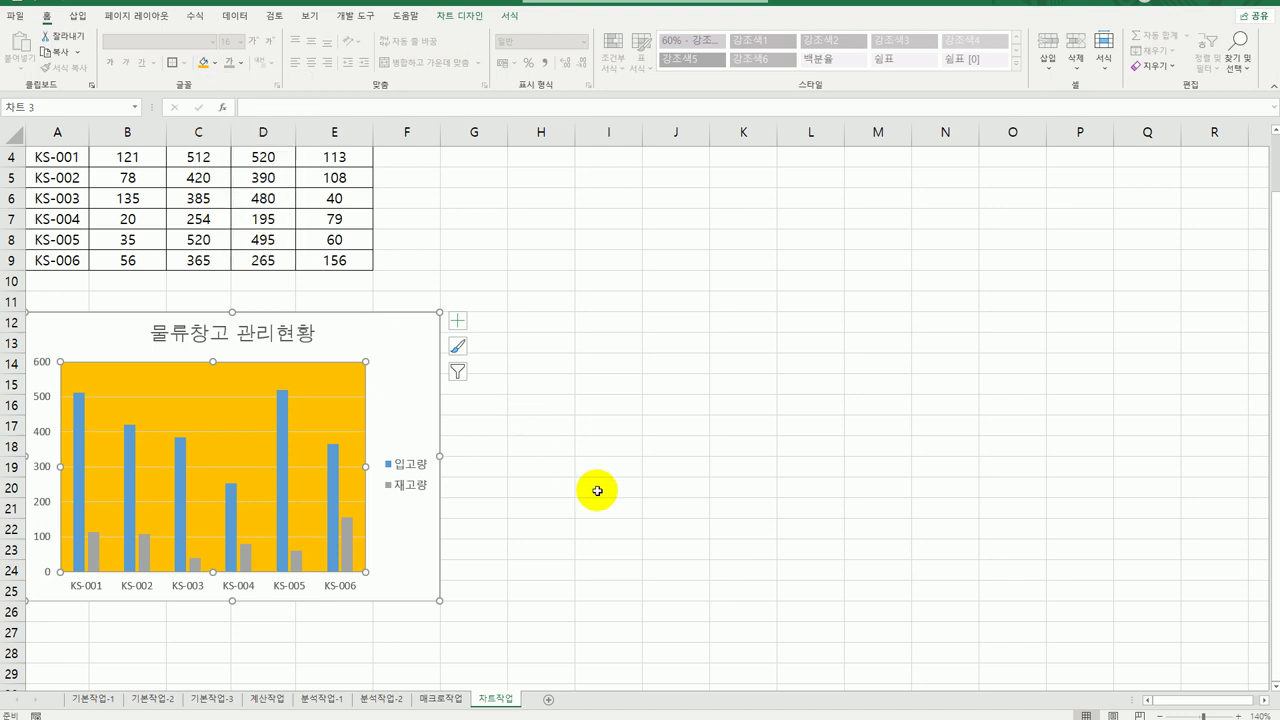
Remove the primary major horizontal gridlines (기본 주 가로) from the chart
{"action": "left_click", "coordinate": [458, 320]}
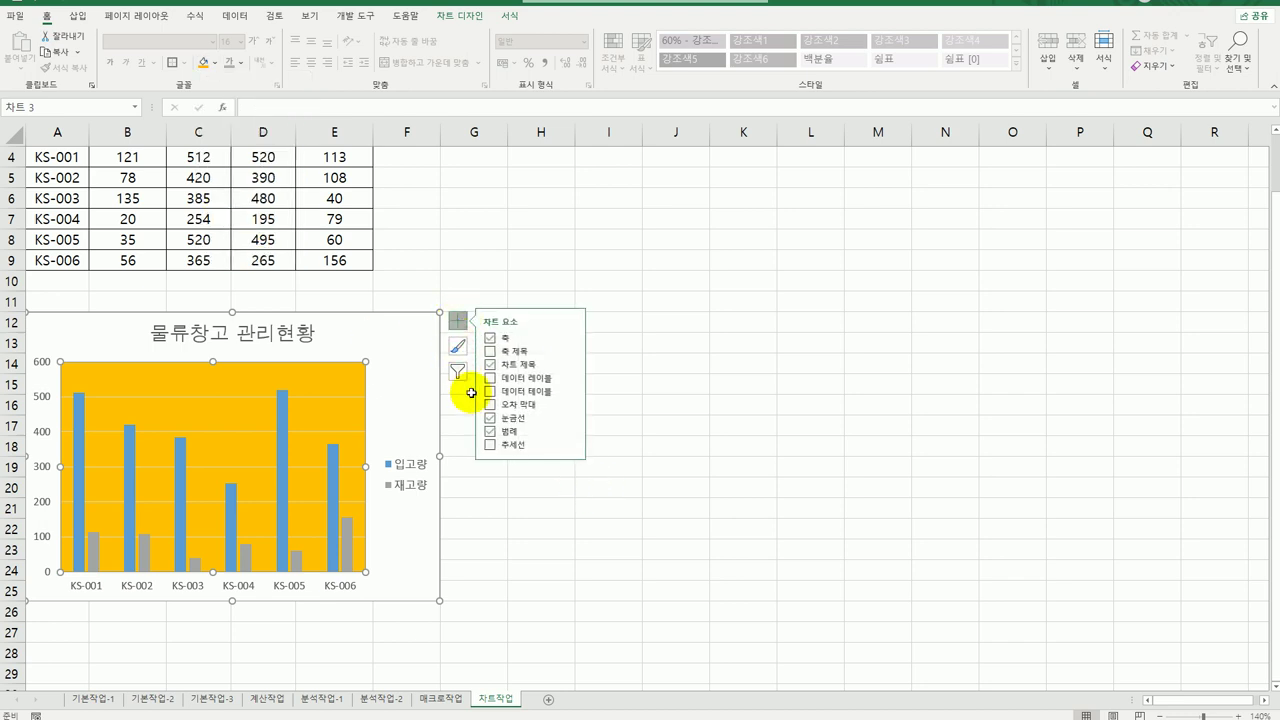
{"action": "left_click", "coordinate": [569, 418]}
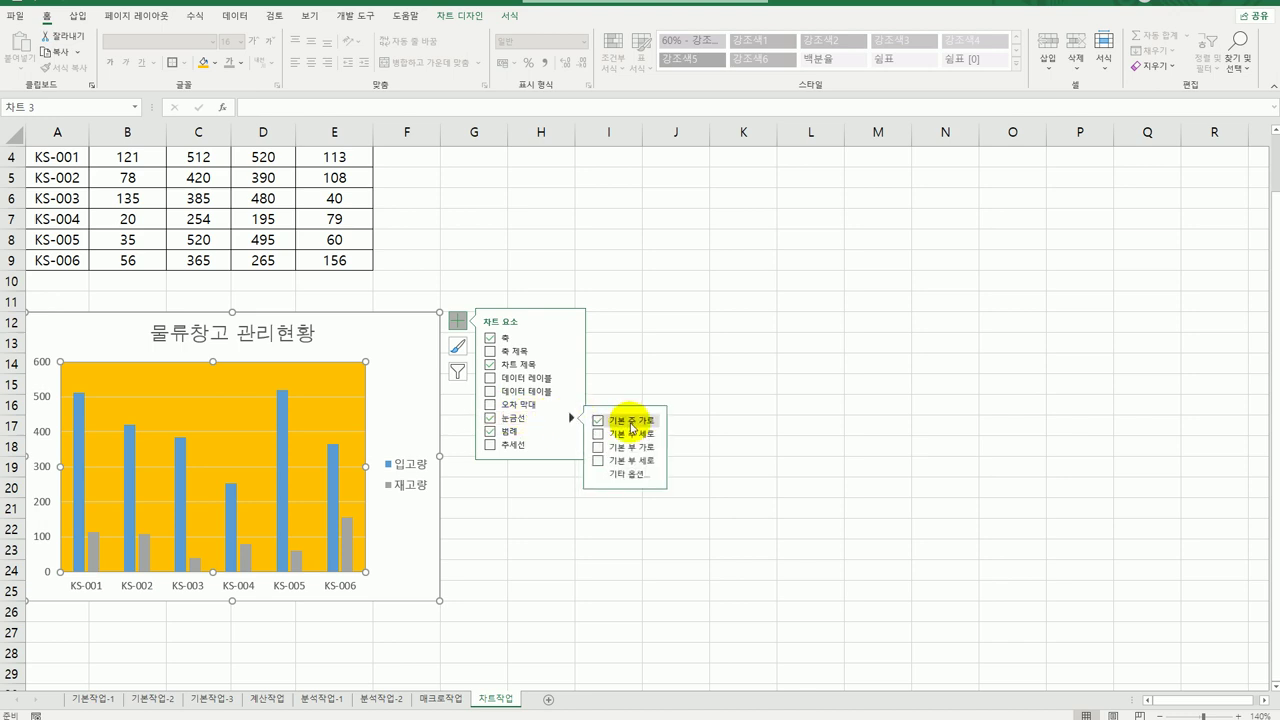
{"action": "left_click", "coordinate": [630, 424]}
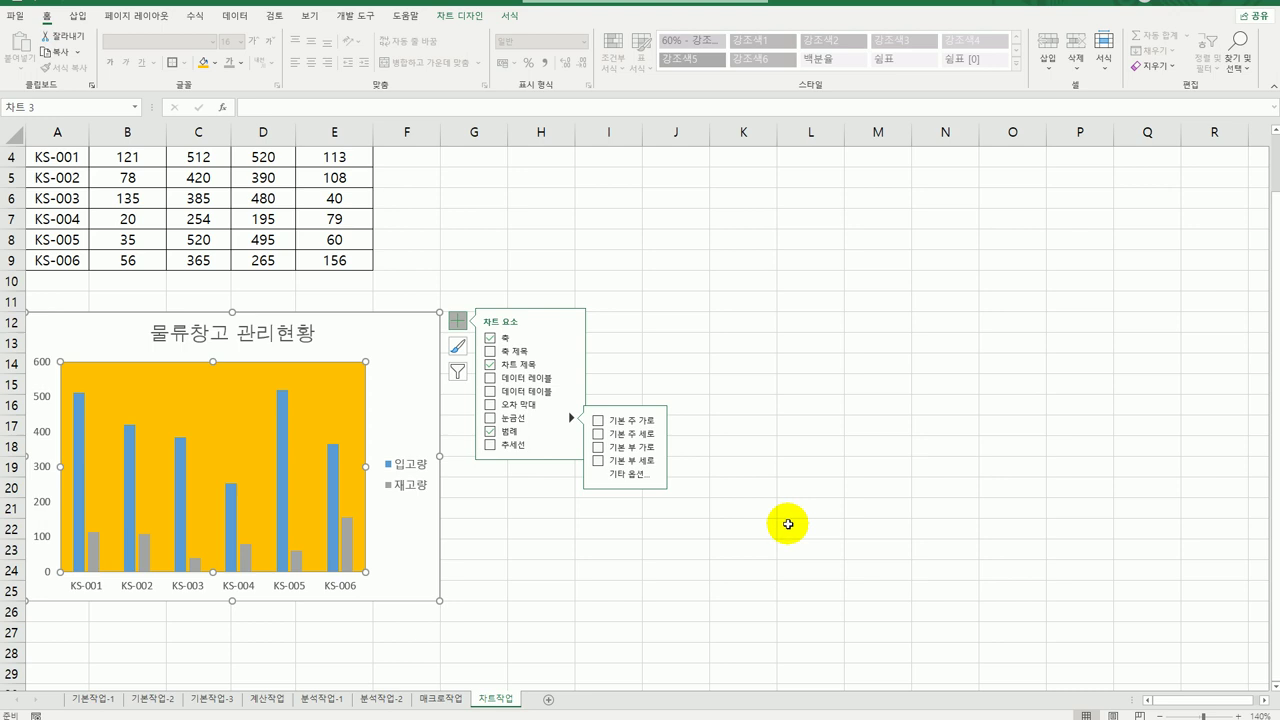
{"action": "left_click", "coordinate": [788, 525]}
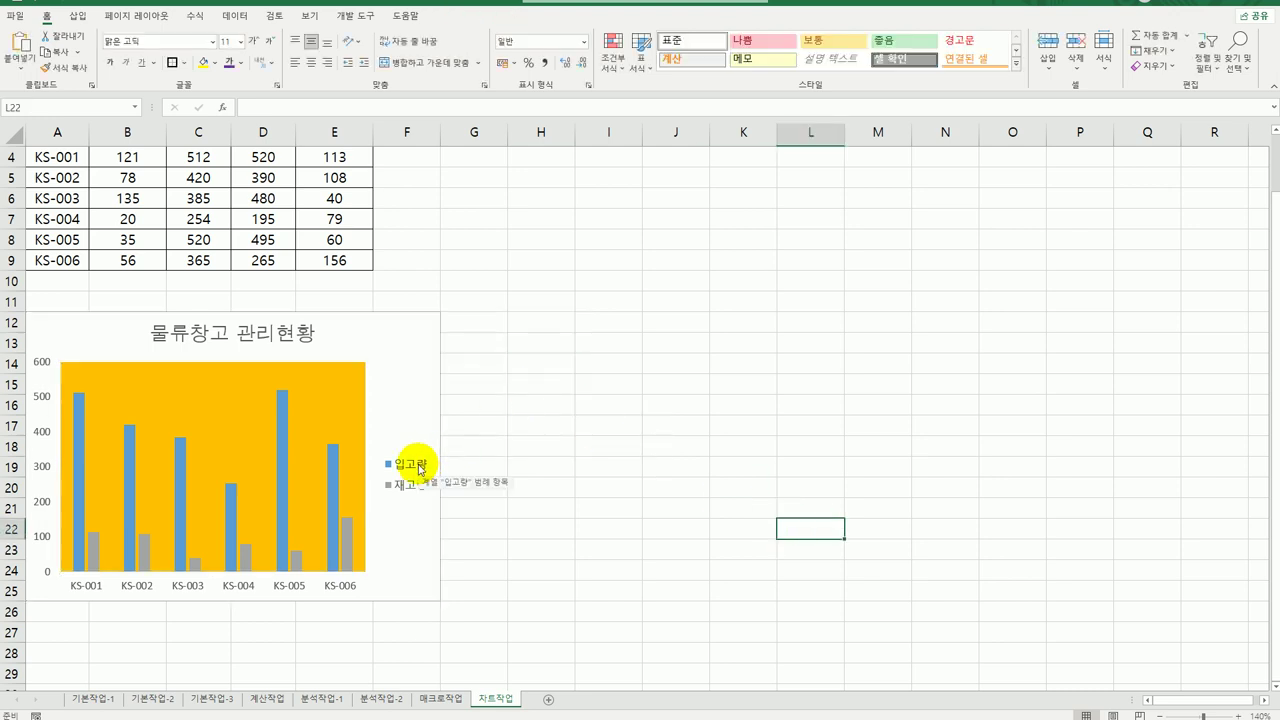
Set the chart legend's font to 돋움 at size 12
{"action": "left_click", "coordinate": [419, 467]}
{"action": "left_click", "coordinate": [419, 467]}
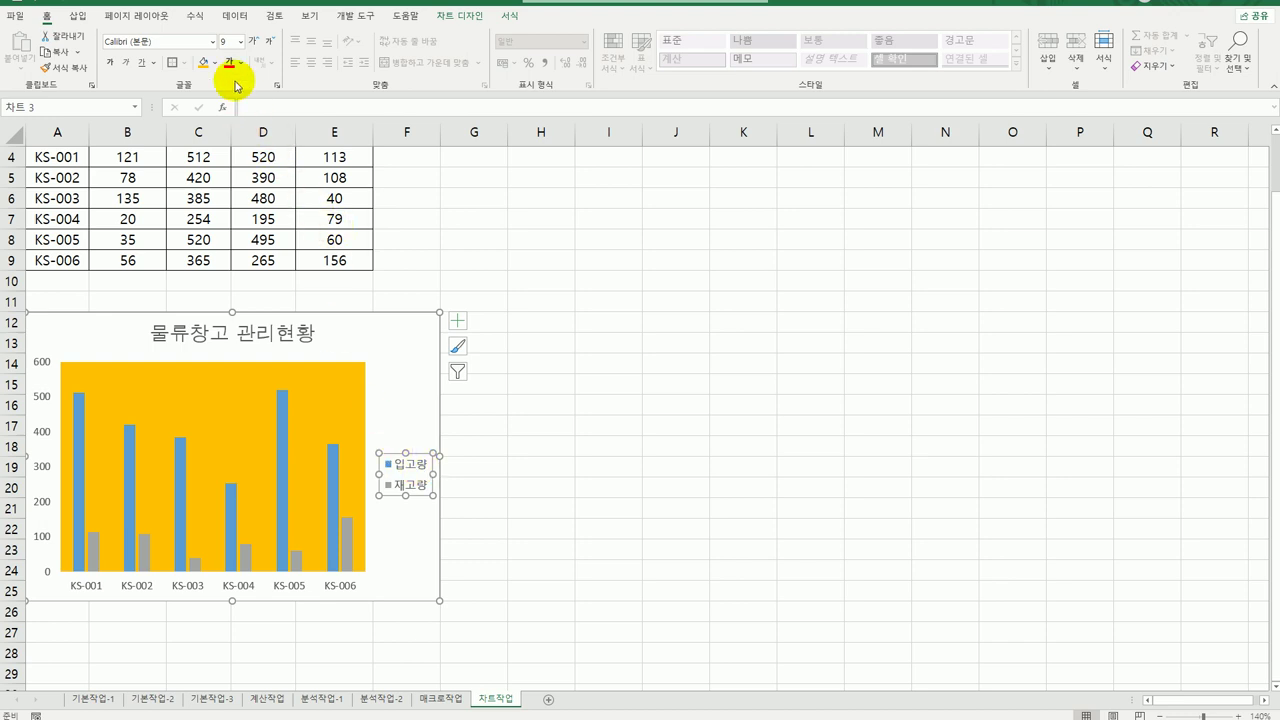
{"action": "left_click", "coordinate": [213, 42]}
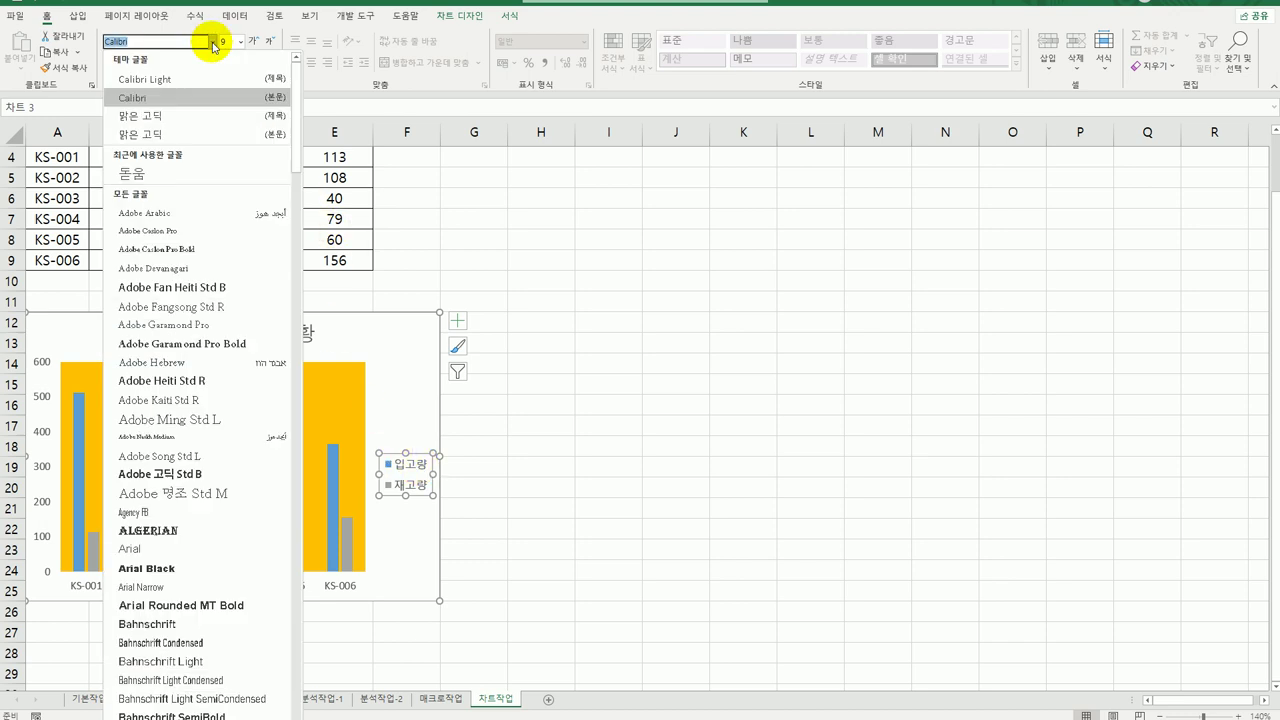
{"action": "left_click", "coordinate": [150, 172]}
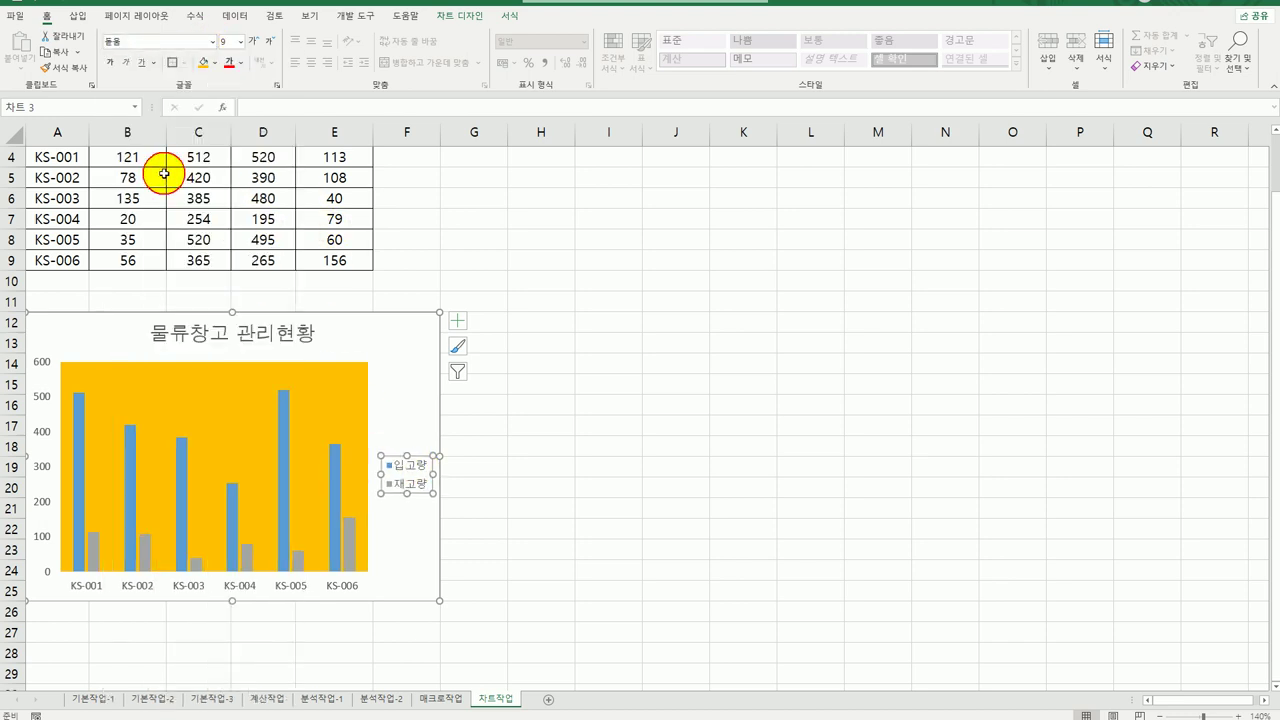
{"action": "left_click", "coordinate": [240, 42]}
{"action": "left_click", "coordinate": [240, 137]}
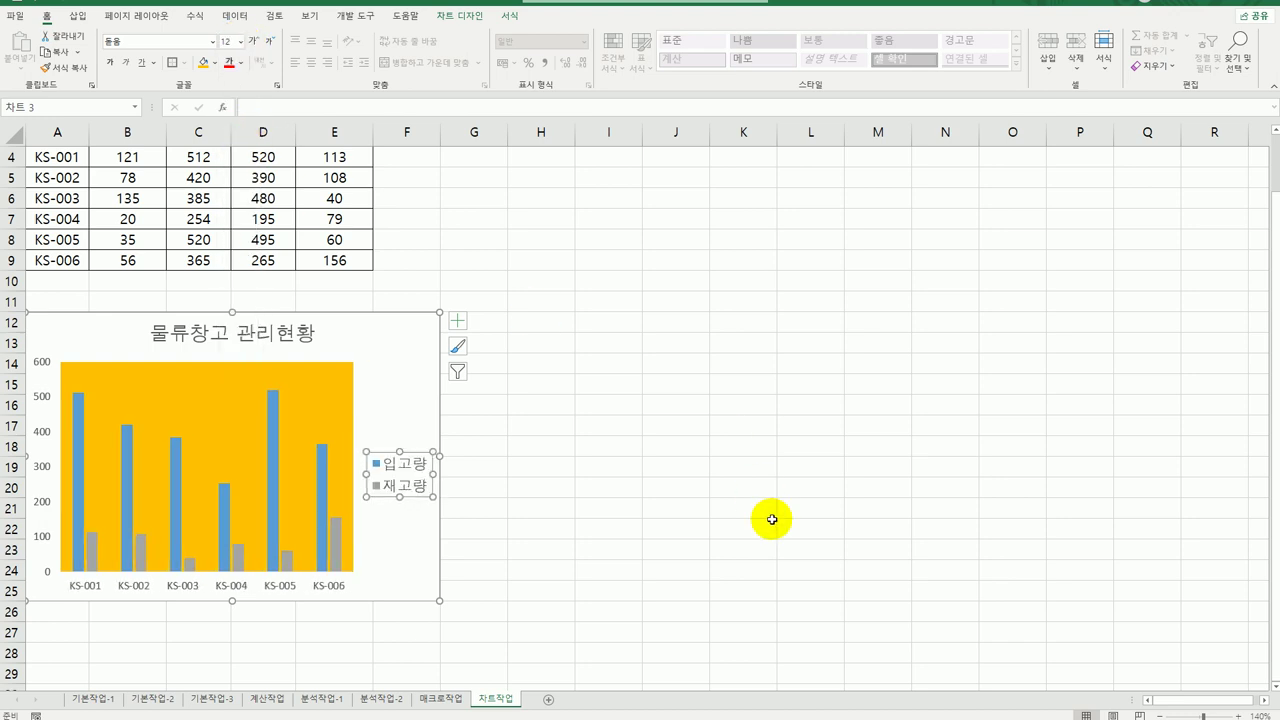
Place the legend below the plot area using the 아래쪽 position
{"action": "left_click", "coordinate": [459, 322]}
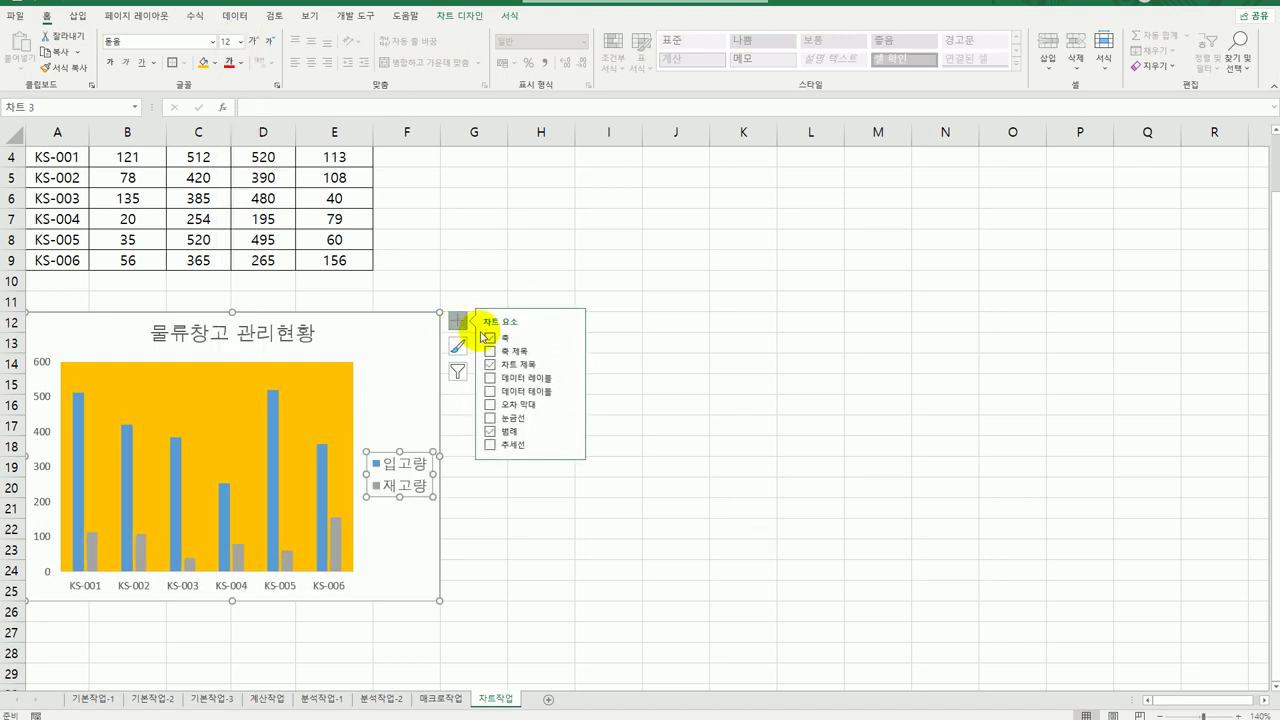
{"action": "left_click", "coordinate": [571, 431]}
{"action": "left_click", "coordinate": [631, 485]}
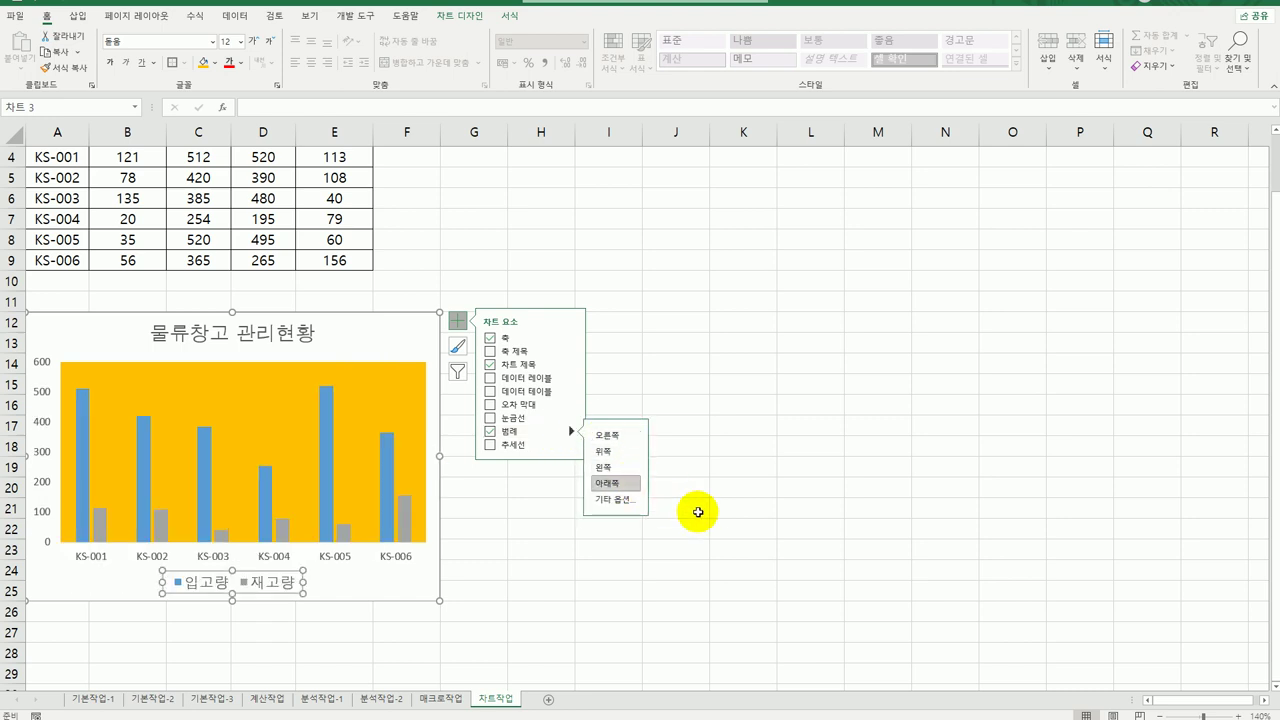
{"action": "left_click", "coordinate": [703, 515]}
{"action": "left_click", "coordinate": [703, 515]}
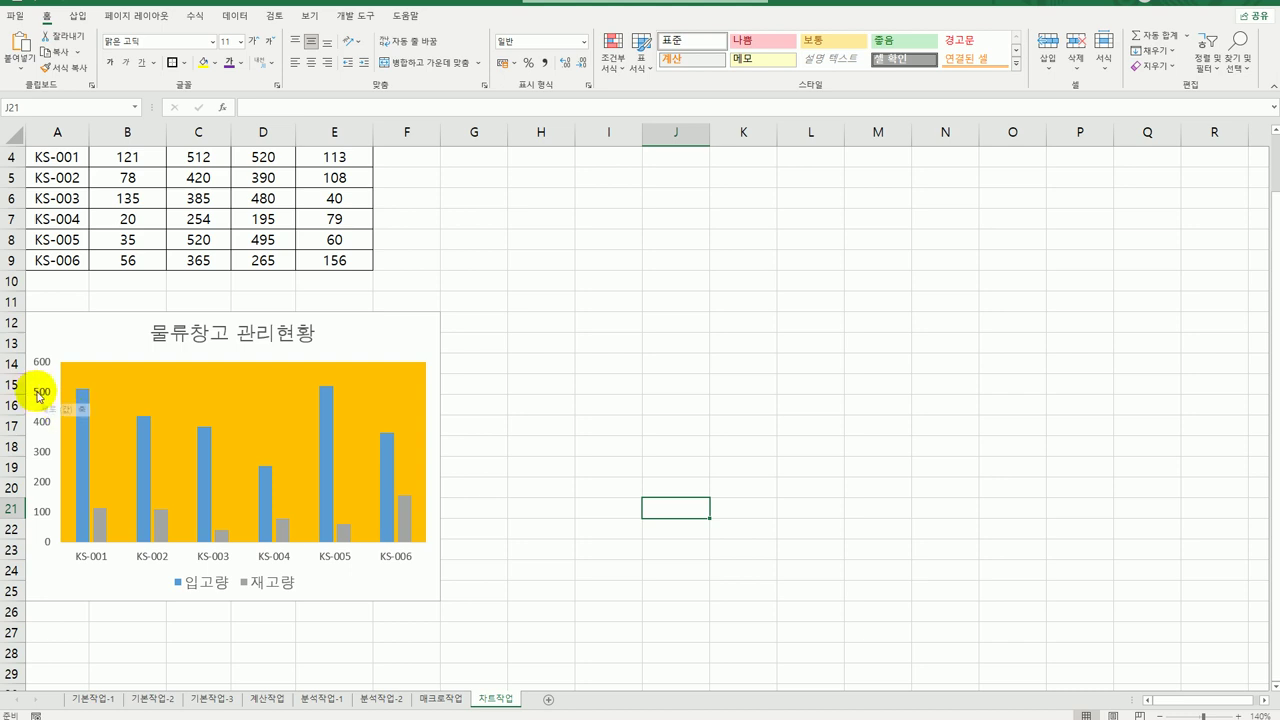
Set the major unit (기본) of the chart's vertical value axis to 80
{"action": "left_click", "coordinate": [40, 395]}
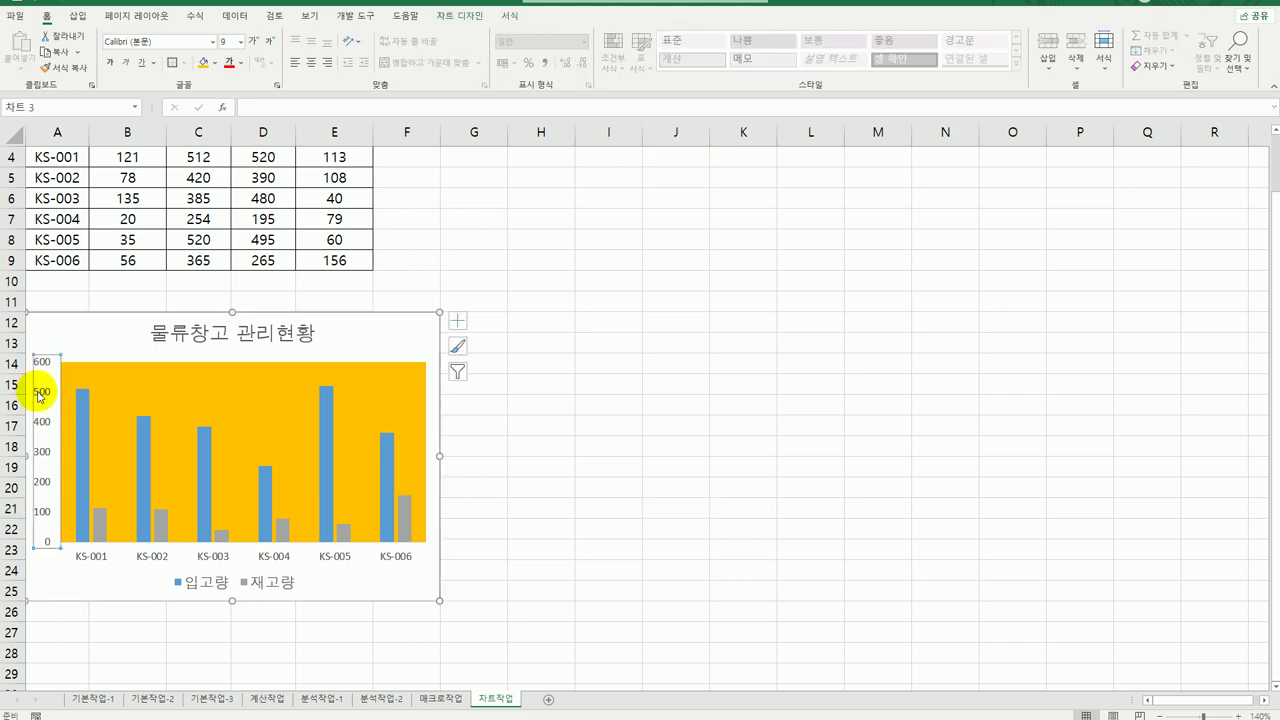
{"action": "right_click", "coordinate": [40, 395]}
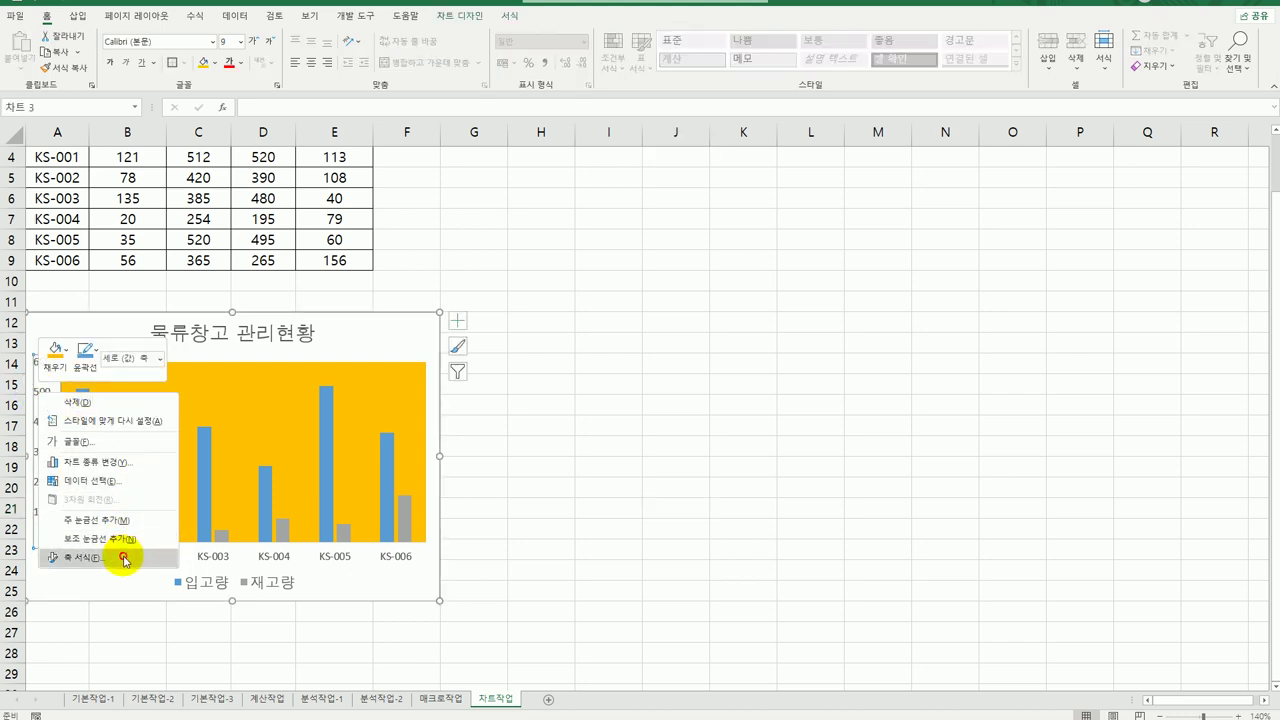
{"action": "left_click", "coordinate": [75, 635]}
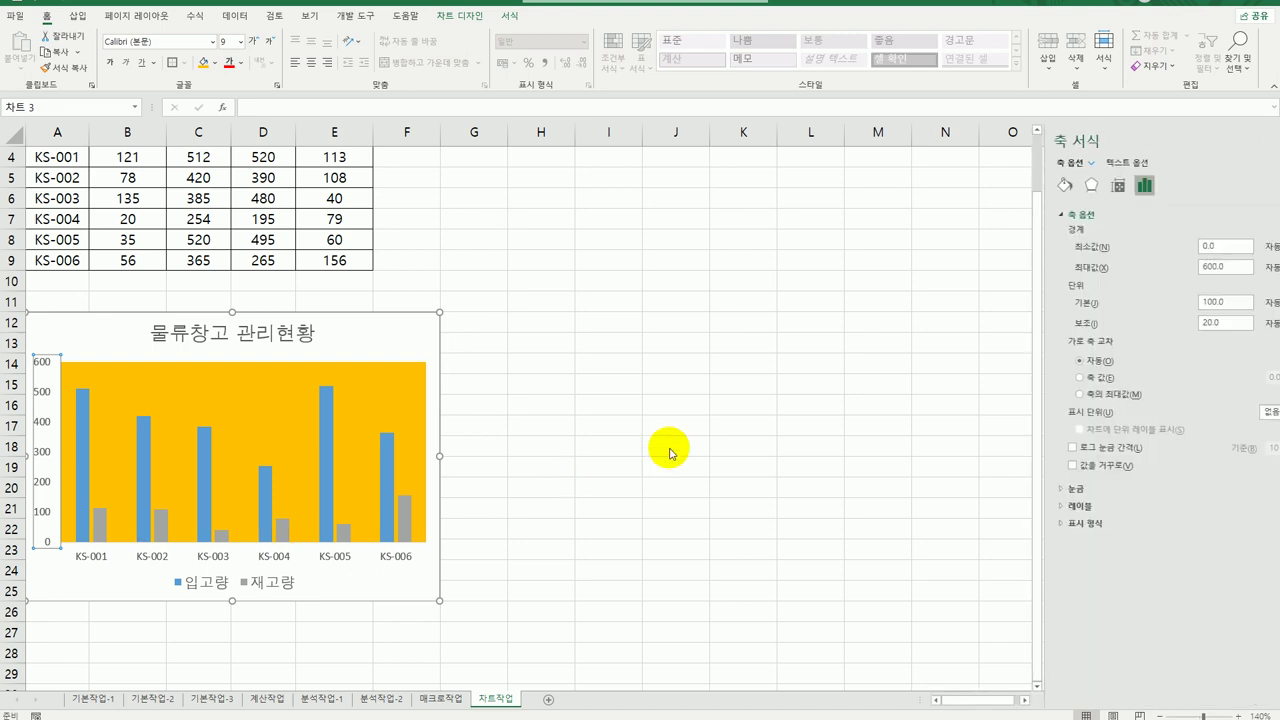
{"action": "double_click", "coordinate": [1172, 301]}
{"action": "type", "text": "80"}
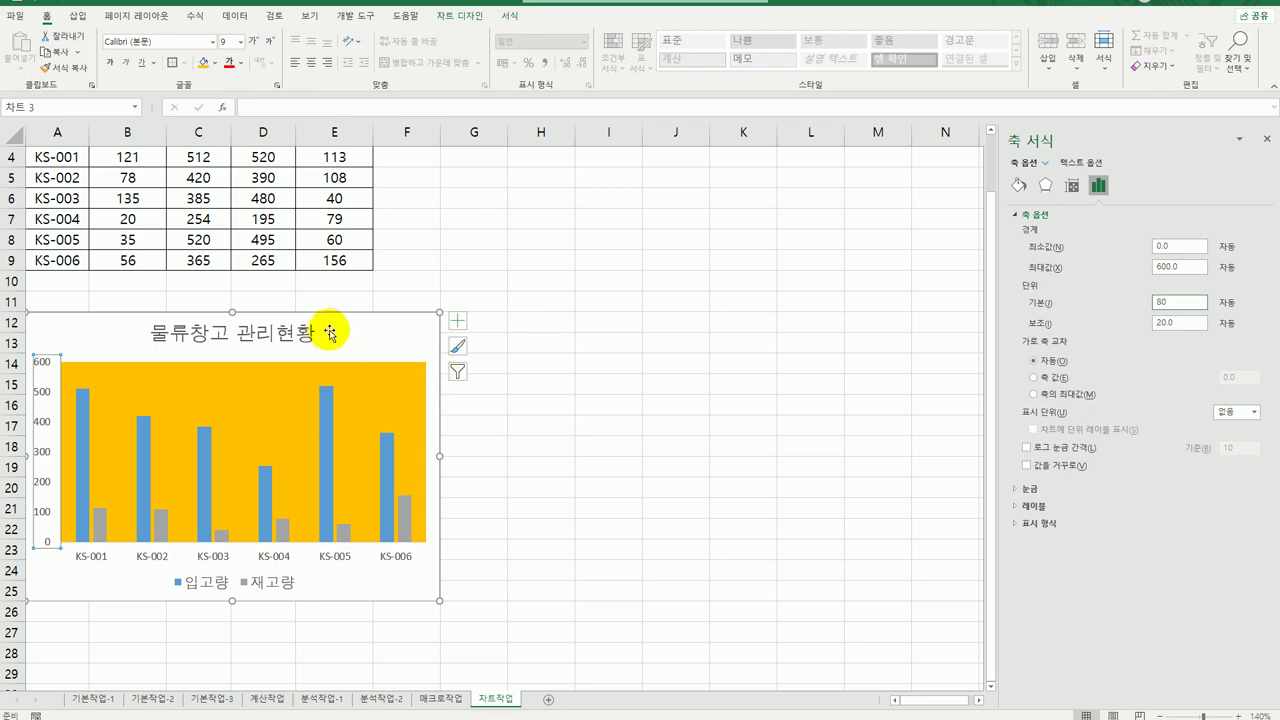
{"action": "left_click", "coordinate": [372, 340]}
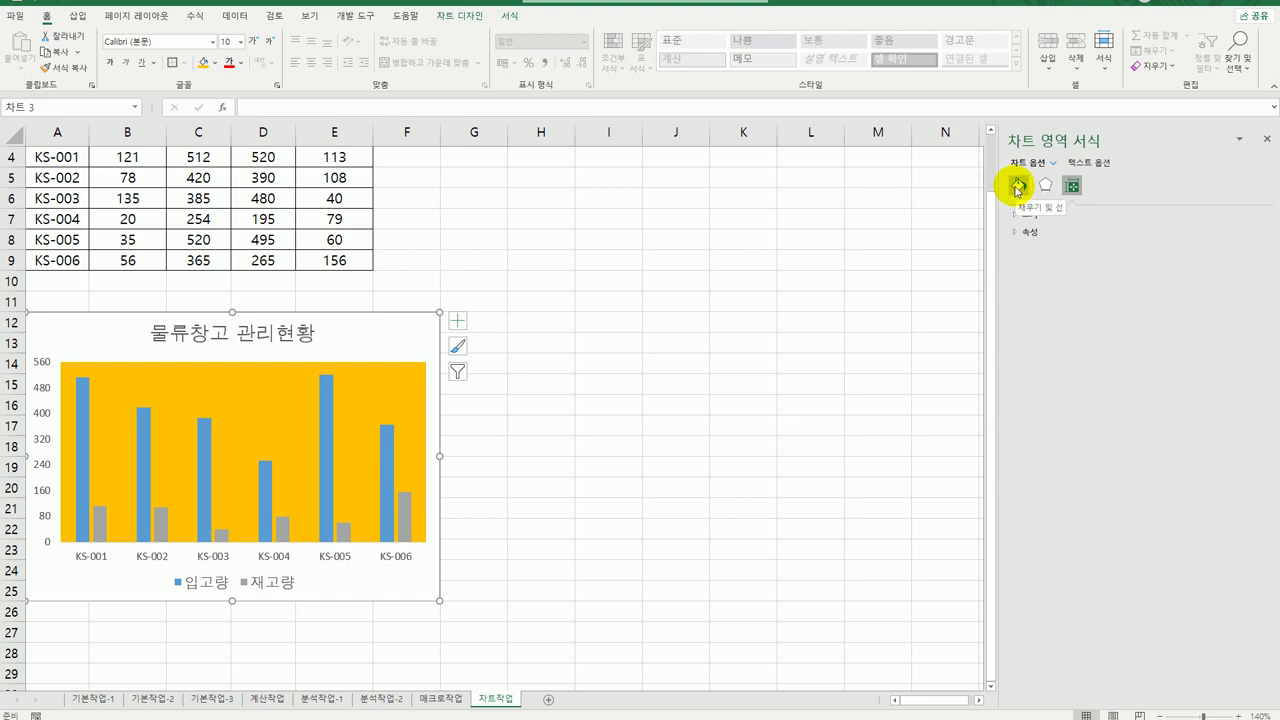
Set the chart area's border (테두리) width to 2 pt and give it rounded corners (둥근 모서리)
{"action": "left_click", "coordinate": [1018, 187]}
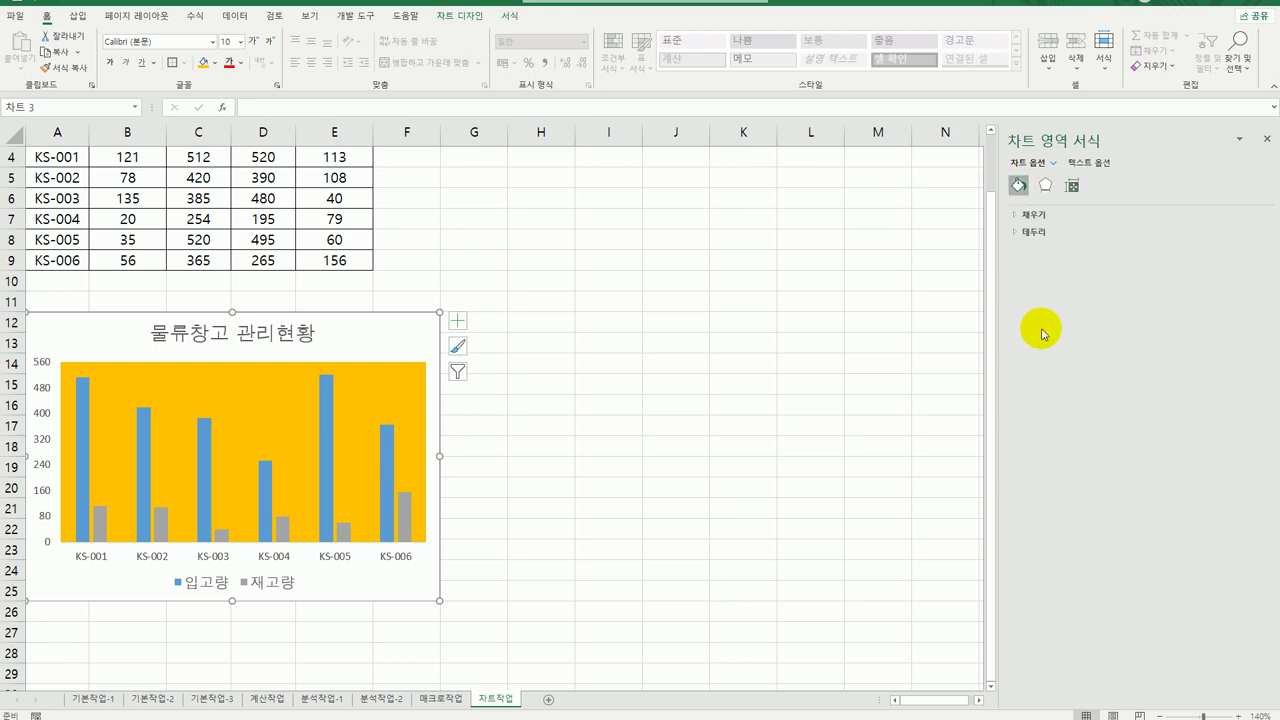
{"action": "left_click", "coordinate": [1032, 232]}
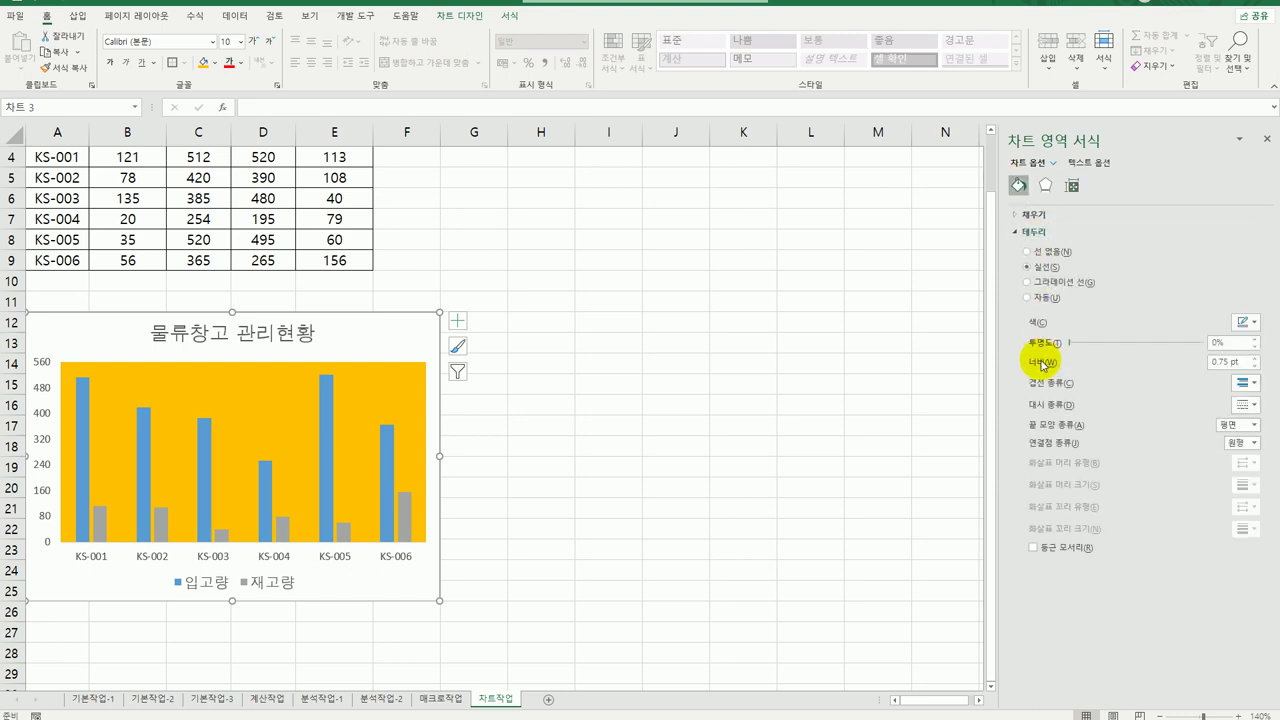
{"action": "left_click_drag", "start_coordinate": [1234, 361], "coordinate": [1171, 355]}
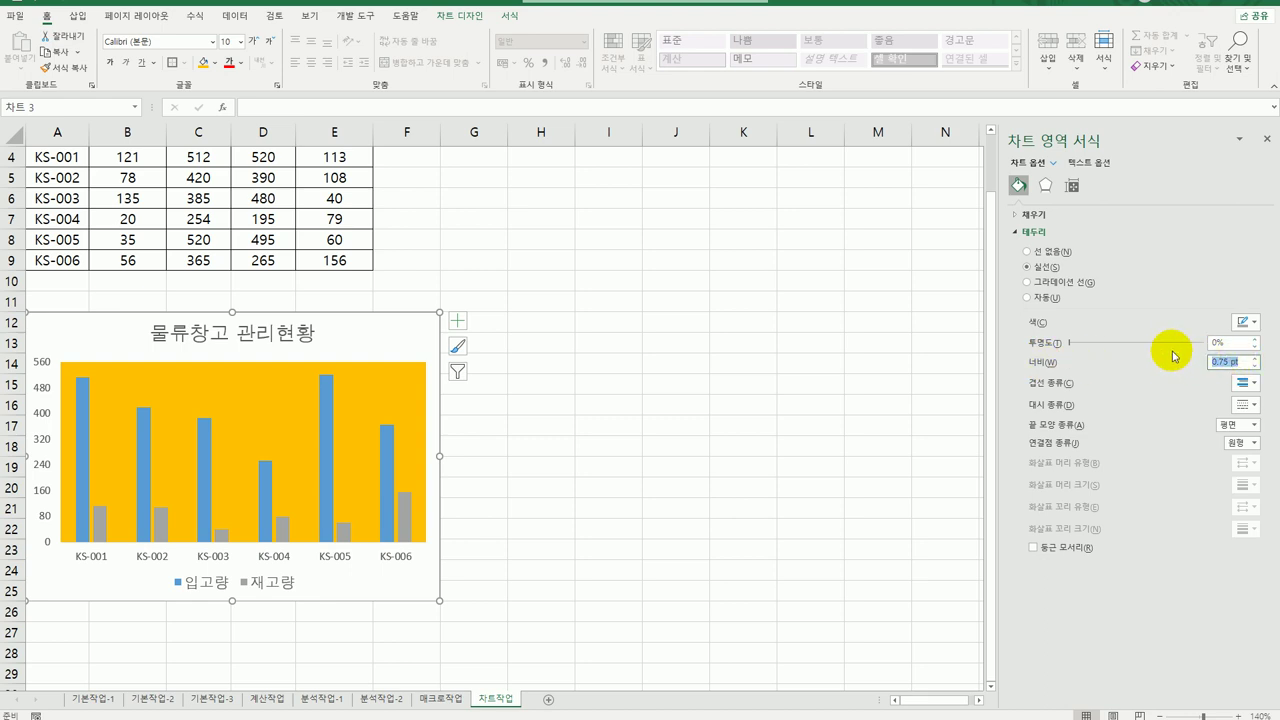
{"action": "type", "text": "2"}
{"action": "left_click", "coordinate": [1082, 549]}
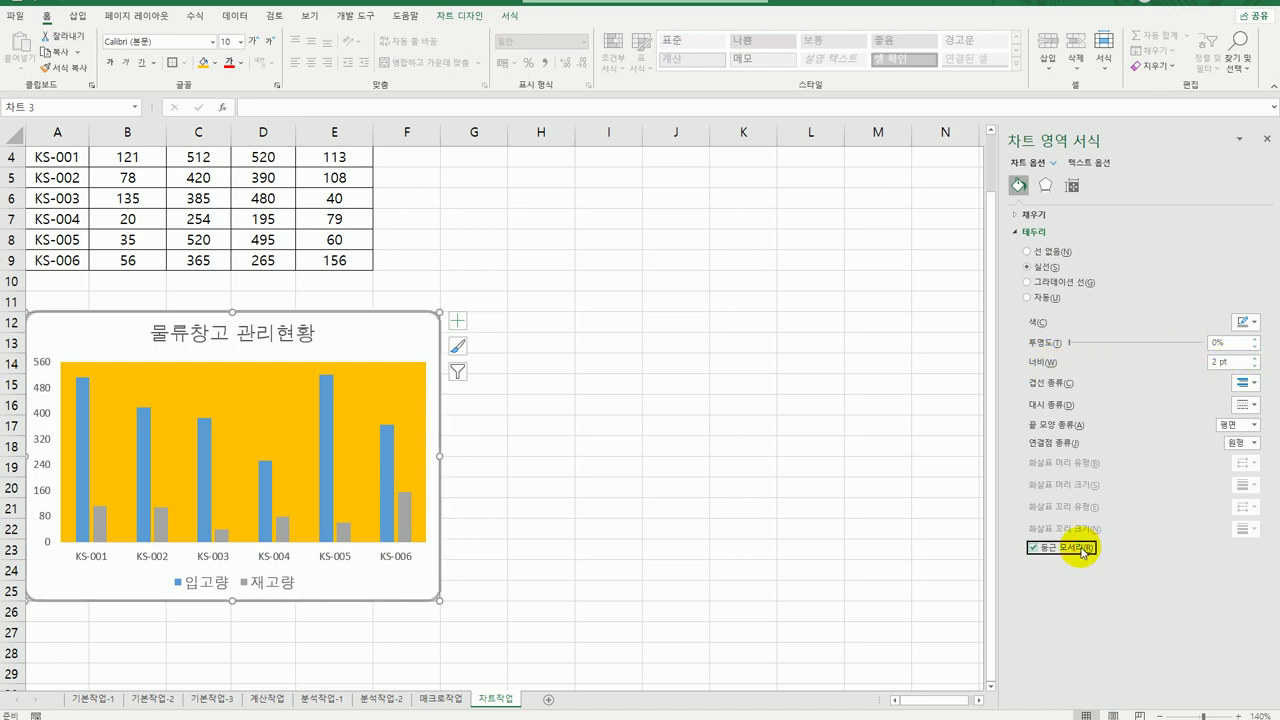
{"action": "left_click", "coordinate": [694, 553]}
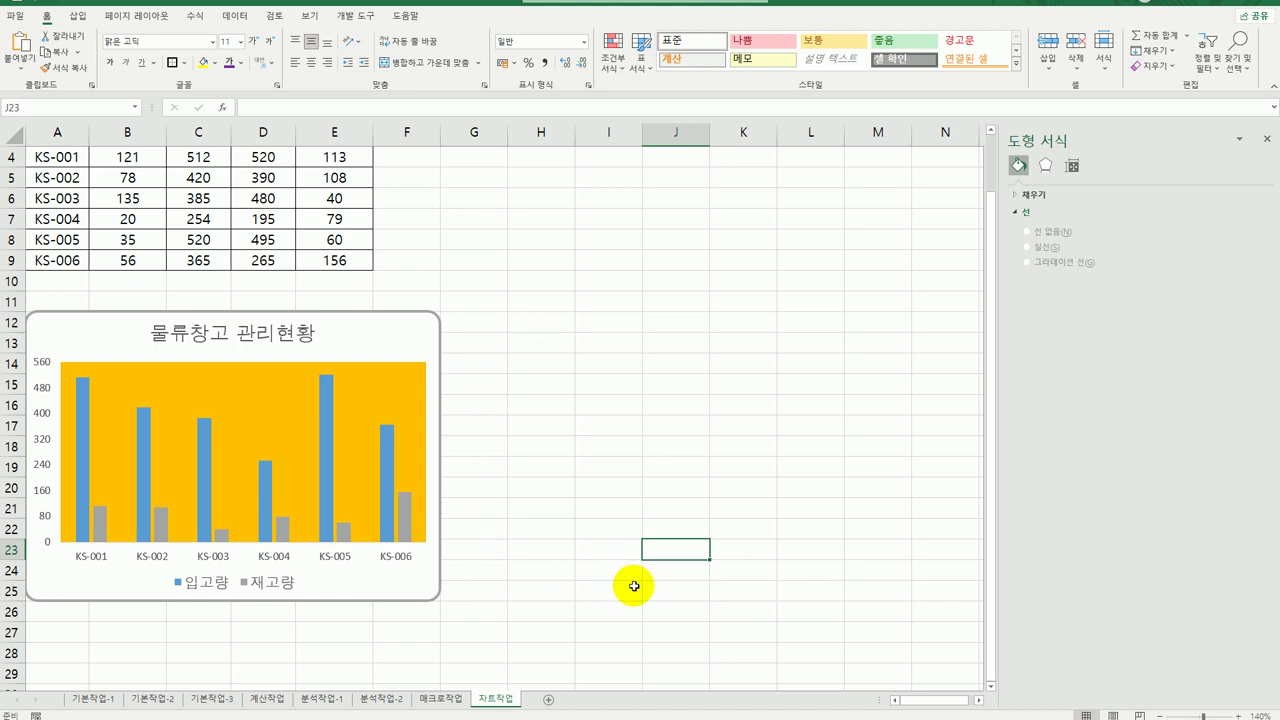
{"action": "scroll", "coordinate": [629, 577], "scroll_direction": "up", "scroll_amount": 1}
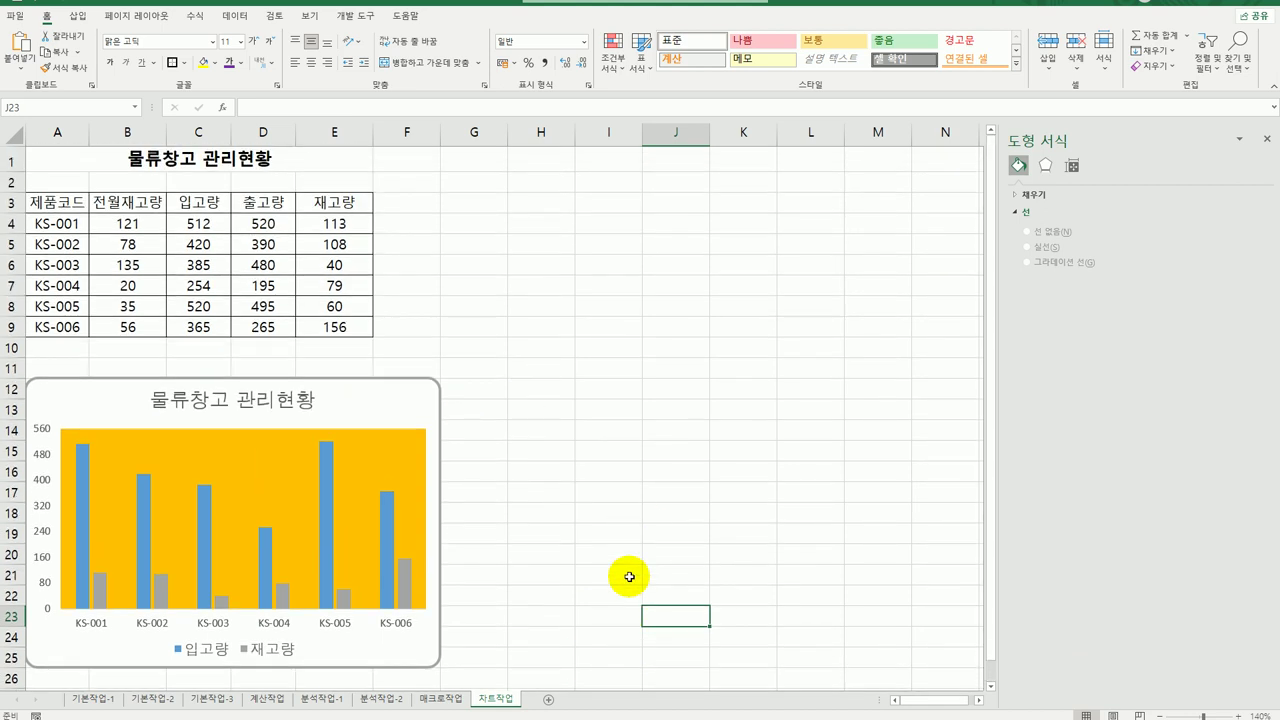